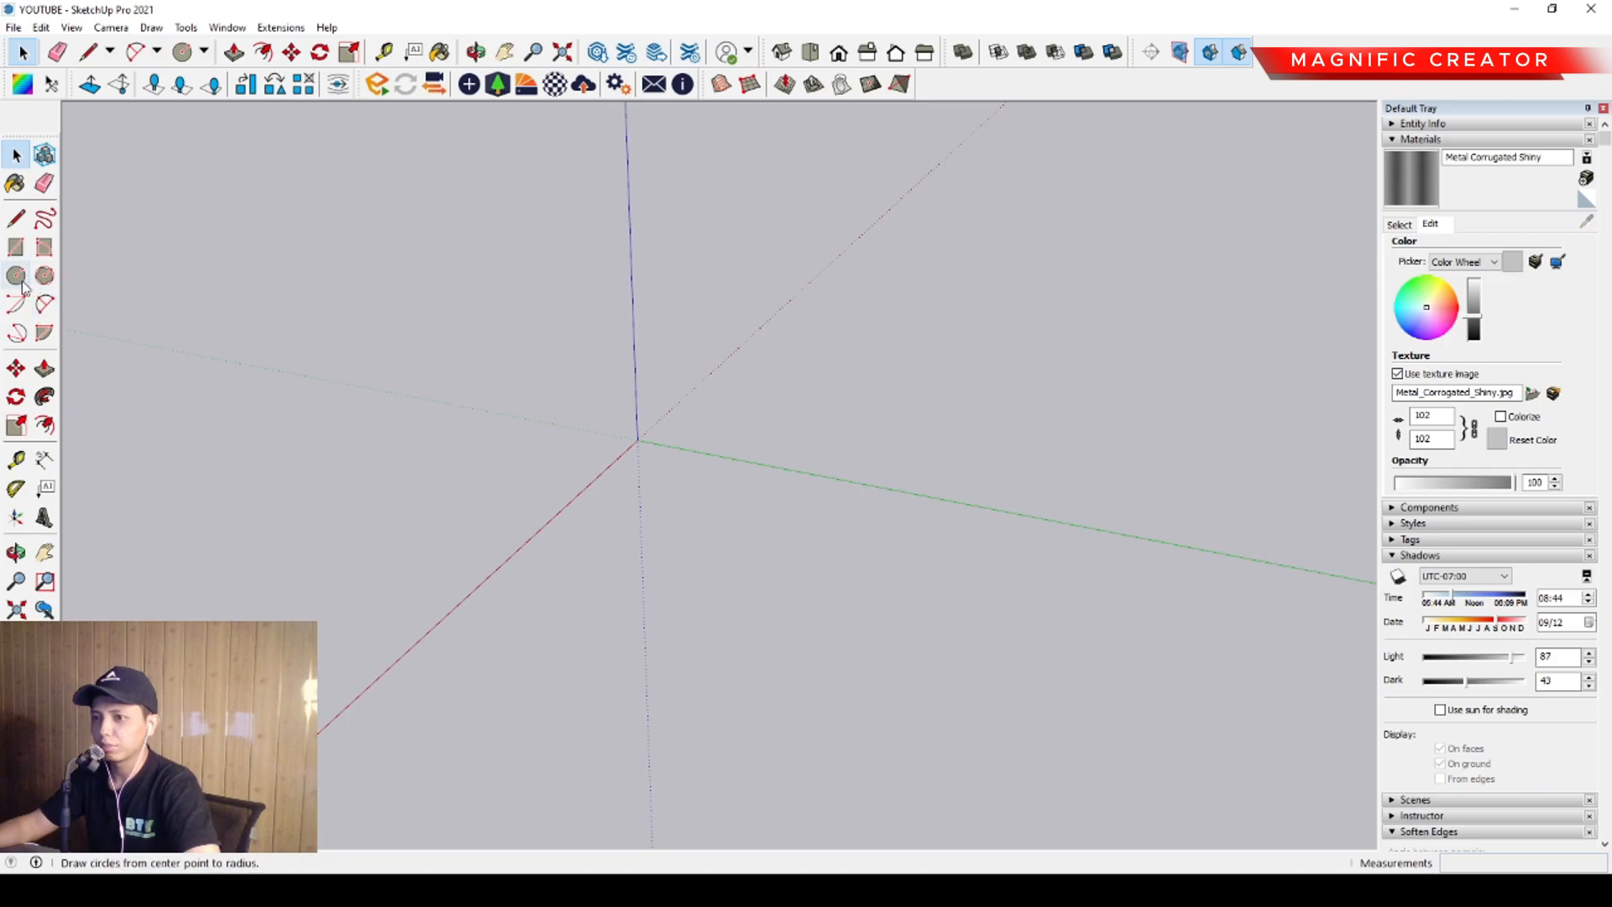
Draw a circle with a radius of 600 on the ground plane, centred on the origin
click(16, 277)
middle_drag(773, 432, 647, 551)
click(645, 552)
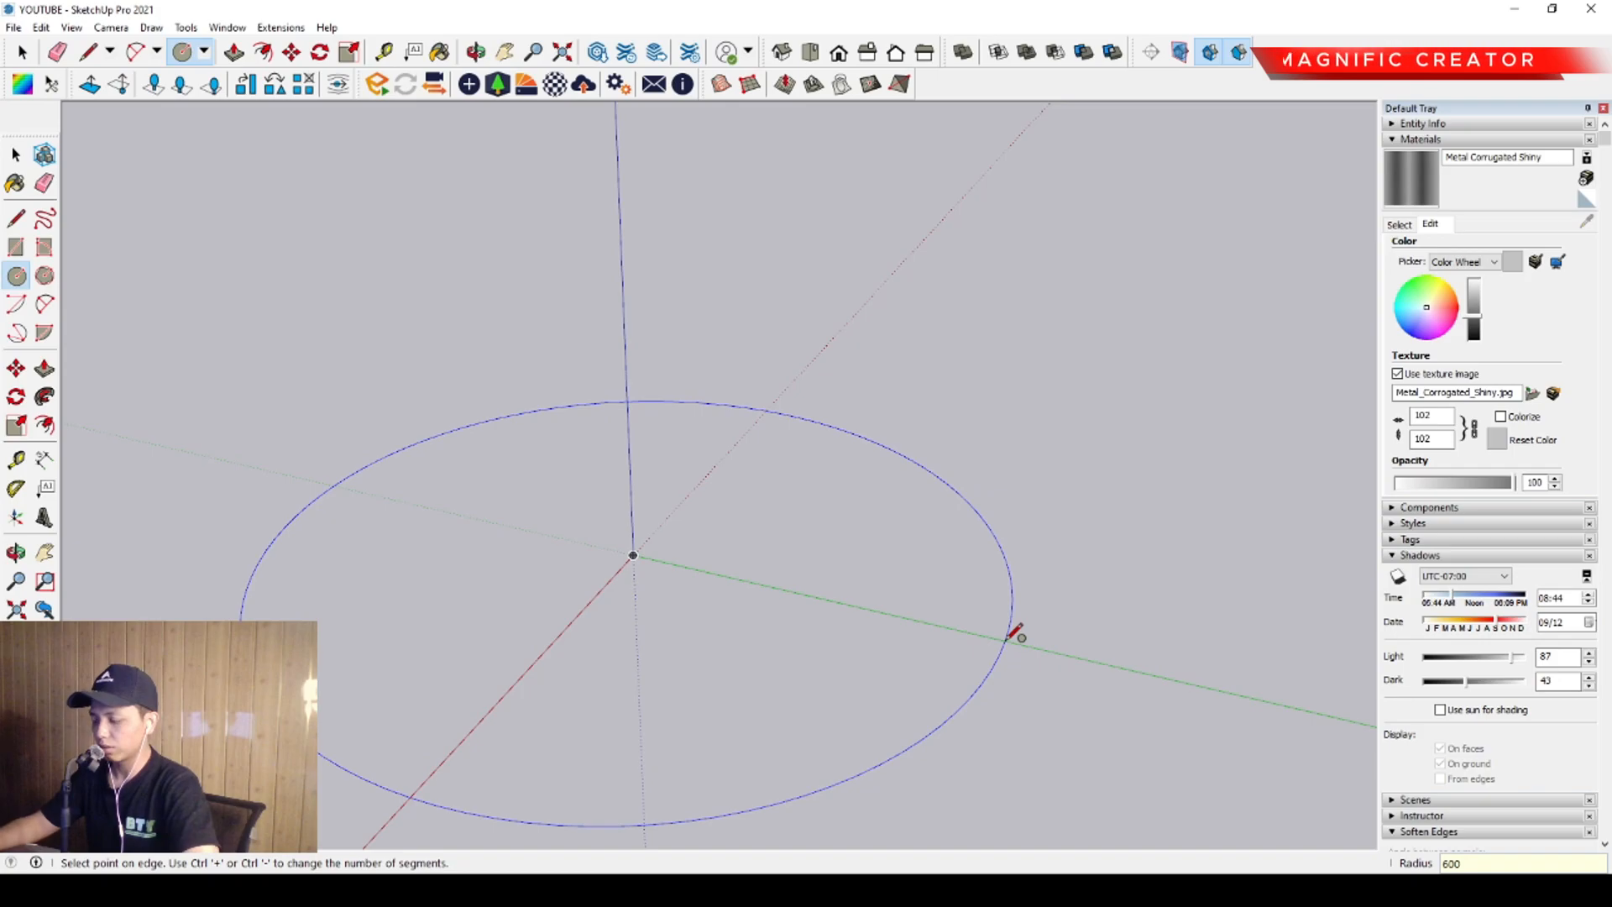
key(Return)
key(space)
Copy the circle with its face 600 straight up along the blue axis
mouse_move(838, 601)
middle_down()
mouse_move(907, 554)
mouse_move(744, 597)
mouse_move(797, 598)
mouse_move(810, 557)
mouse_move(773, 601)
mouse_move(849, 561)
mouse_move(814, 588)
middle_up()
click(902, 558)
middle_drag(667, 595, 689, 495)
click(16, 367)
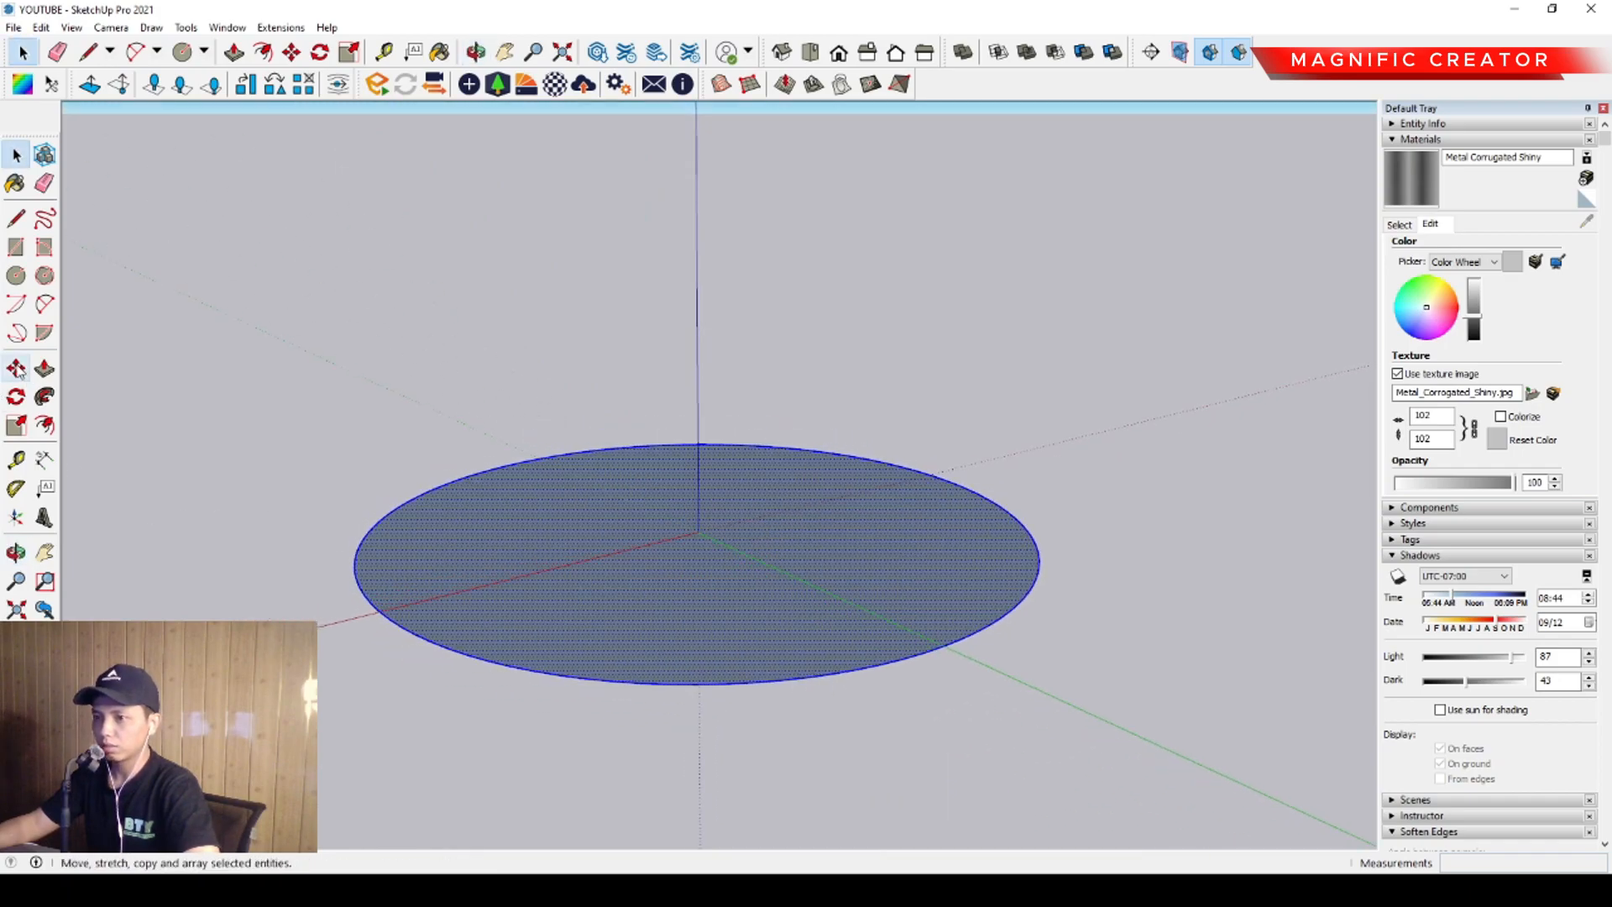
key(space)
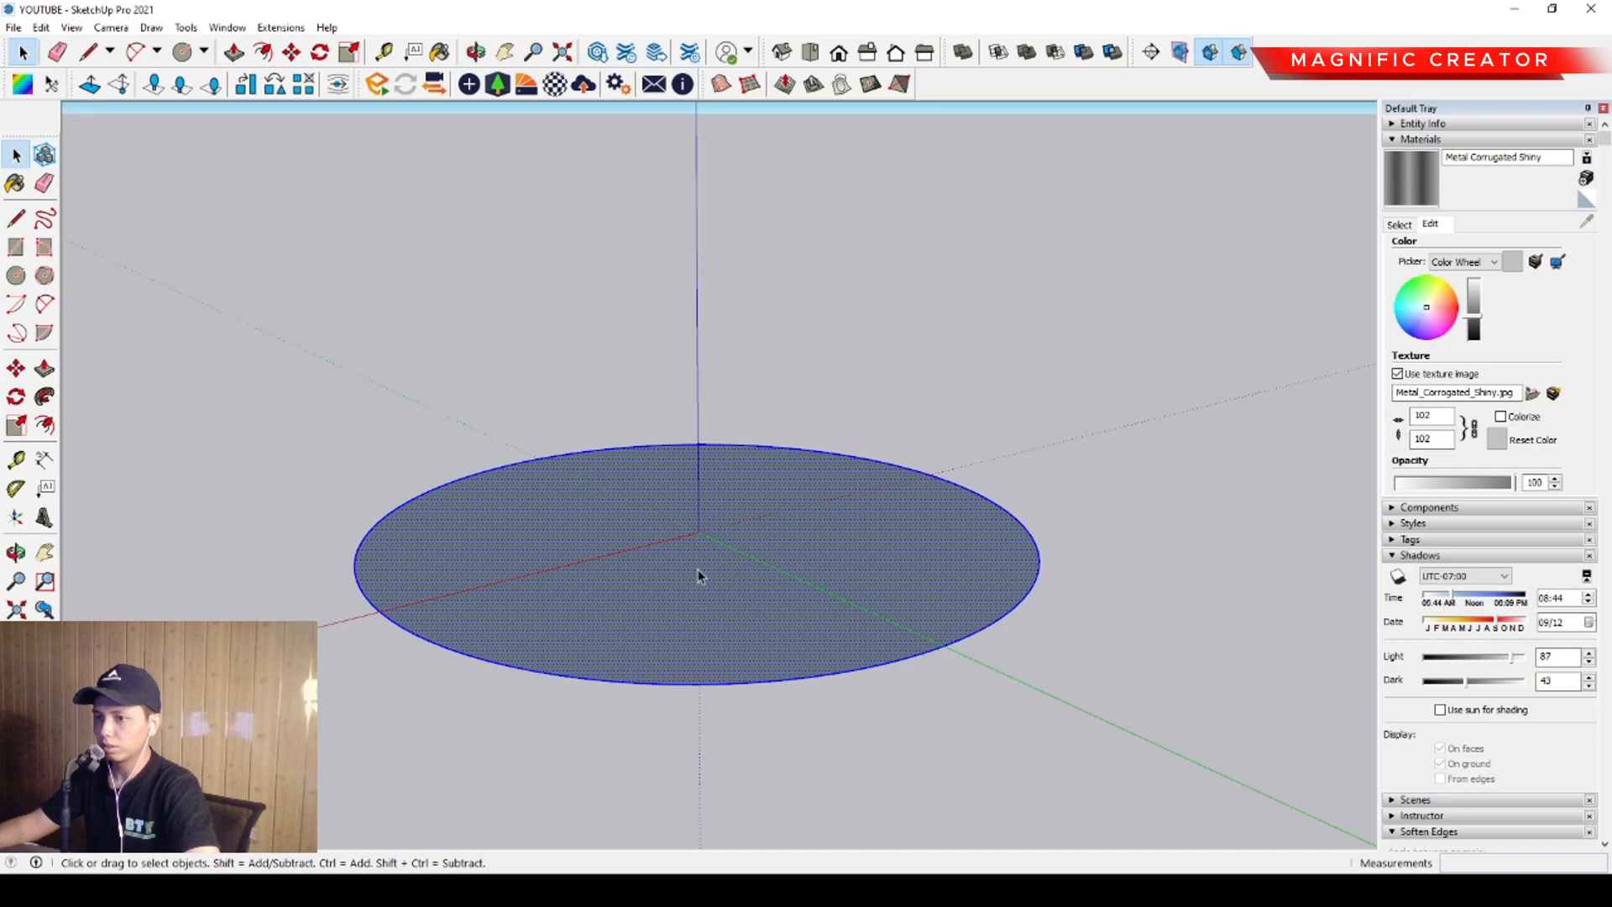
click(16, 368)
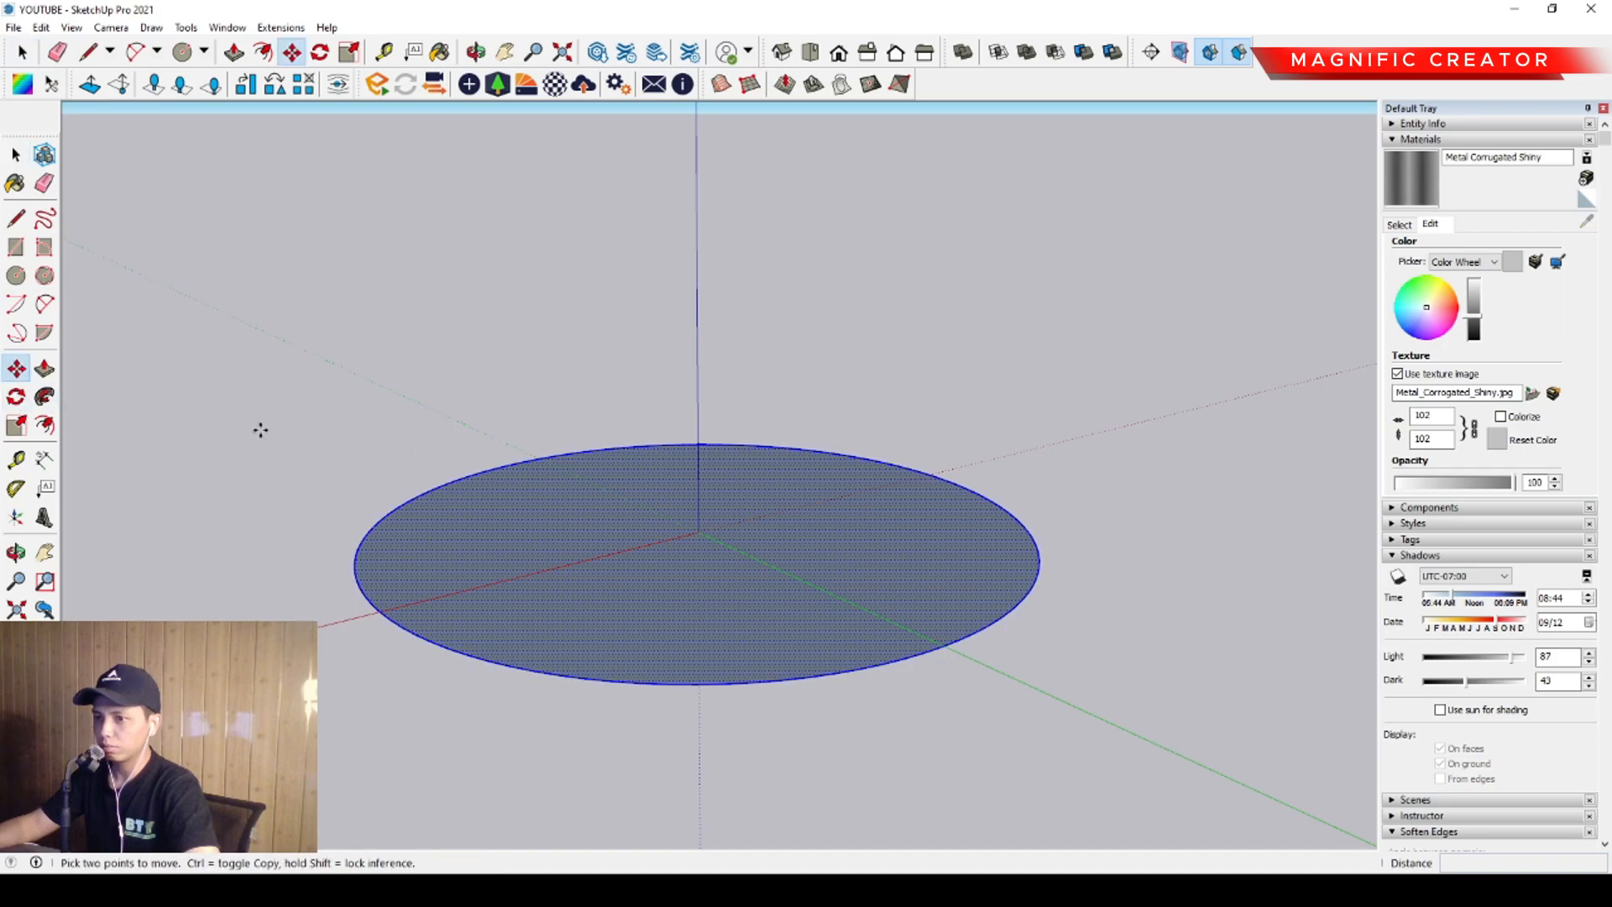
click(683, 531)
key(ctrl)
click(701, 252)
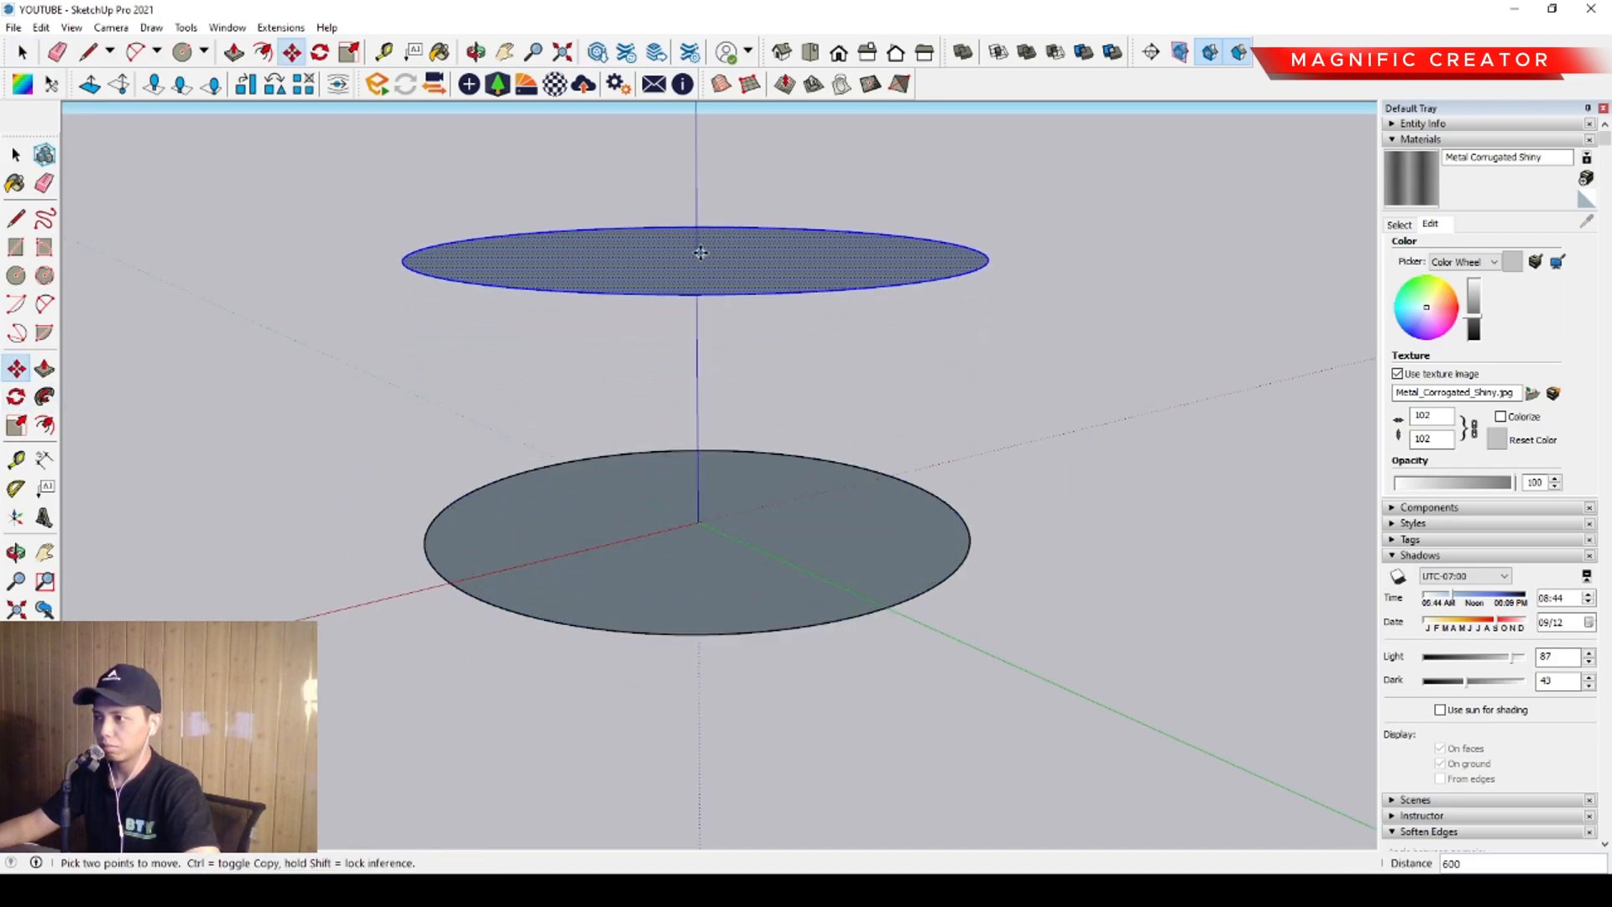
key(space)
Extrude the lower circle upward with Push/Pull into a thin disc
scroll(748, 537, up, 3)
middle_drag(789, 587, 804, 526)
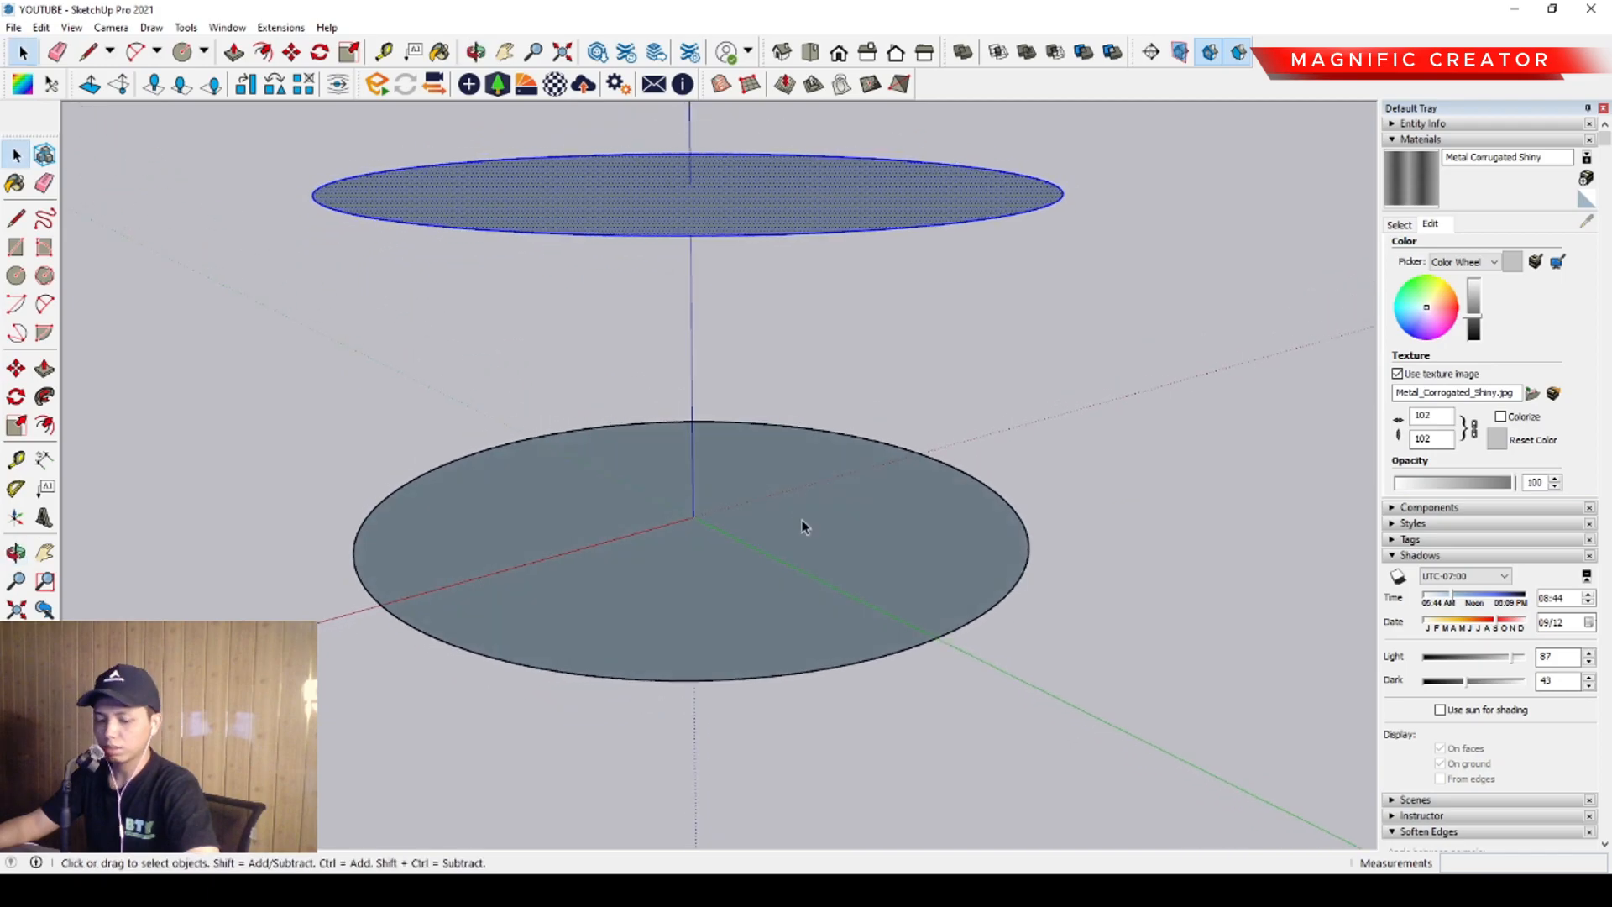
click(669, 554)
middle_drag(669, 554, 730, 604)
key(p)
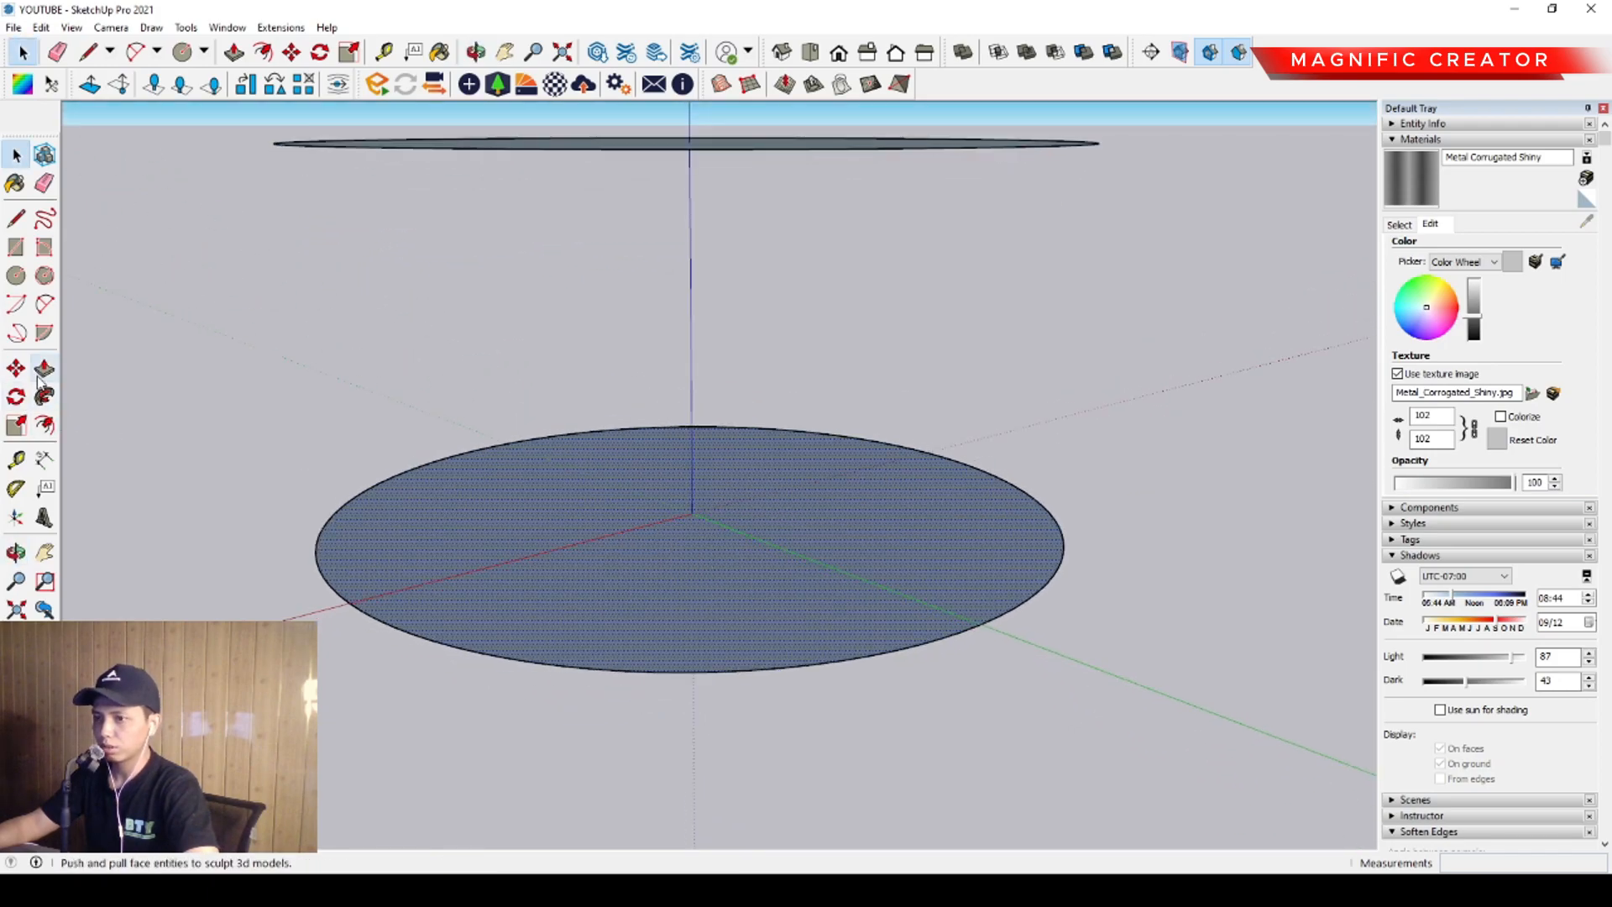
click(704, 525)
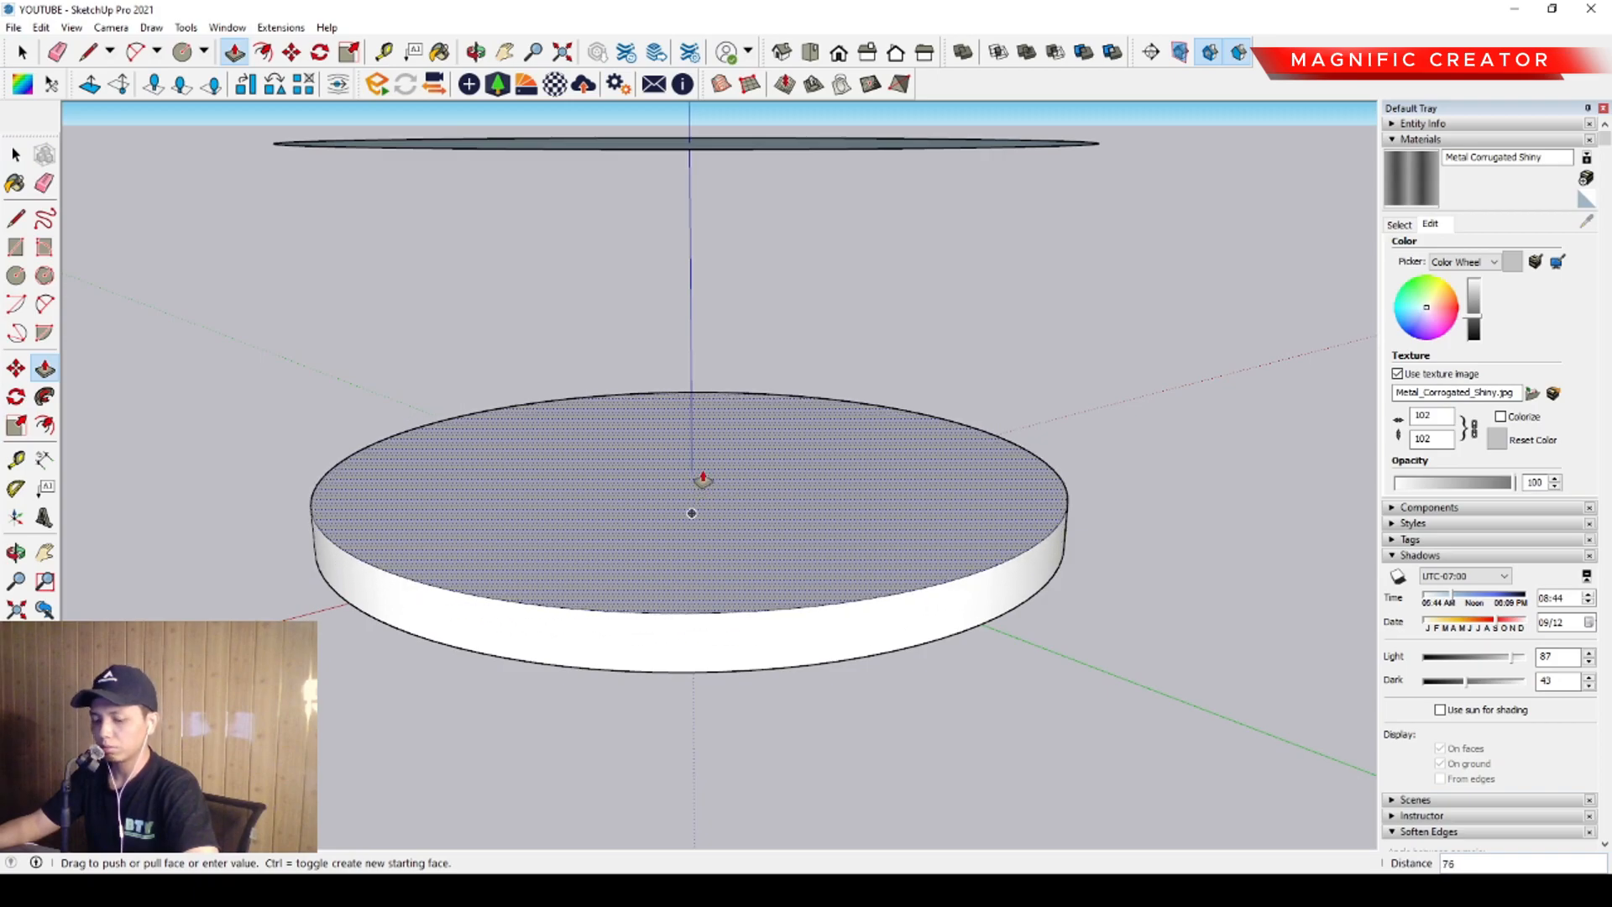
text(2)
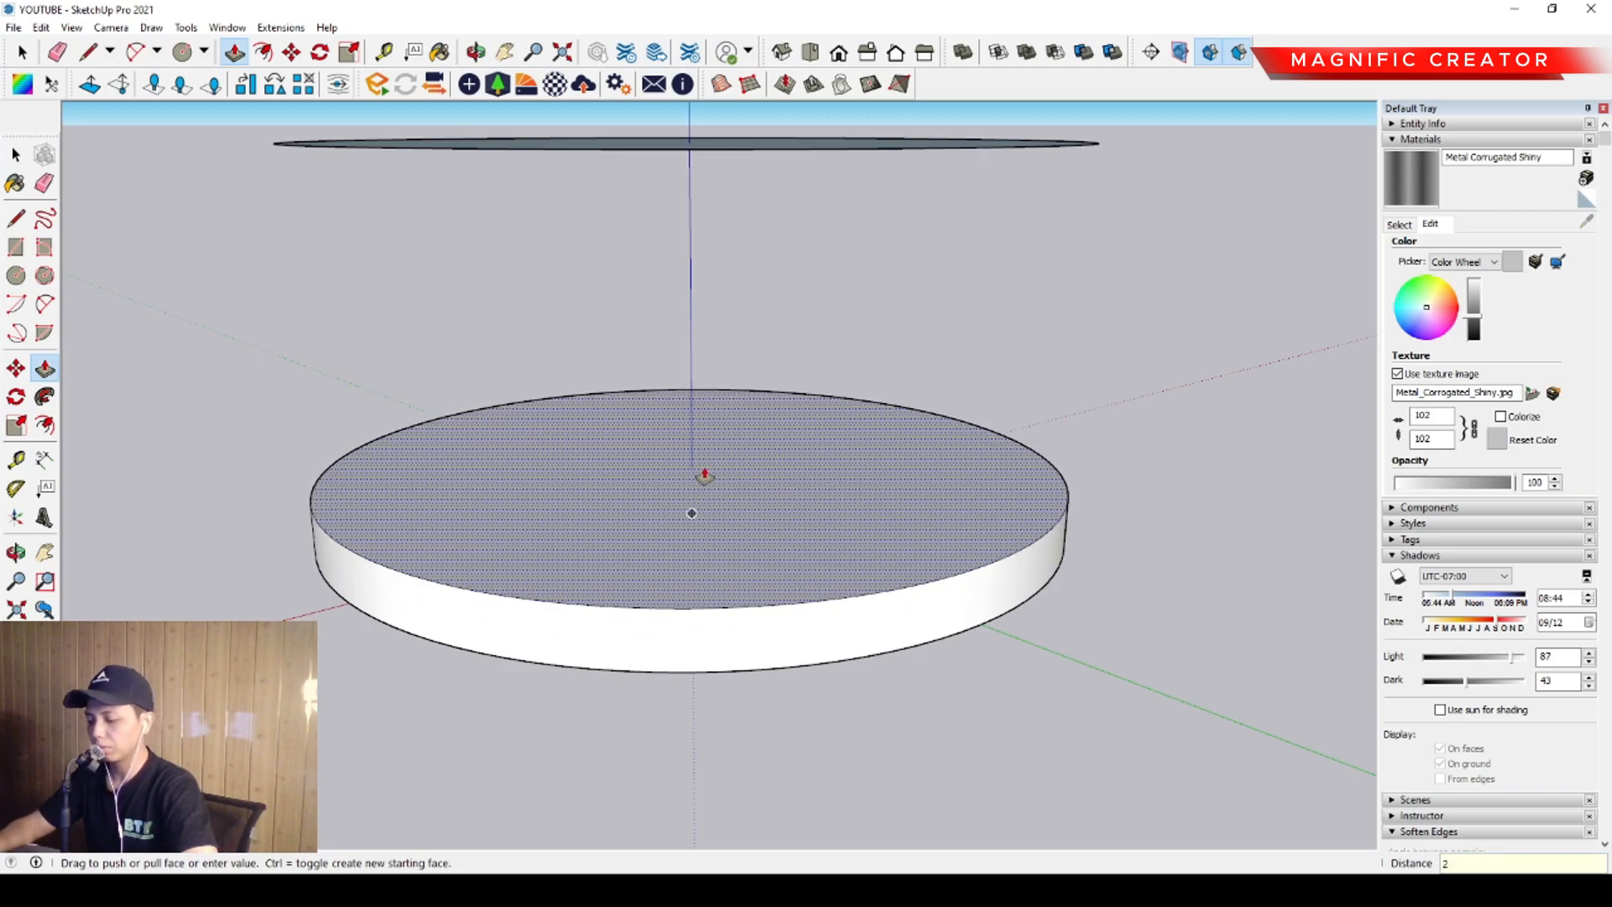
key(Return)
key(space)
Make the whole lower disc a group
middle_drag(738, 576, 727, 526)
triple_click(729, 521)
right_click(728, 515)
click(786, 666)
scroll(771, 603, down, 1)
middle_drag(771, 603, 832, 579)
scroll(767, 613, up, 1)
click(172, 417)
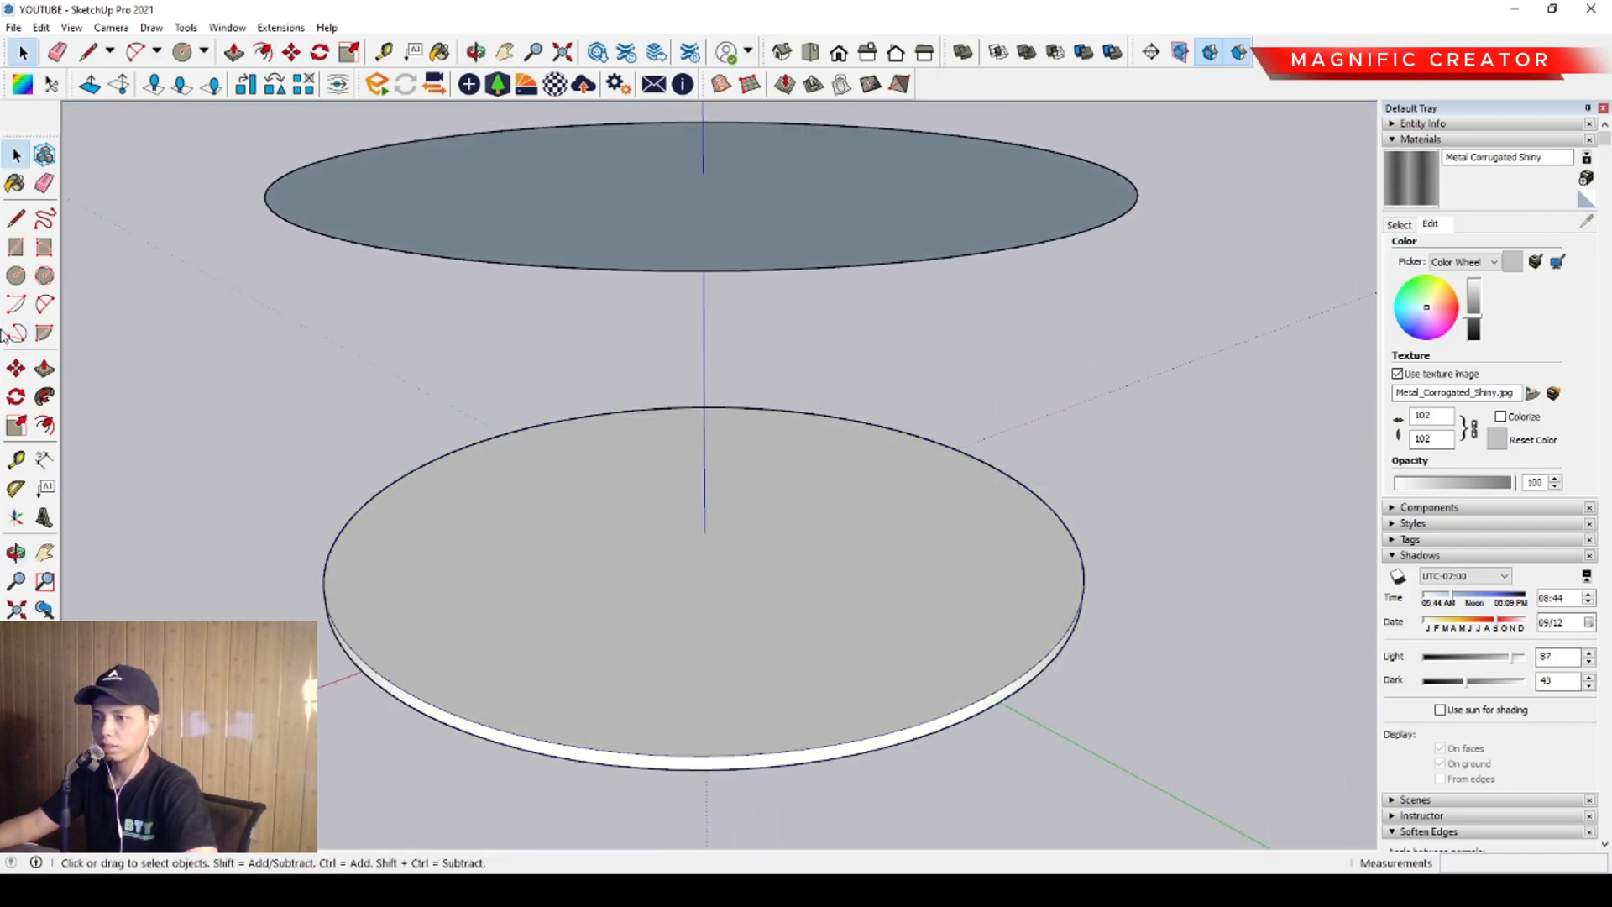
Draw a line across the lower disc along the green axis as two segments, each running between the centre and the rim
click(15, 220)
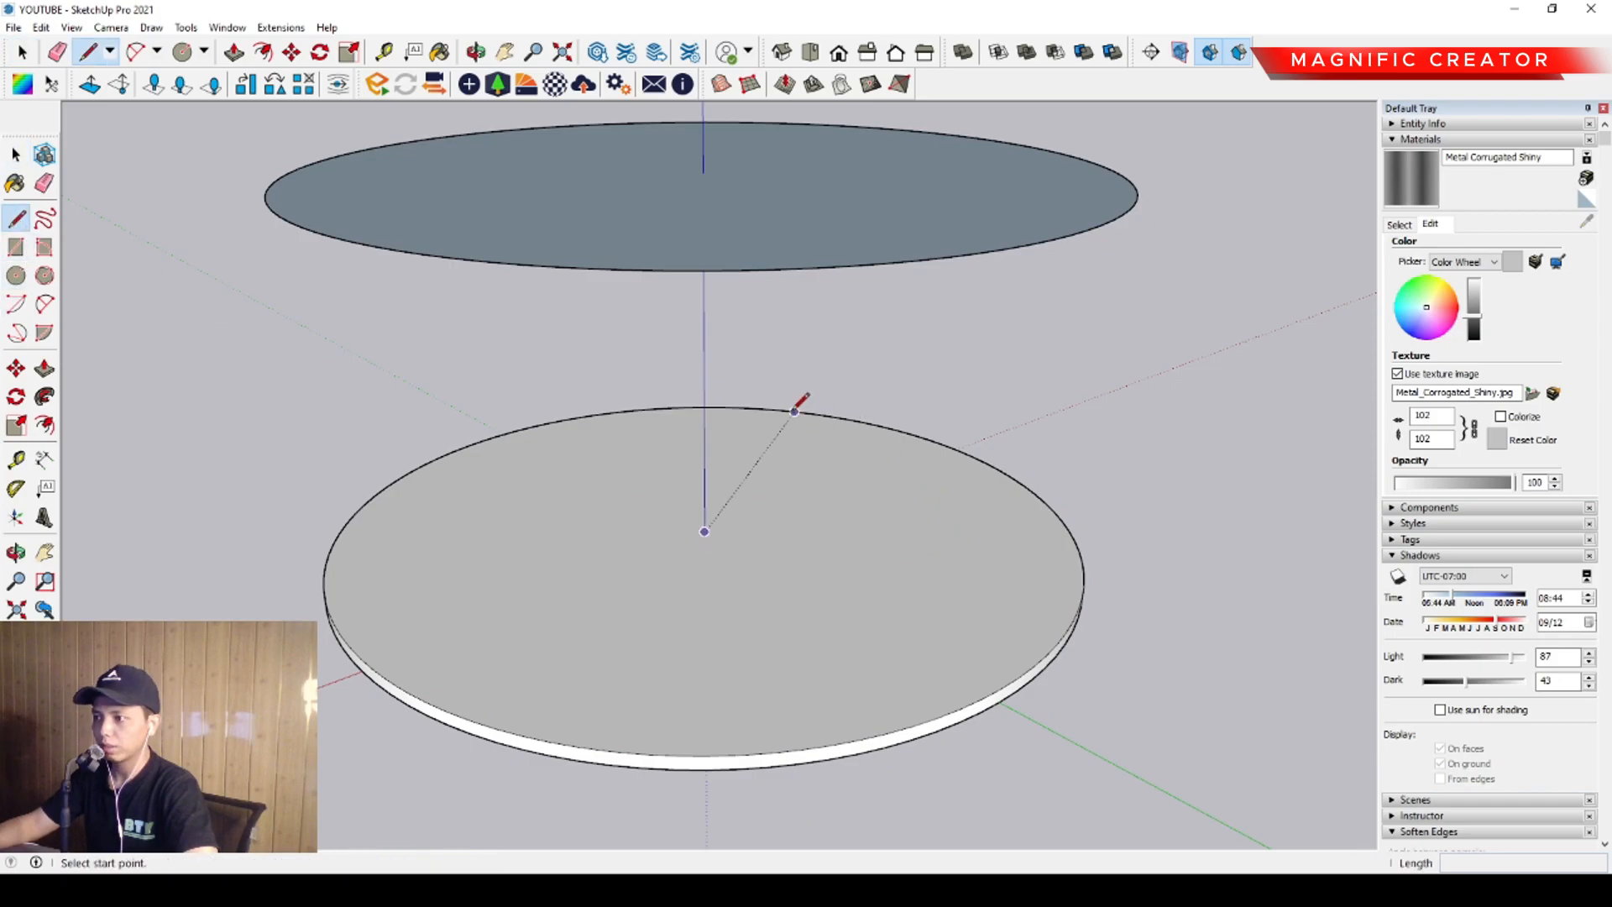
click(705, 531)
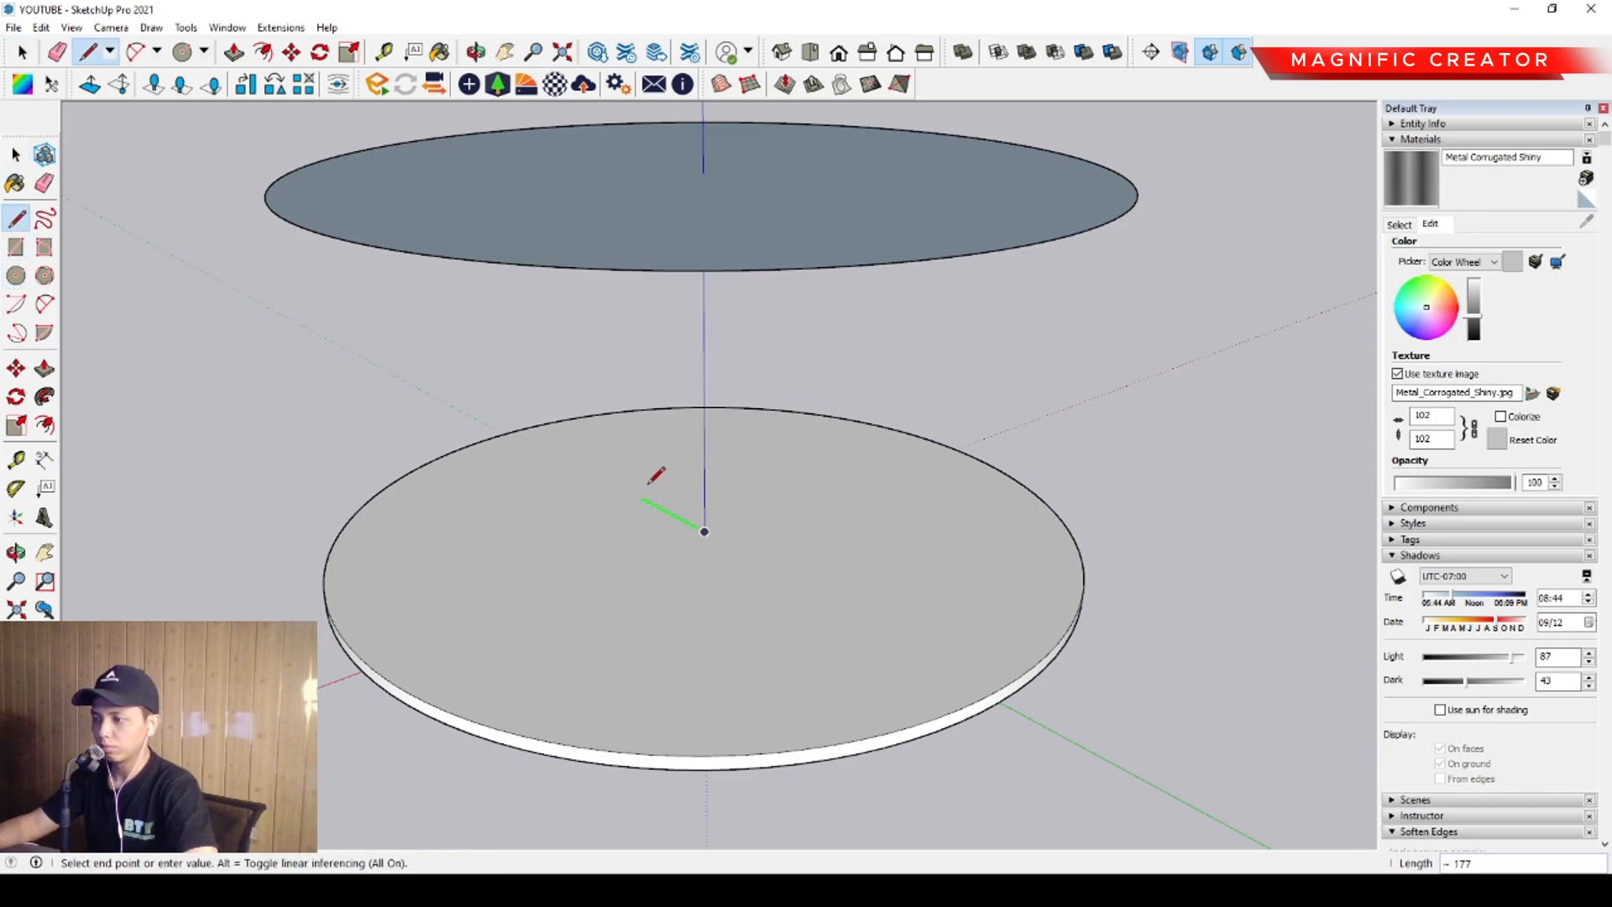
click(514, 431)
click(704, 532)
click(705, 531)
click(1000, 689)
key(space)
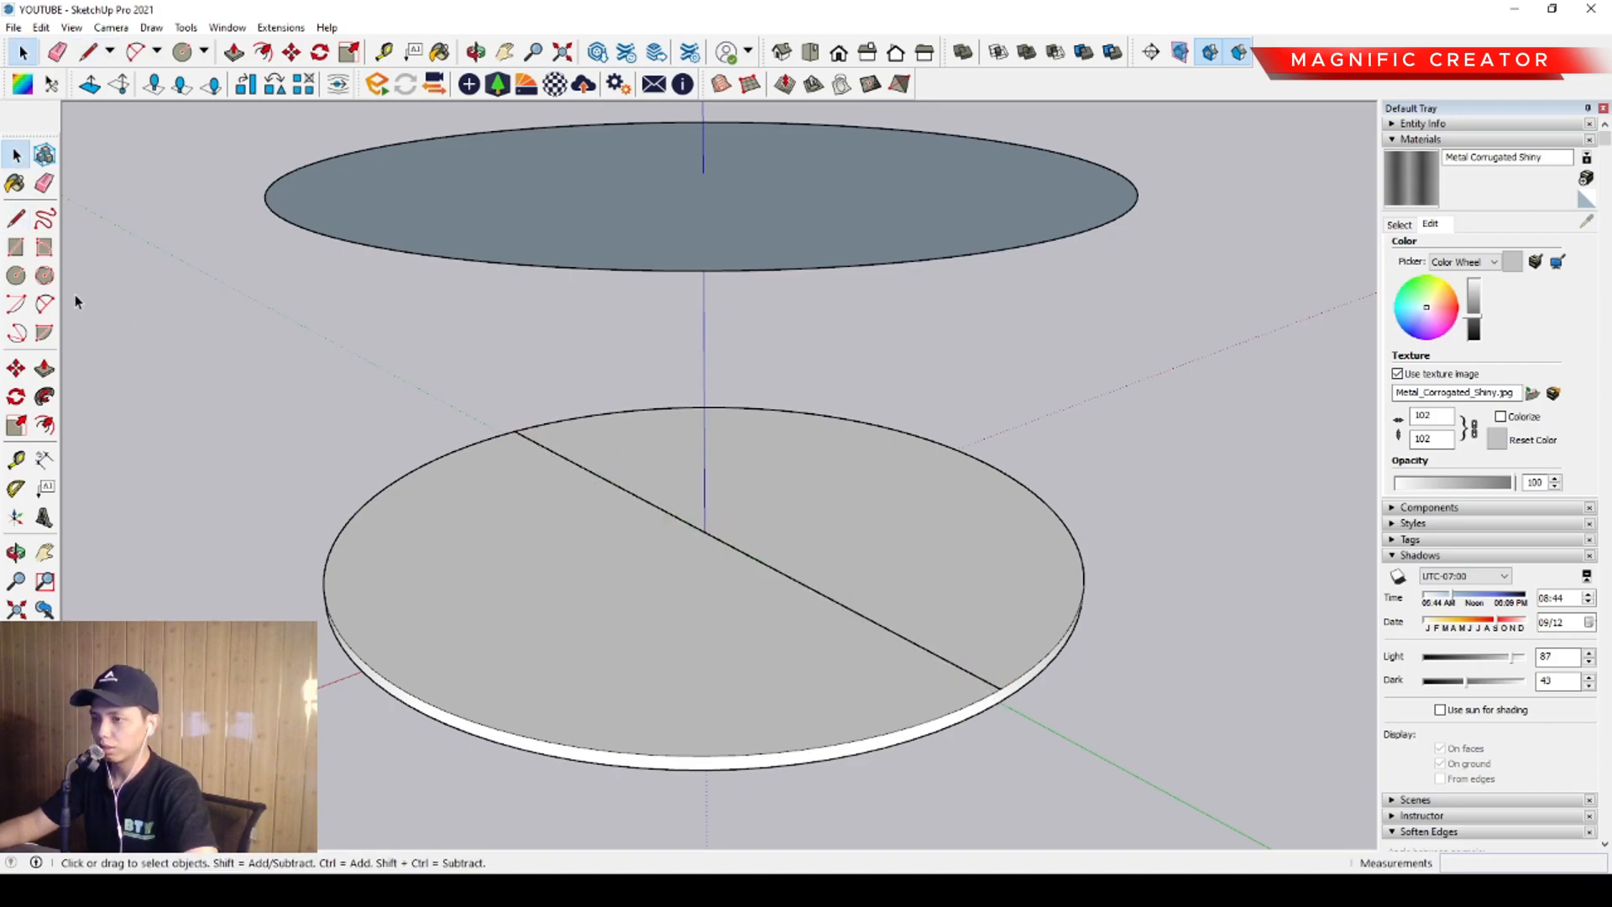
Draw a circle with a radius of 300 centred on the rear line segment's midpoint, passing through the disc's centre
click(16, 275)
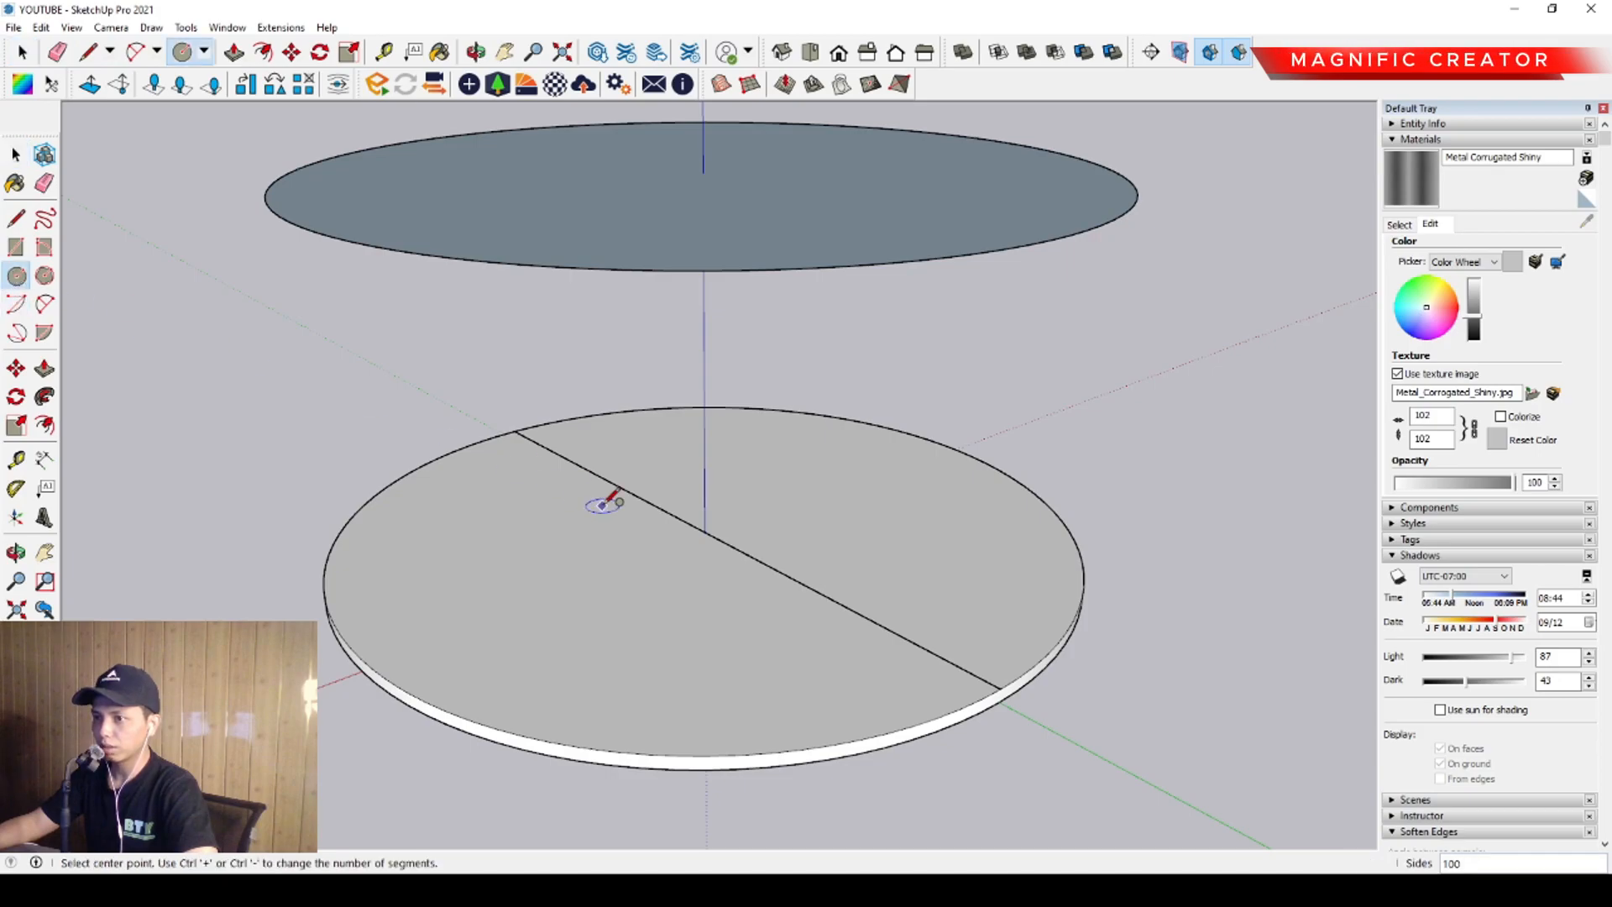
scroll(584, 495, up, 2)
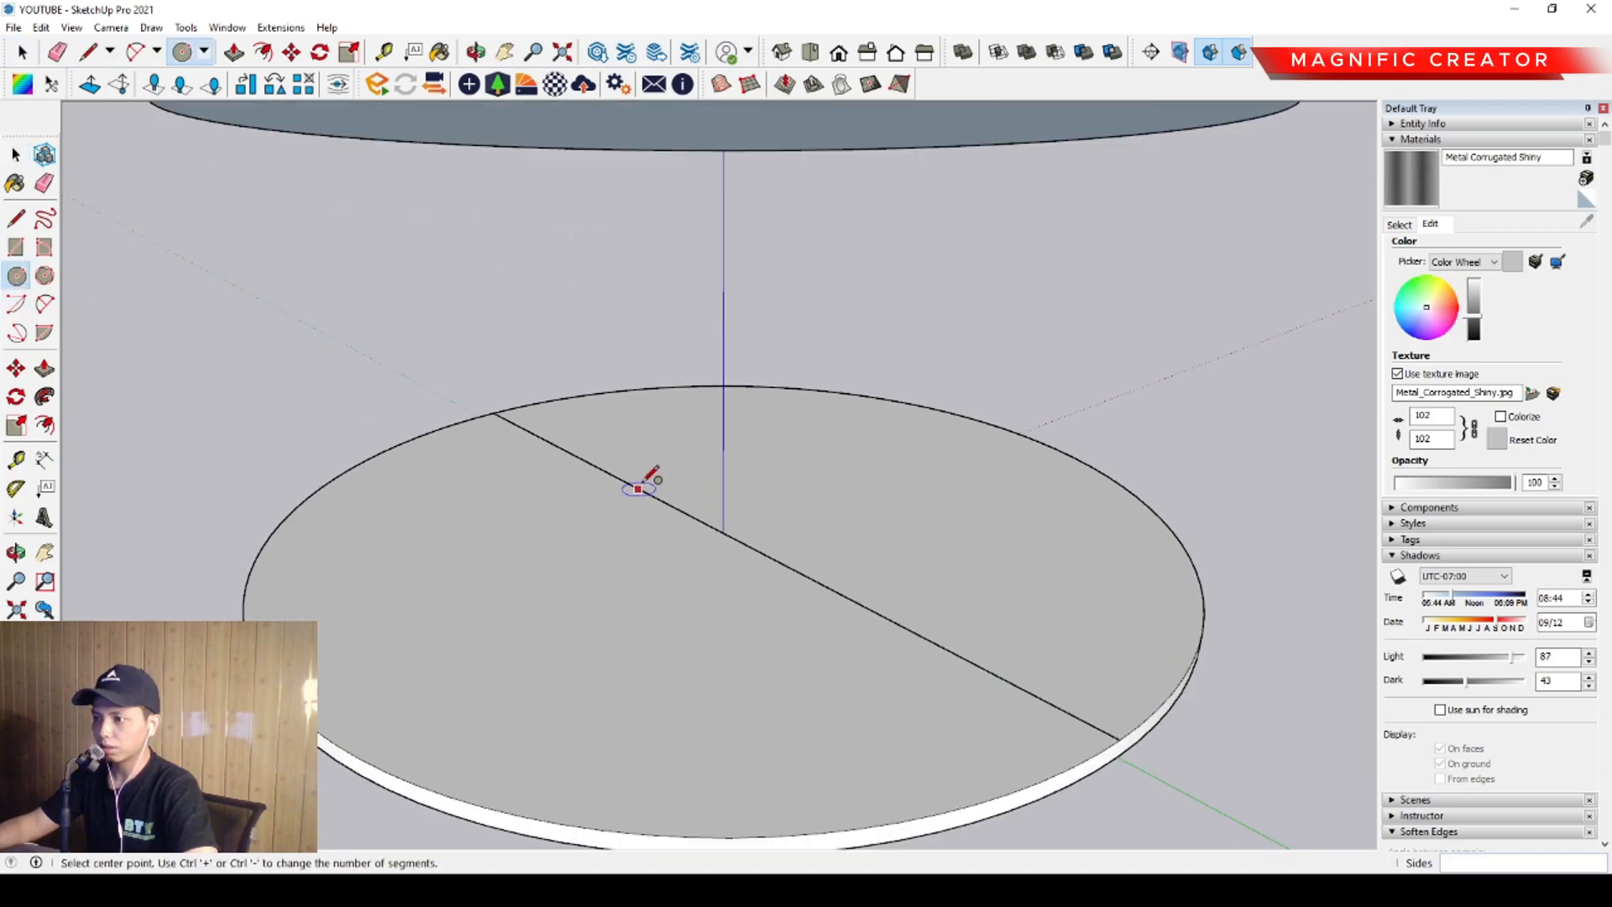
click(595, 465)
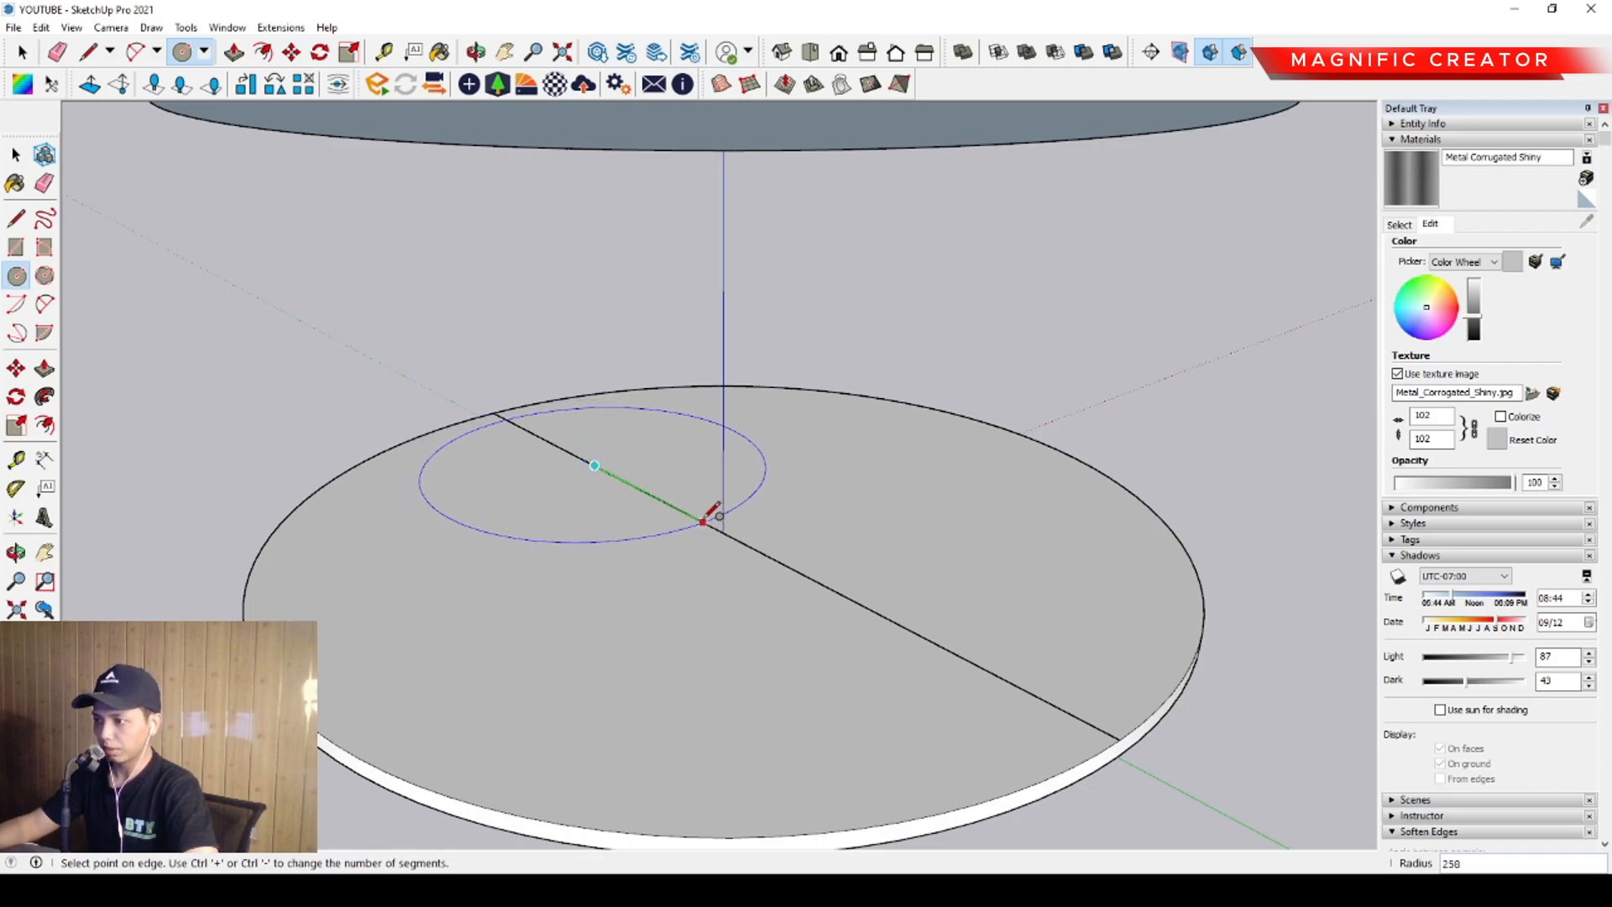
scroll(697, 499, up, 1)
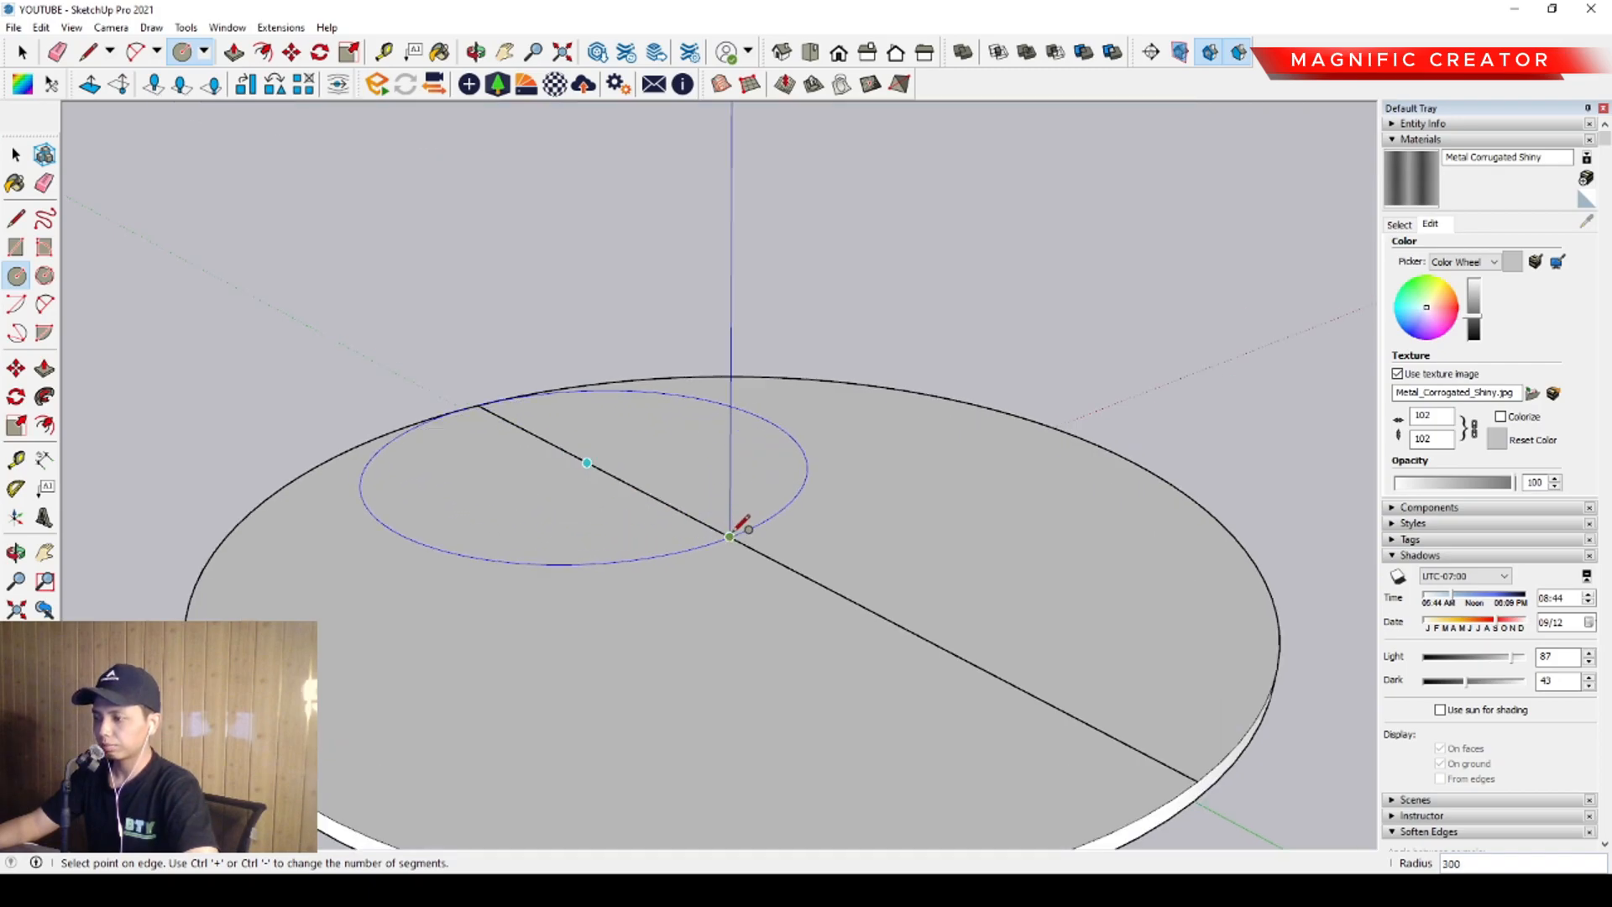
click(730, 536)
key(space)
Draw a matching circle centred on the front line segment's midpoint, reaching the disc's centre
scroll(760, 538, down, 3)
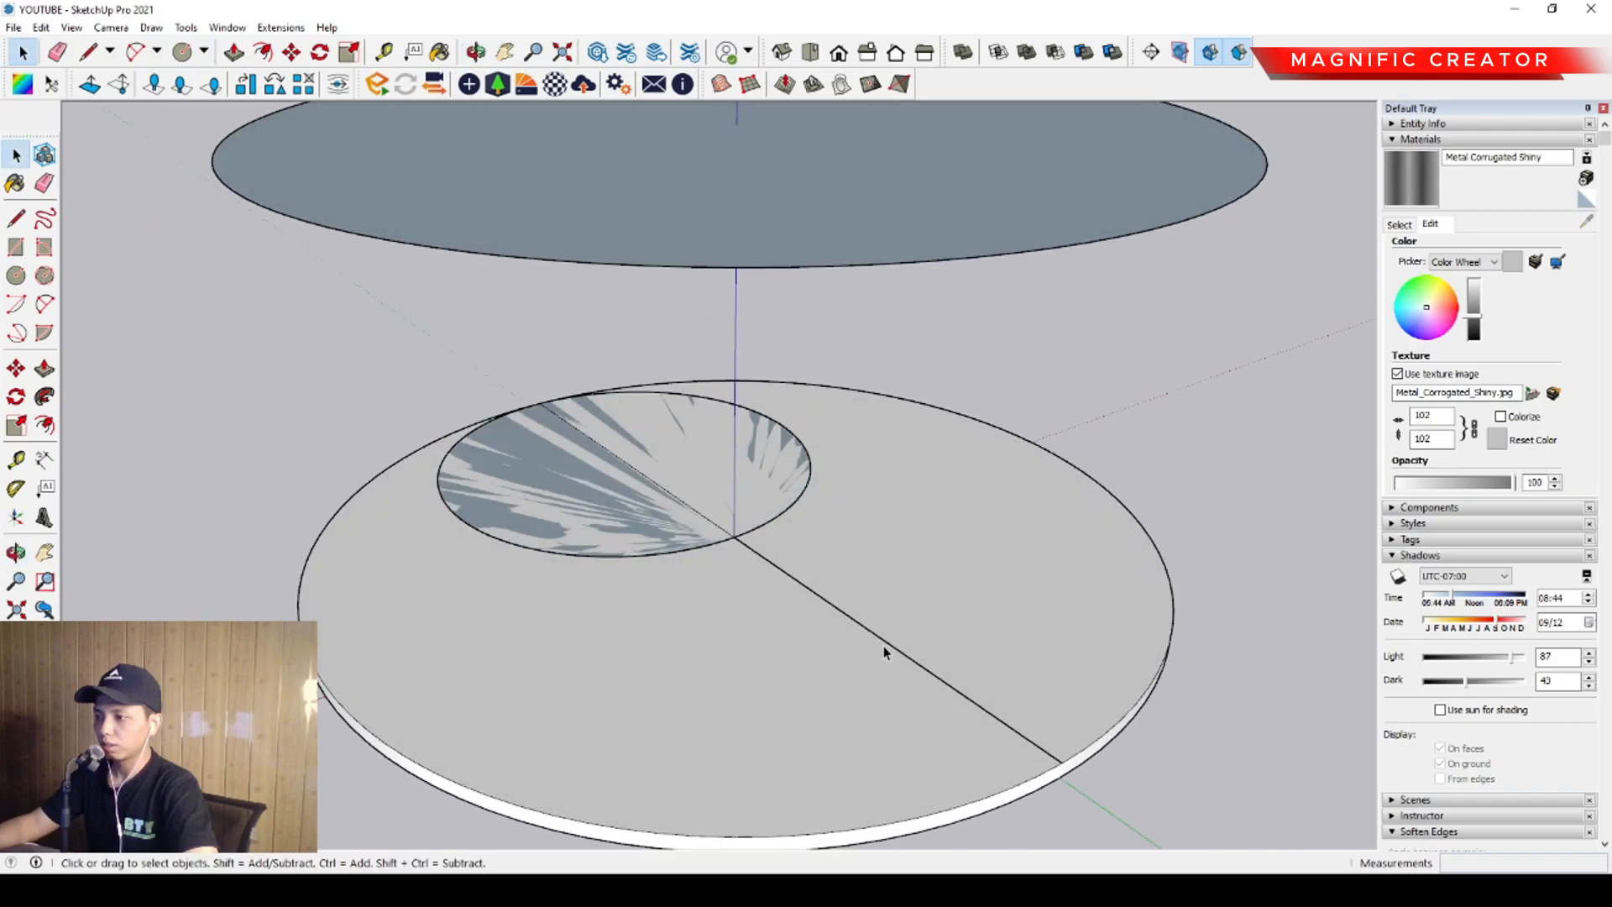
click(16, 276)
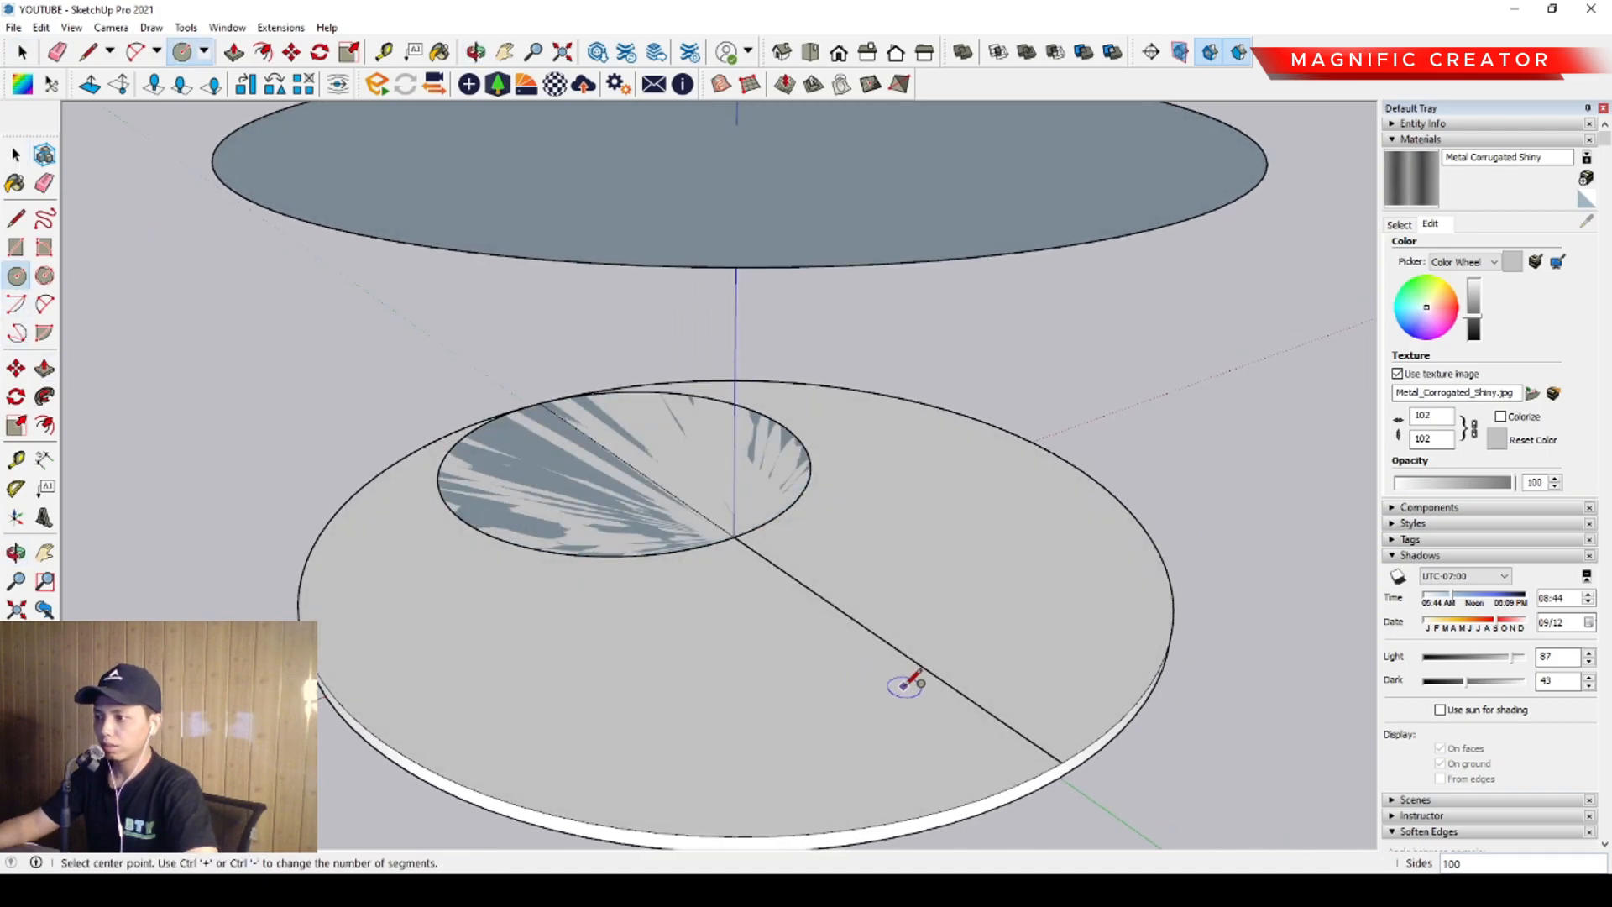
click(874, 633)
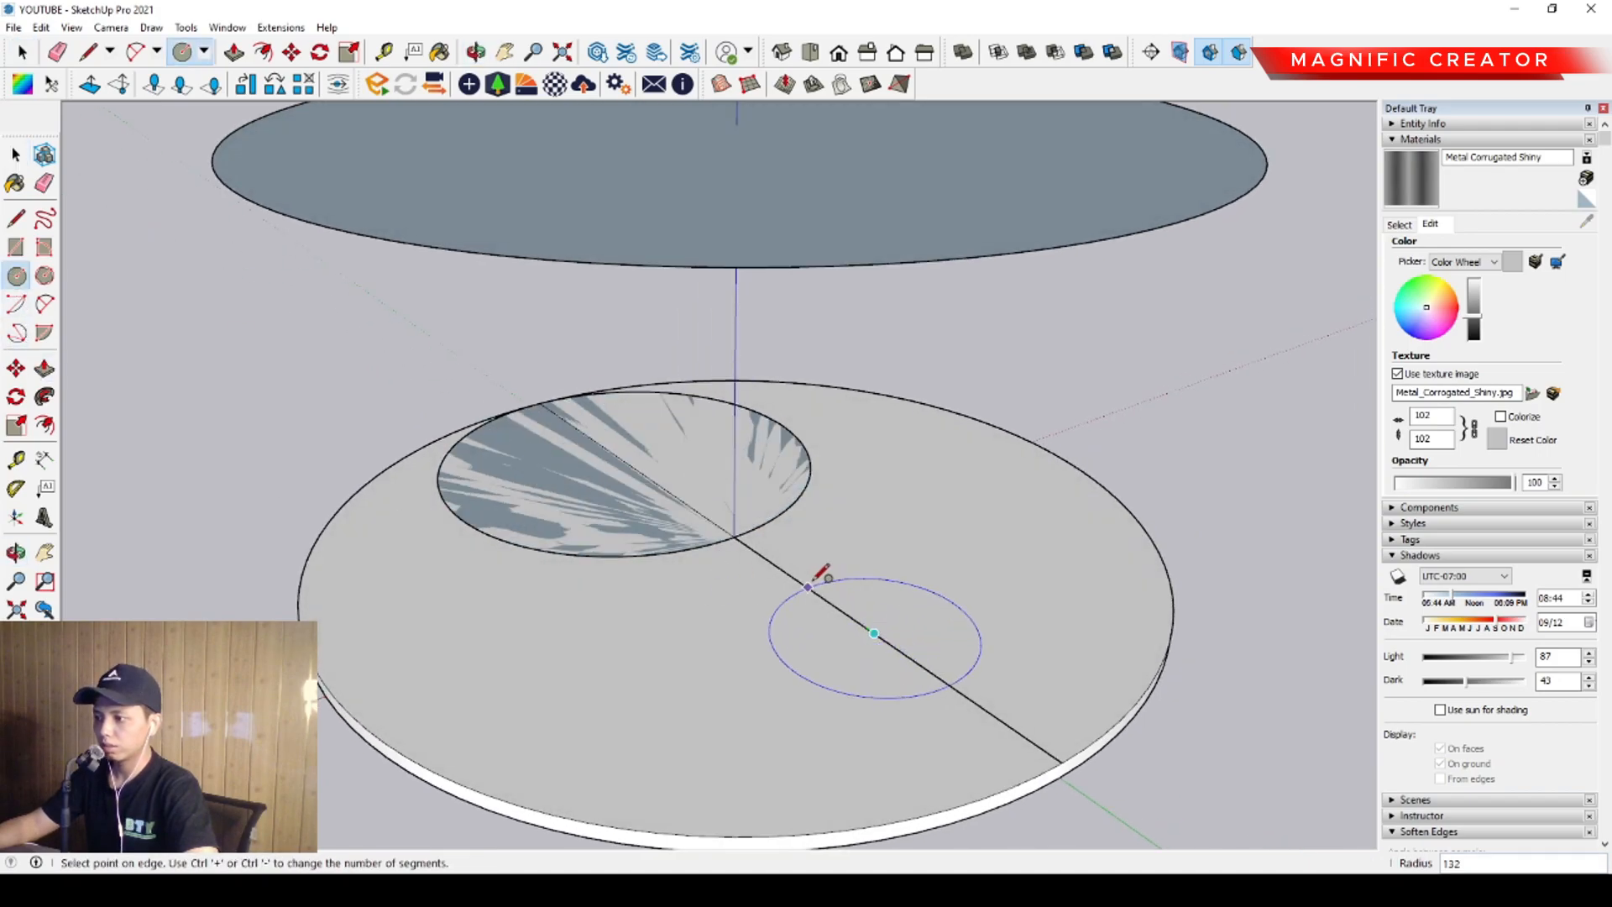
click(734, 536)
key(space)
Delete the opposite half arcs of the two small circles and the straight centre line, leaving an S-curve
middle_drag(722, 546, 537, 645)
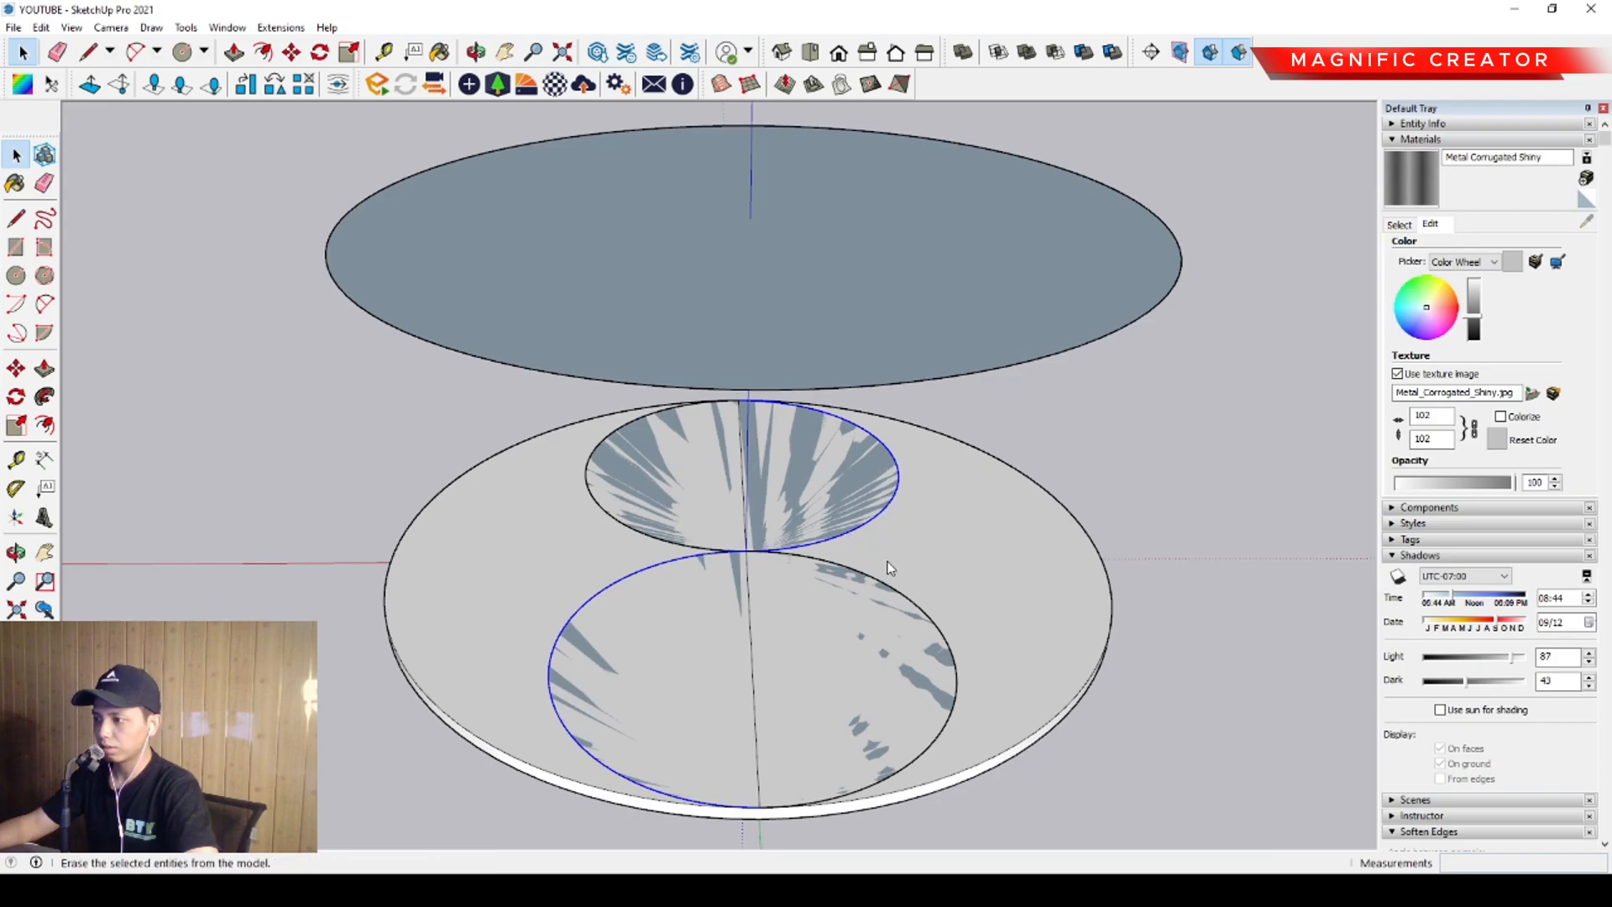
key(Delete)
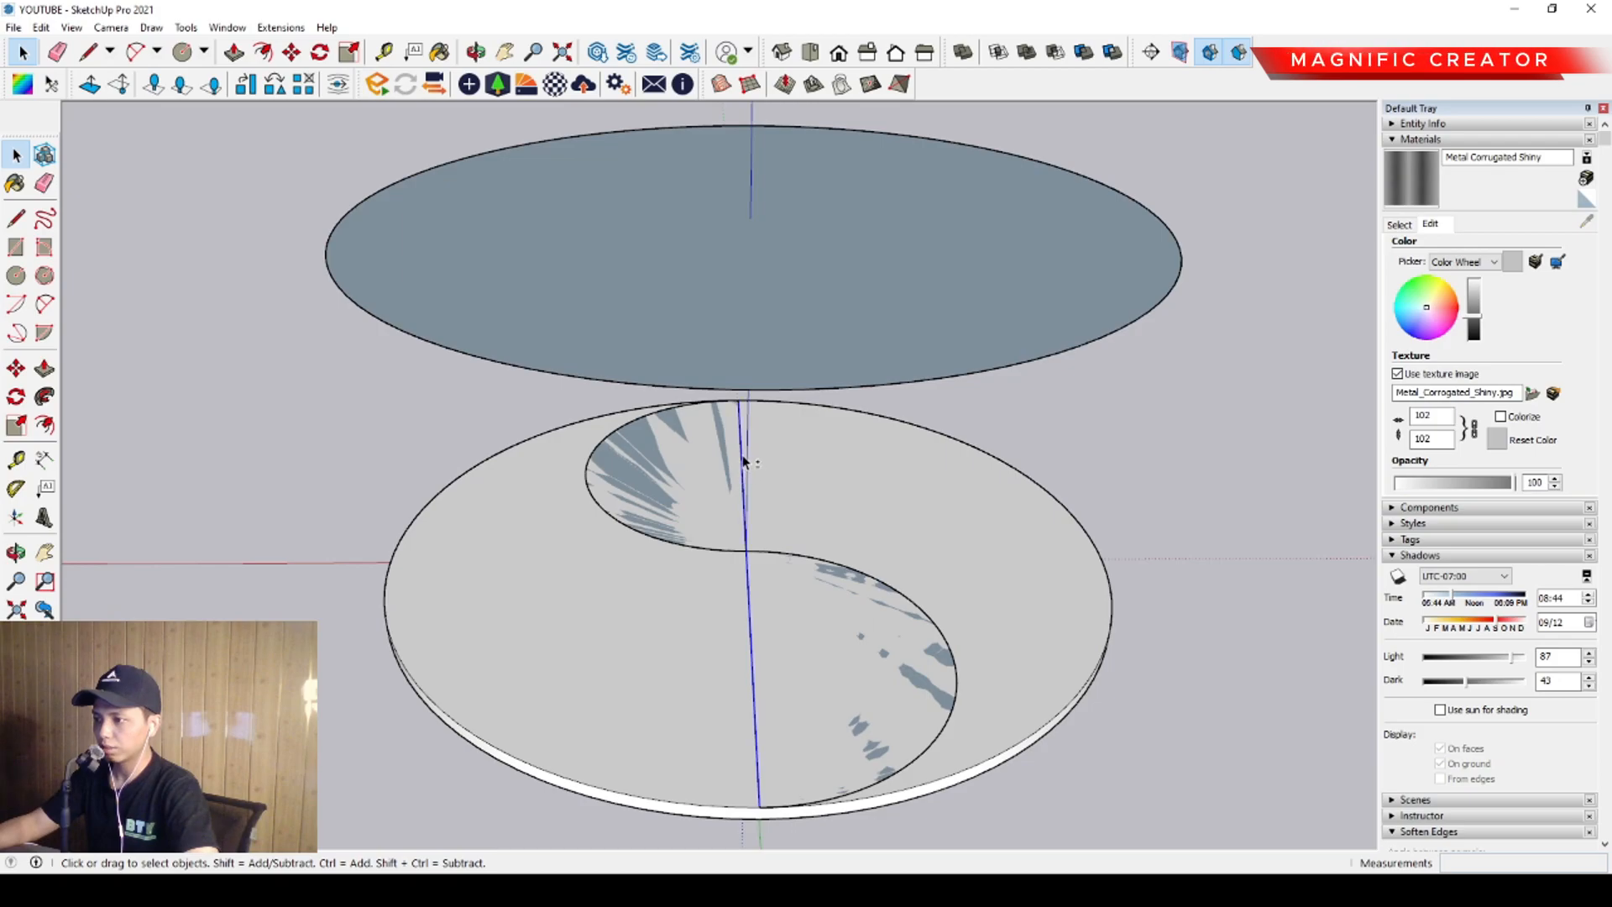
key(Delete)
Offset the S-curve by 10 to each side
middle_drag(846, 626, 862, 522)
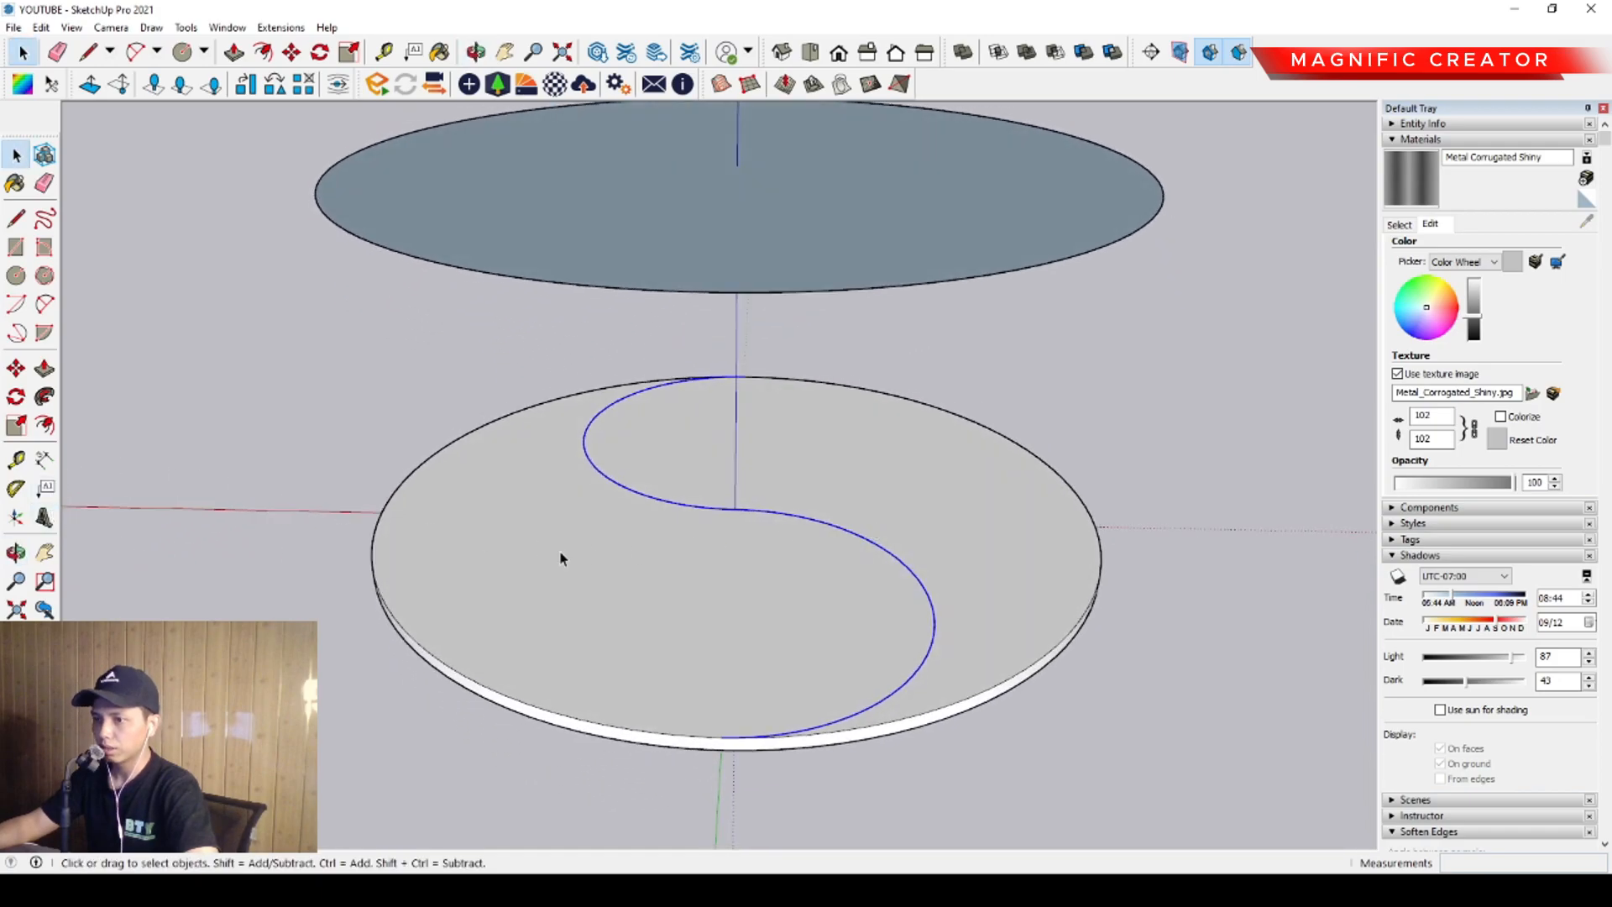
click(45, 425)
scroll(966, 516, up, 2)
click(818, 534)
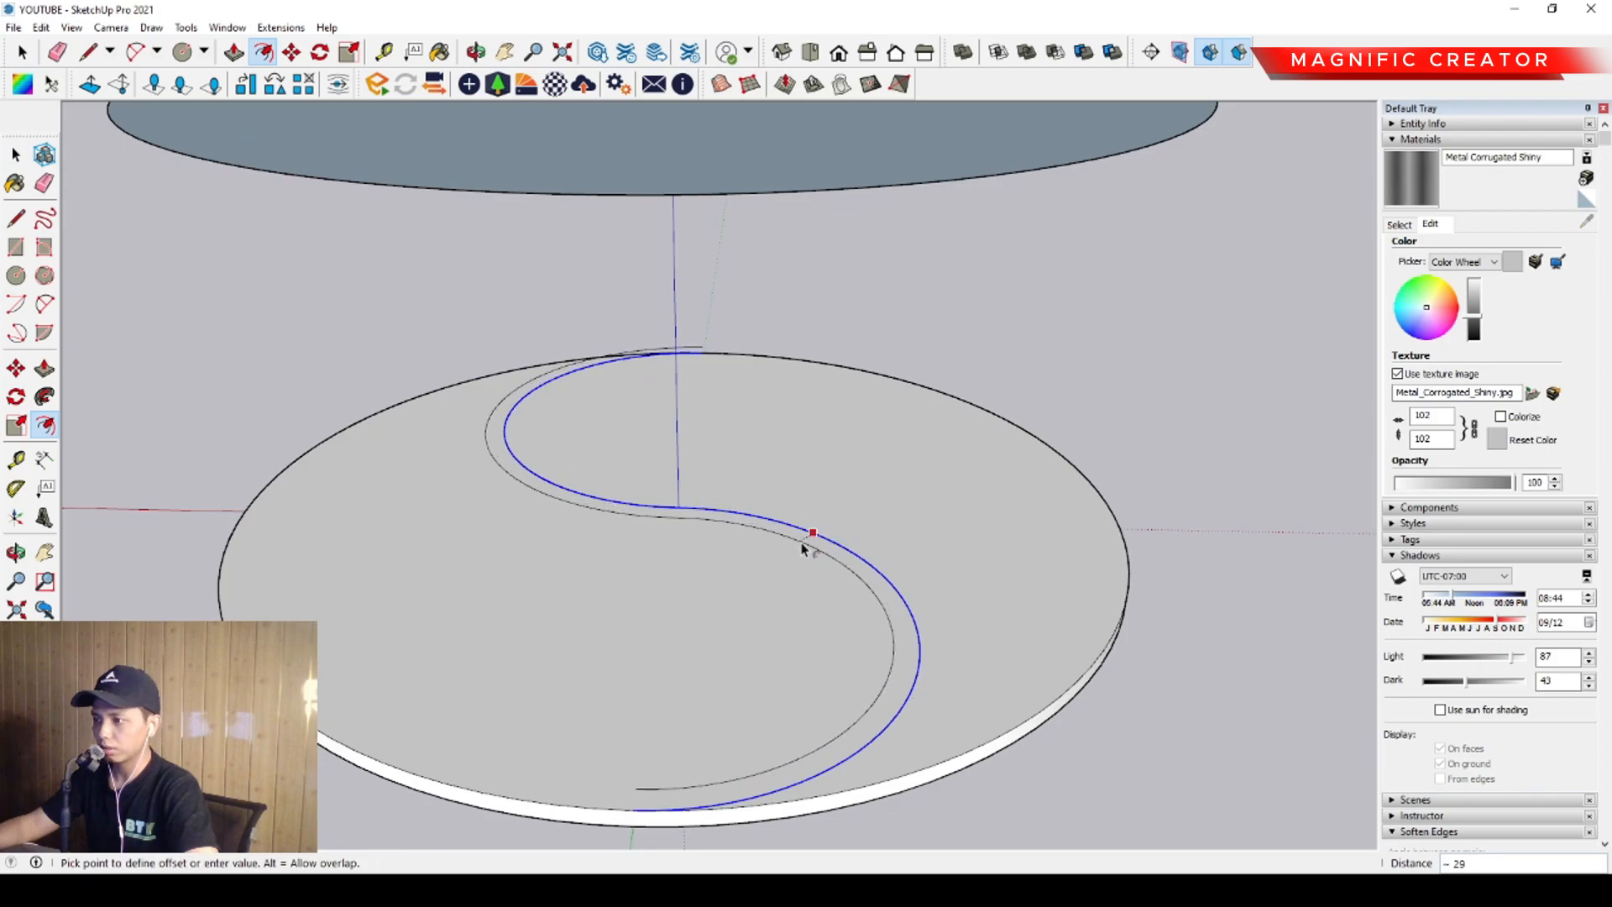
text(10)
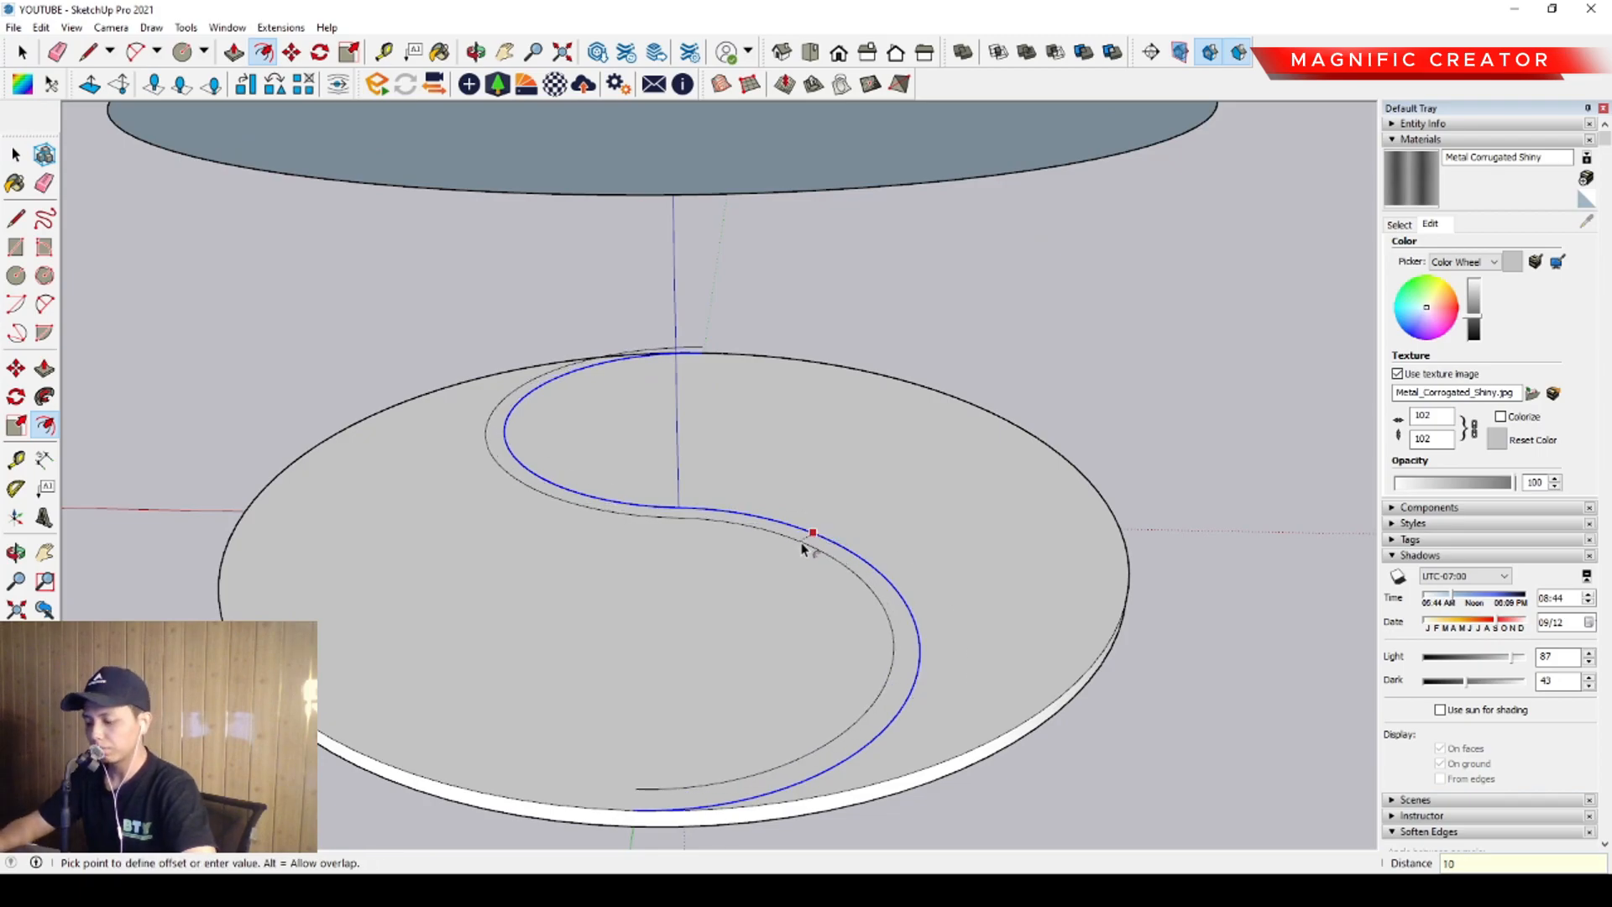
key(Return)
scroll(839, 550, up, 1)
click(844, 551)
key(Return)
key(space)
Delete the original middle S-curve between the two offset curves
scroll(858, 544, down, 5)
scroll(759, 655, up, 2)
middle_drag(759, 655, 816, 667)
scroll(788, 662, up, 1)
scroll(813, 682, up, 1)
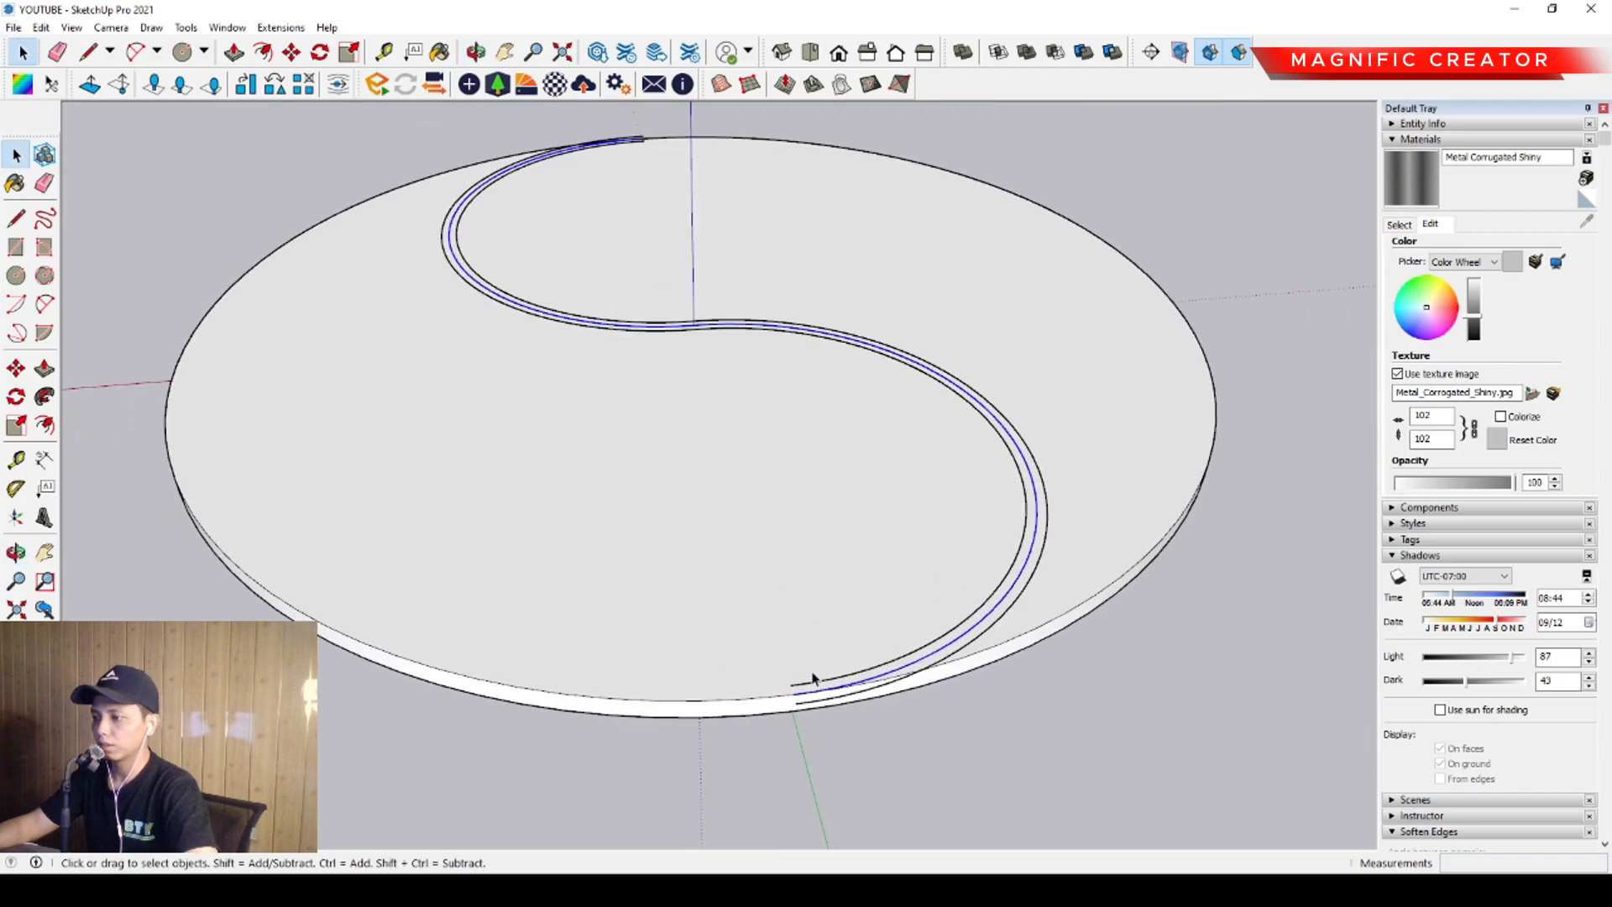
scroll(1010, 439, up, 4)
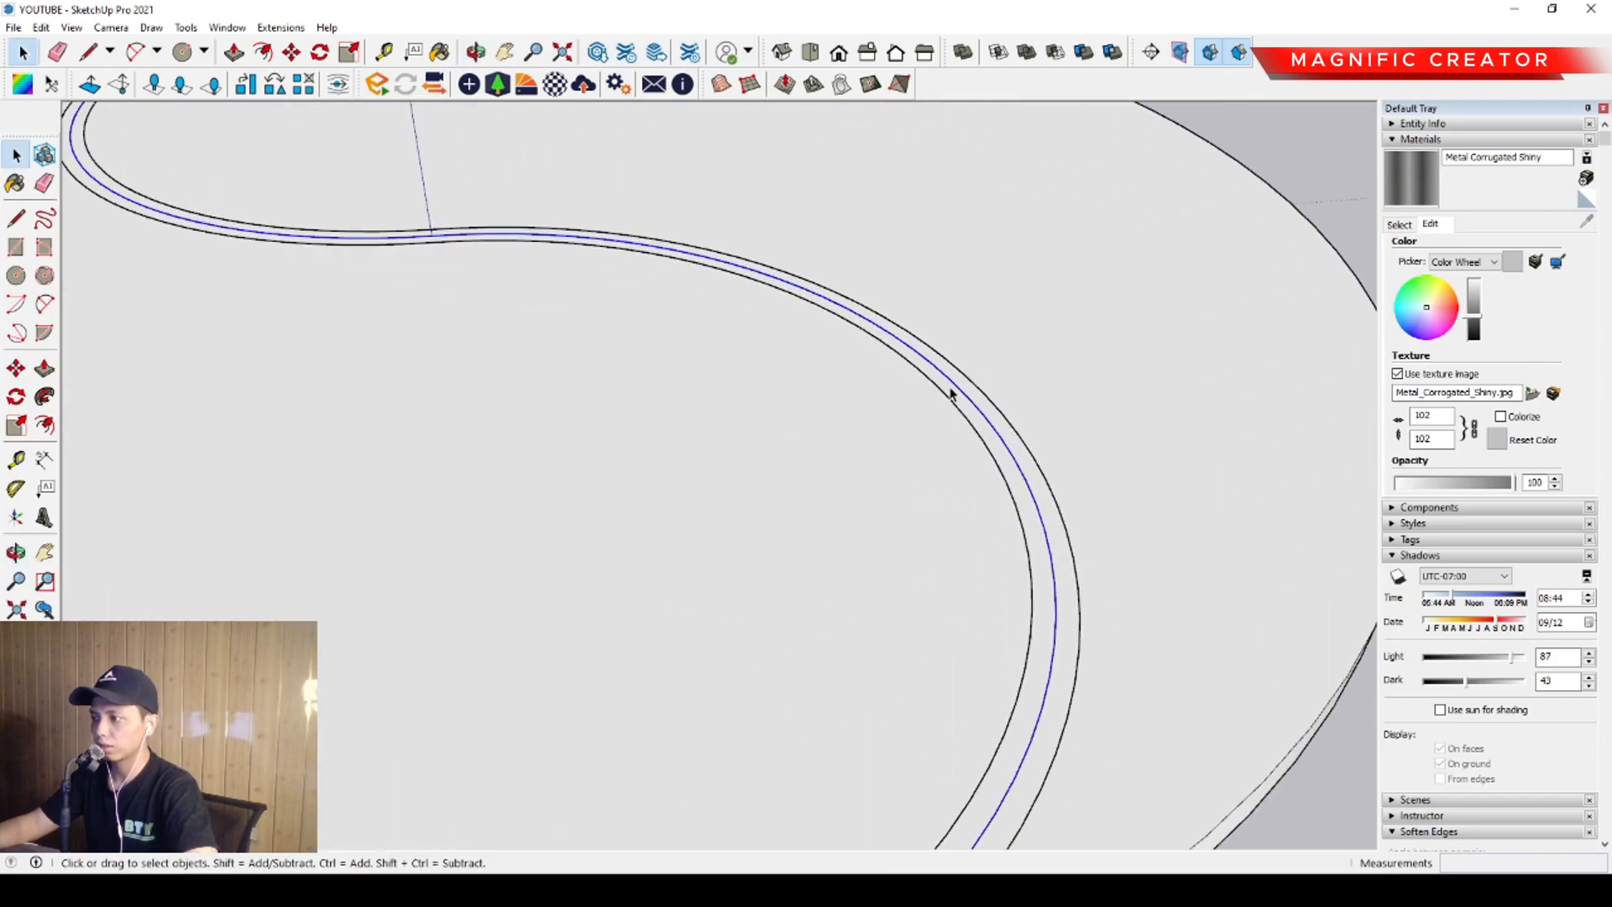
scroll(392, 255, up, 1)
shift+middle_drag(392, 256, 679, 710)
scroll(287, 513, down, 2)
scroll(714, 415, down, 2)
middle_drag(725, 482, 643, 240)
scroll(996, 531, up, 1)
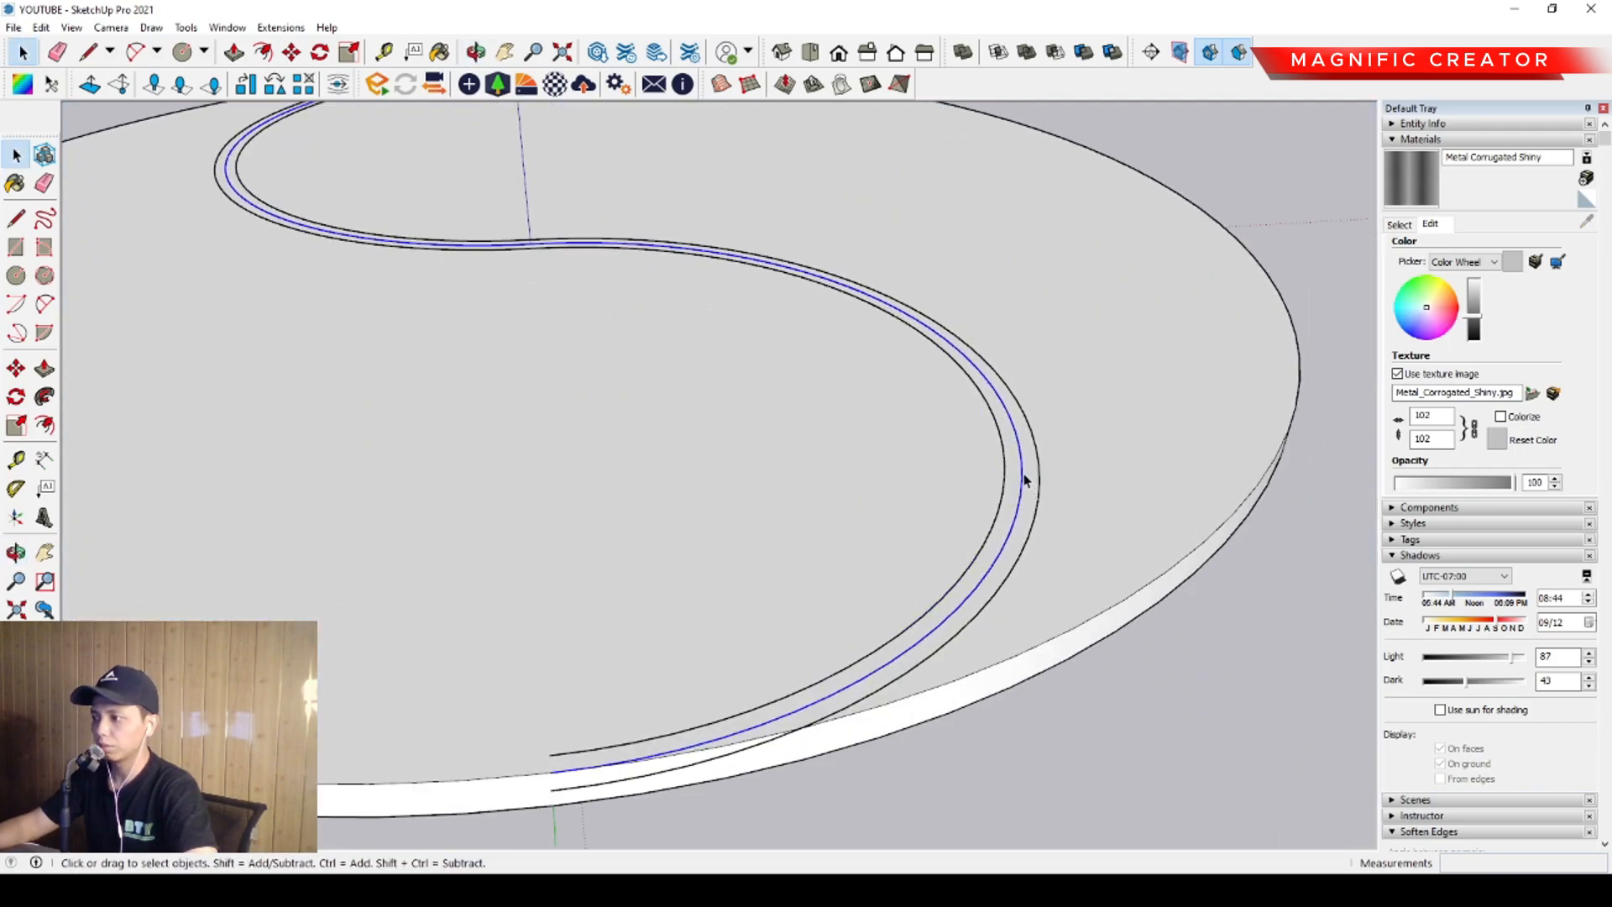
key(Delete)
Close the front end of the S-shaped strip with a line joining the two offset curves
scroll(839, 537, down, 2)
scroll(806, 514, up, 1)
middle_drag(806, 514, 756, 538)
click(16, 218)
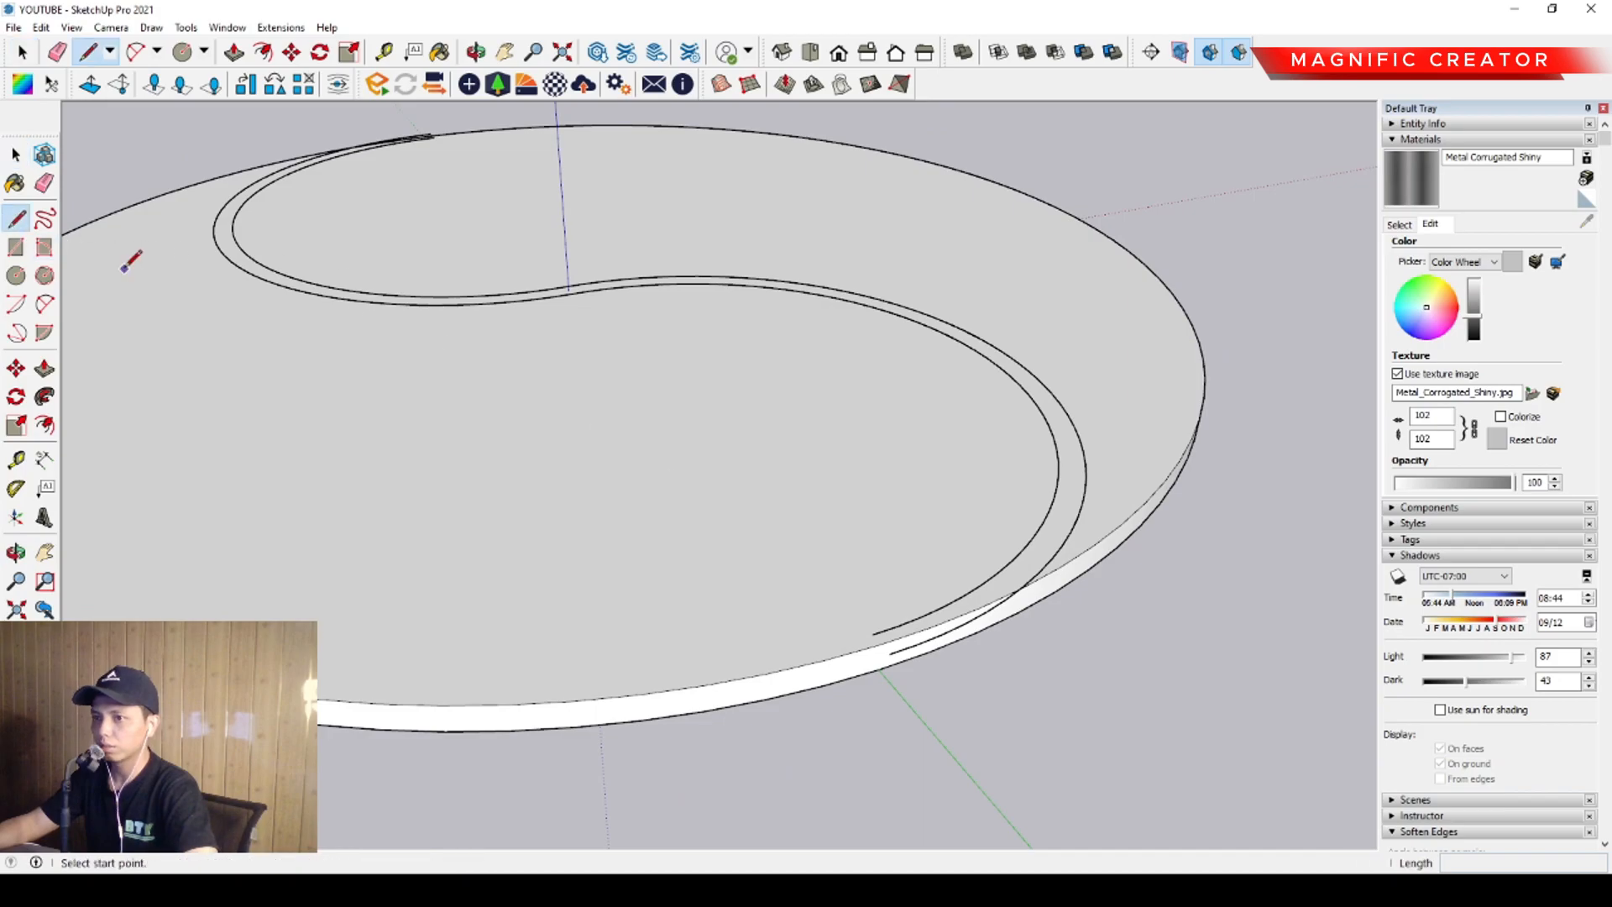
scroll(965, 645, up, 2)
click(909, 671)
scroll(885, 639, up, 2)
click(884, 641)
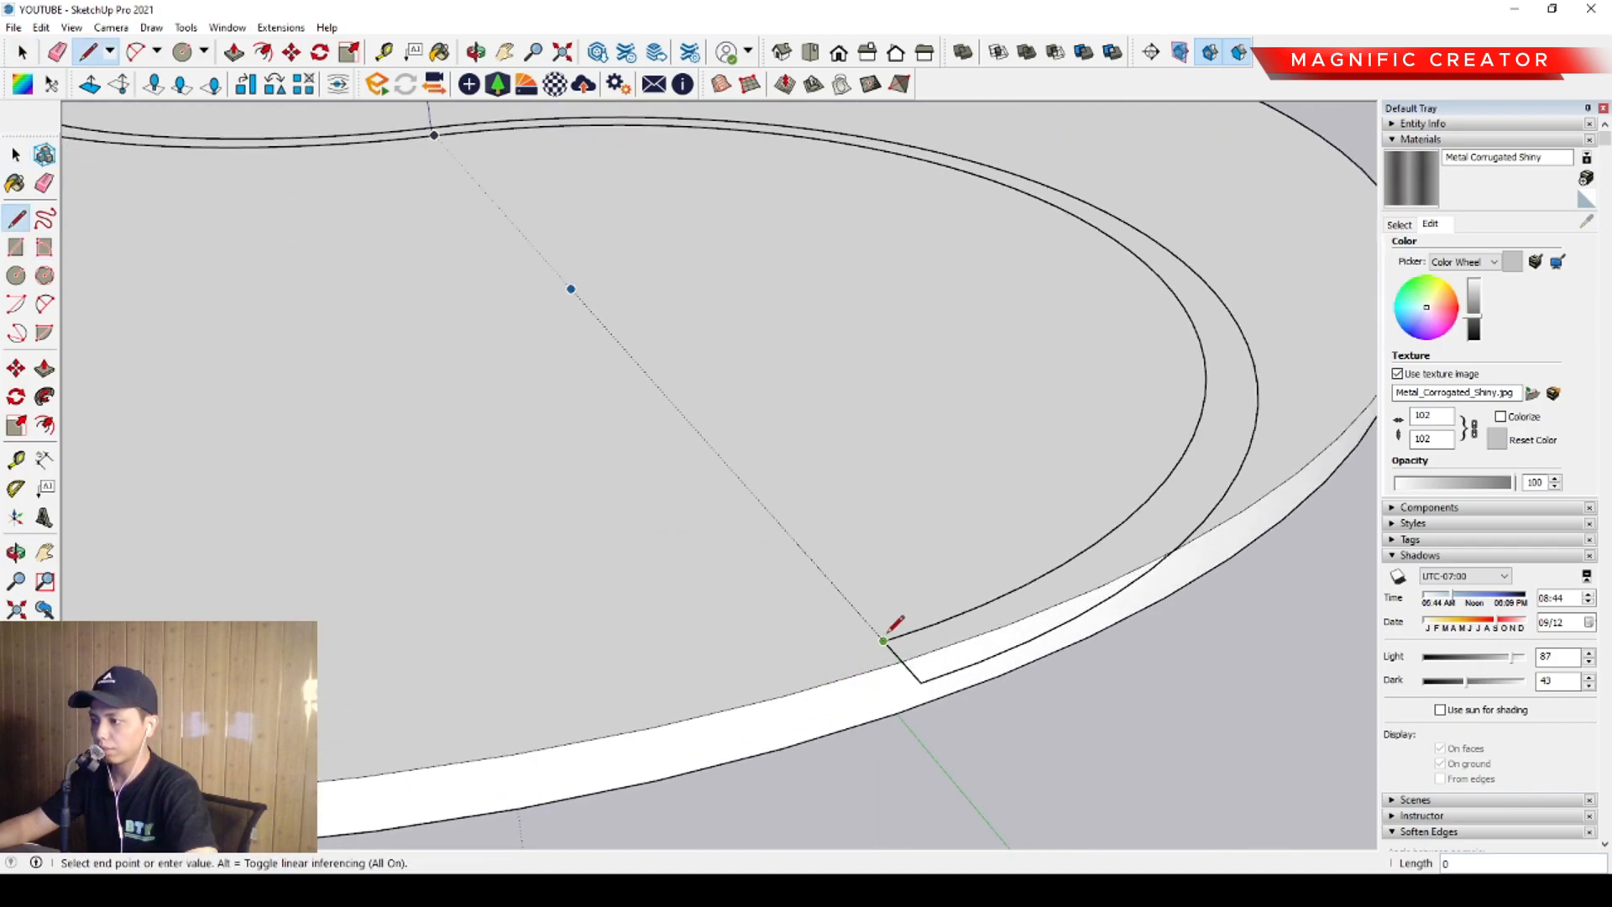
key(space)
Close the rear end of the S-shaped strip with a line of length 20 between the two offset curves
scroll(822, 516, down, 4)
middle_drag(822, 521, 767, 335)
scroll(979, 440, up, 3)
scroll(738, 597, up, 2)
scroll(845, 538, up, 1)
middle_drag(825, 536, 224, 292)
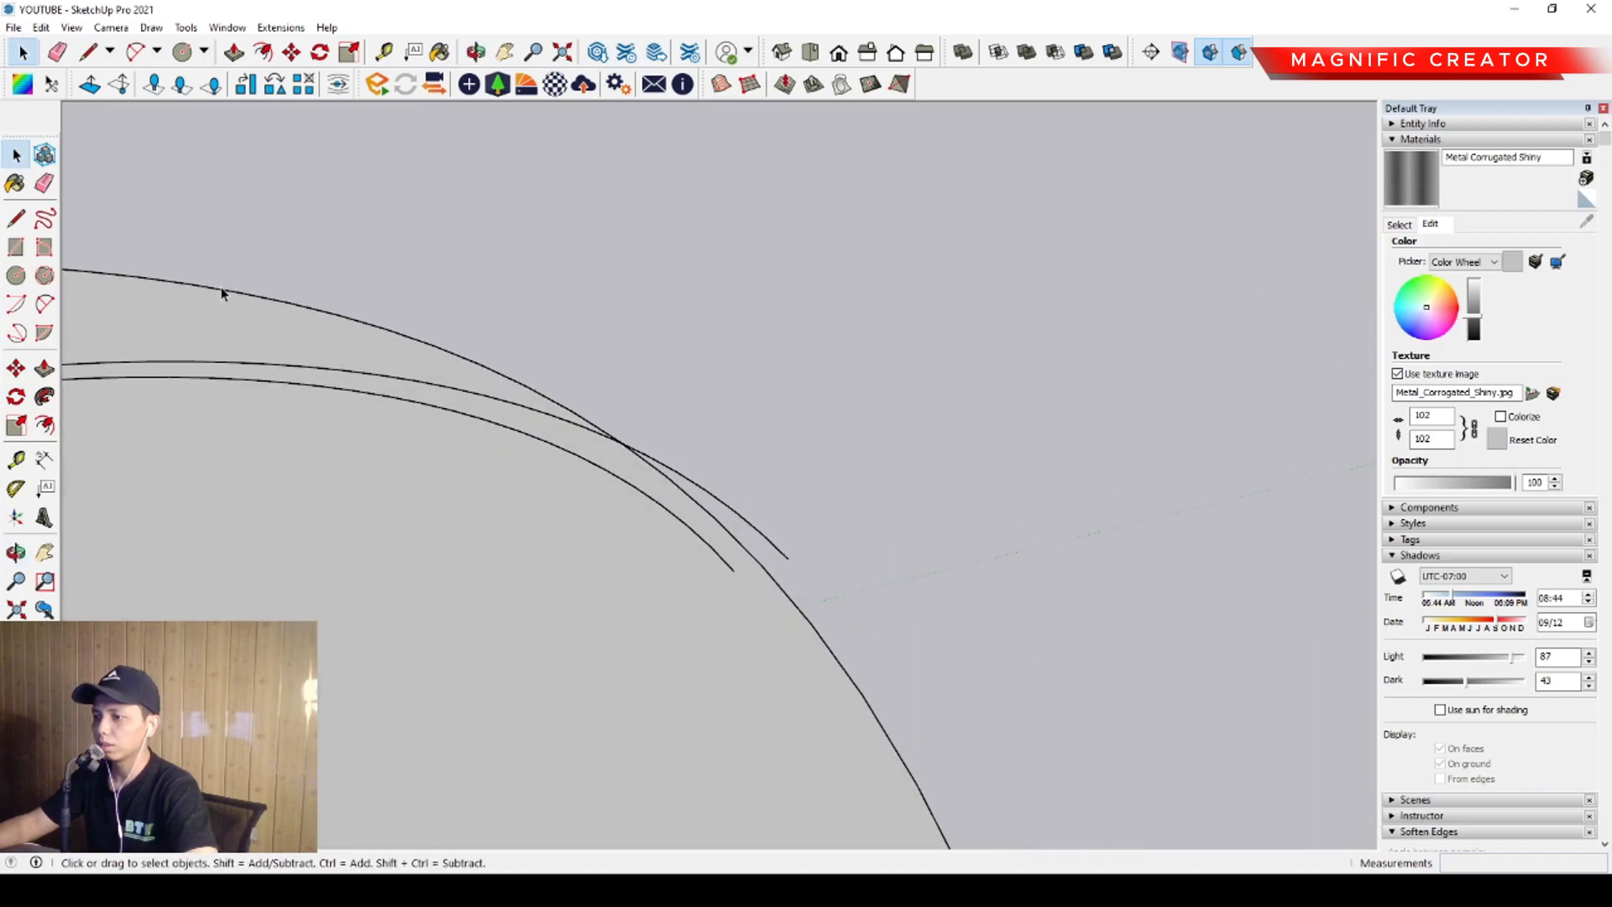
click(16, 219)
click(748, 567)
click(806, 553)
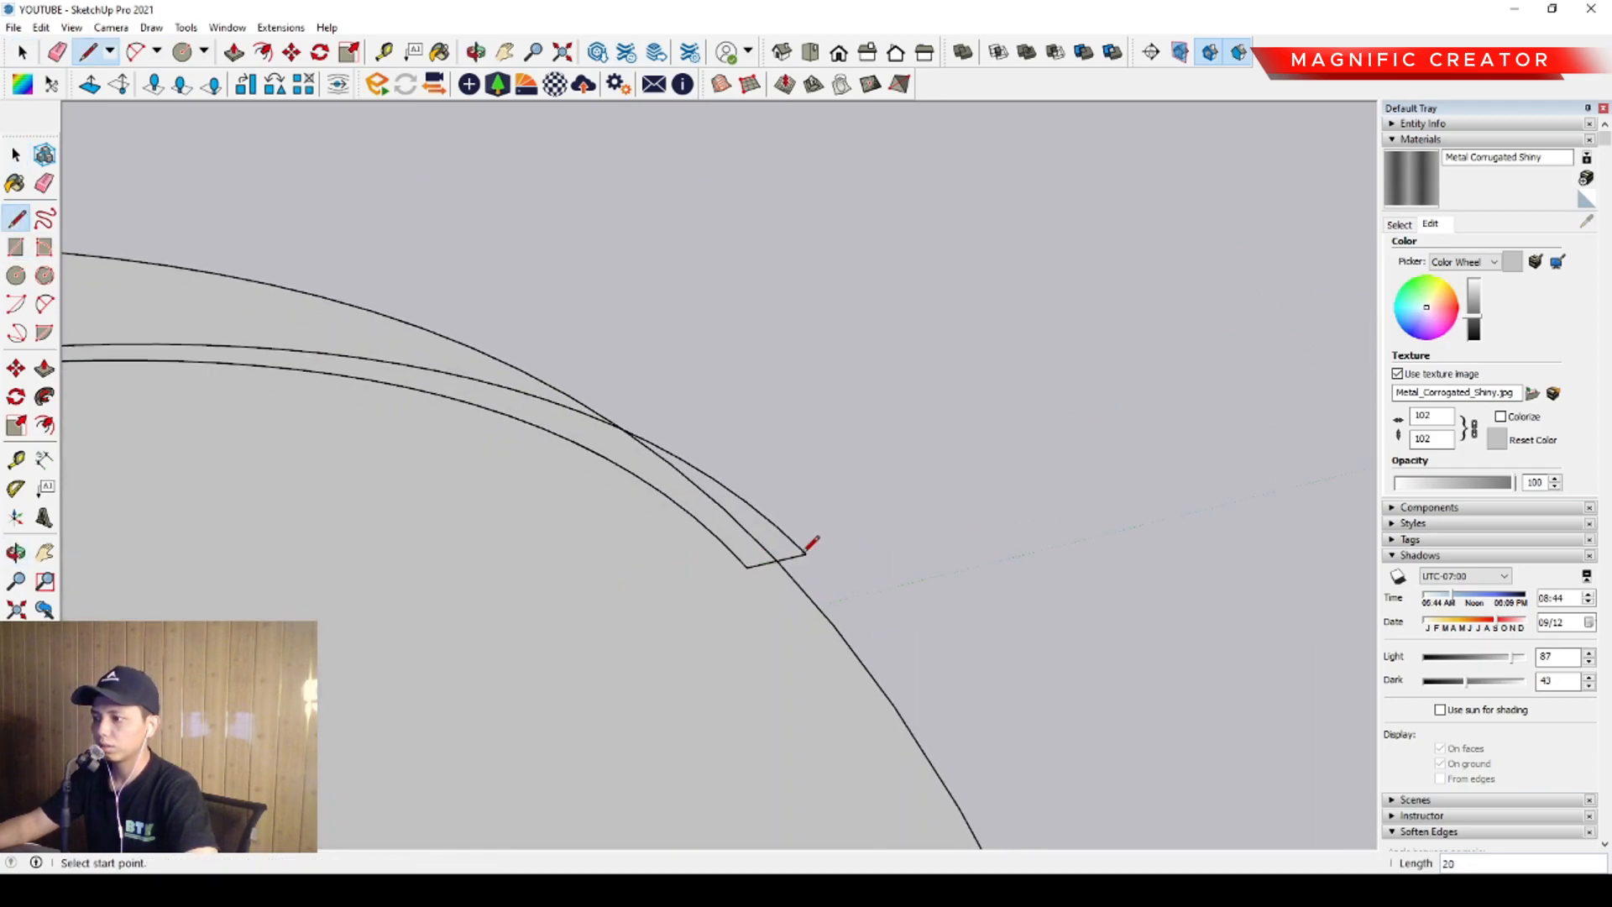
key(space)
Extrude the closed S-shaped strip upward from the lower disc into a wall
double_click(779, 552)
scroll(779, 553, down, 8)
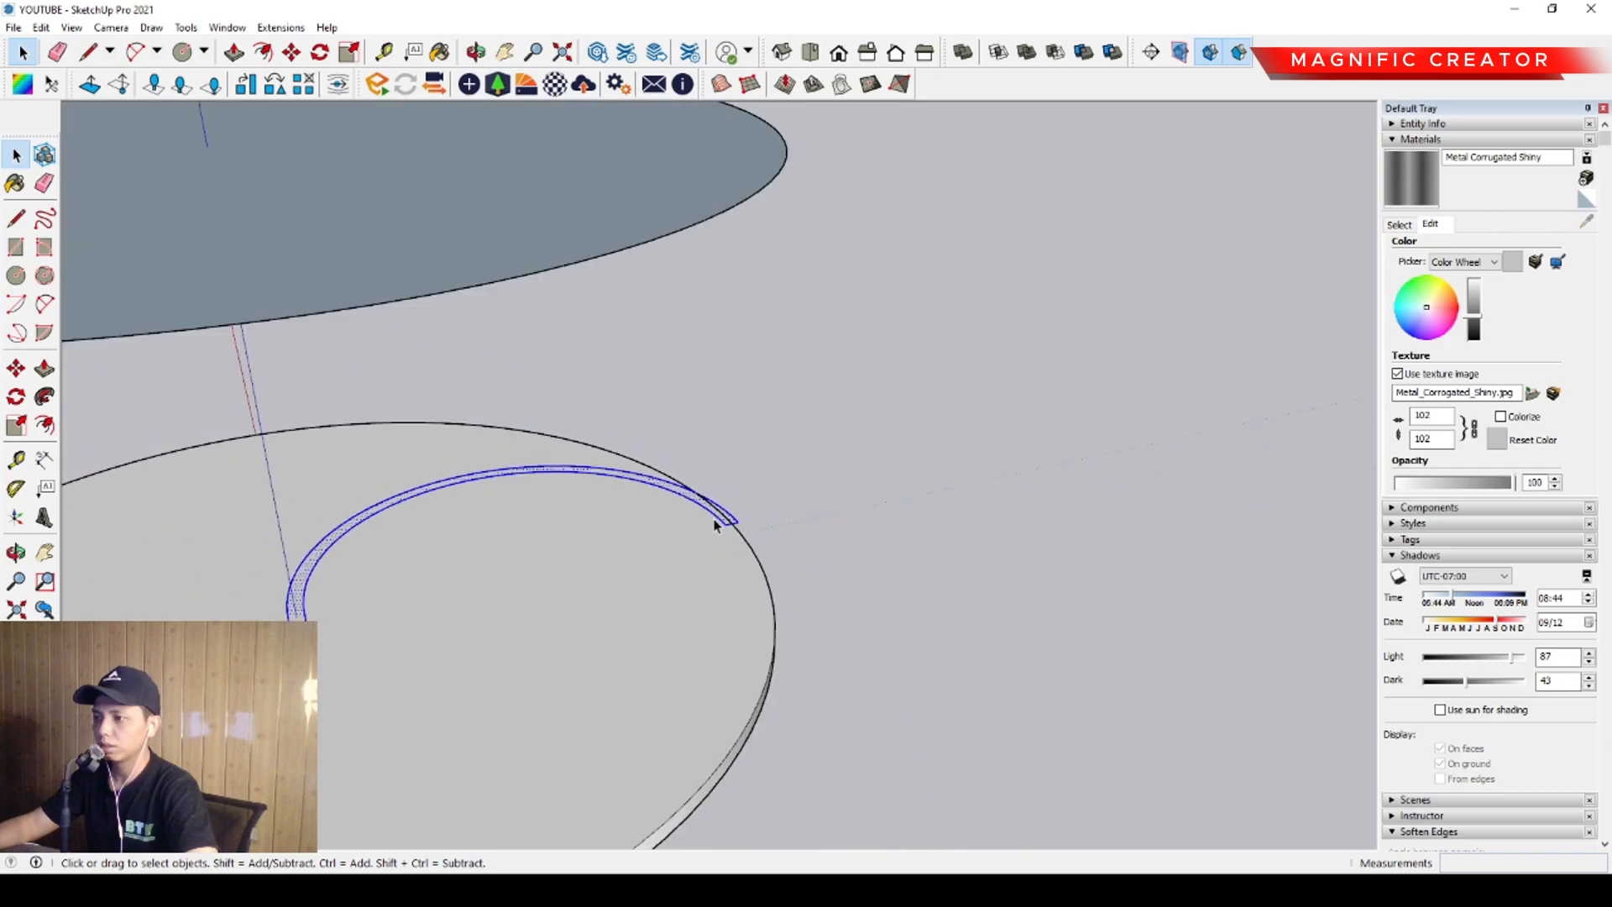
scroll(789, 618, up, 3)
middle_drag(790, 618, 921, 524)
middle_drag(930, 387, 985, 596)
click(44, 368)
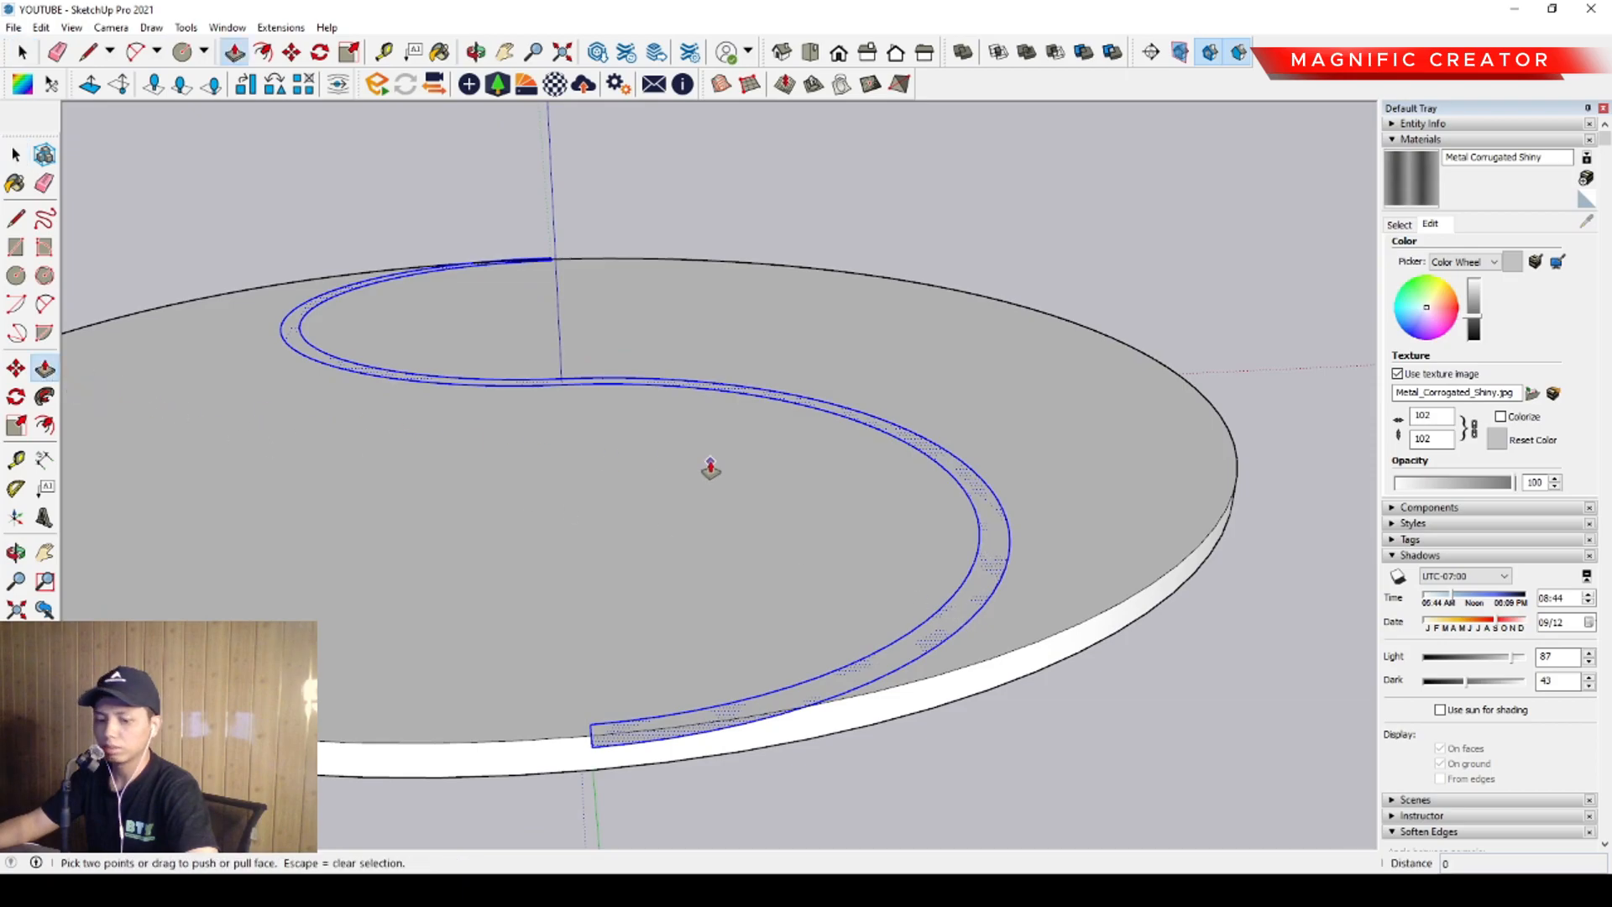
click(983, 494)
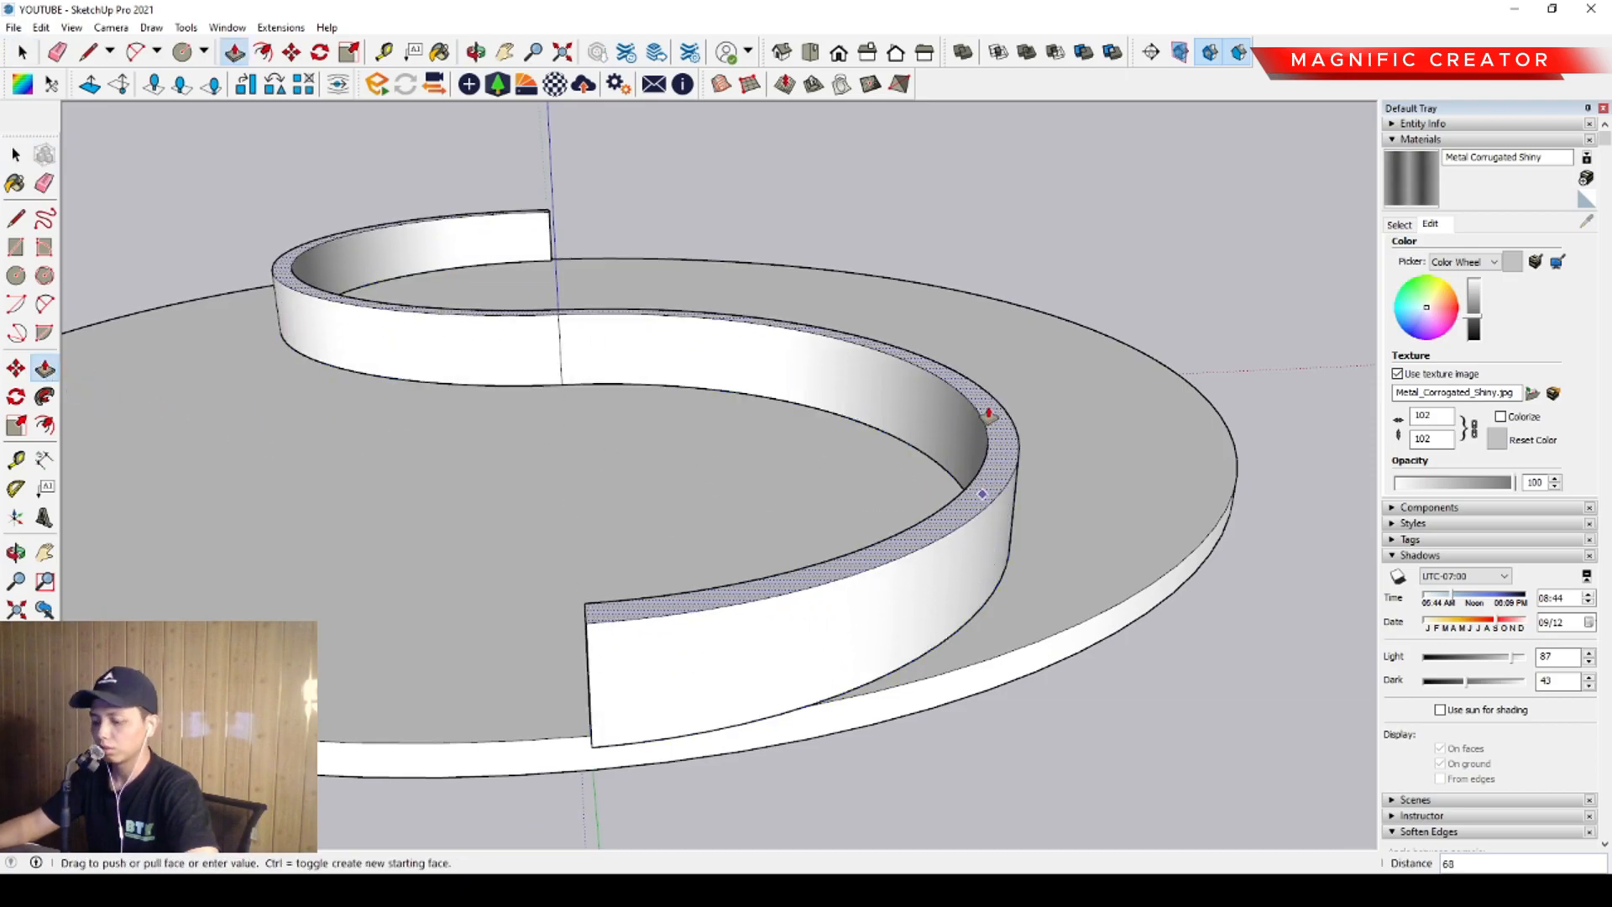
key(Return)
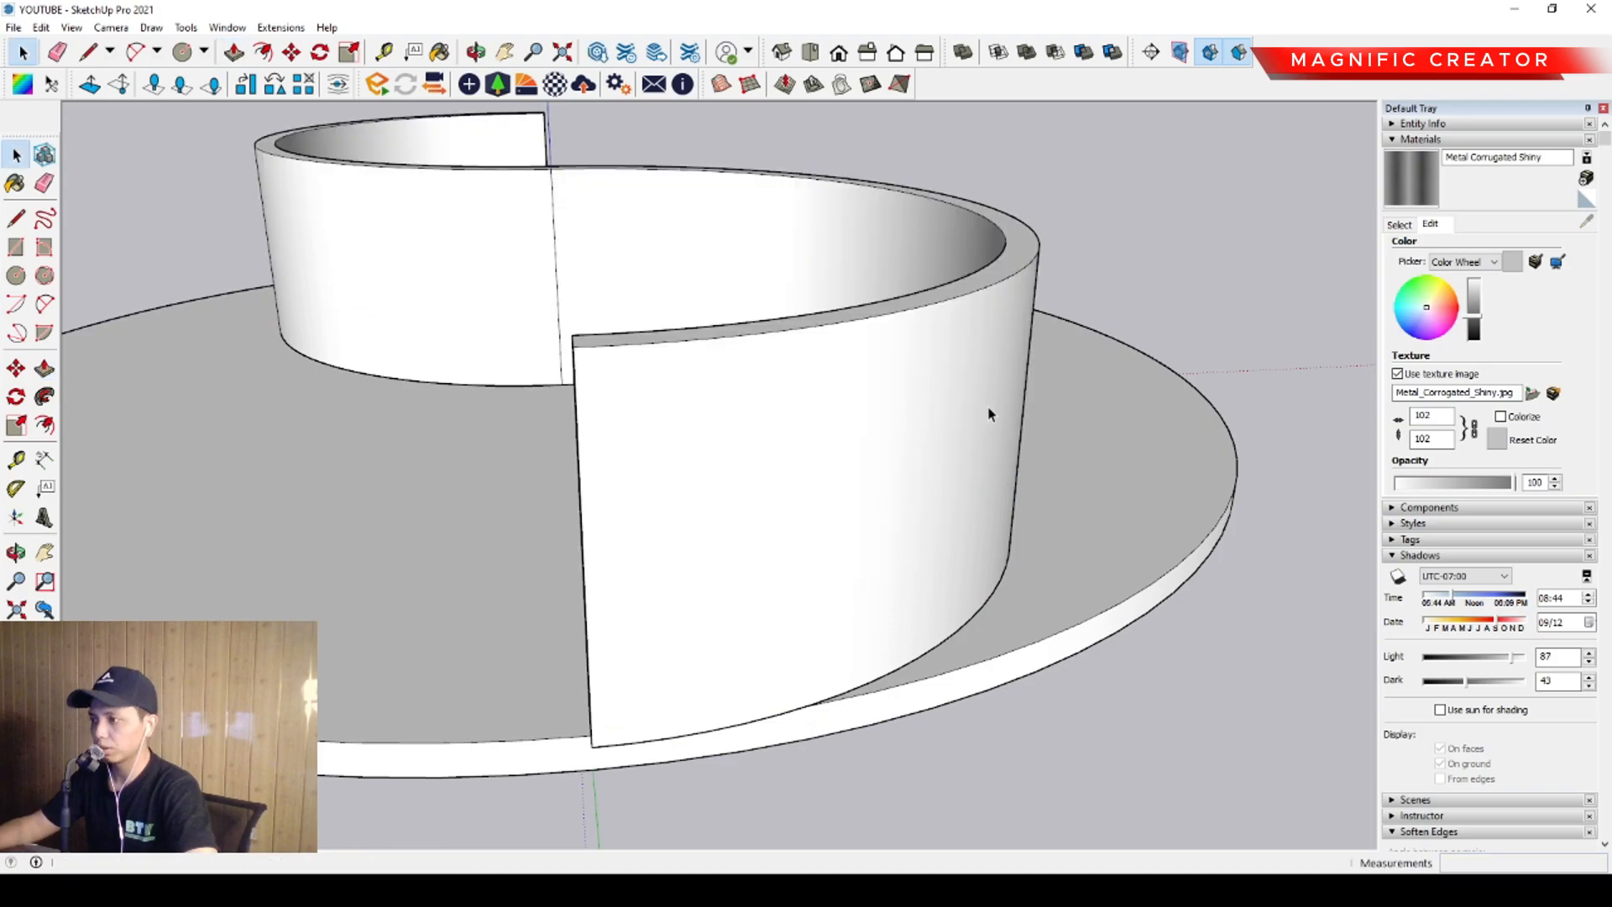
Make a group of the whole S-shaped wall
scroll(811, 504, down, 2)
middle_drag(810, 503, 877, 366)
key(space)
triple_click(849, 436)
right_click(849, 436)
click(895, 579)
Make a group of the entire lower disc
middle_drag(818, 465, 756, 561)
triple_click(893, 528)
click(1046, 571)
Offset the upper disc's circular outline slightly outward
scroll(777, 549, up, 2)
double_click(960, 275)
middle_drag(961, 280, 1007, 329)
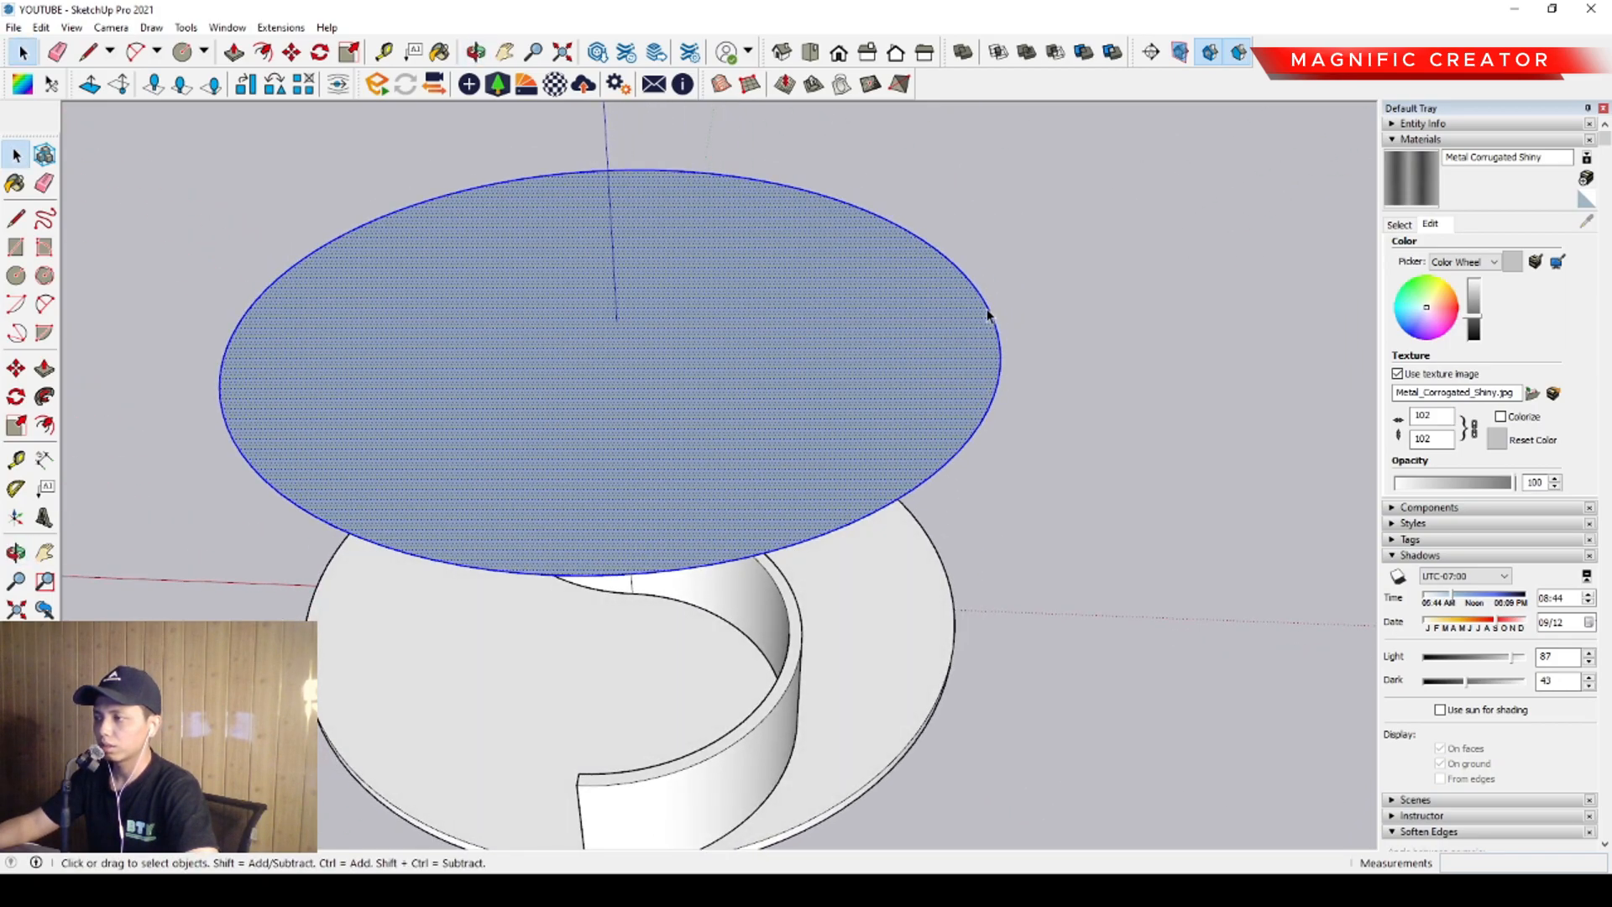
scroll(878, 366, up, 2)
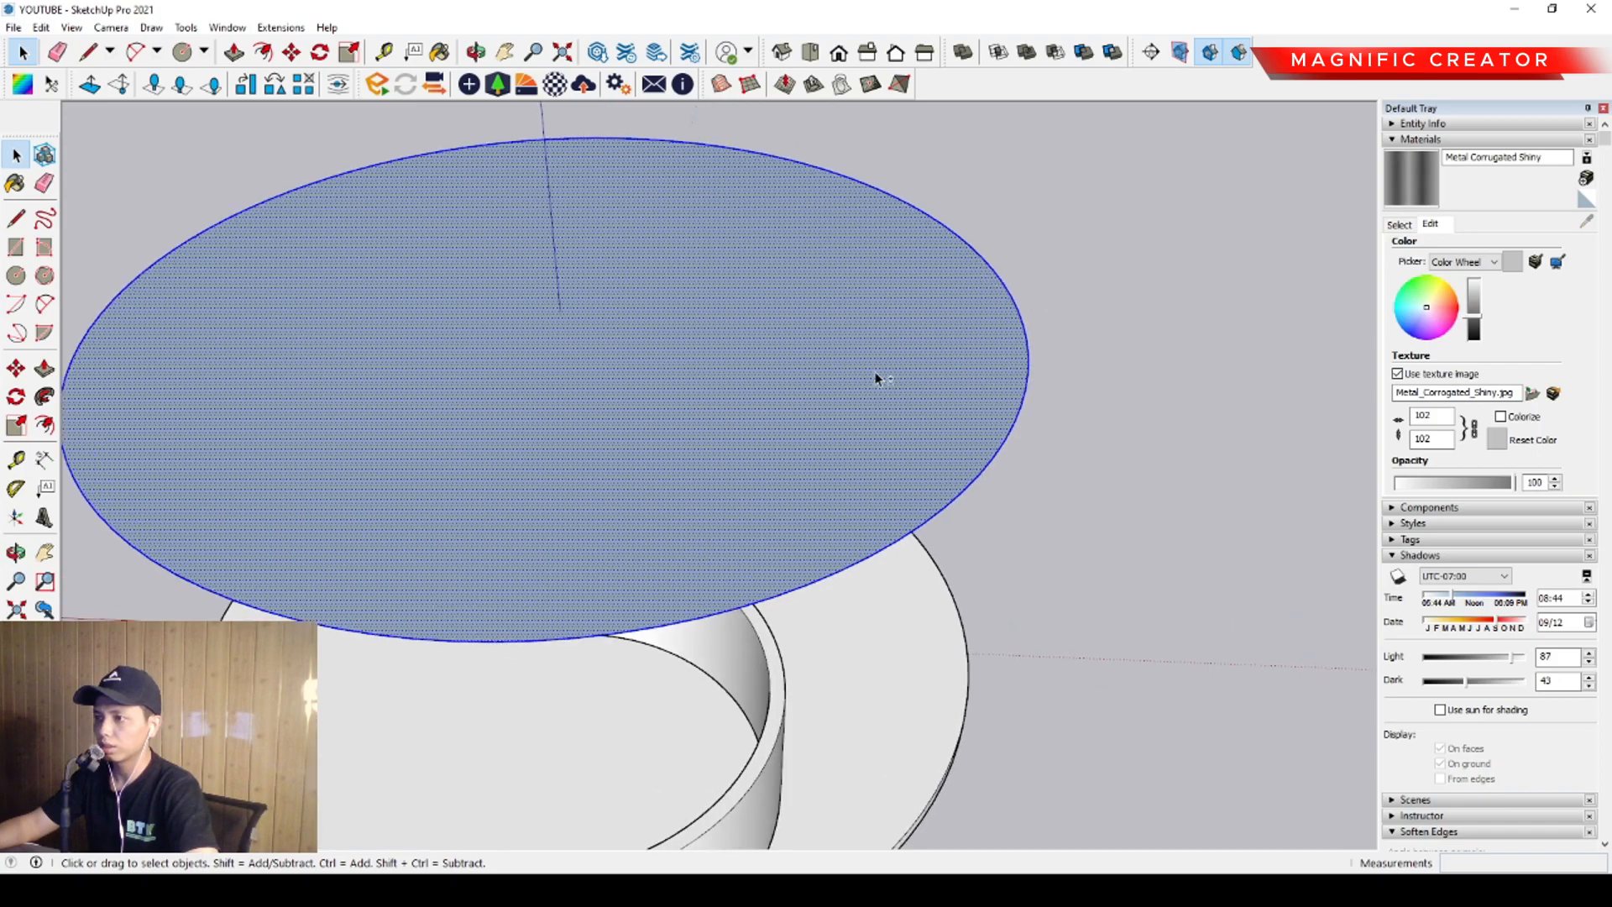
middle_drag(878, 366, 875, 460)
click(992, 292)
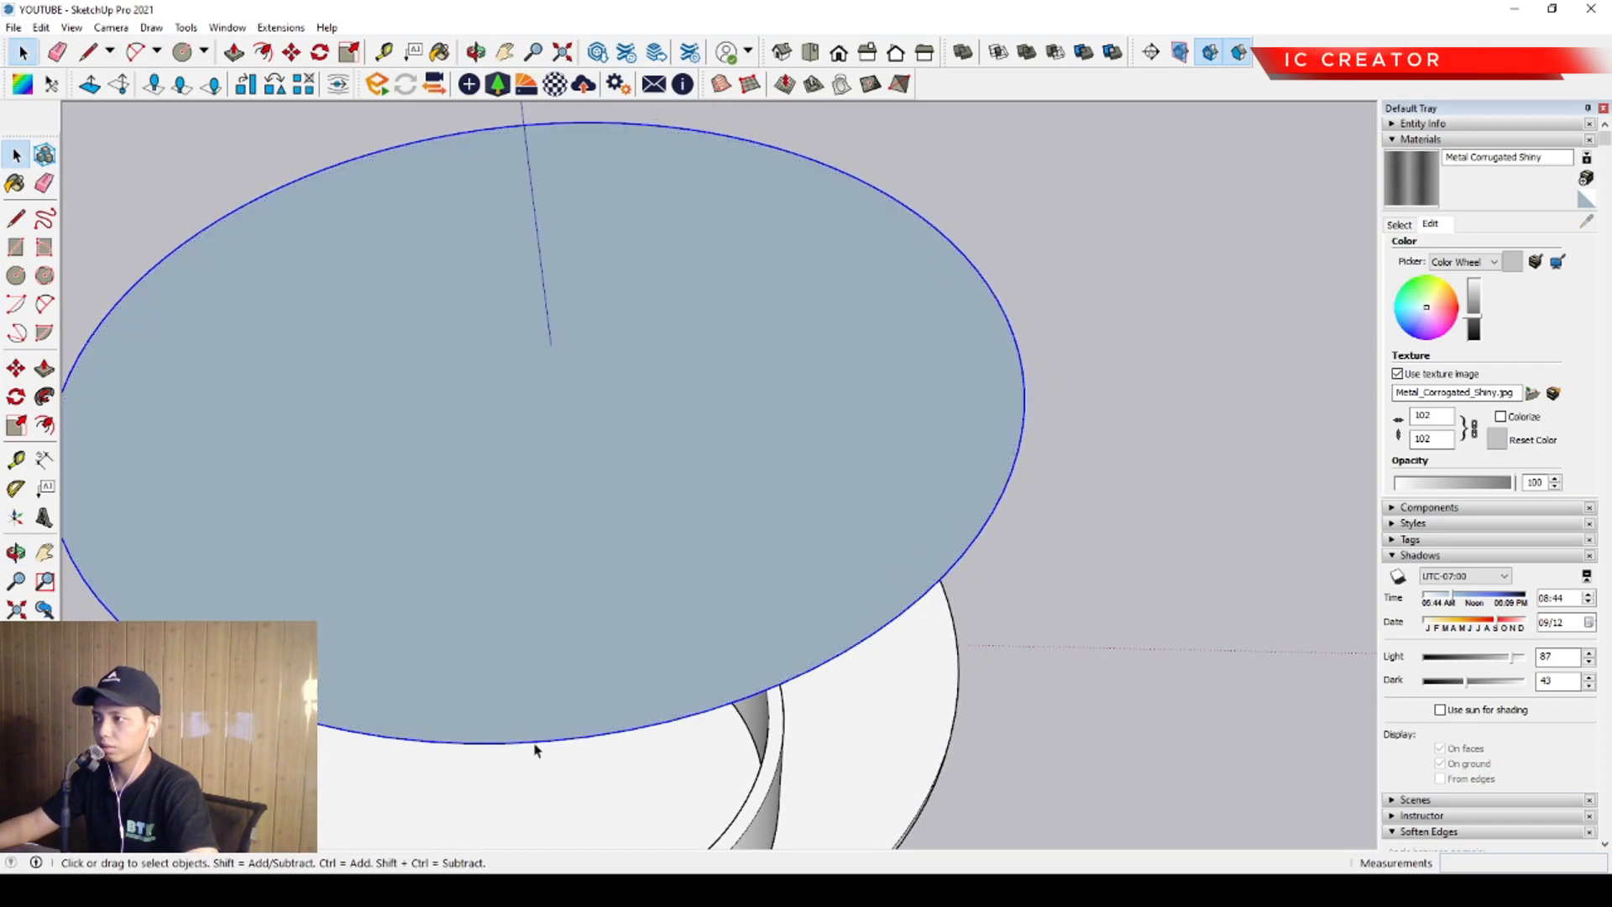
click(45, 425)
scroll(1013, 362, up, 1)
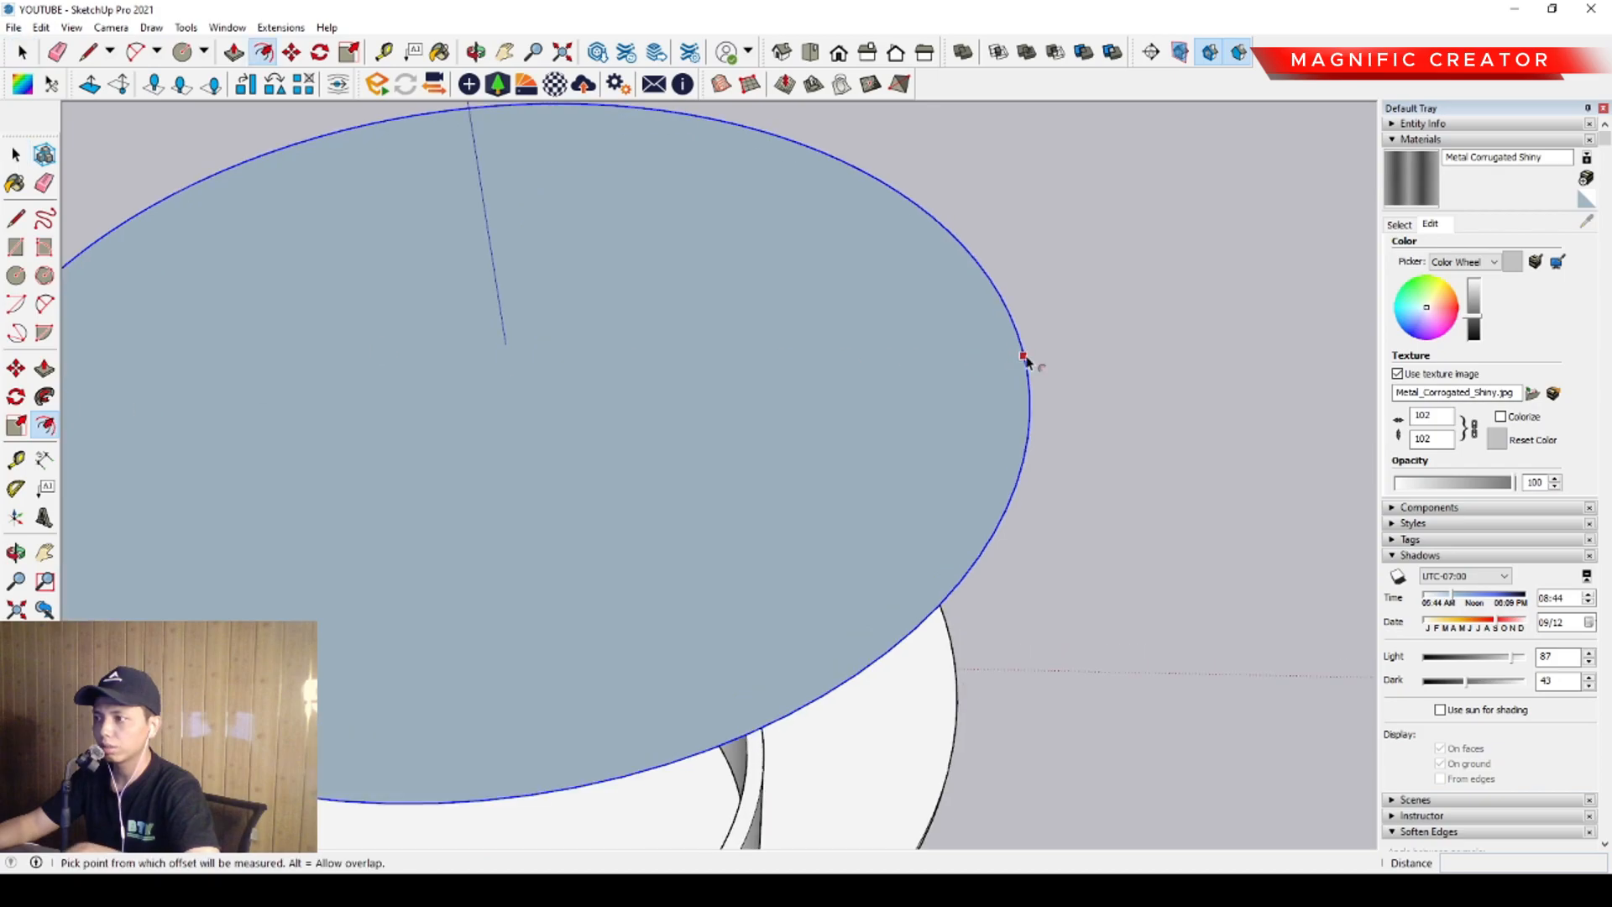
click(1017, 323)
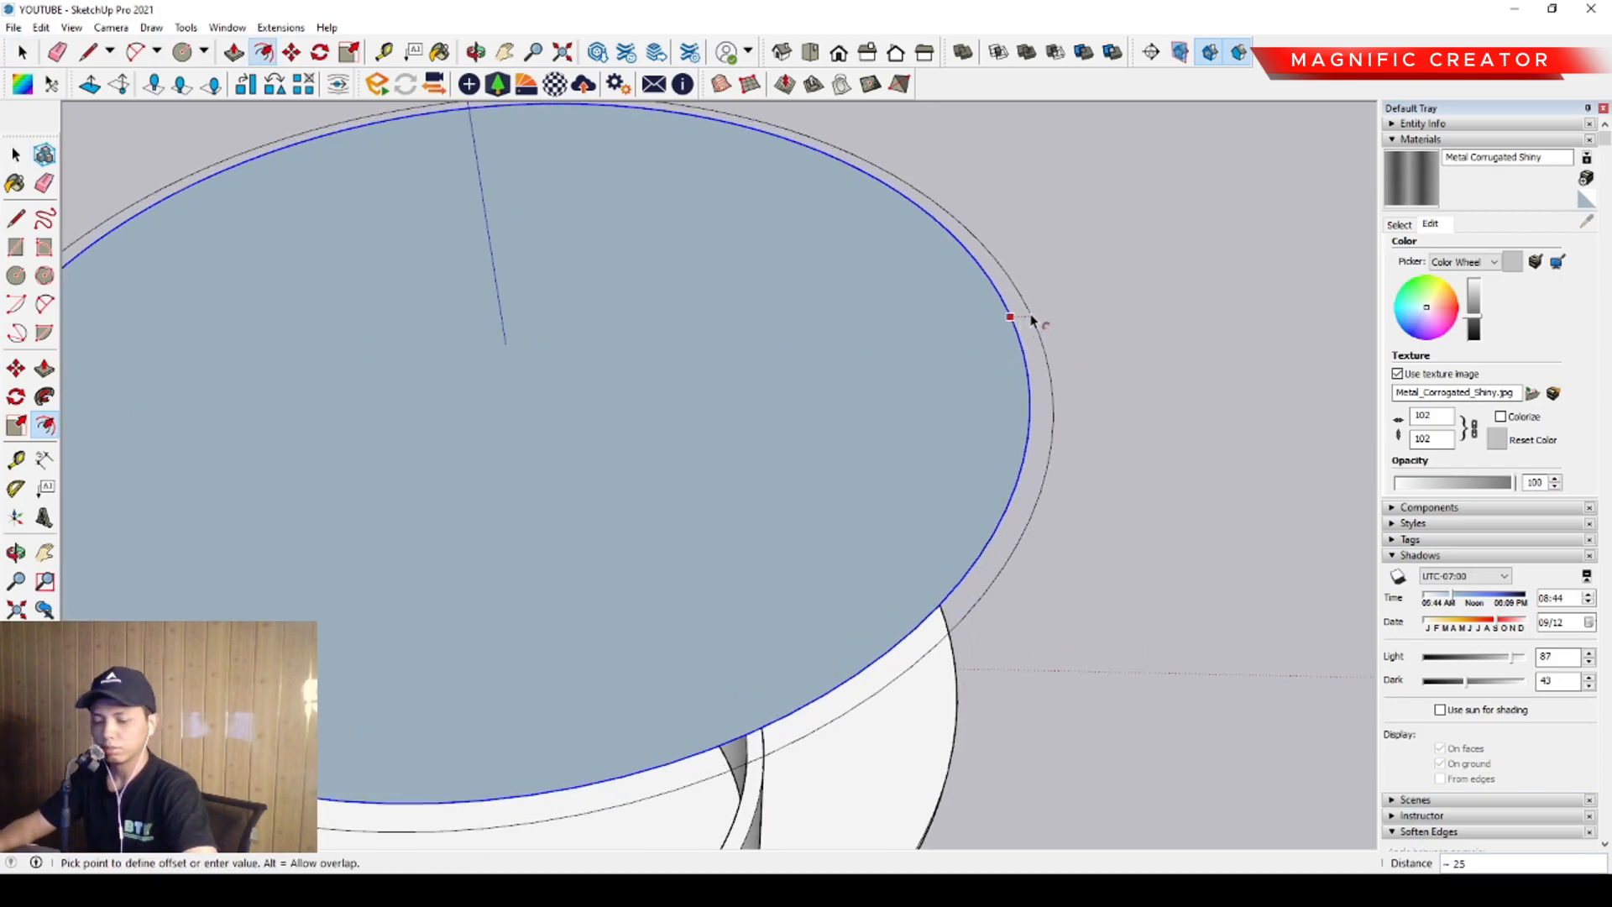
key(Return)
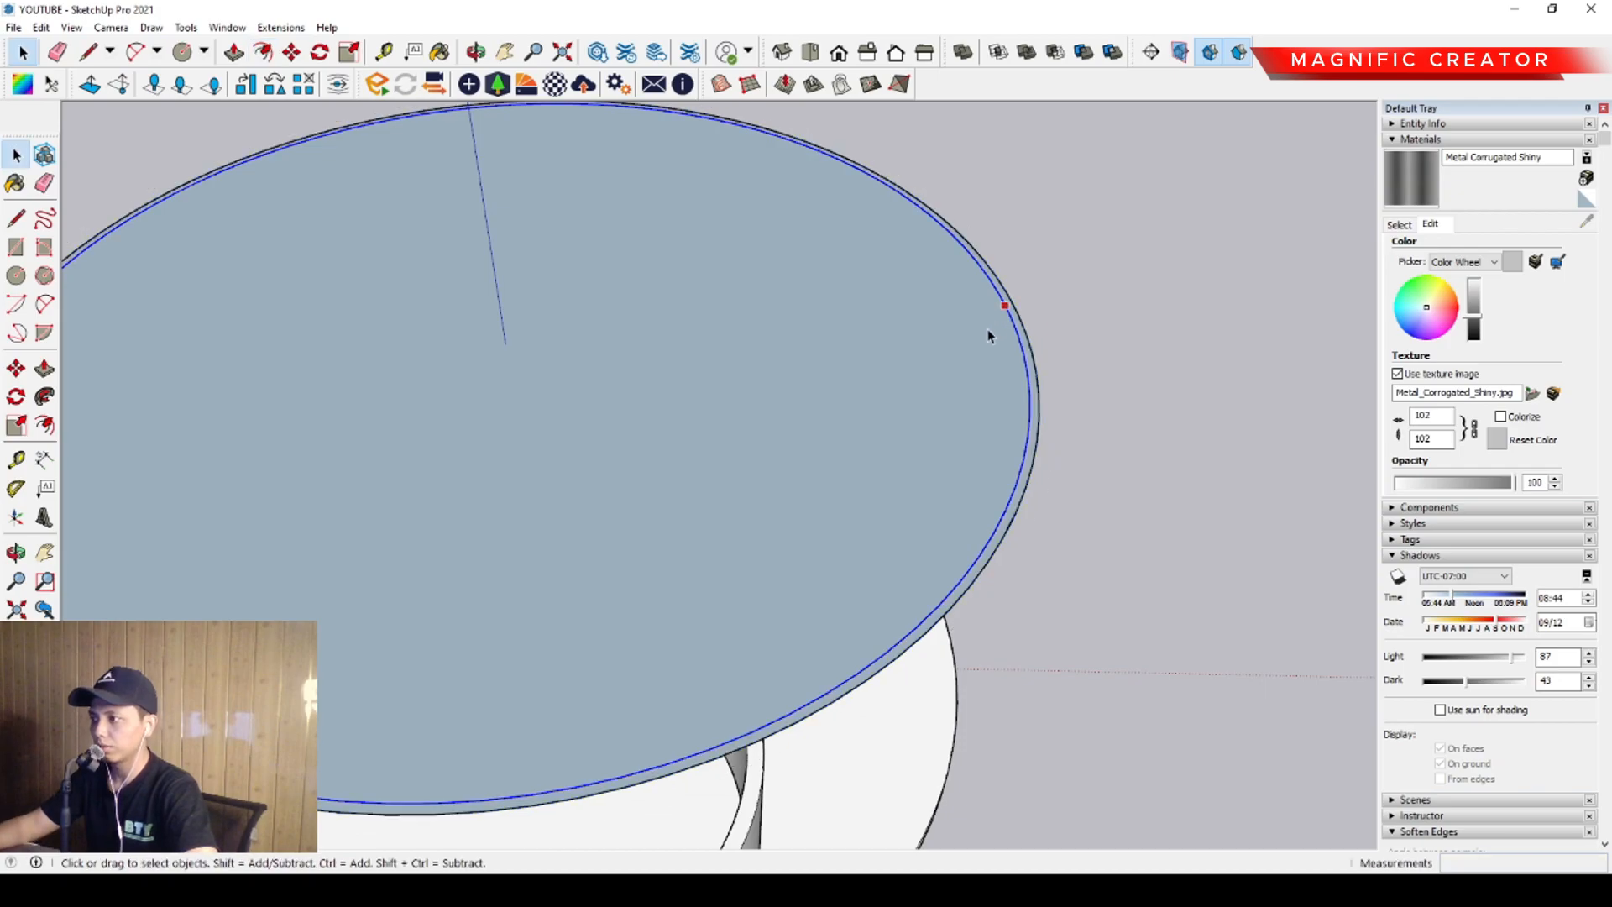
Offset the upper disc's original outline inward by the same narrow margin
scroll(1004, 323, up, 1)
click(1009, 310)
key(Return)
Delete the upper disc's inner face and the original middle circle, leaving only a narrow flat ring
key(space)
click(916, 377)
key(Delete)
right_click(1020, 338)
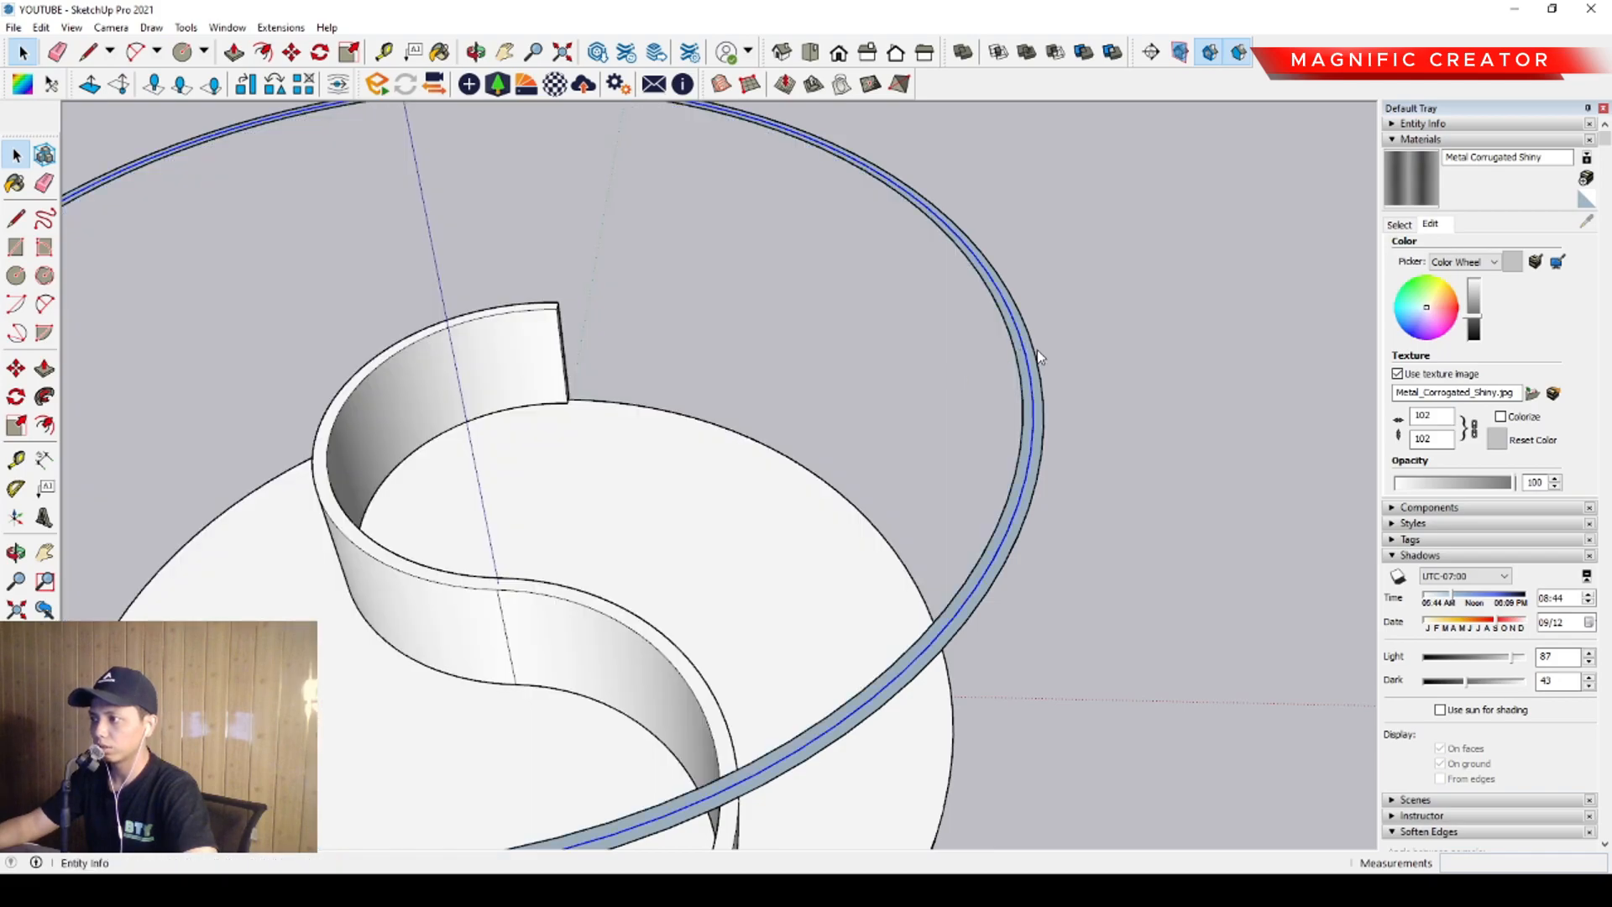
click(1052, 361)
Move the flat ring straight down 600 to the bottom edge of the lower disc
scroll(1004, 289, up, 4)
scroll(1004, 289, down, 2)
scroll(1008, 335, down, 4)
mouse_move(1011, 360)
middle_down()
mouse_move(975, 310)
mouse_move(1011, 363)
middle_up()
scroll(1011, 359, up, 3)
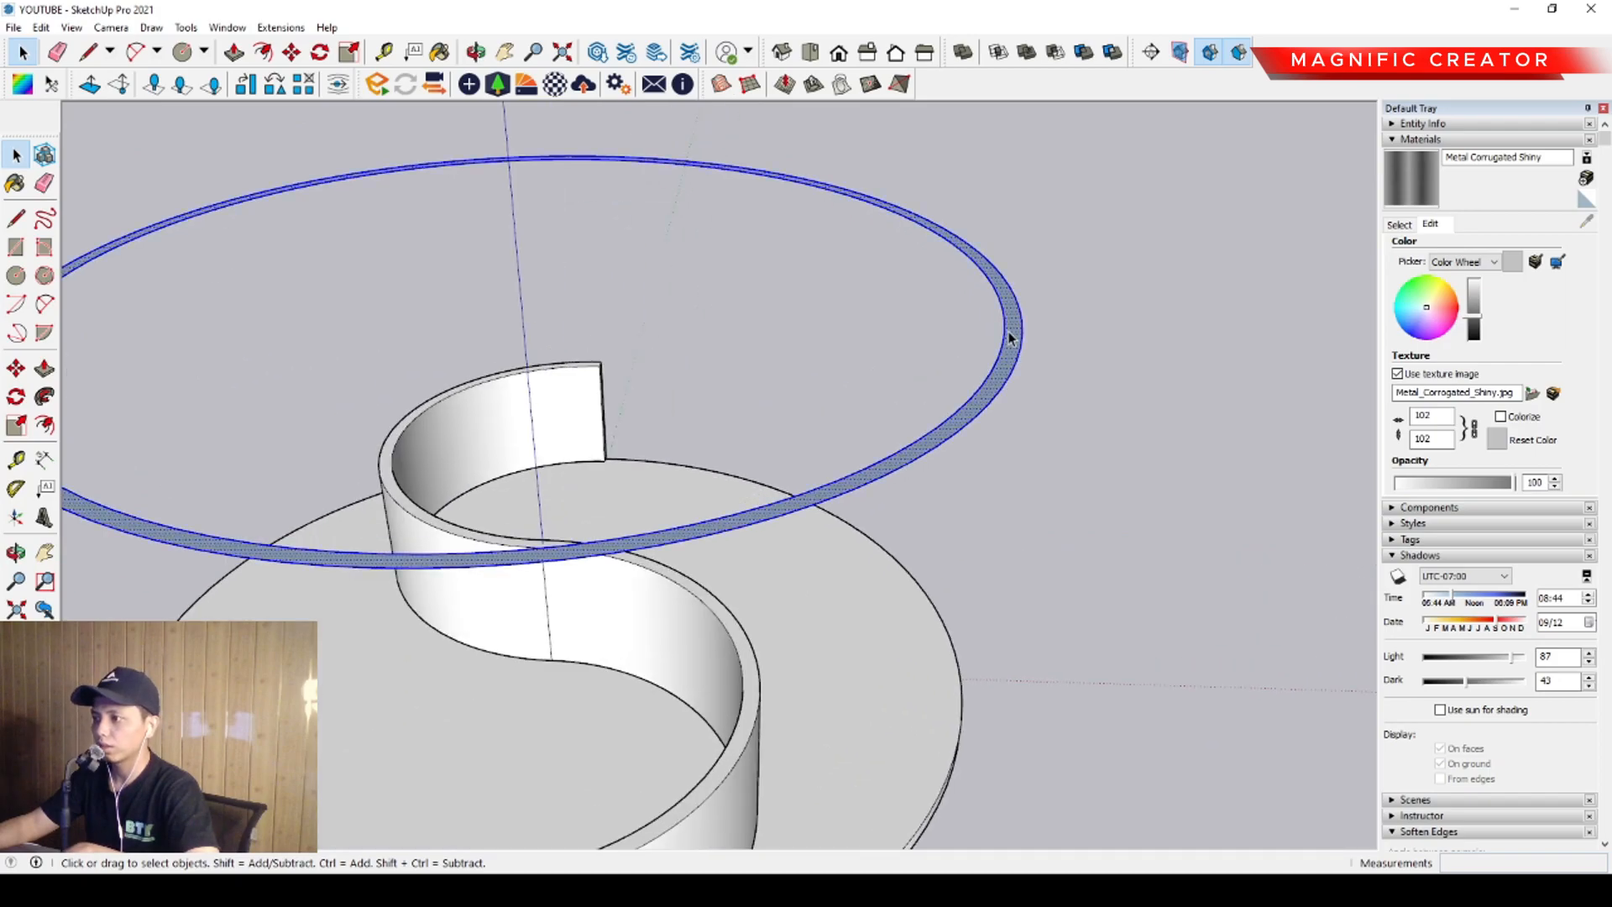
scroll(1088, 367, down, 3)
scroll(1098, 360, up, 2)
middle_drag(1032, 377, 1081, 334)
key(m)
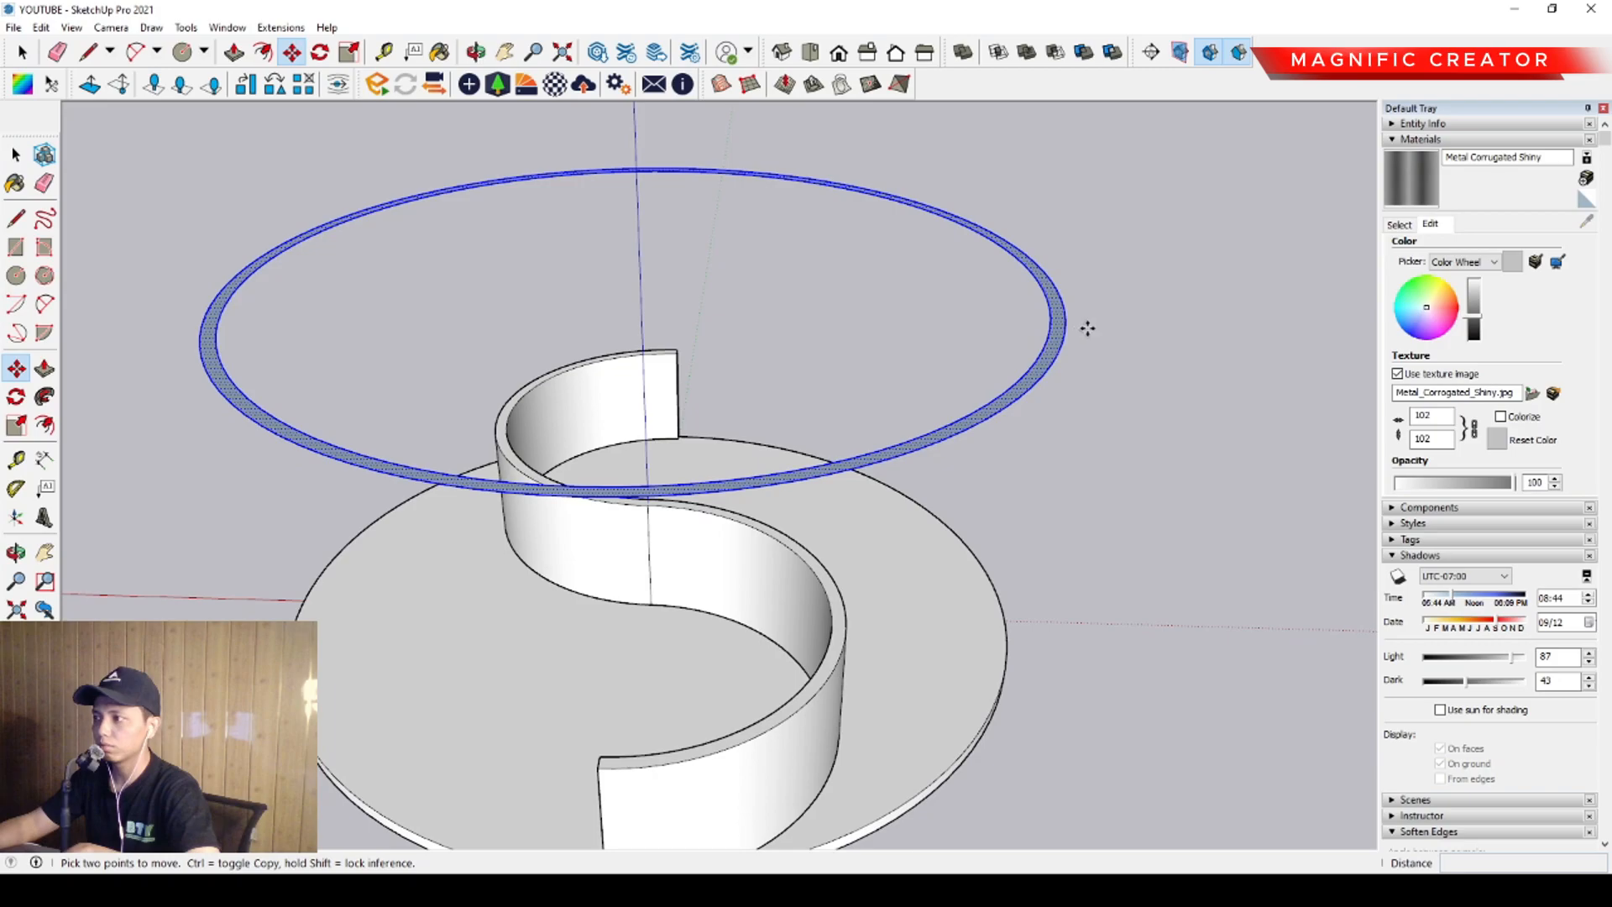
click(1065, 328)
scroll(1032, 470, down, 2)
middle_drag(1018, 497, 974, 428)
scroll(907, 507, up, 3)
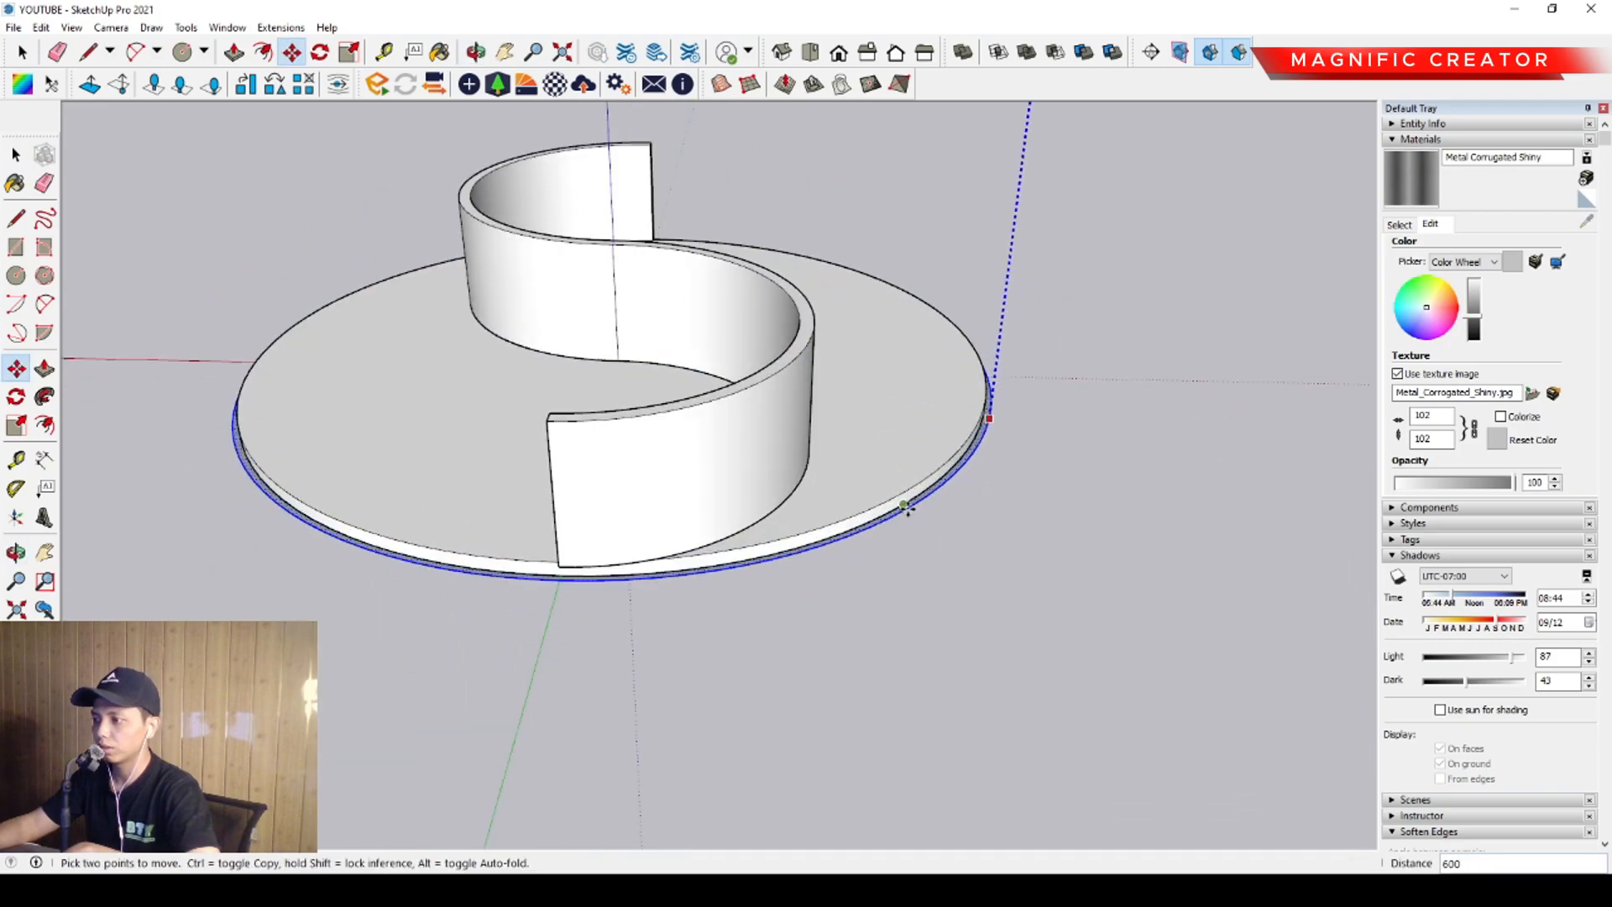
click(893, 502)
key(space)
Extrude the ring face upward to the top of the S-shaped wall to form the round outer wall
scroll(942, 492, up, 4)
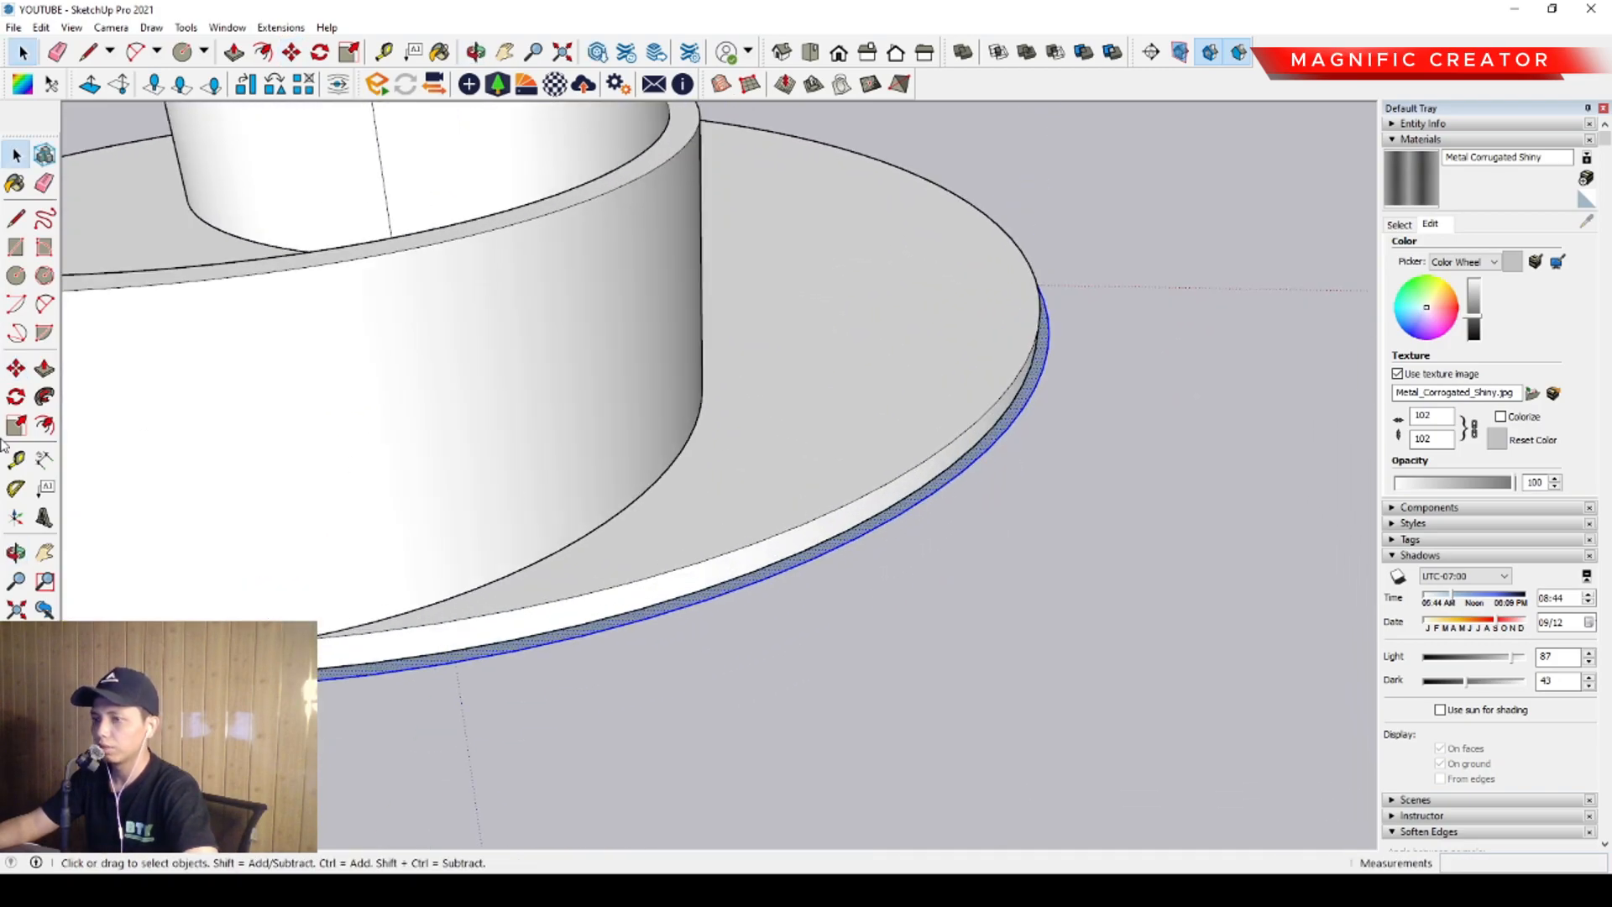
click(38, 375)
click(955, 482)
shift+middle_drag(655, 315, 793, 459)
click(734, 364)
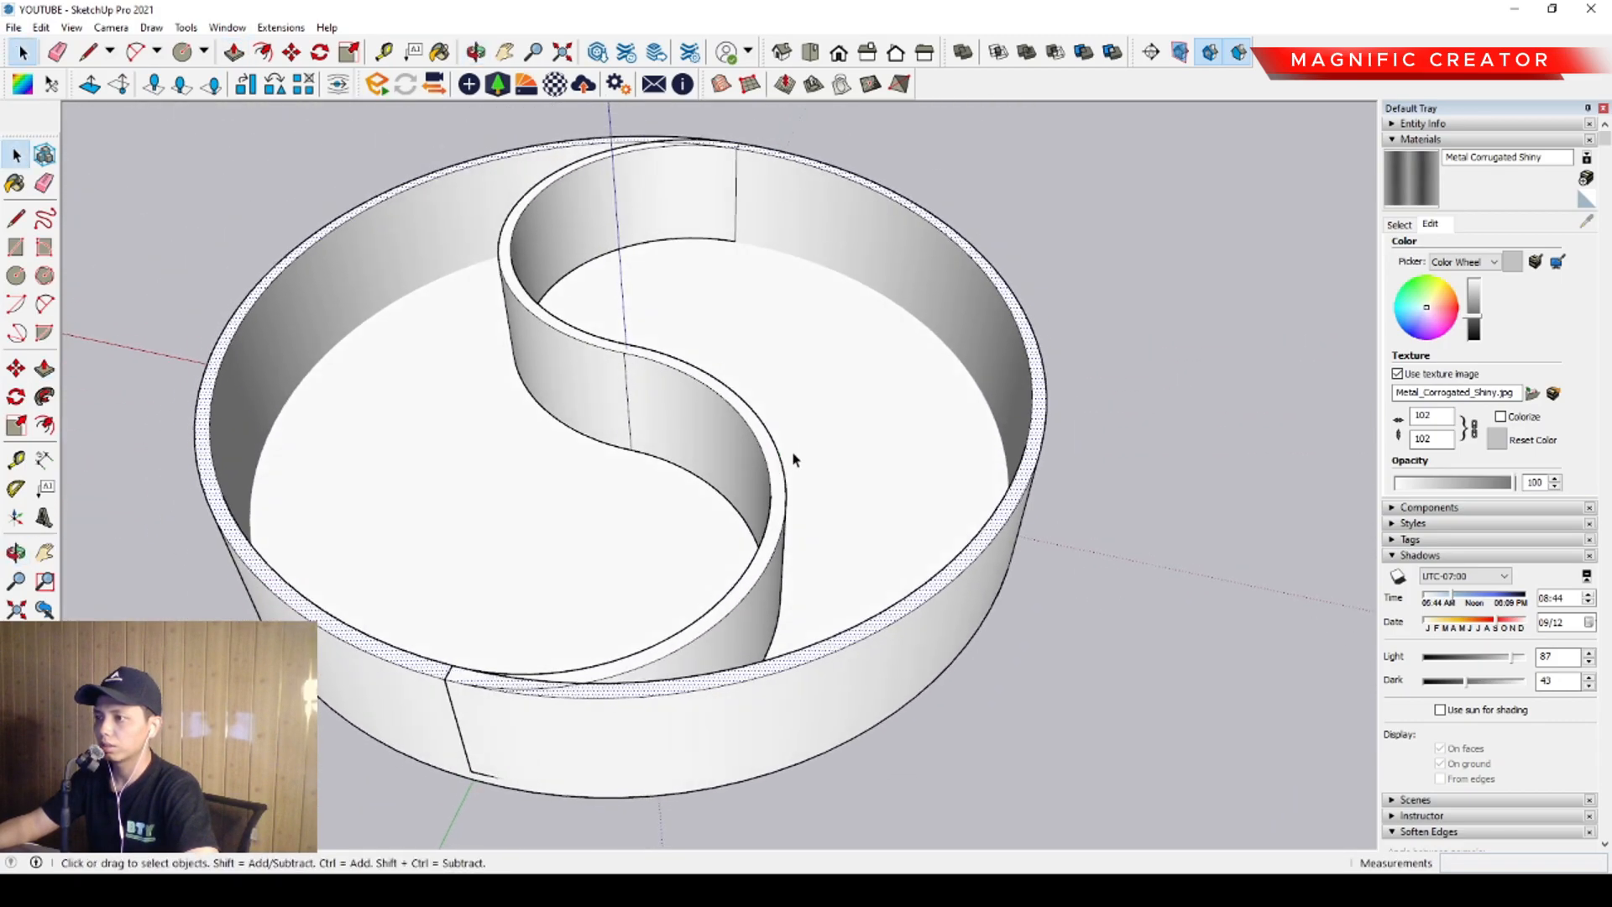
Group the round outer wall
click(1019, 391)
key(g)
middle_drag(921, 507, 748, 461)
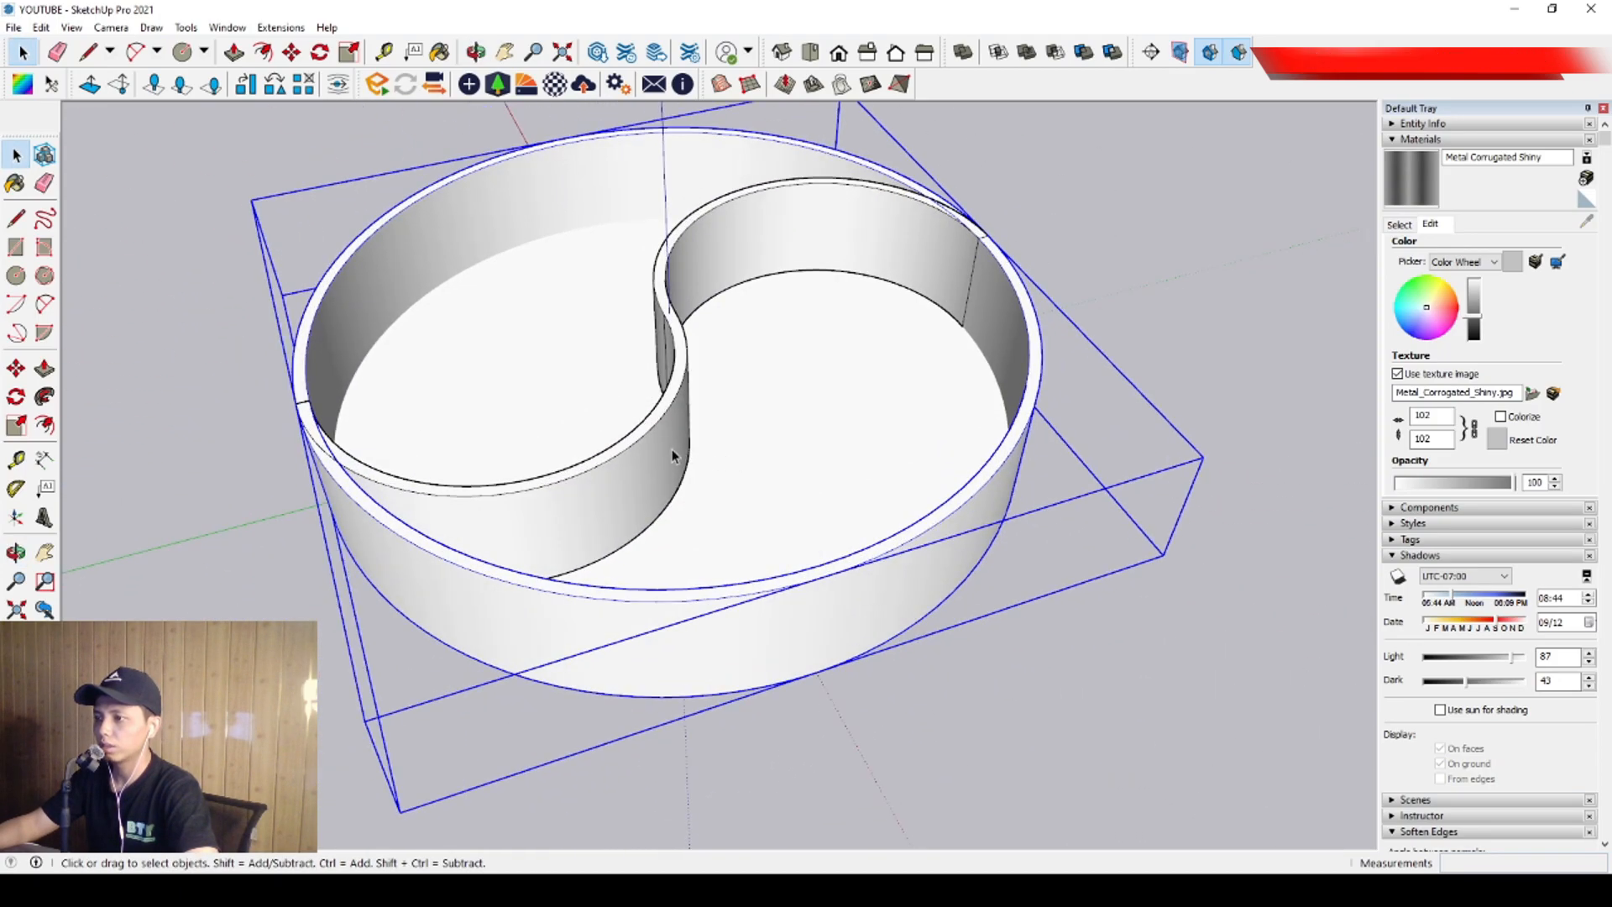
Inside the S-shaped wall's group, copy the two bottom edge curves on one side of the wall, then close the group
triple_click(670, 453)
scroll(897, 239, up, 2)
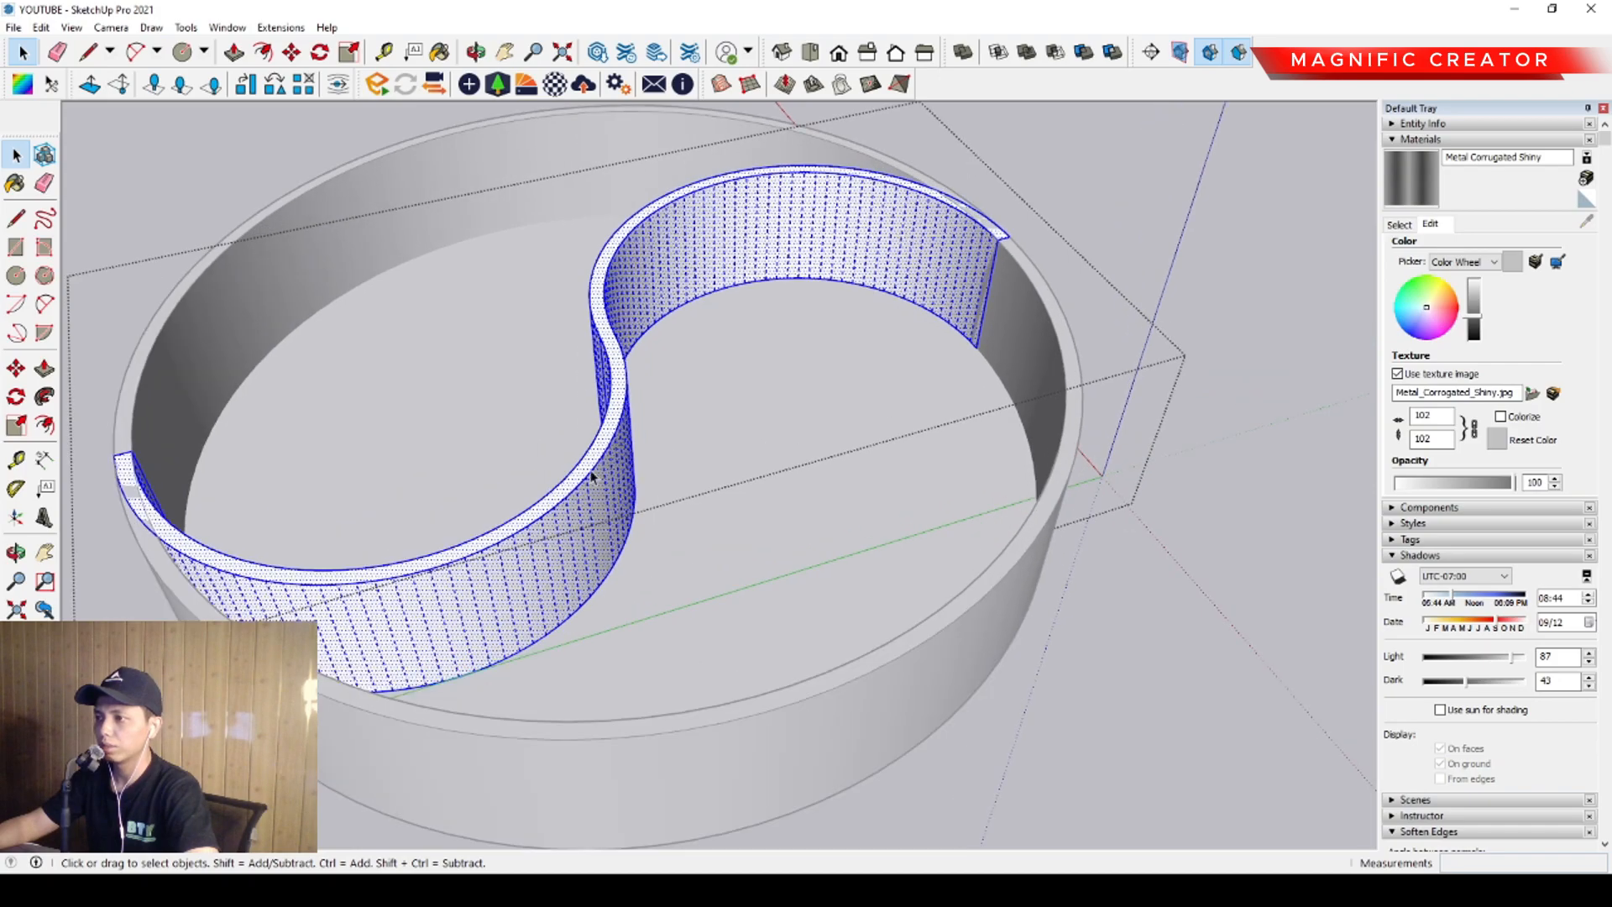
middle_drag(569, 580, 564, 557)
scroll(622, 534, up, 2)
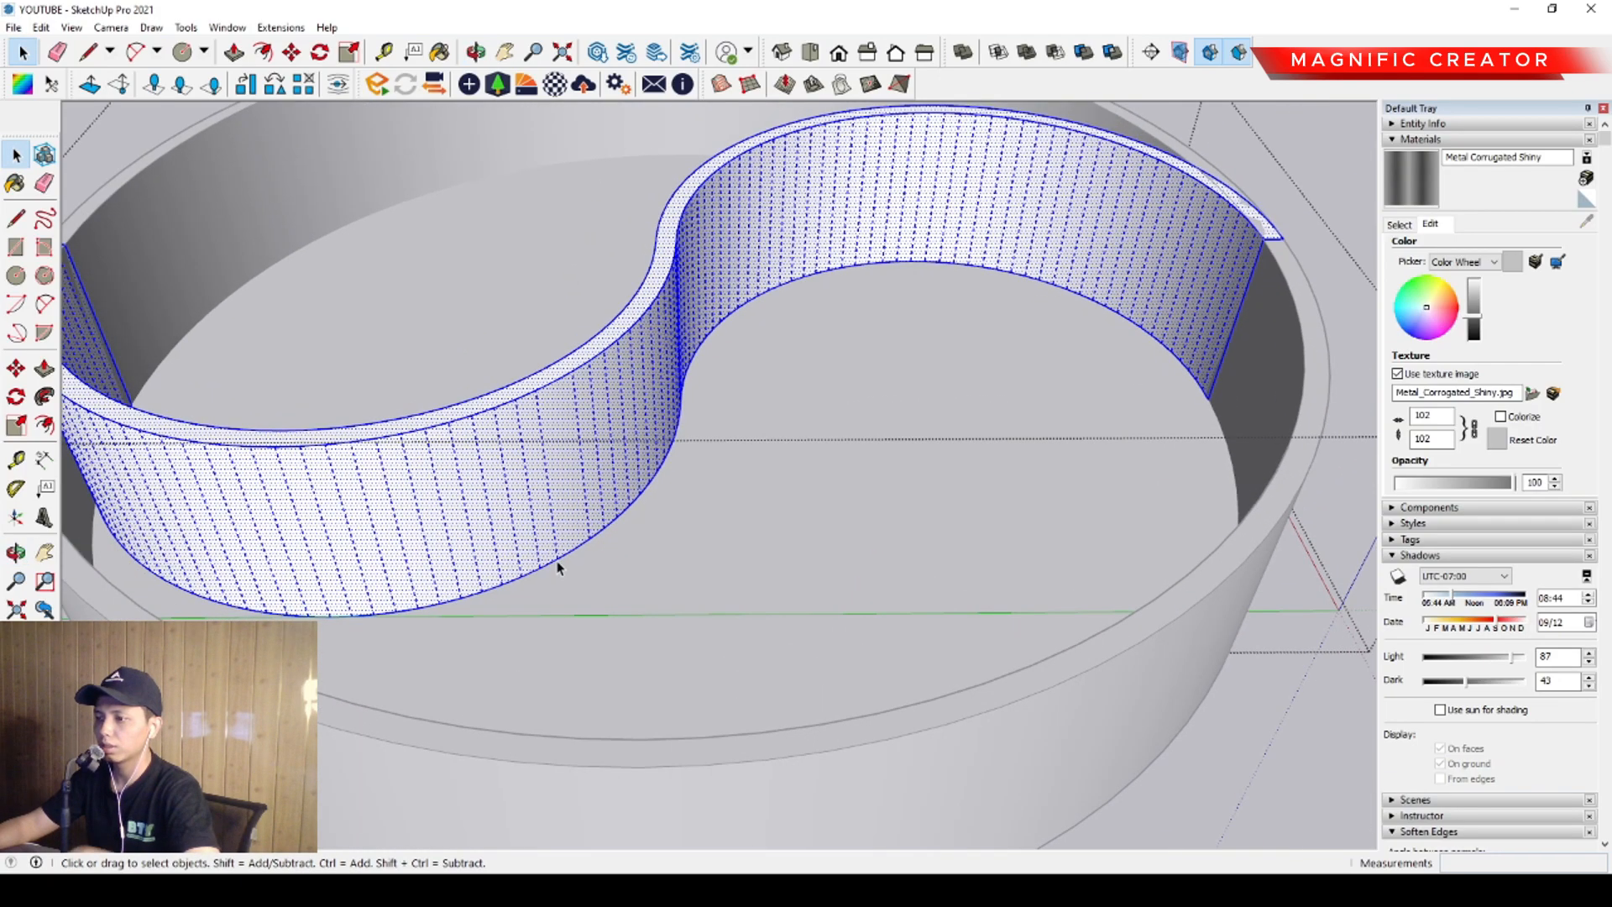
click(552, 567)
middle_drag(645, 527, 651, 348)
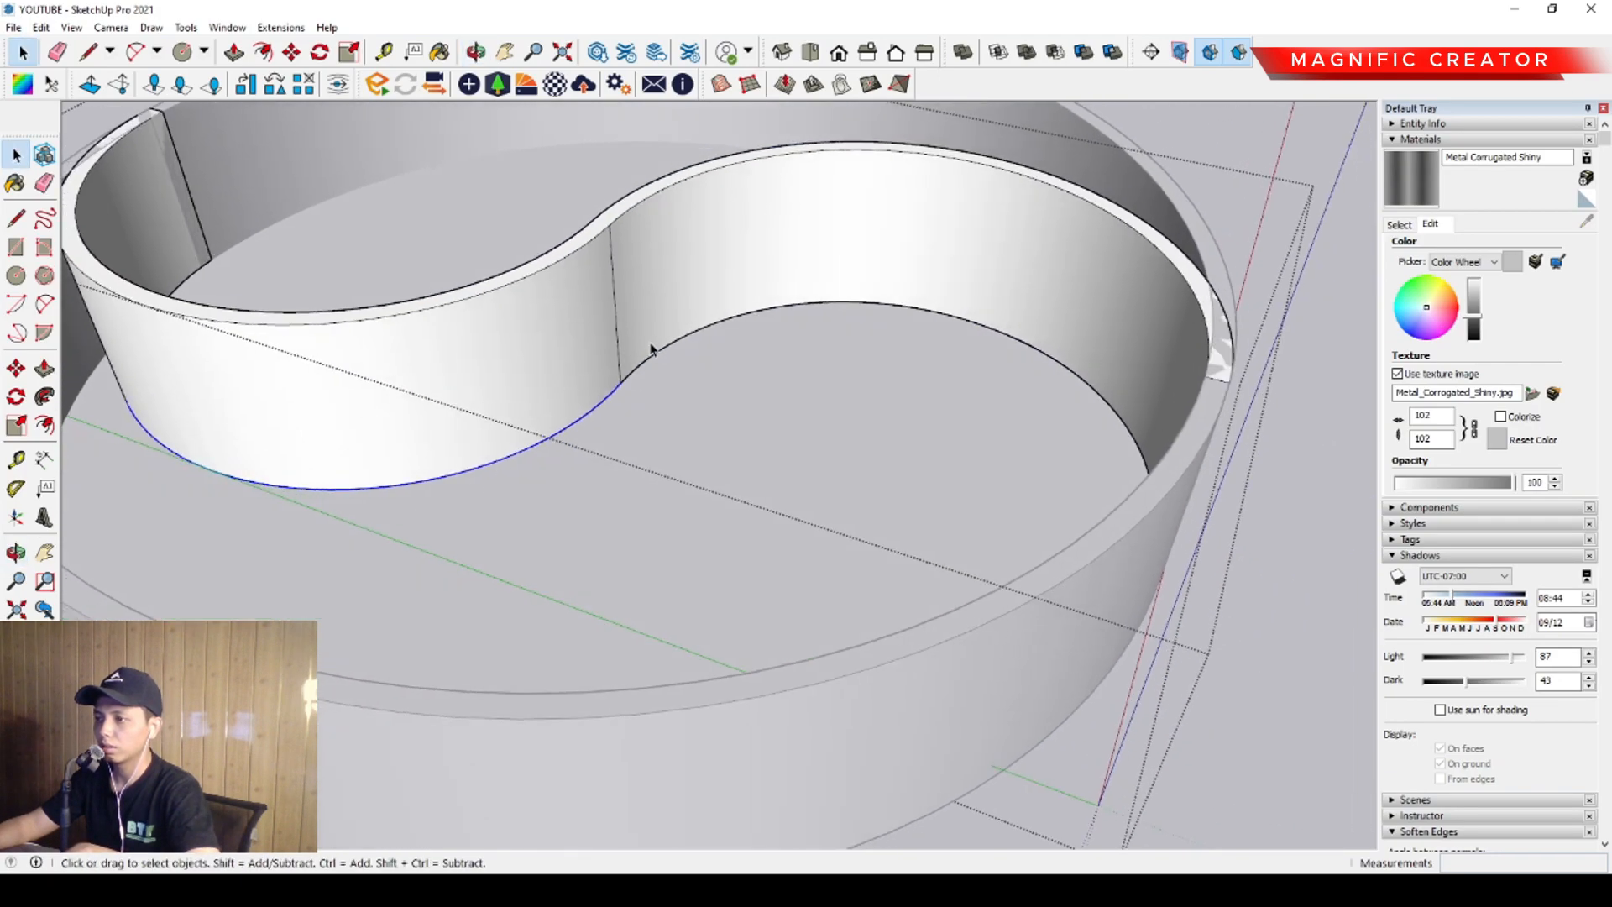
shift+click(646, 366)
scroll(634, 386, down, 3)
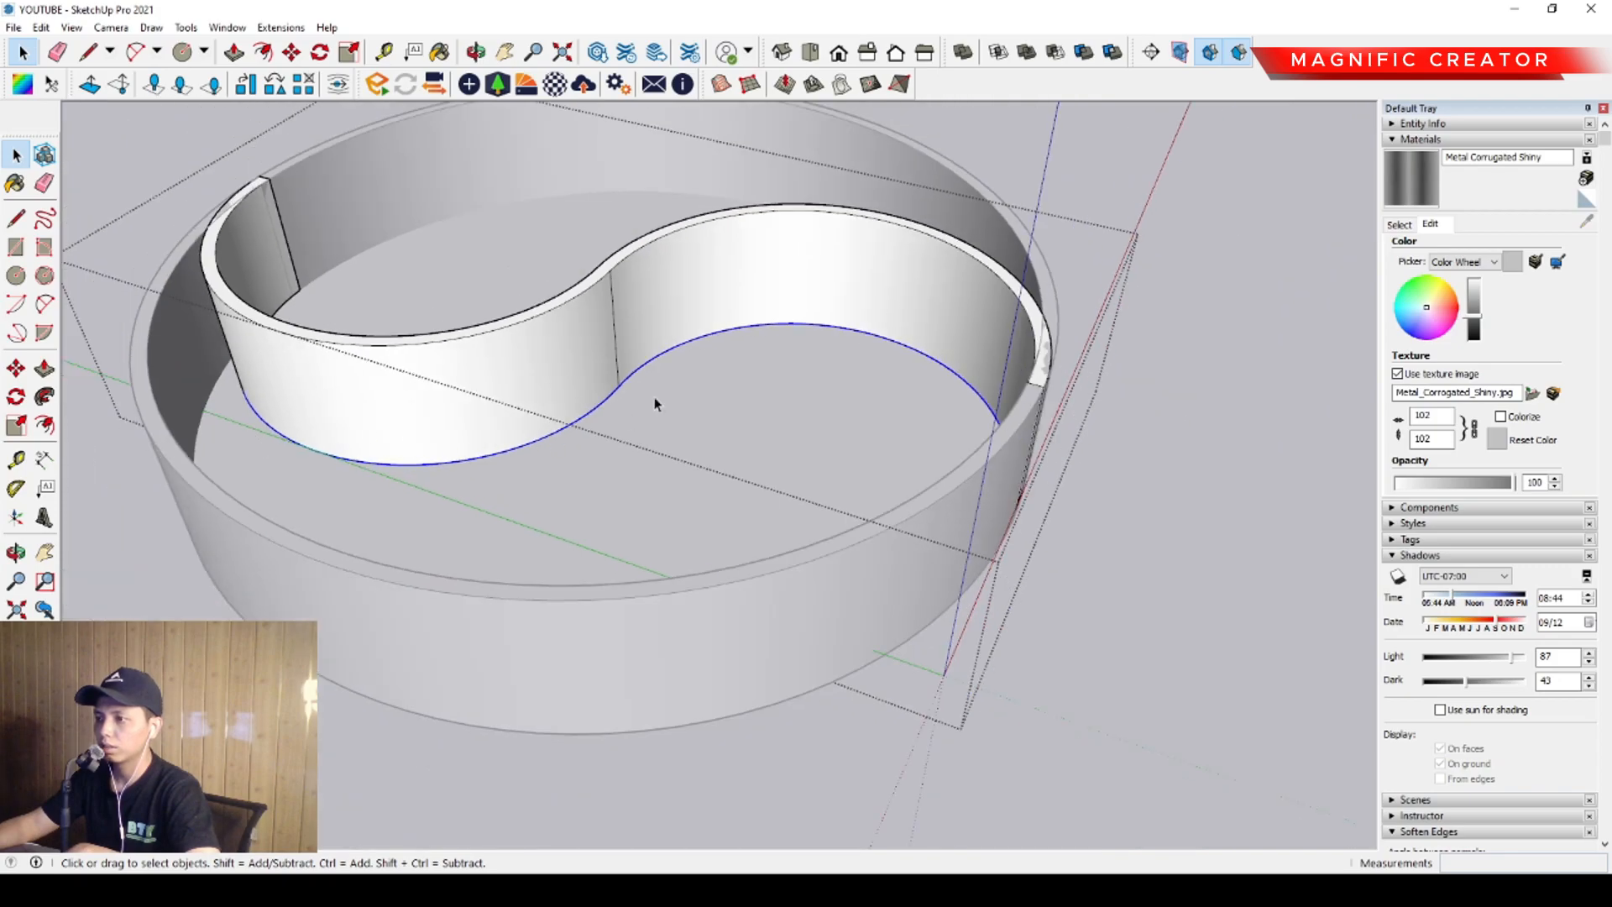
scroll(480, 415, up, 3)
scroll(533, 496, down, 3)
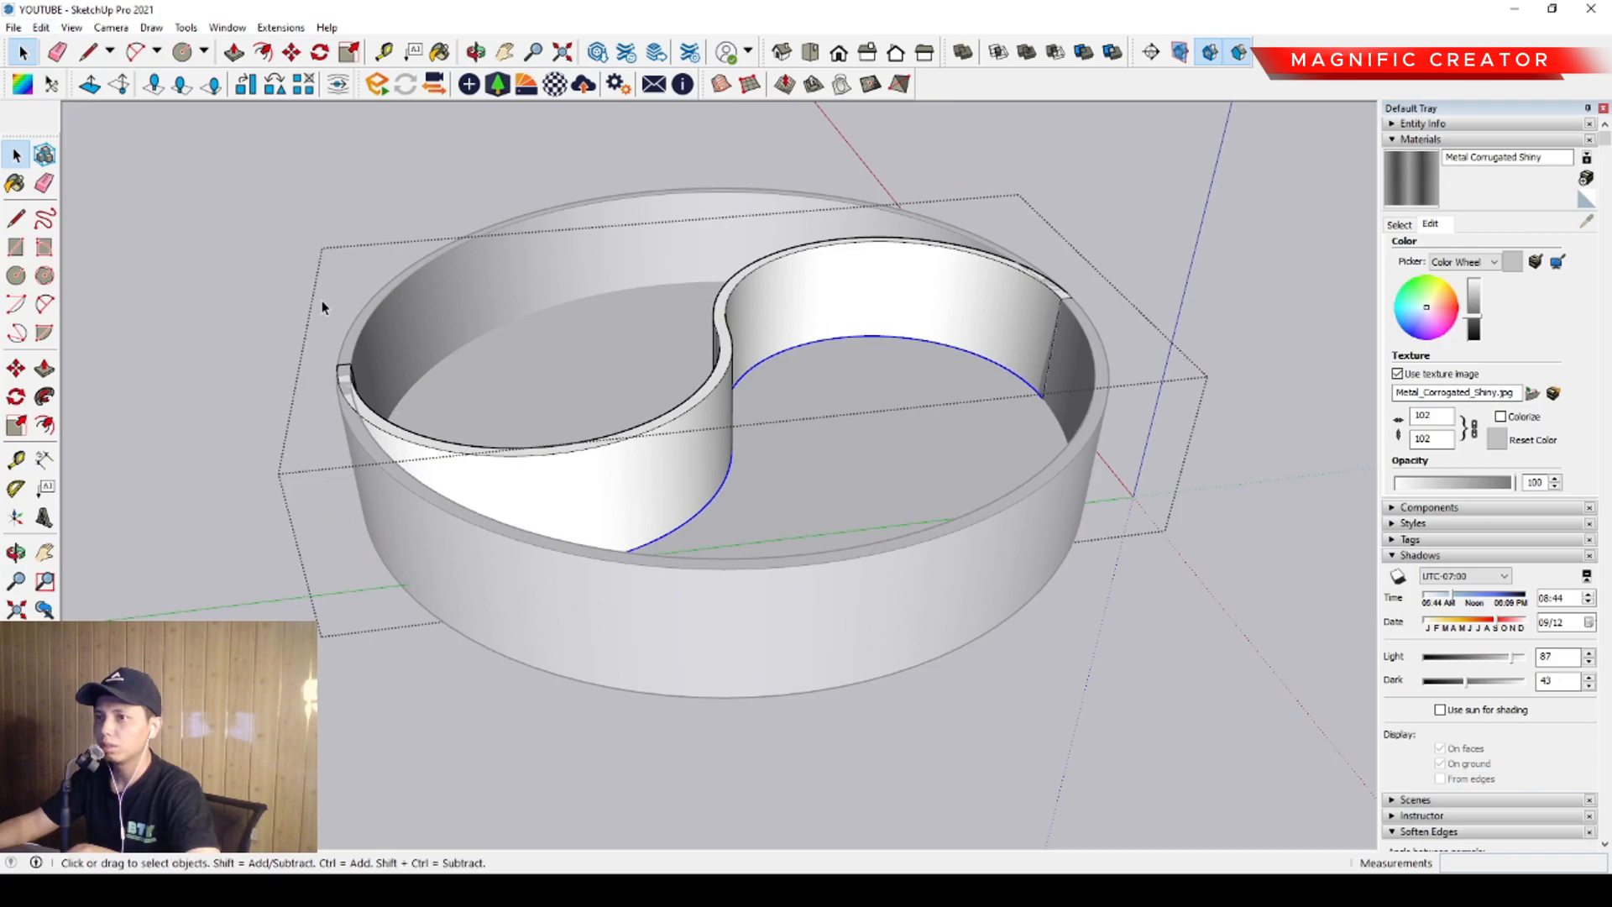
scroll(561, 437, down, 4)
click(1055, 388)
scroll(539, 395, up, 3)
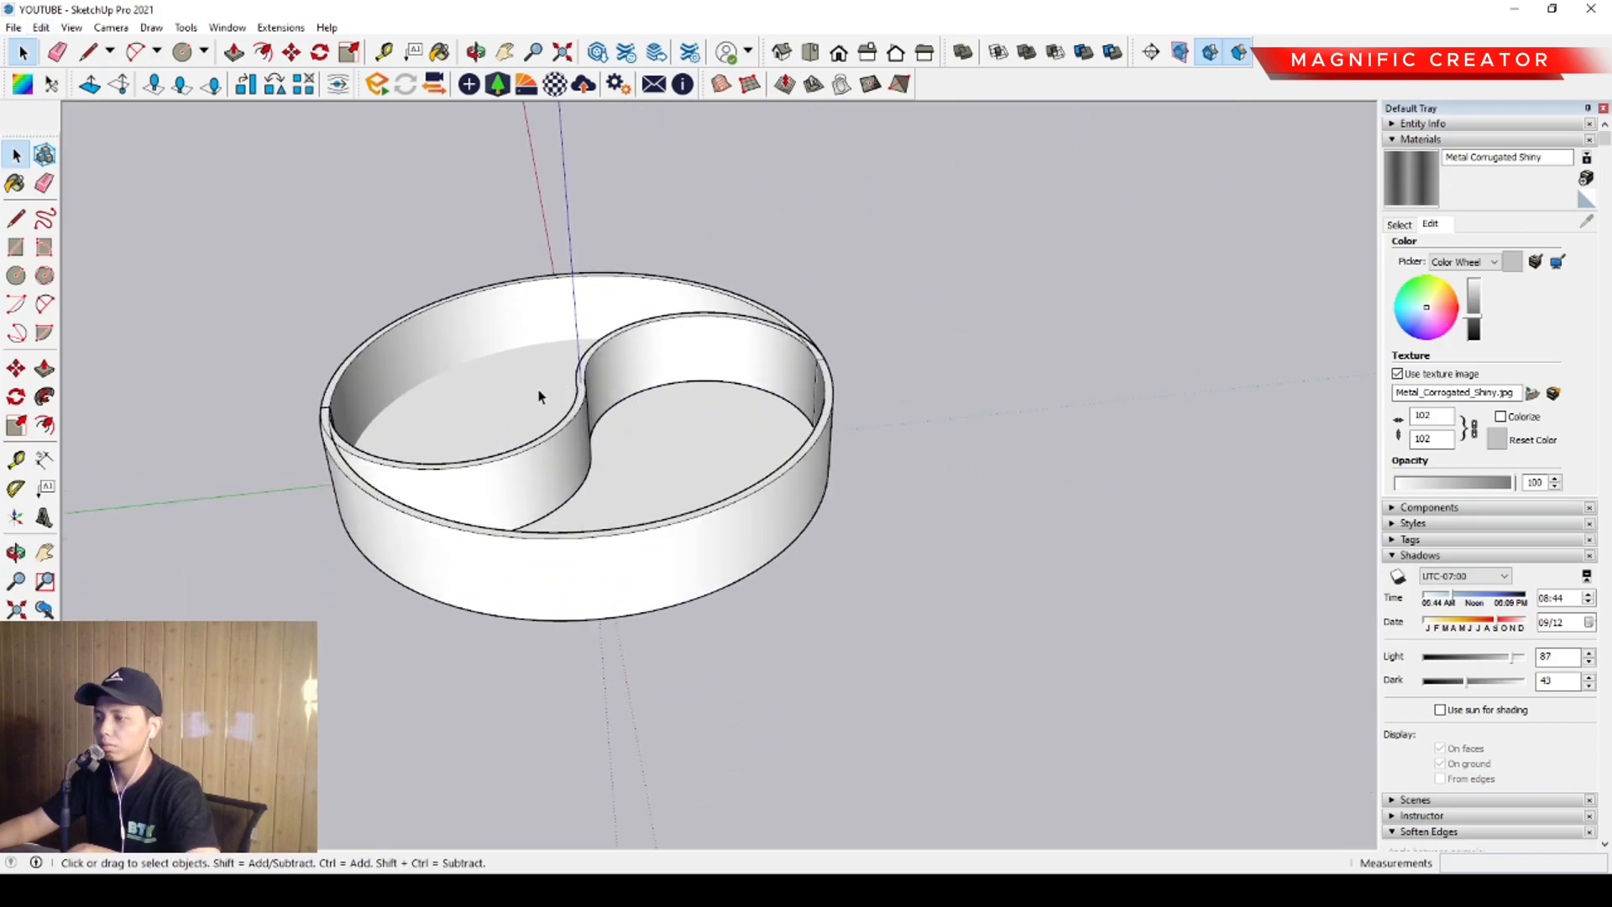
Open the disc's group with the rest of the model hidden and paste the copied S-curve in place
scroll(540, 394, up, 3)
middle_drag(539, 395, 1165, 565)
shift+middle_drag(928, 512, 749, 435)
scroll(727, 425, down, 2)
key(space)
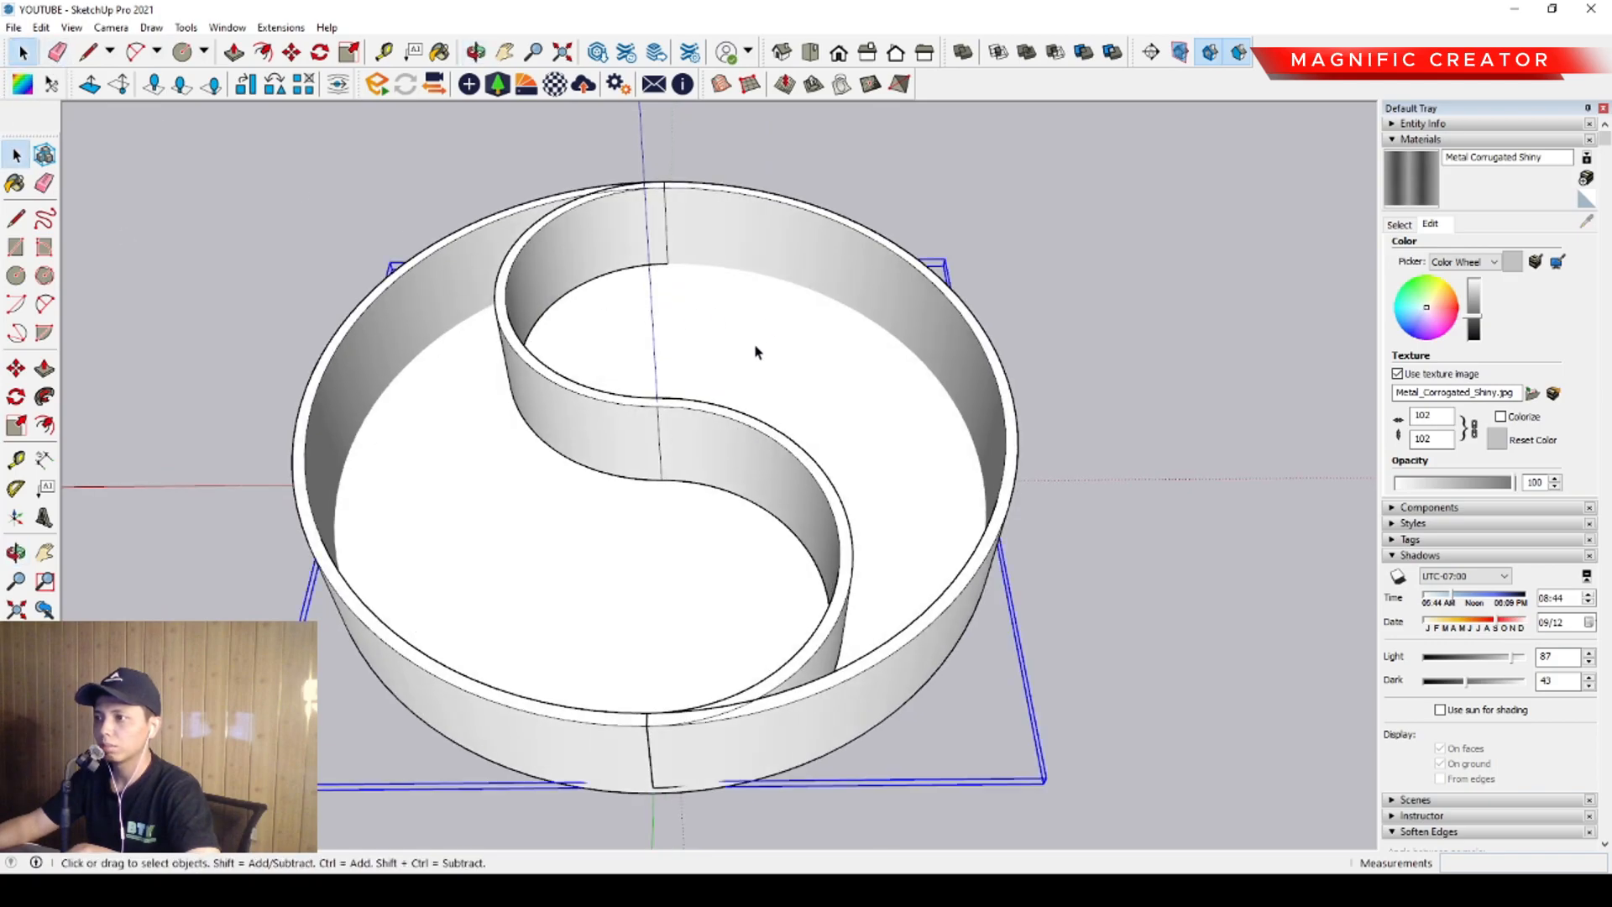
double_click(756, 351)
key(i)
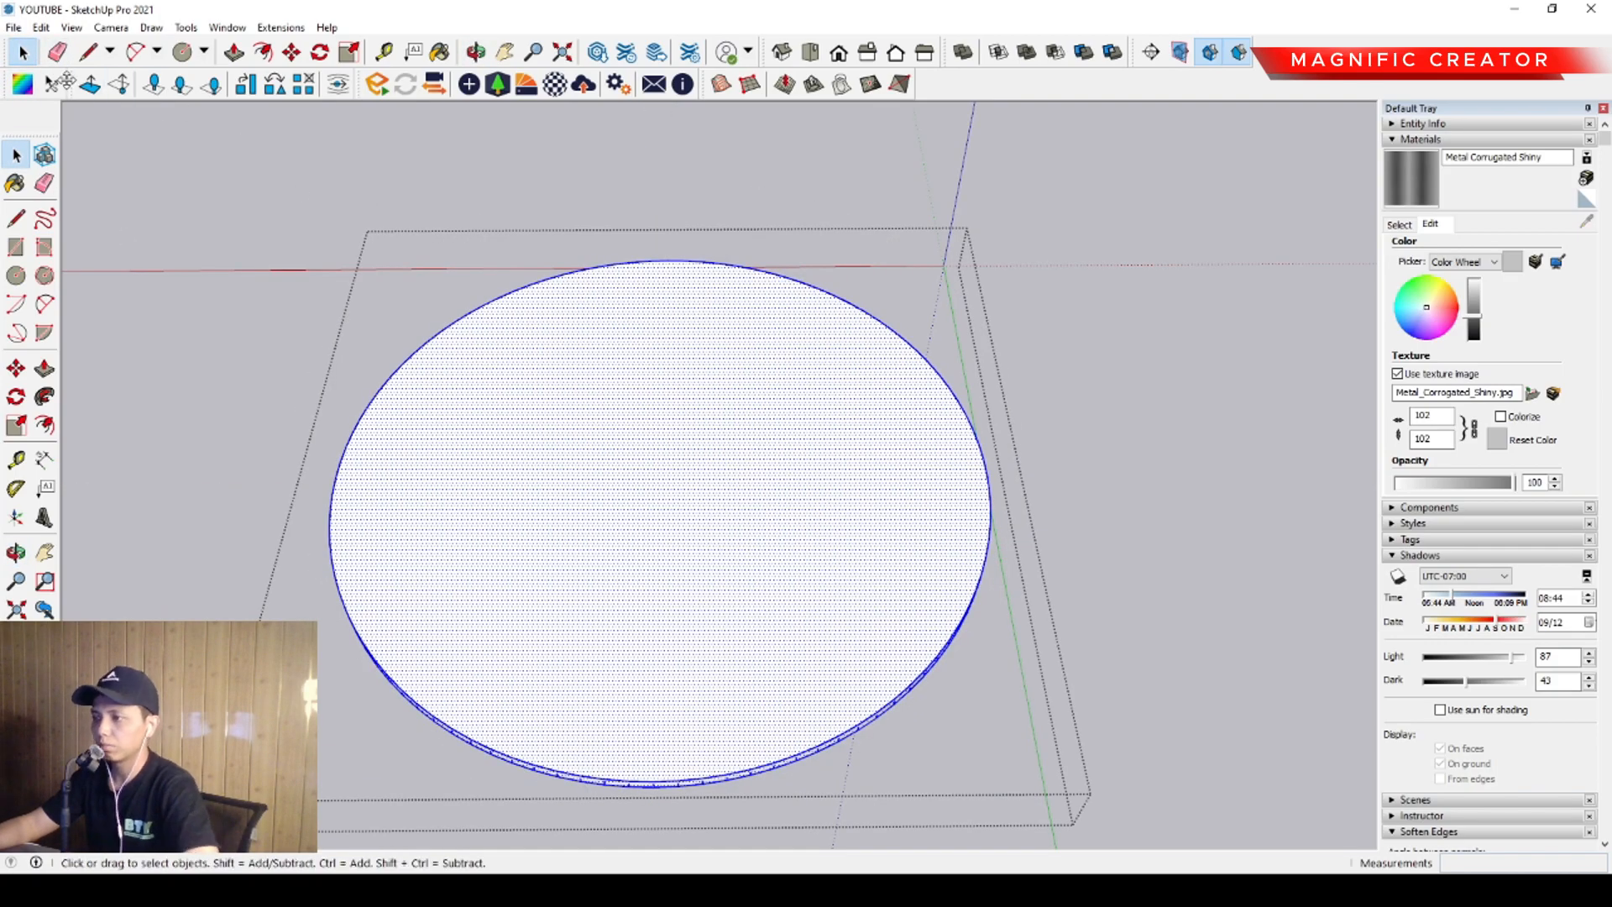
click(109, 152)
click(801, 410)
Draw a short straight line from the S-curve's rear end across the disc's edge
scroll(782, 498, up, 3)
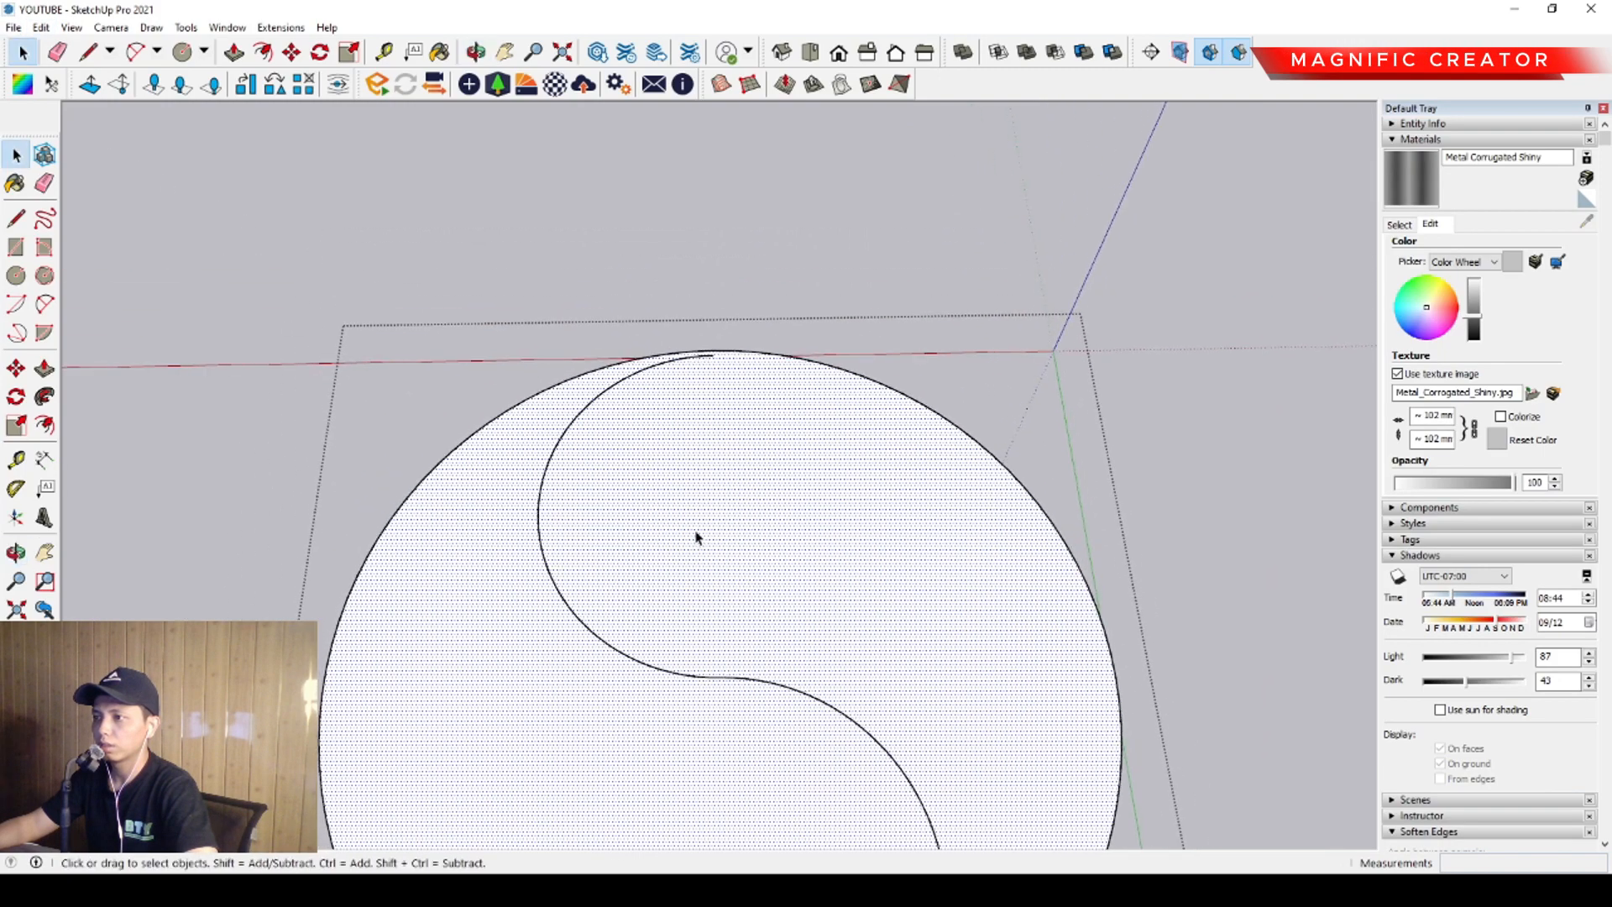
scroll(691, 381, up, 5)
key(l)
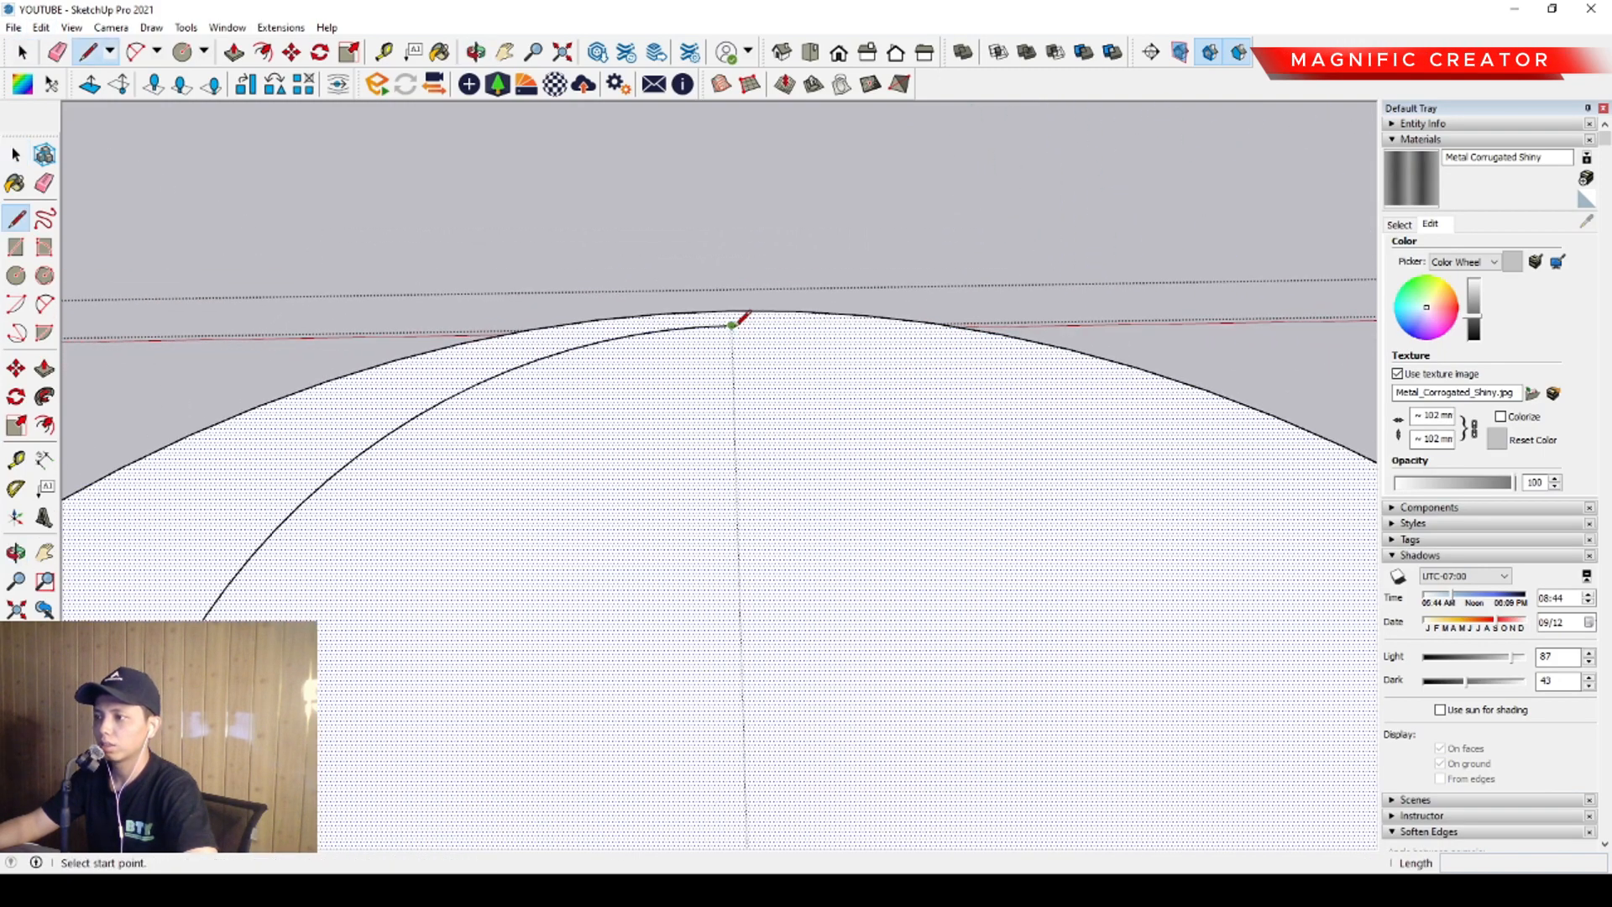
click(731, 268)
Erase the excess line at the disc's rear edge and the curve segment overhanging its front edge
key(e)
scroll(738, 277, down, 6)
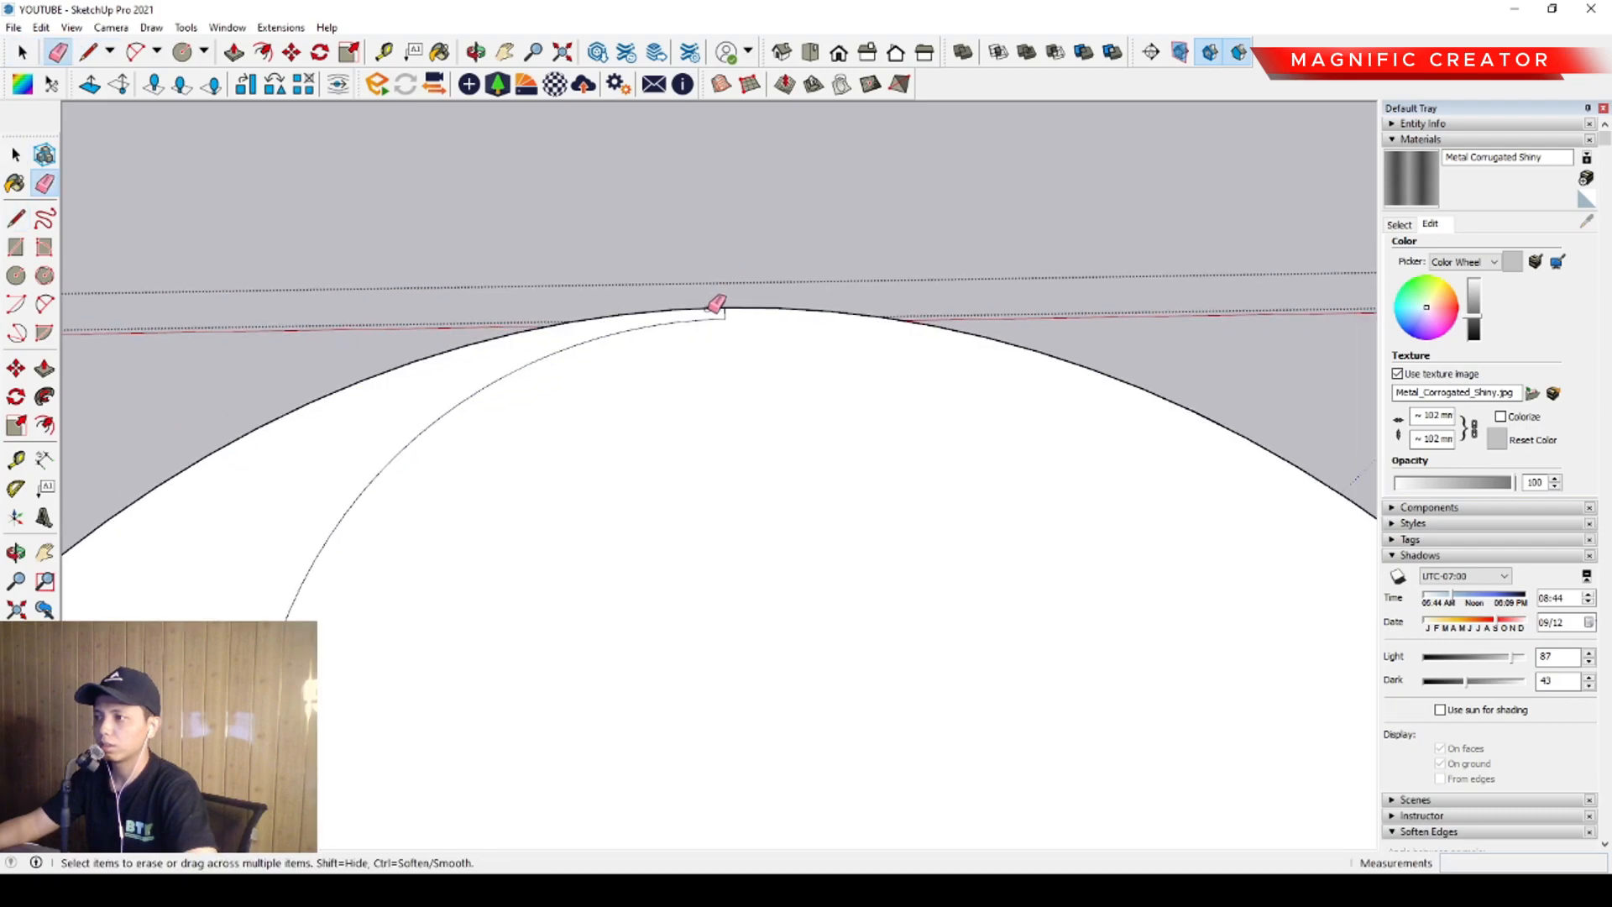
scroll(710, 404, down, 2)
scroll(727, 587, up, 6)
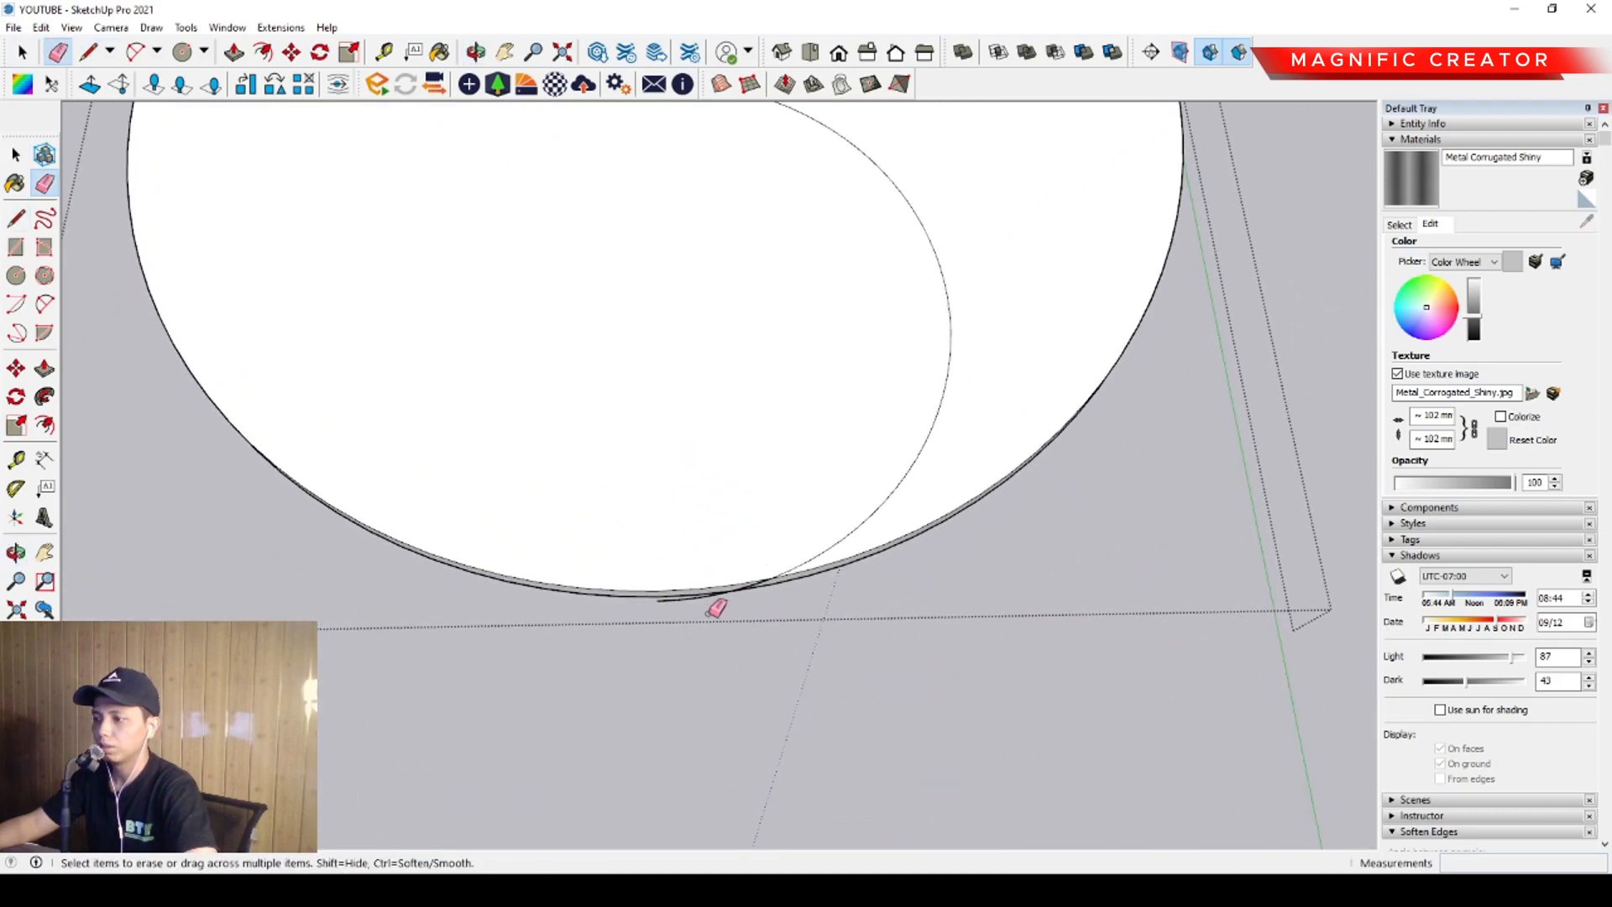
click(680, 600)
key(space)
Paint the half of the disc floor on the concave front side of the S-curve with Color M07 from the Colors collection, then close the group
scroll(719, 522, down, 4)
mouse_move(721, 529)
middle_down()
mouse_move(741, 666)
mouse_move(703, 533)
middle_up()
click(550, 514)
click(799, 453)
click(592, 590)
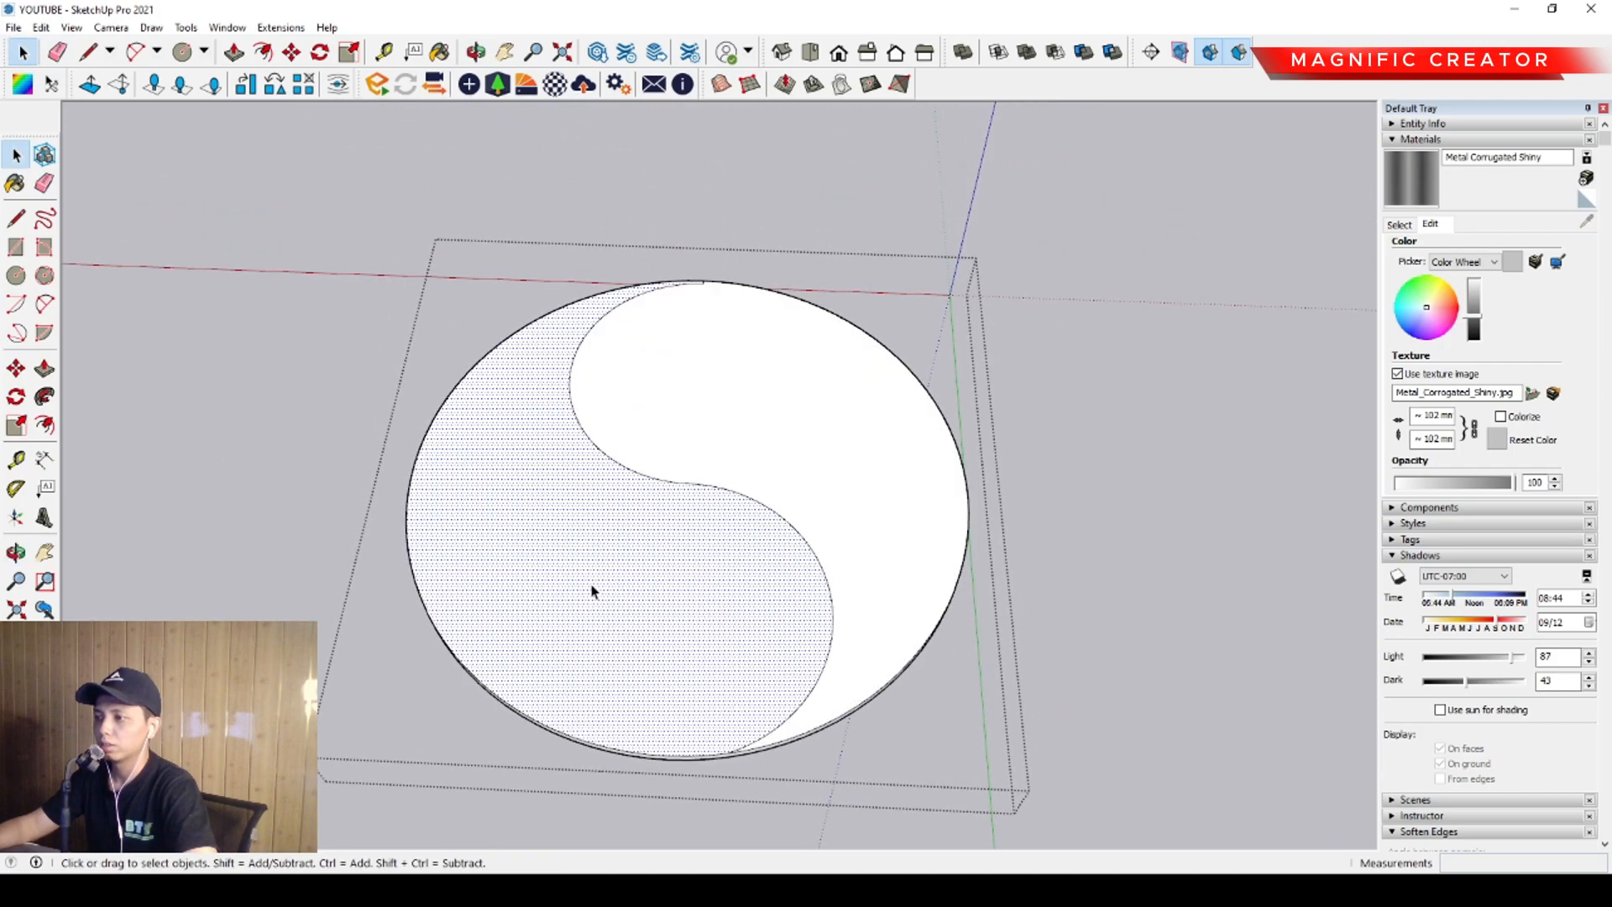
scroll(756, 575, down, 1)
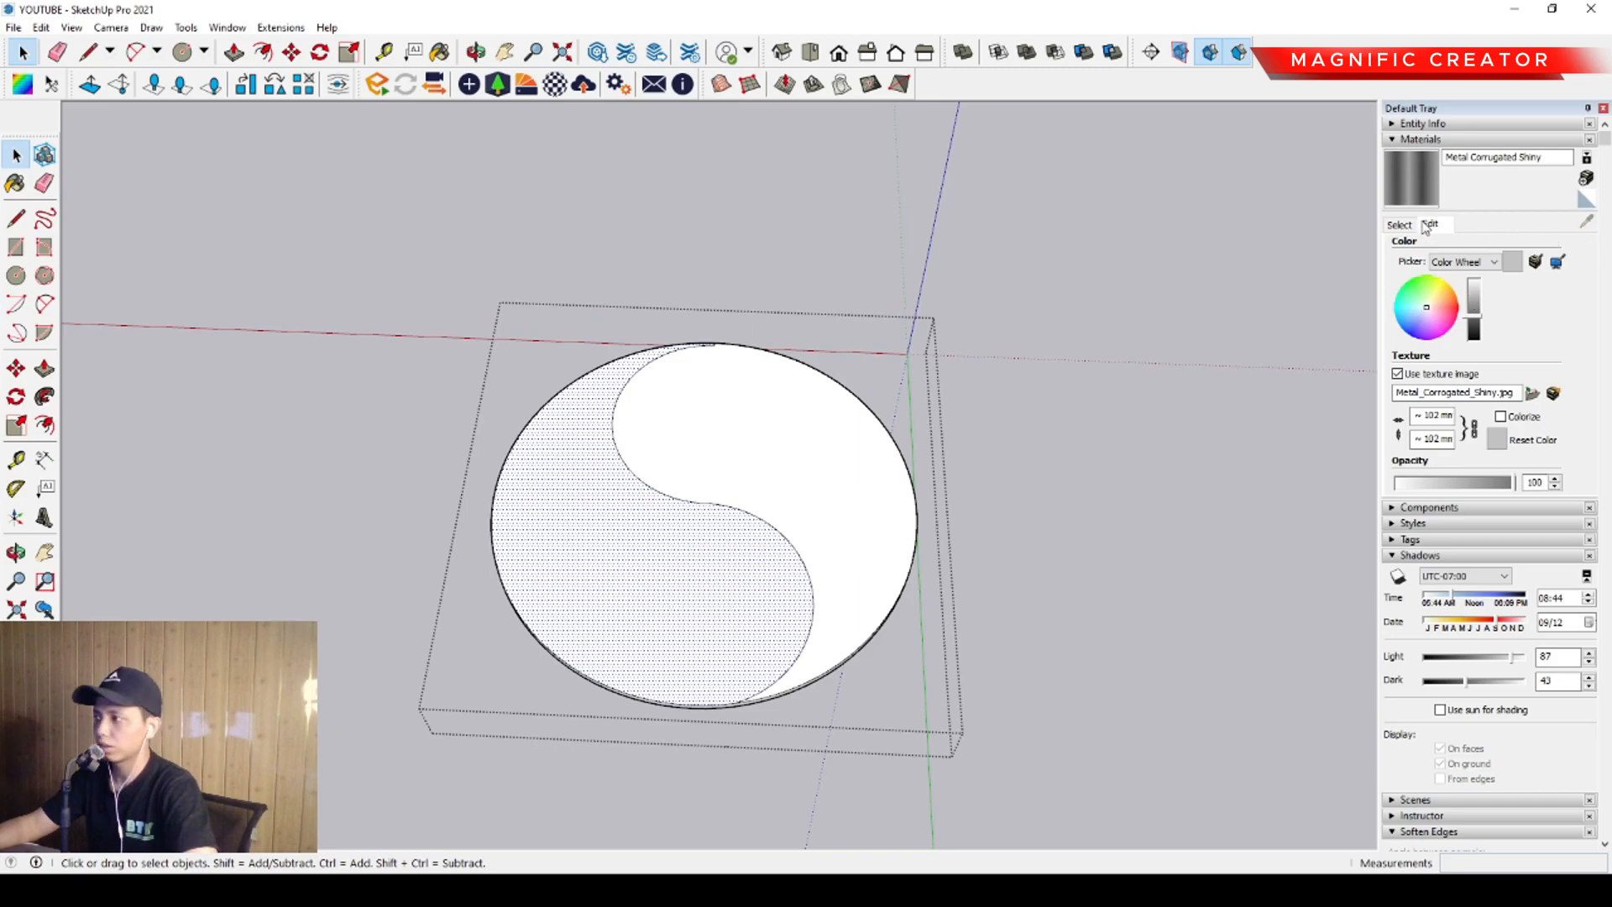
click(1399, 225)
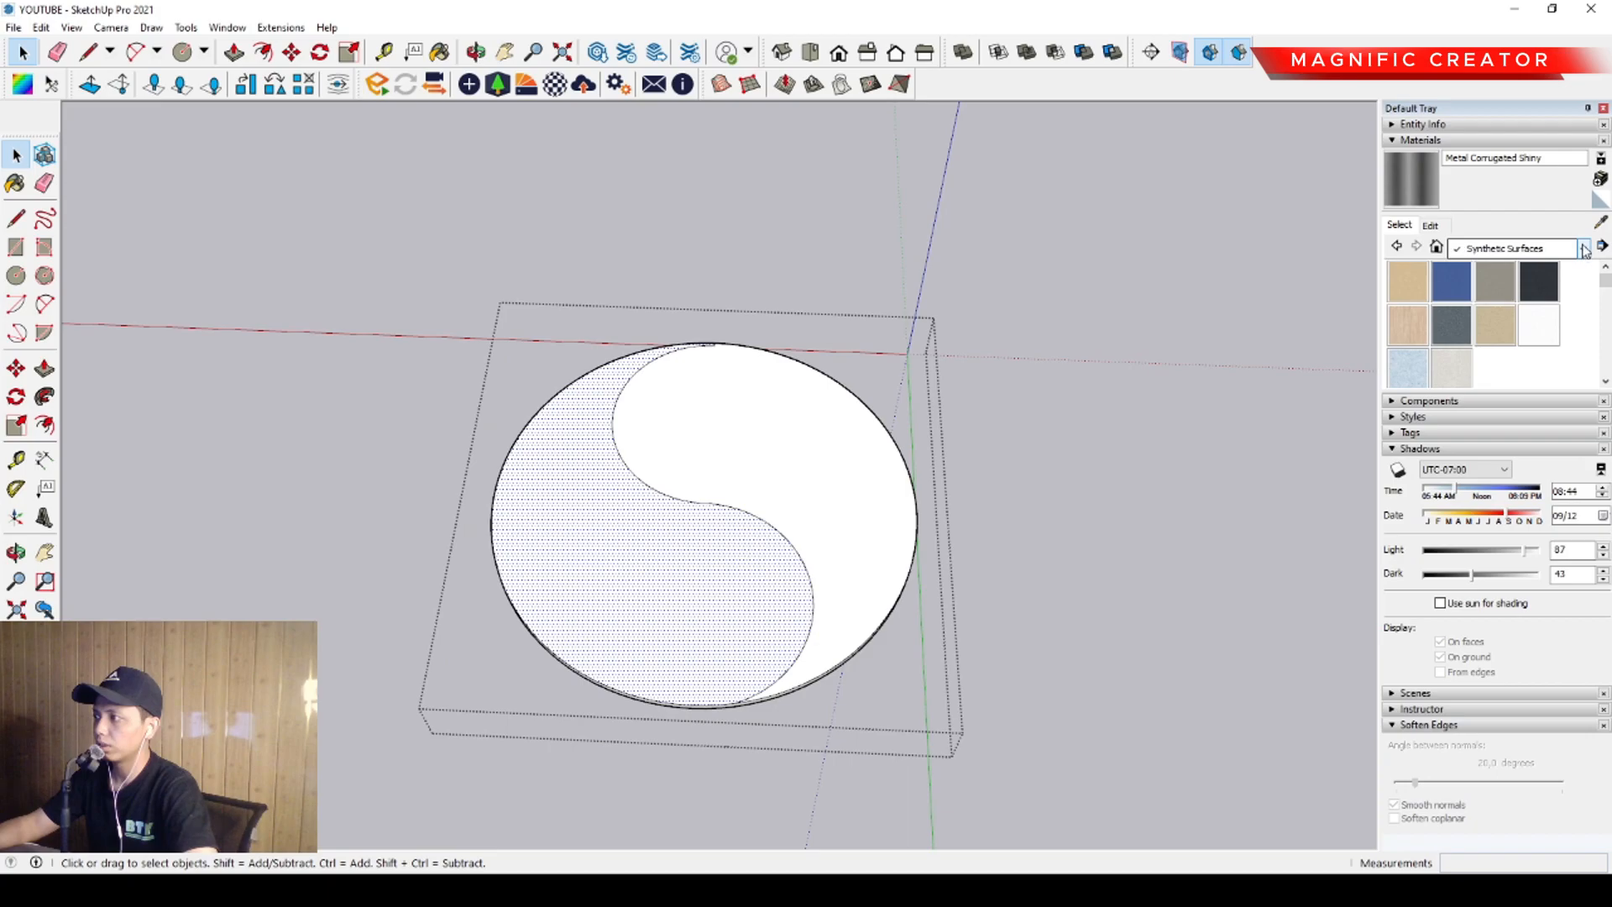
click(1485, 344)
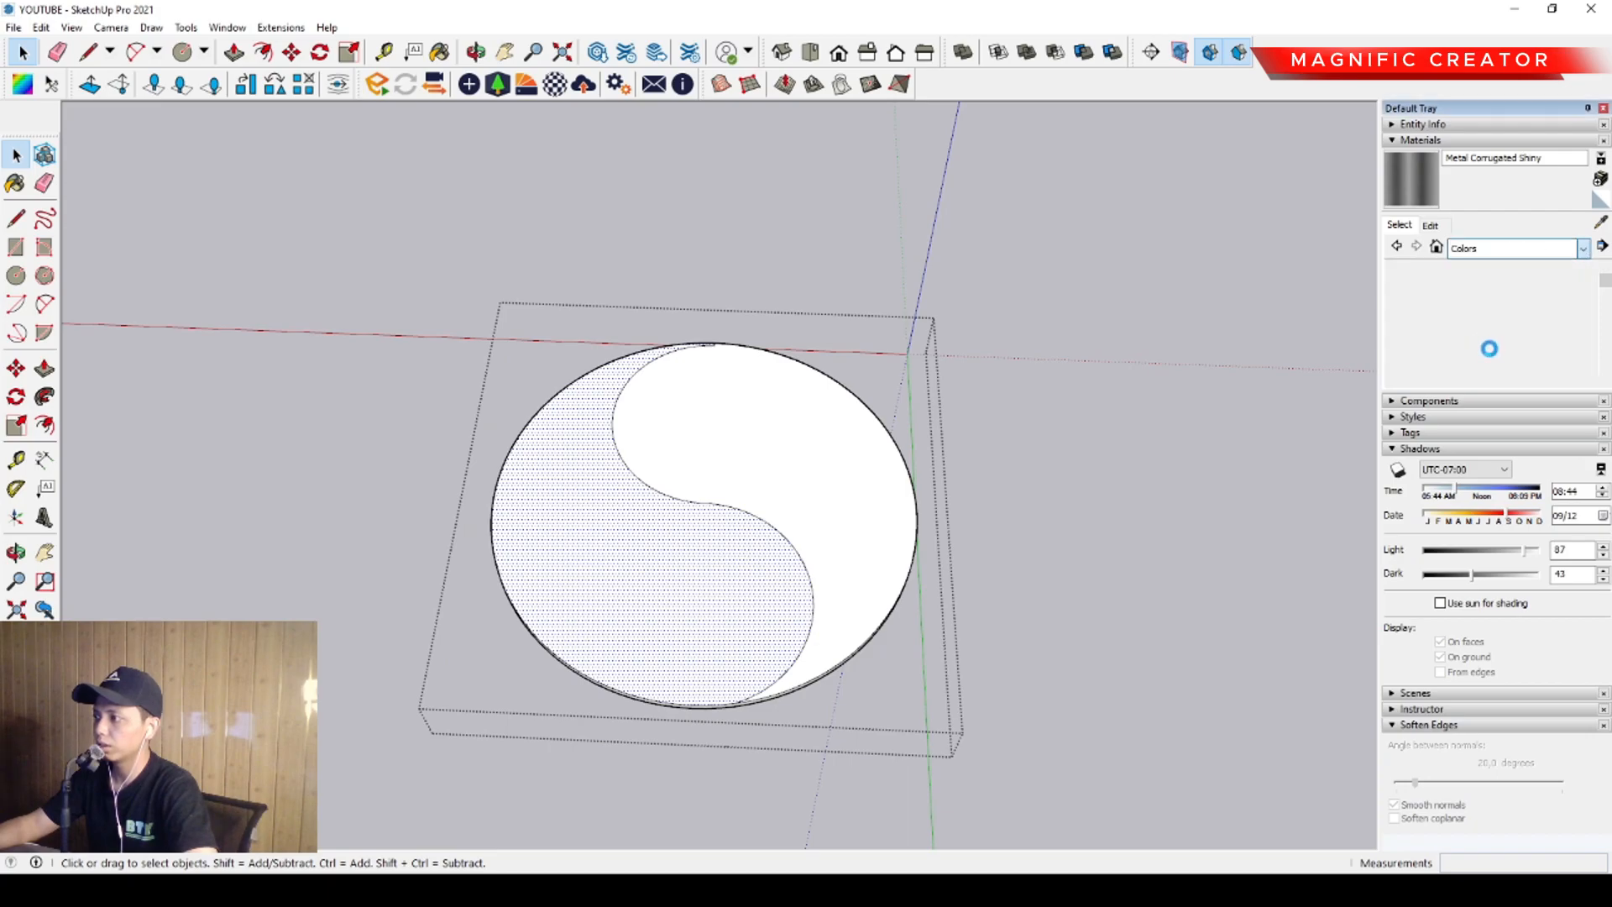
scroll(1488, 328, down, 15)
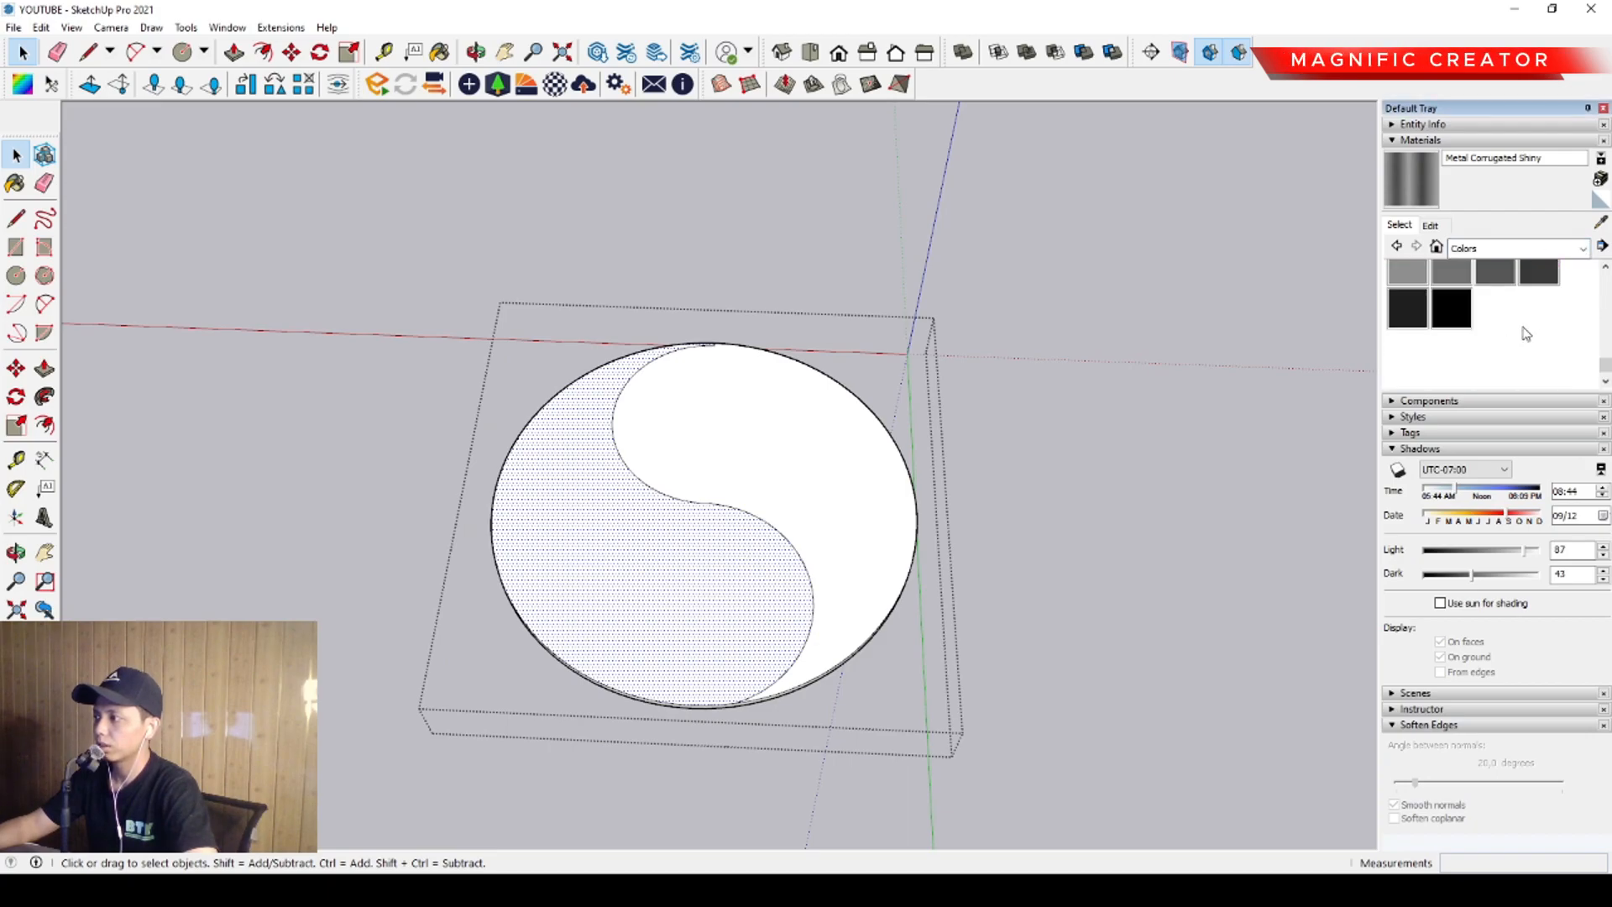
click(1408, 309)
click(1542, 277)
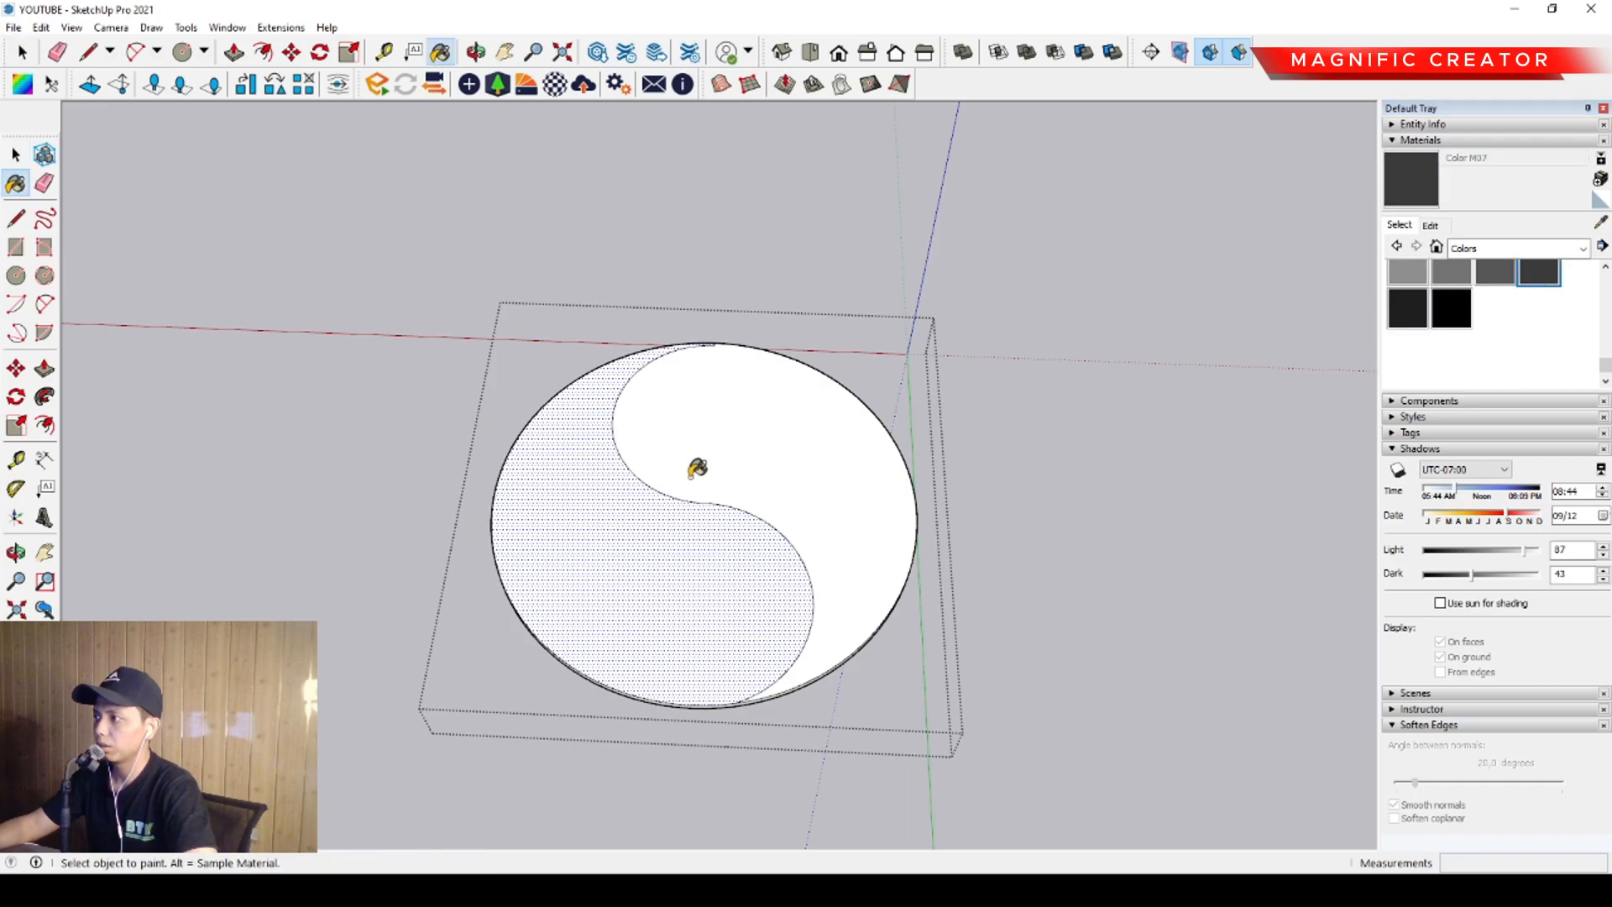
click(640, 550)
key(space)
middle_drag(639, 550, 1131, 345)
scroll(621, 479, up, 2)
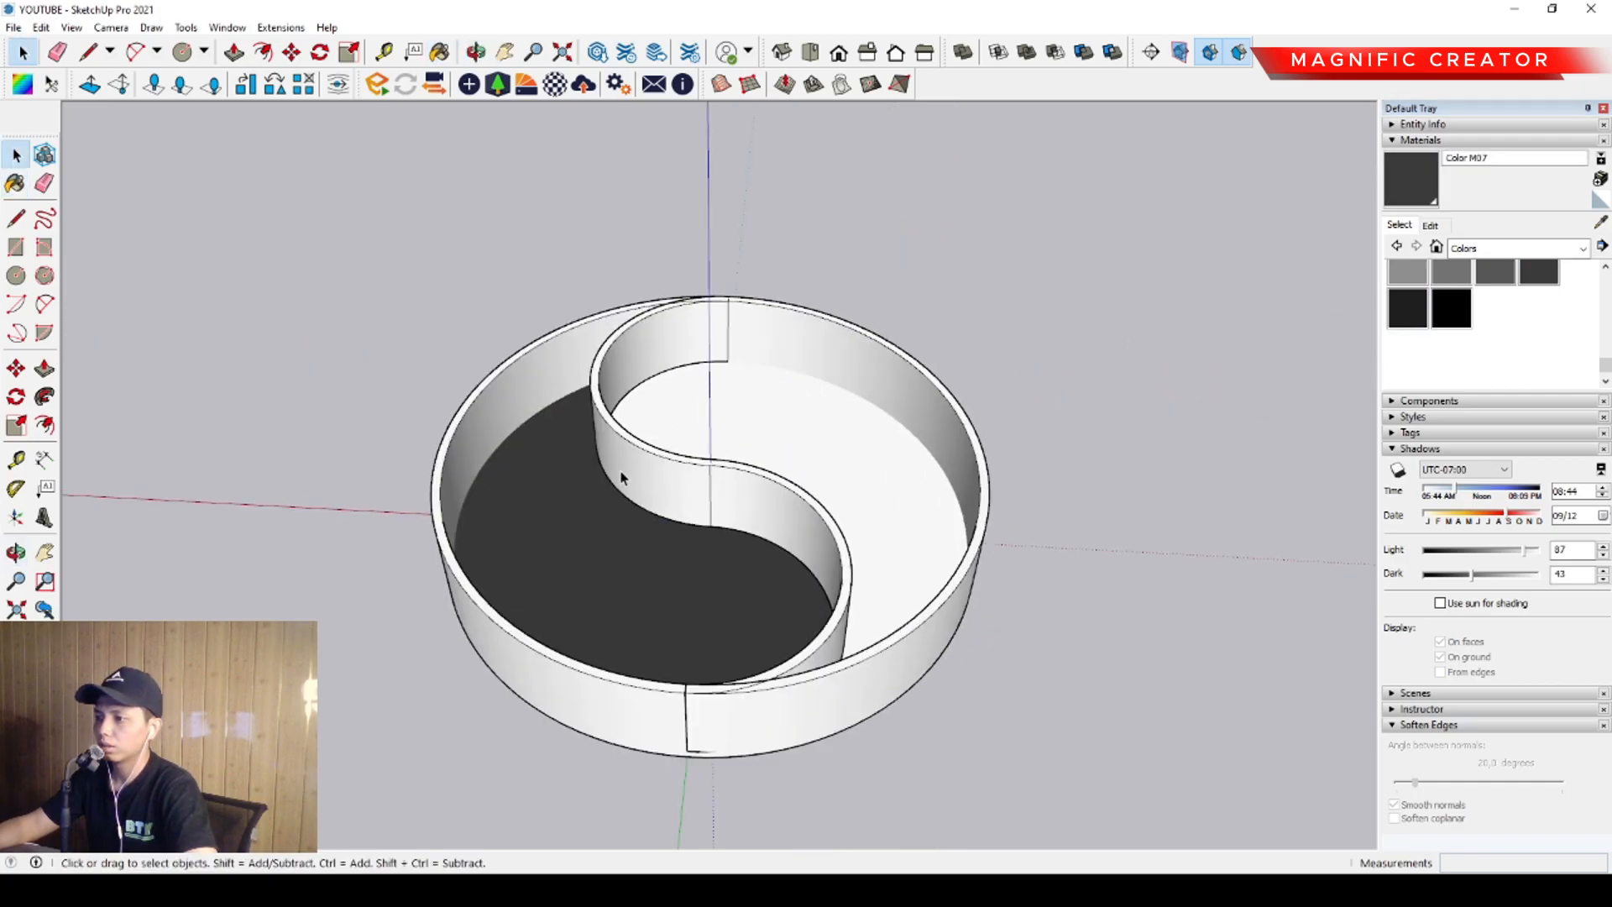
Inside the S-shaped wall's group, paint both curved faces bordering the dark floor half and the wall's front end face with Color M07
double_click(631, 471)
triple_click(631, 472)
scroll(673, 493, up, 3)
click(664, 483)
key(b)
click(731, 477)
click(838, 481)
scroll(848, 483, down, 3)
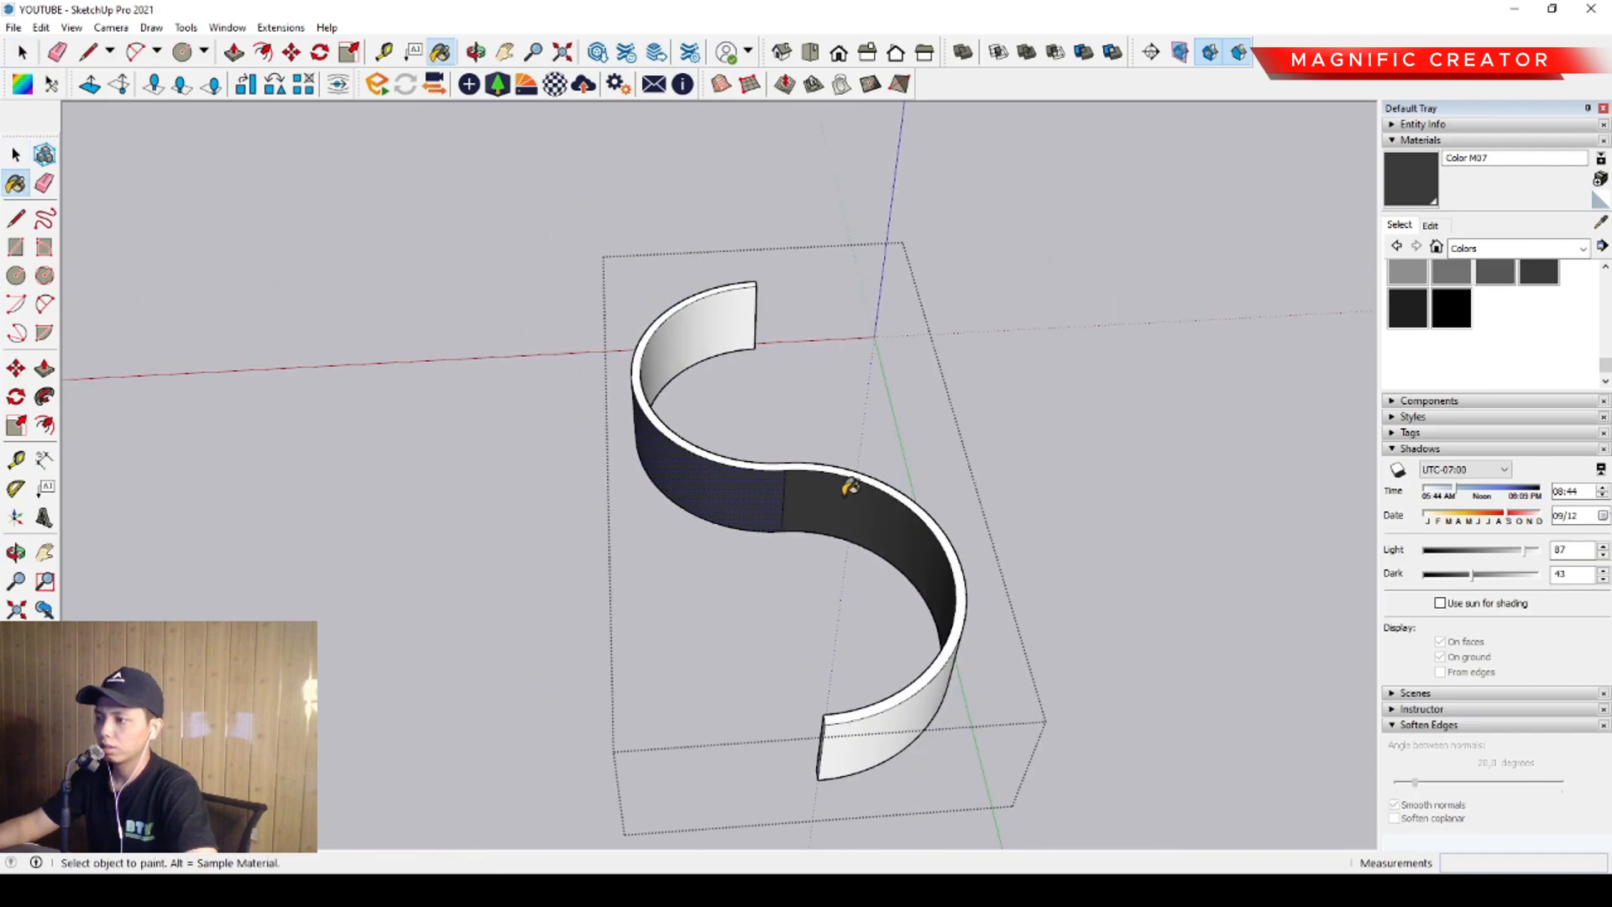
middle_drag(848, 482, 1216, 486)
scroll(1073, 598, up, 3)
click(1069, 588)
scroll(1071, 588, down, 1)
Close the S-shaped wall's group and examine the colouring of the whole piece from above
mouse_move(663, 458)
shift+middle_down()
mouse_move(885, 622)
mouse_move(1021, 595)
shift+middle_up()
middle_drag(895, 532, 252, 482)
key(space)
scroll(784, 604, down, 2)
middle_drag(785, 605, 636, 493)
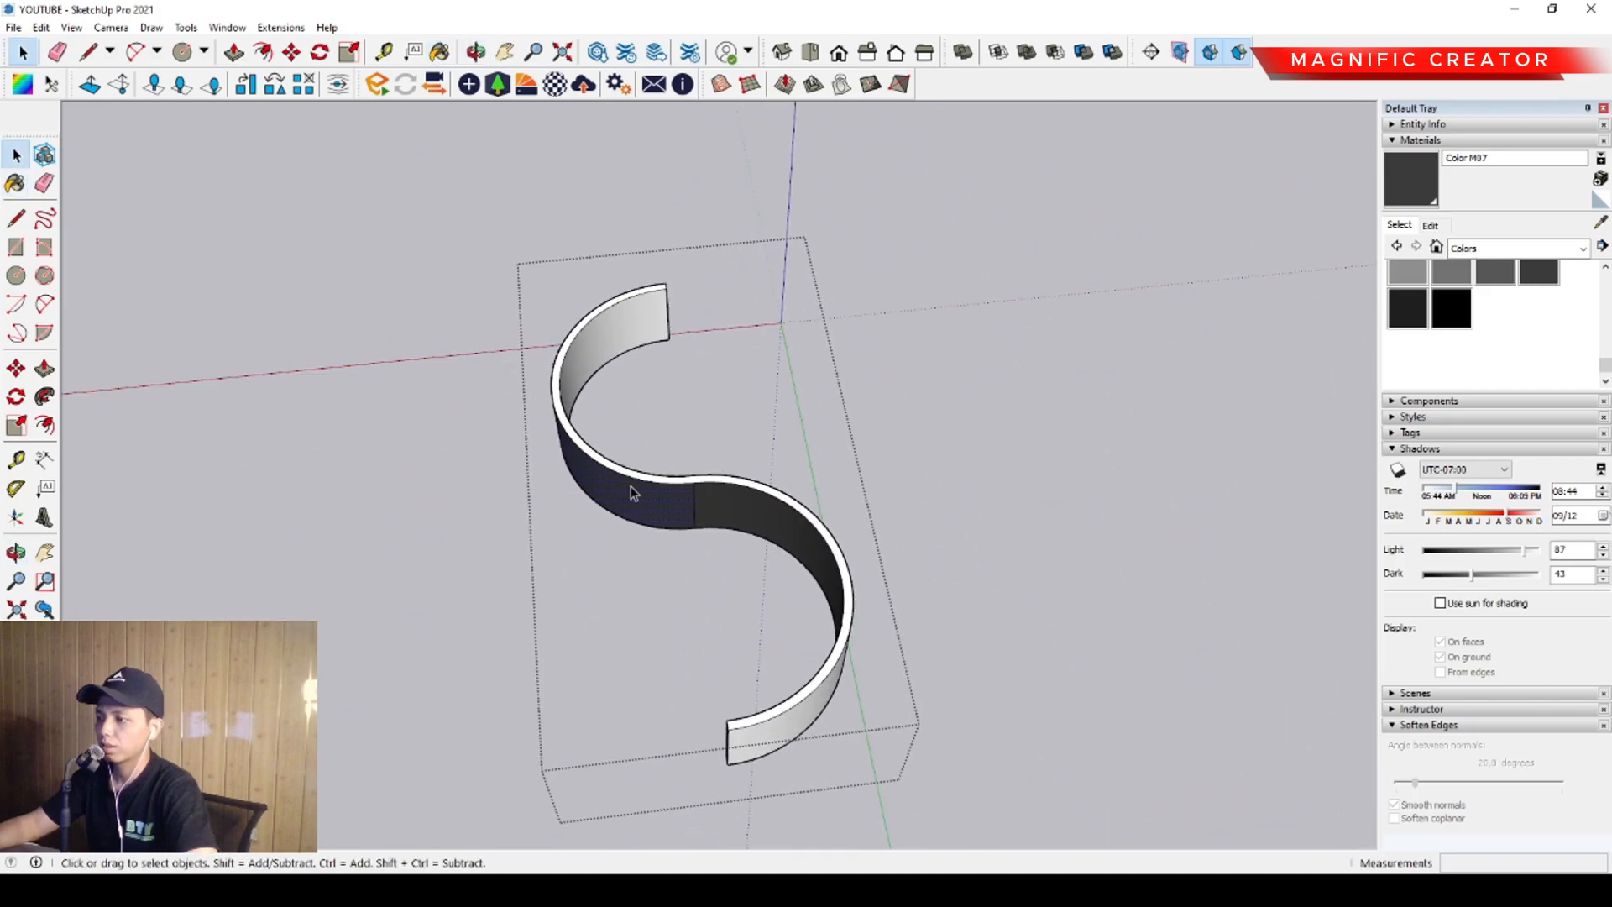
scroll(829, 564, up, 2)
middle_drag(828, 567, 753, 658)
scroll(852, 529, up, 2)
scroll(745, 556, down, 6)
click(1050, 374)
scroll(823, 521, down, 2)
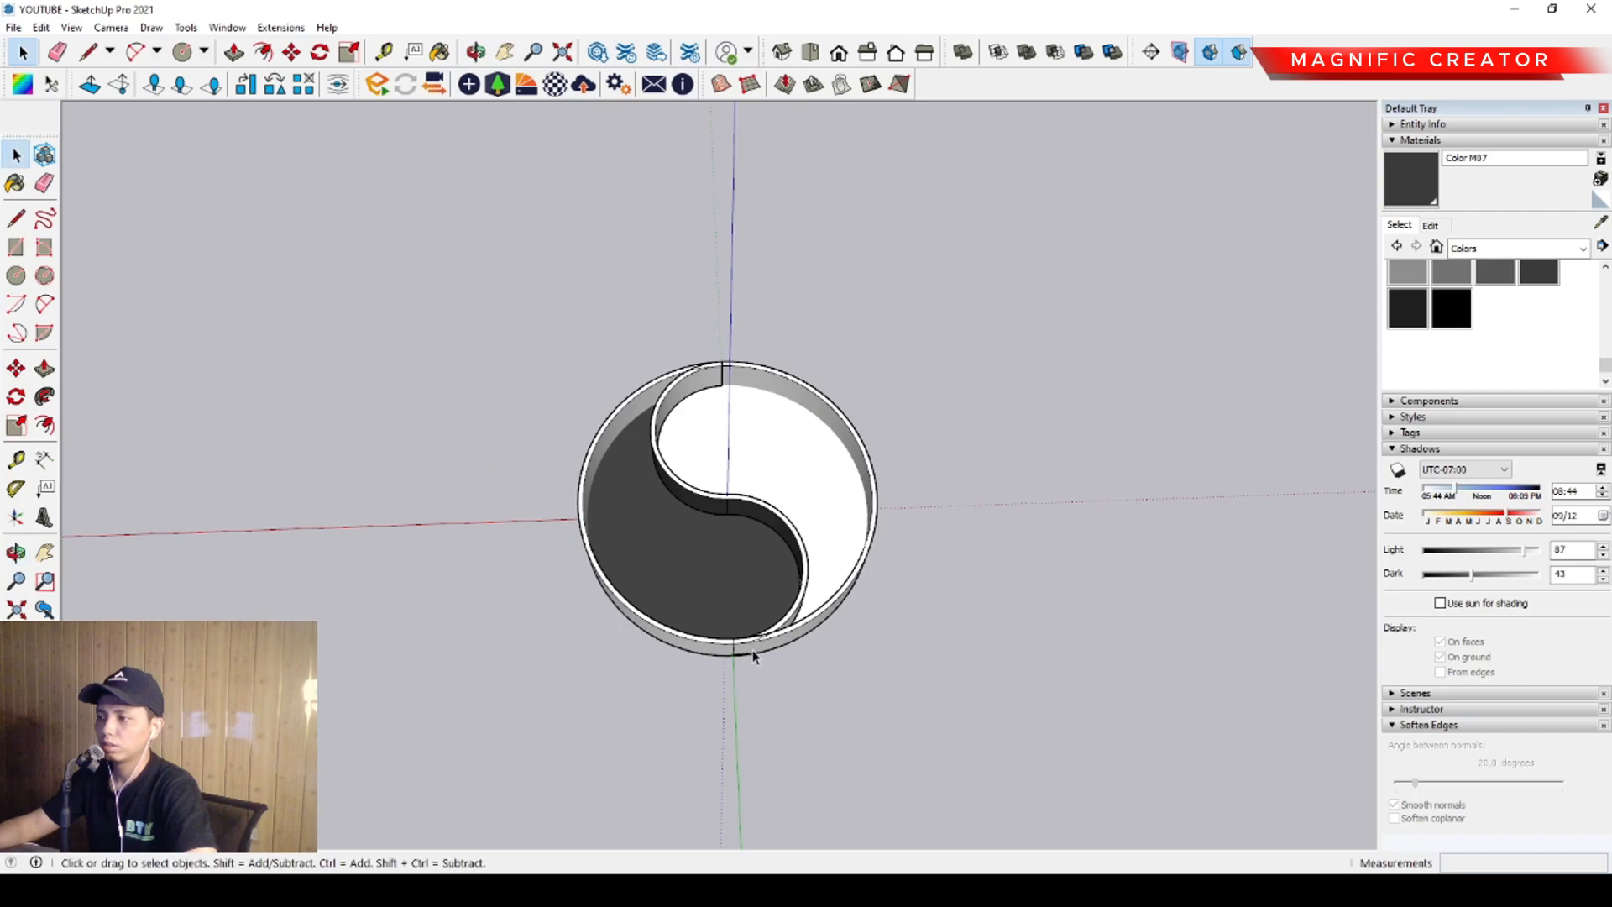
scroll(793, 529, up, 2)
middle_drag(789, 534, 785, 565)
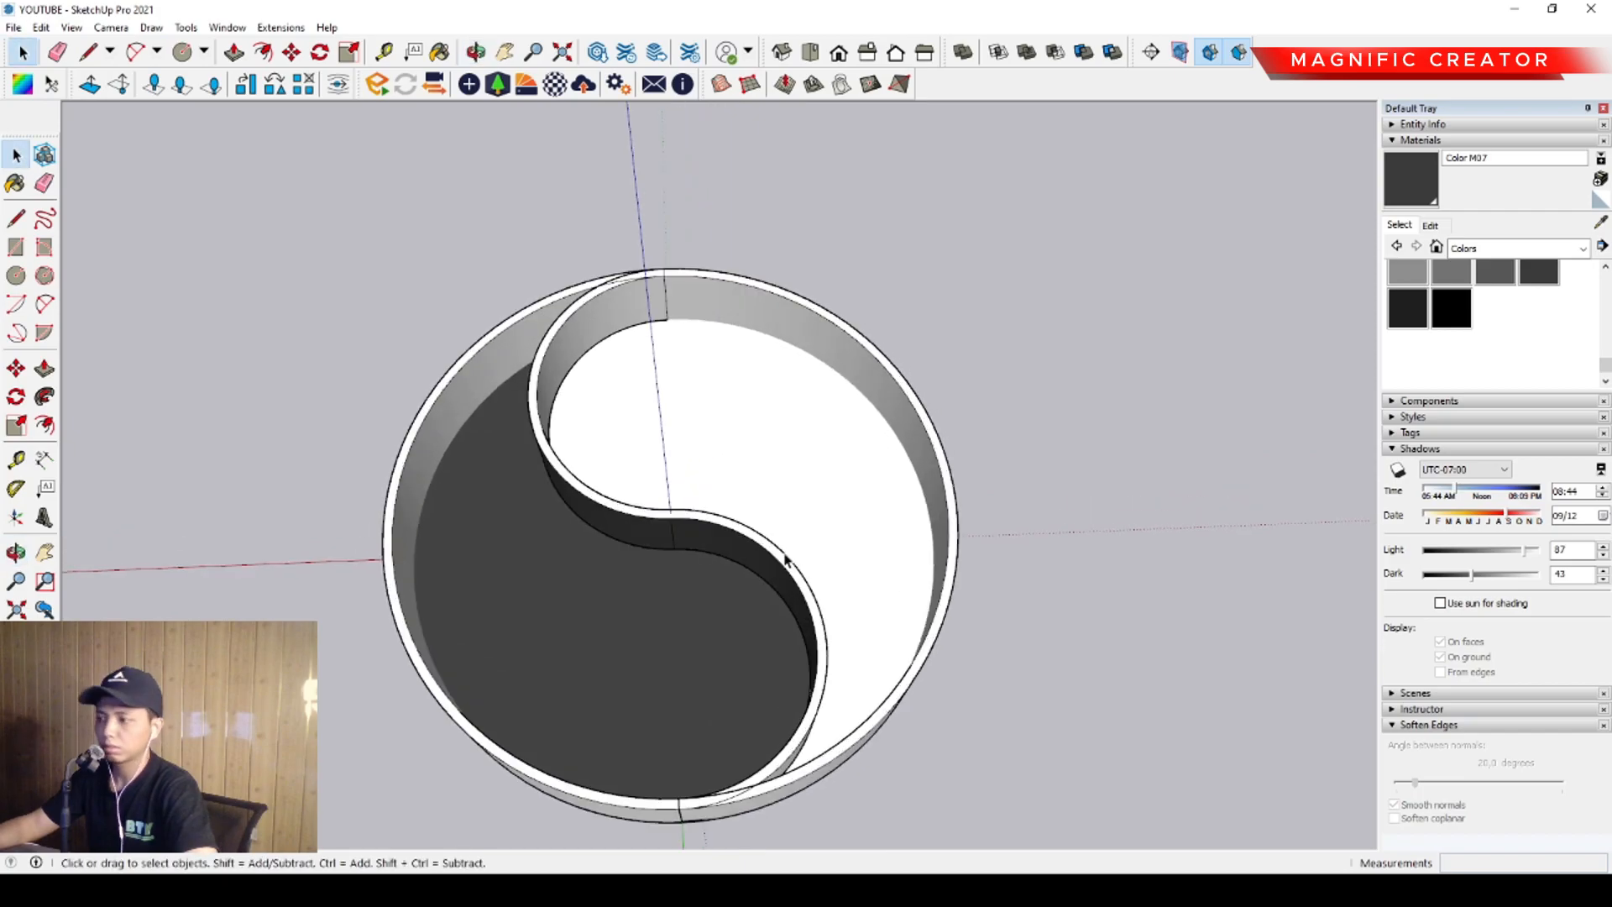
Reopen the S-shaped wall's group and offset its two top edge curves on the dark side by 10 across the wall's top face
scroll(773, 567, up, 3)
click(770, 565)
double_click(769, 557)
click(766, 555)
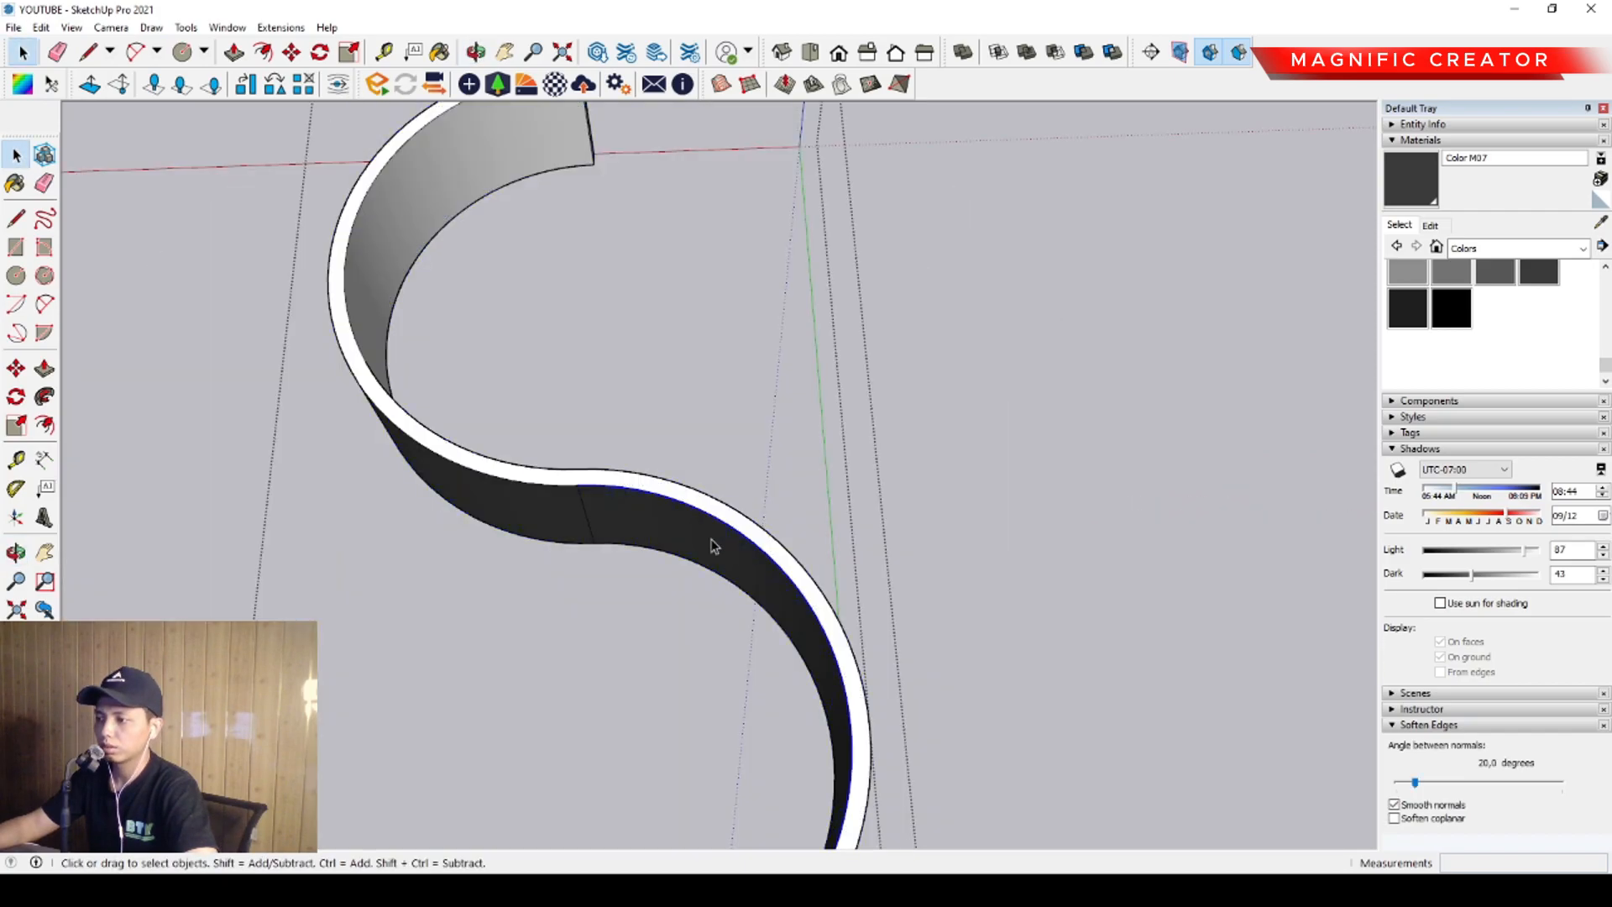
scroll(510, 486, down, 2)
middle_drag(546, 490, 571, 433)
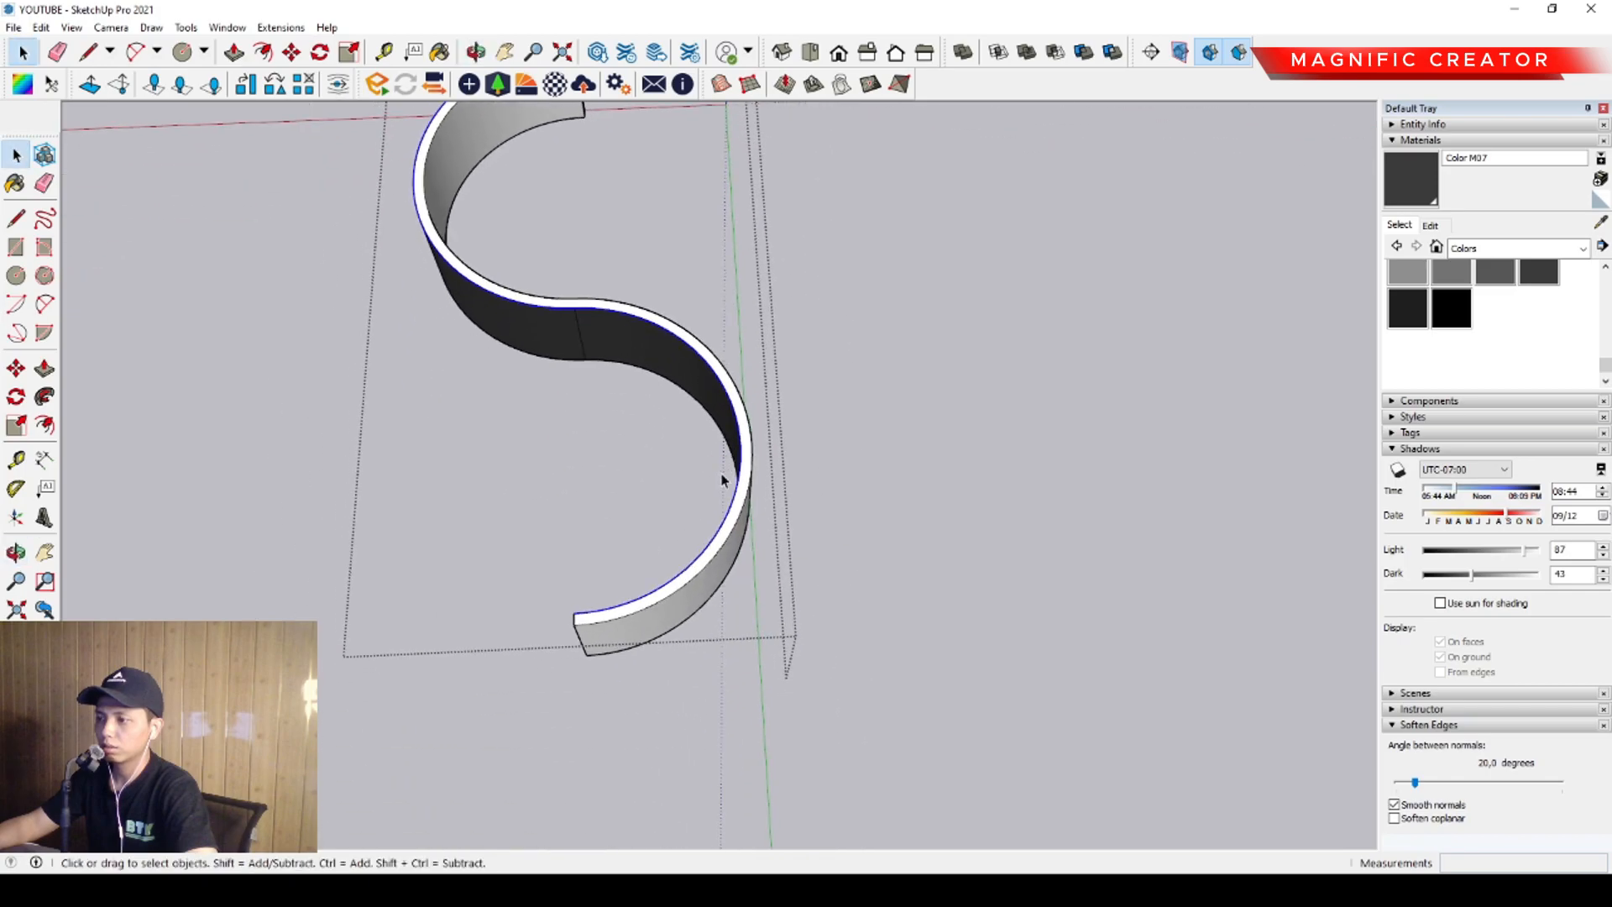
scroll(727, 473, up, 3)
key(f)
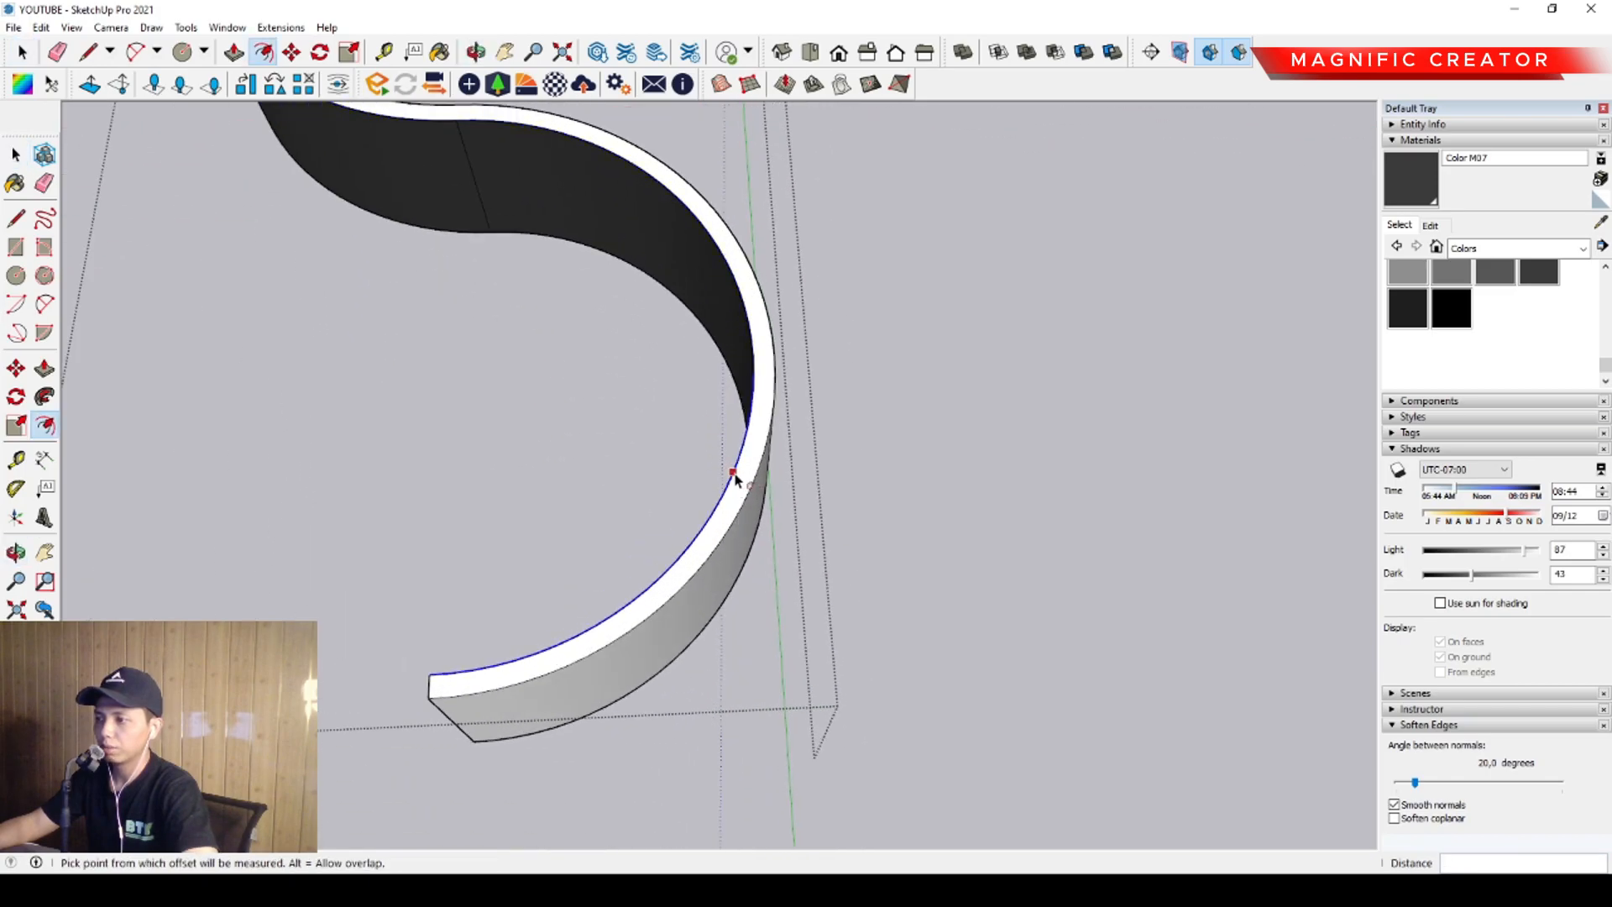
scroll(734, 477, up, 2)
click(740, 461)
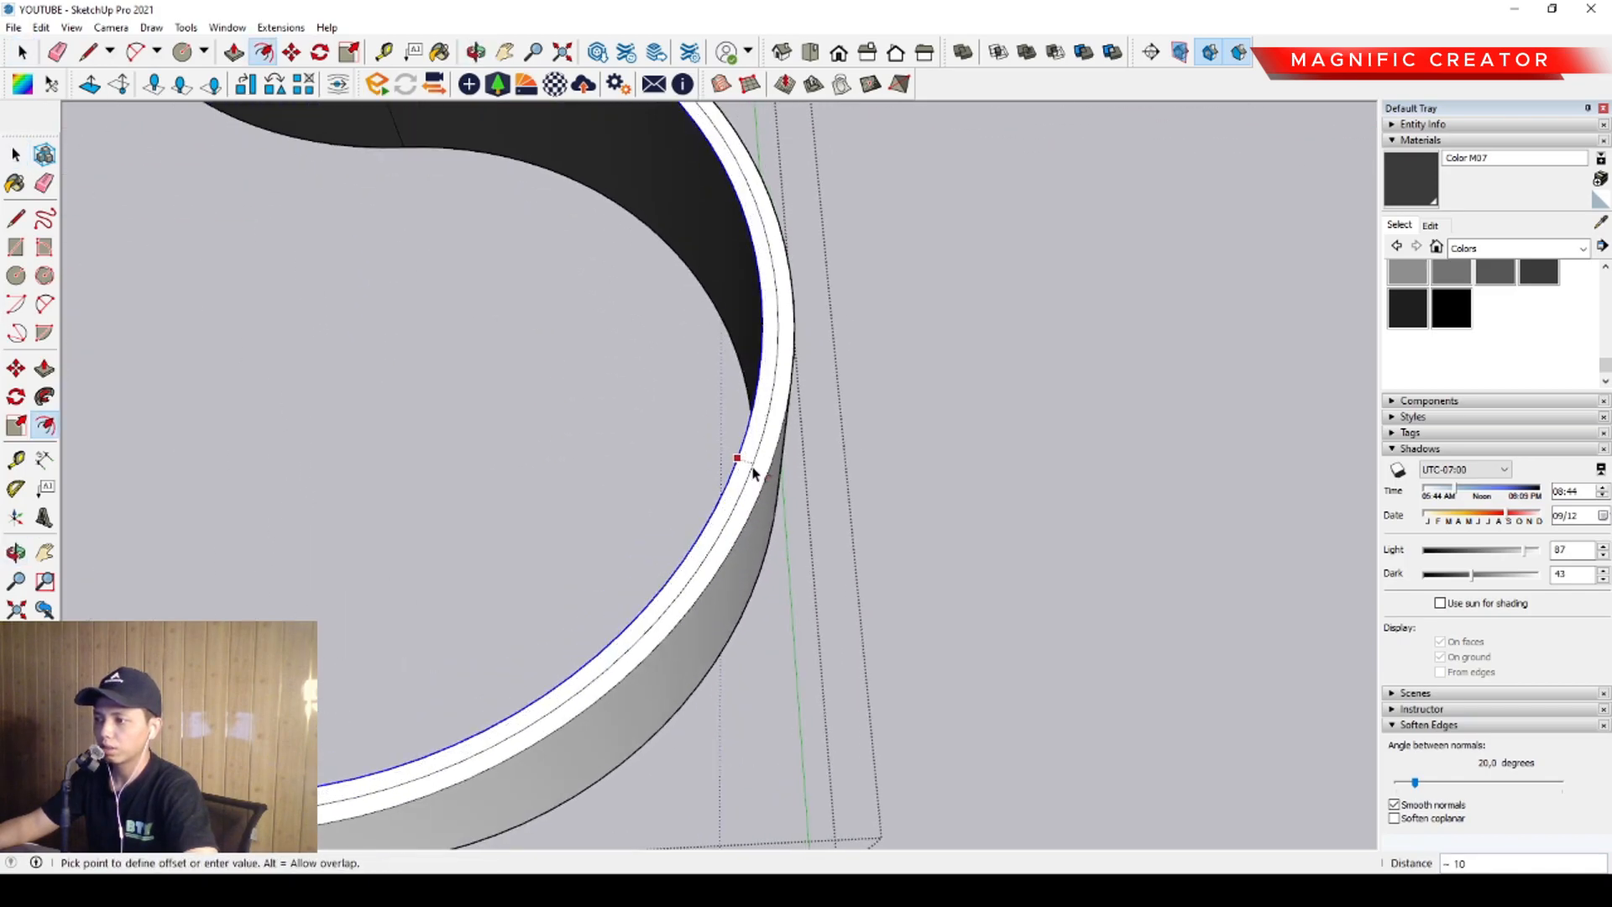
text(10)
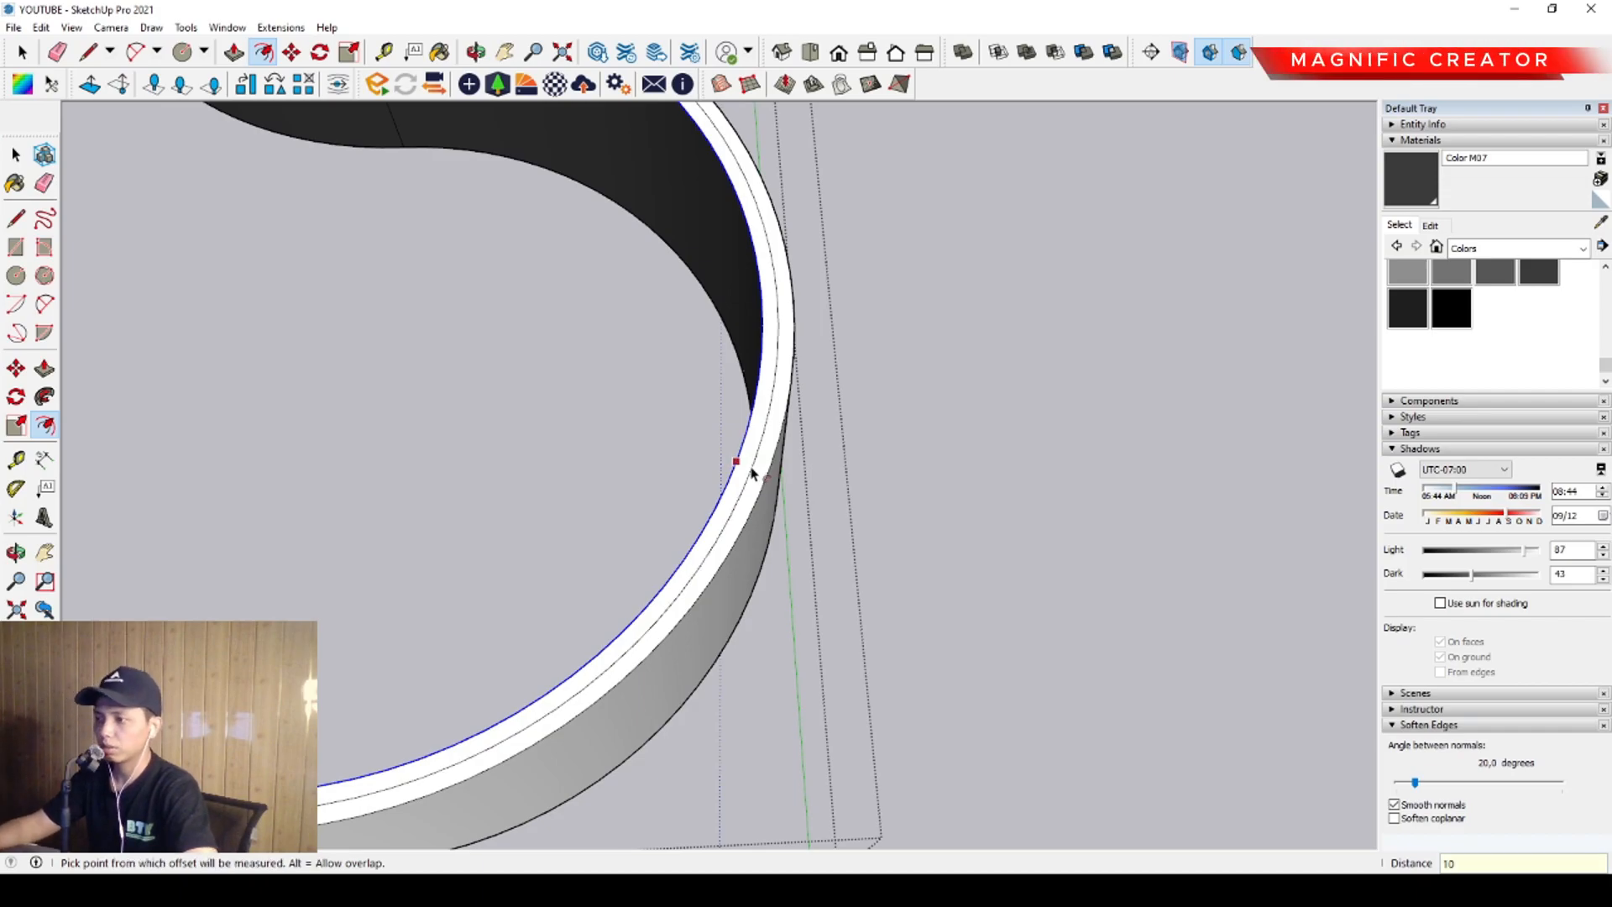
key(Return)
key(space)
Paint the top-face strip on the dark side of the S-shaped wall with Color M07 and close the group
scroll(751, 472, down, 5)
scroll(609, 286, up, 5)
scroll(613, 272, up, 1)
click(616, 262)
key(b)
scroll(573, 284, up, 2)
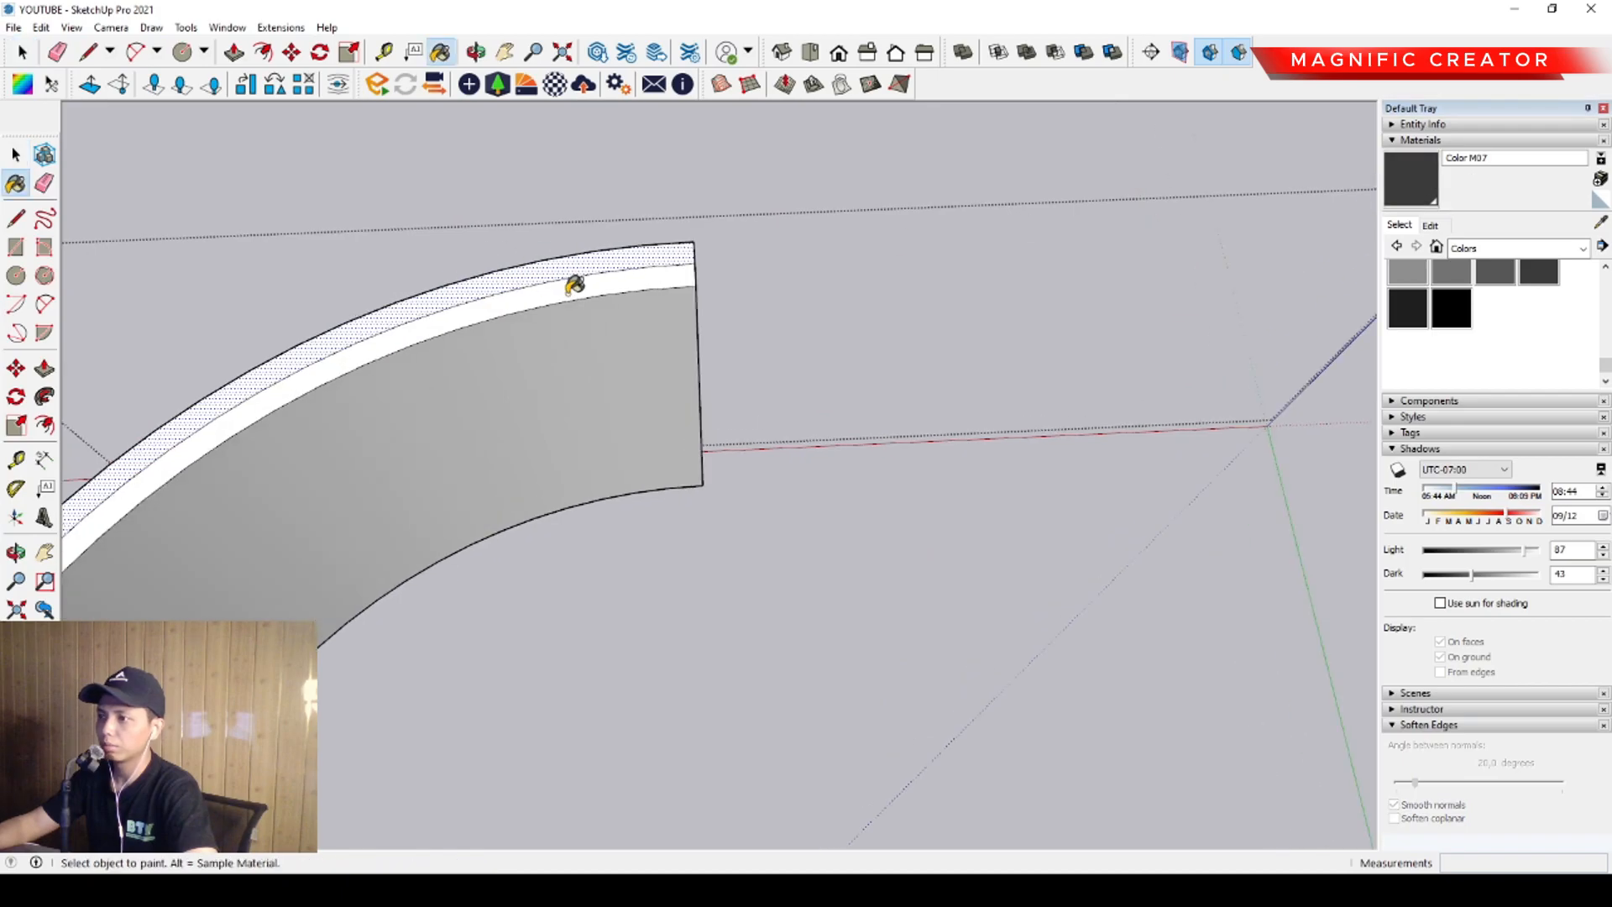
click(574, 262)
key(space)
scroll(640, 309, down, 6)
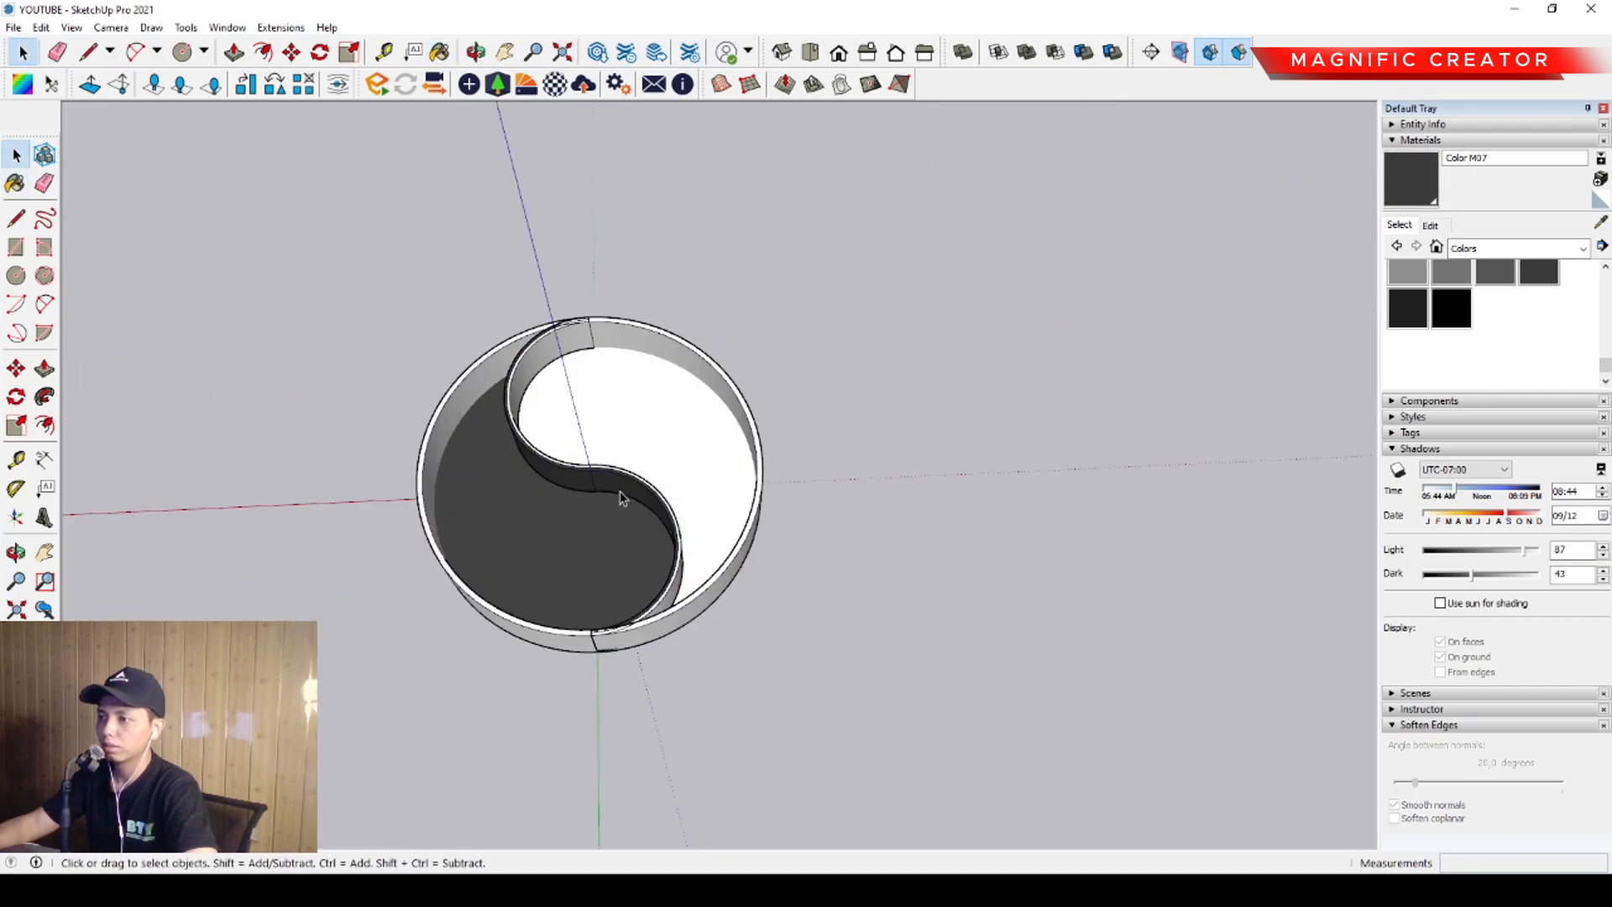
Inside the S-shaped wall's group, copy the vertical edges at the wall's two ends, then close the group
middle_drag(623, 490, 668, 425)
scroll(536, 482, up, 5)
middle_drag(525, 487, 580, 452)
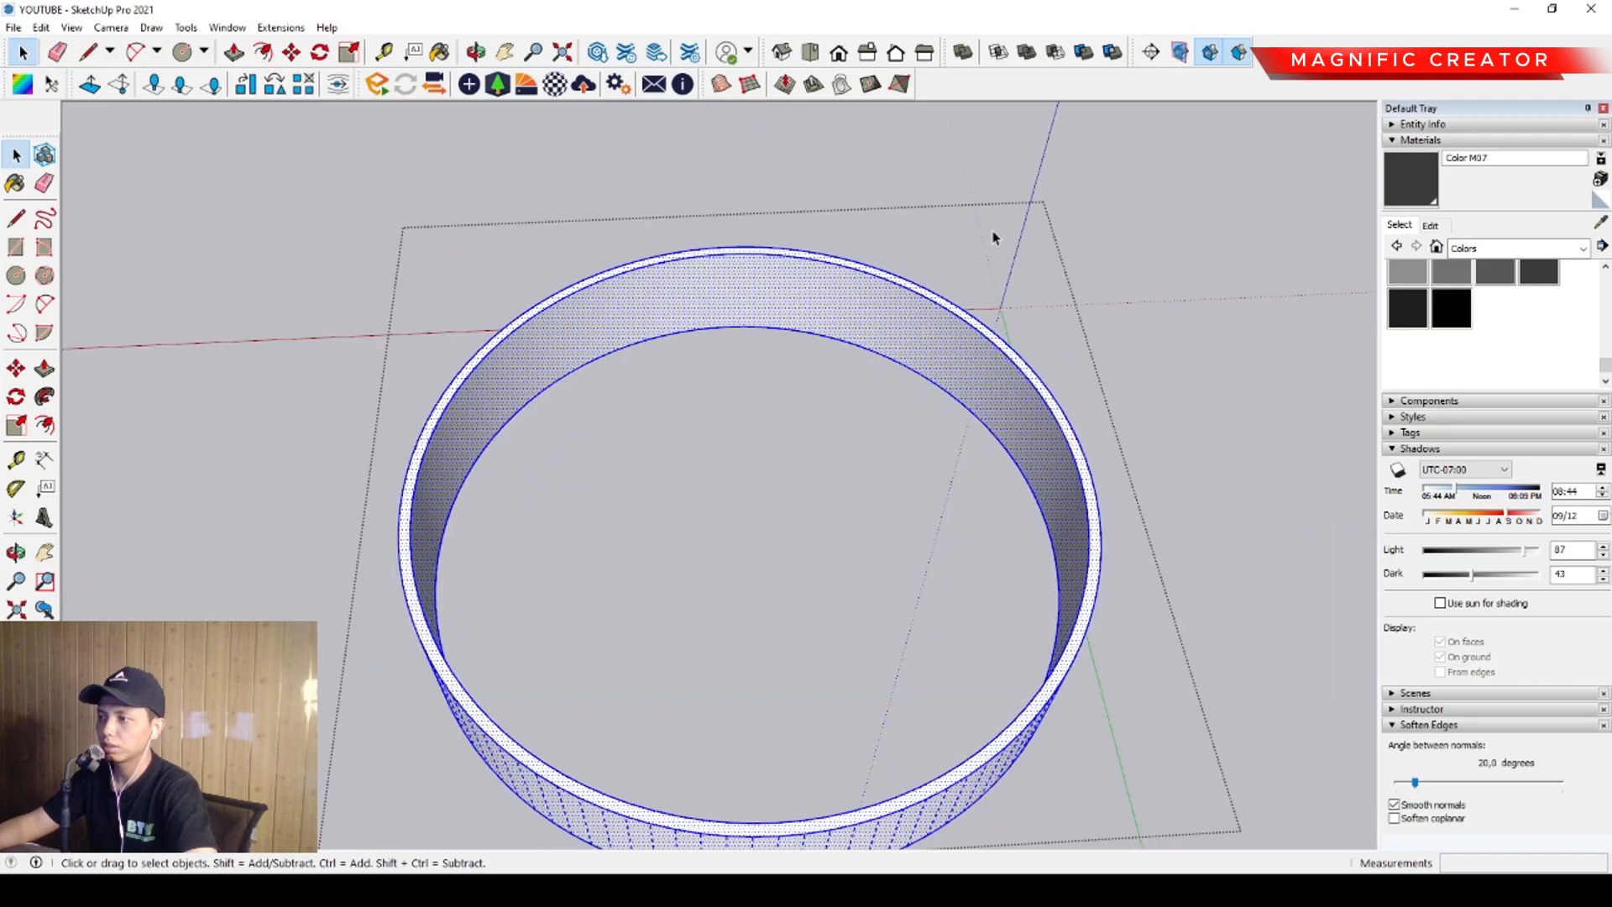
middle_drag(994, 241, 631, 332)
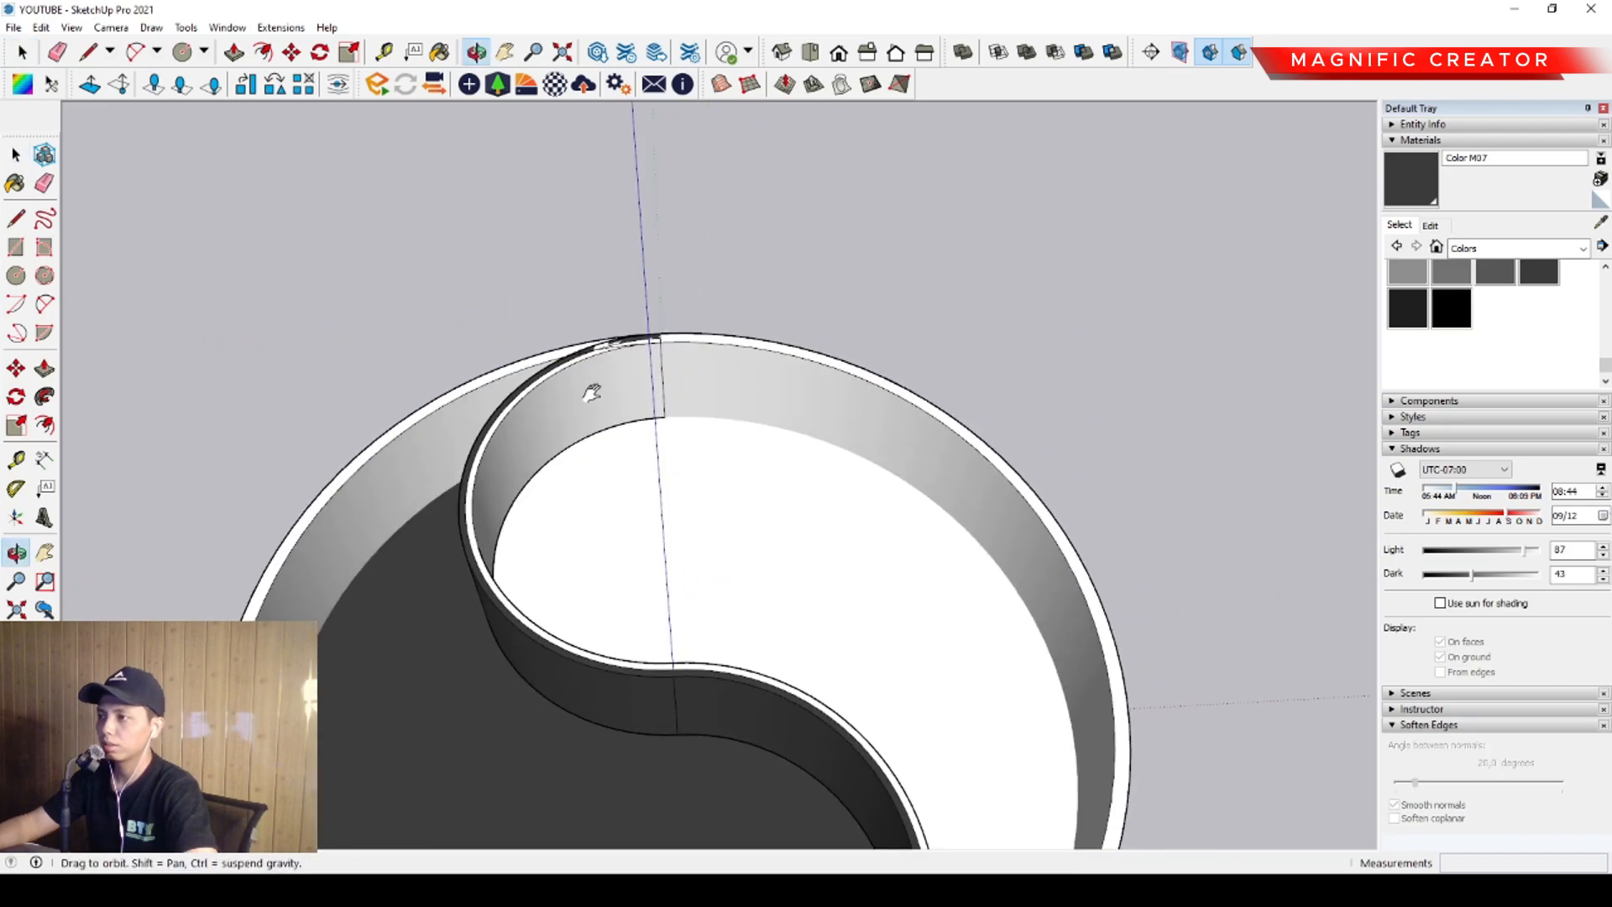
middle_drag(594, 360, 508, 448)
scroll(638, 428, up, 5)
triple_click(507, 449)
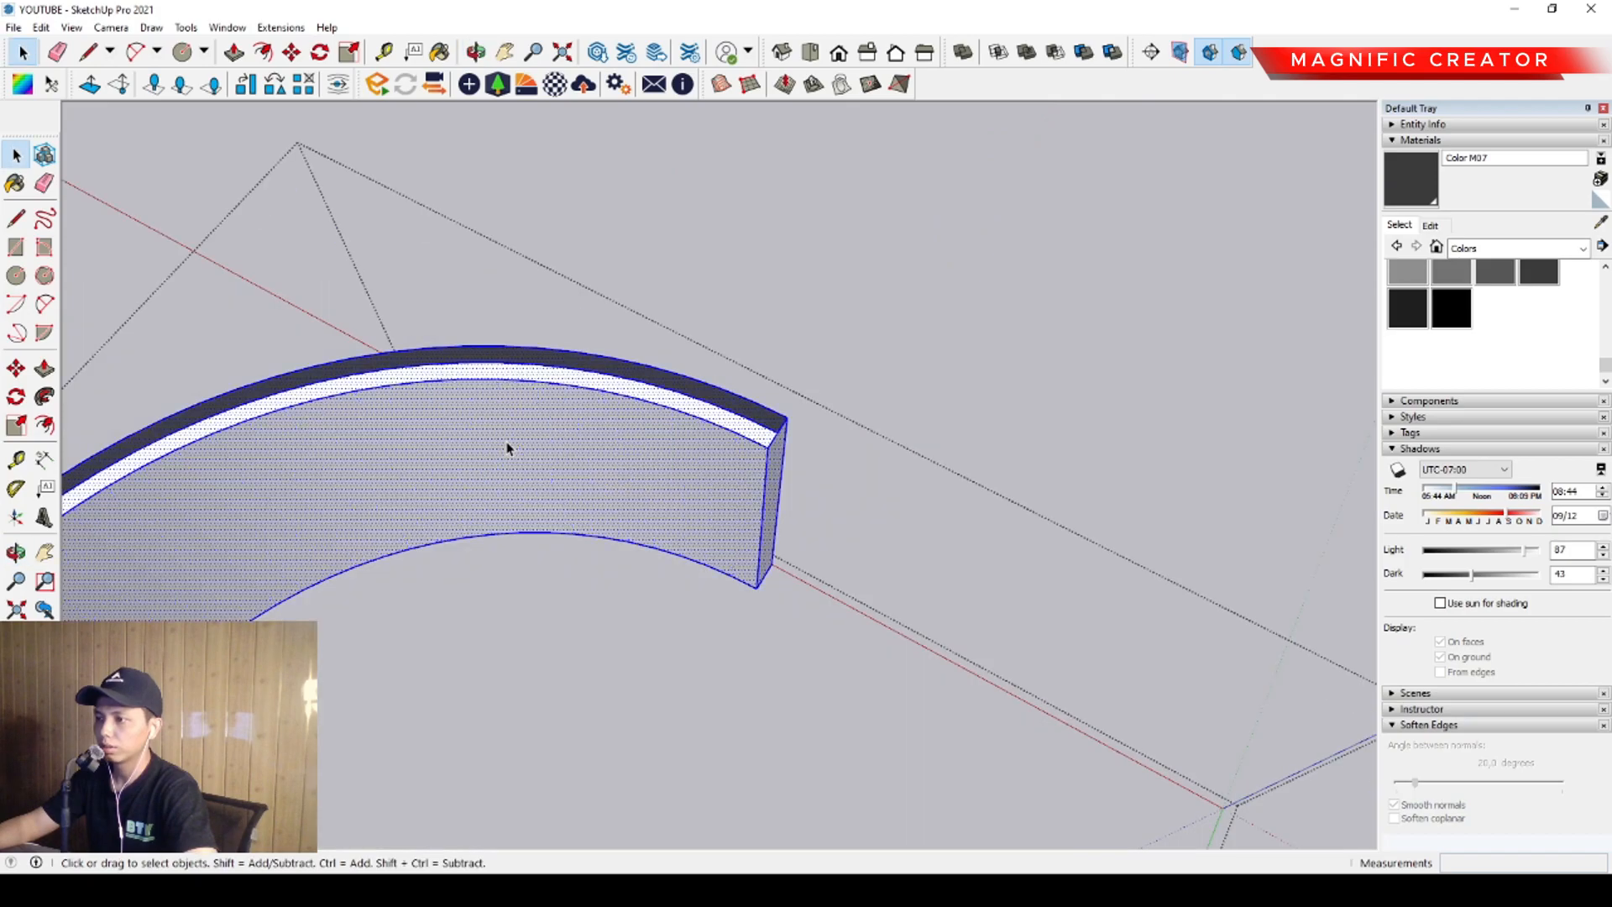
scroll(761, 475, up, 1)
click(773, 474)
scroll(765, 457, down, 7)
middle_drag(767, 461, 789, 430)
middle_drag(647, 659, 928, 695)
scroll(903, 636, up, 6)
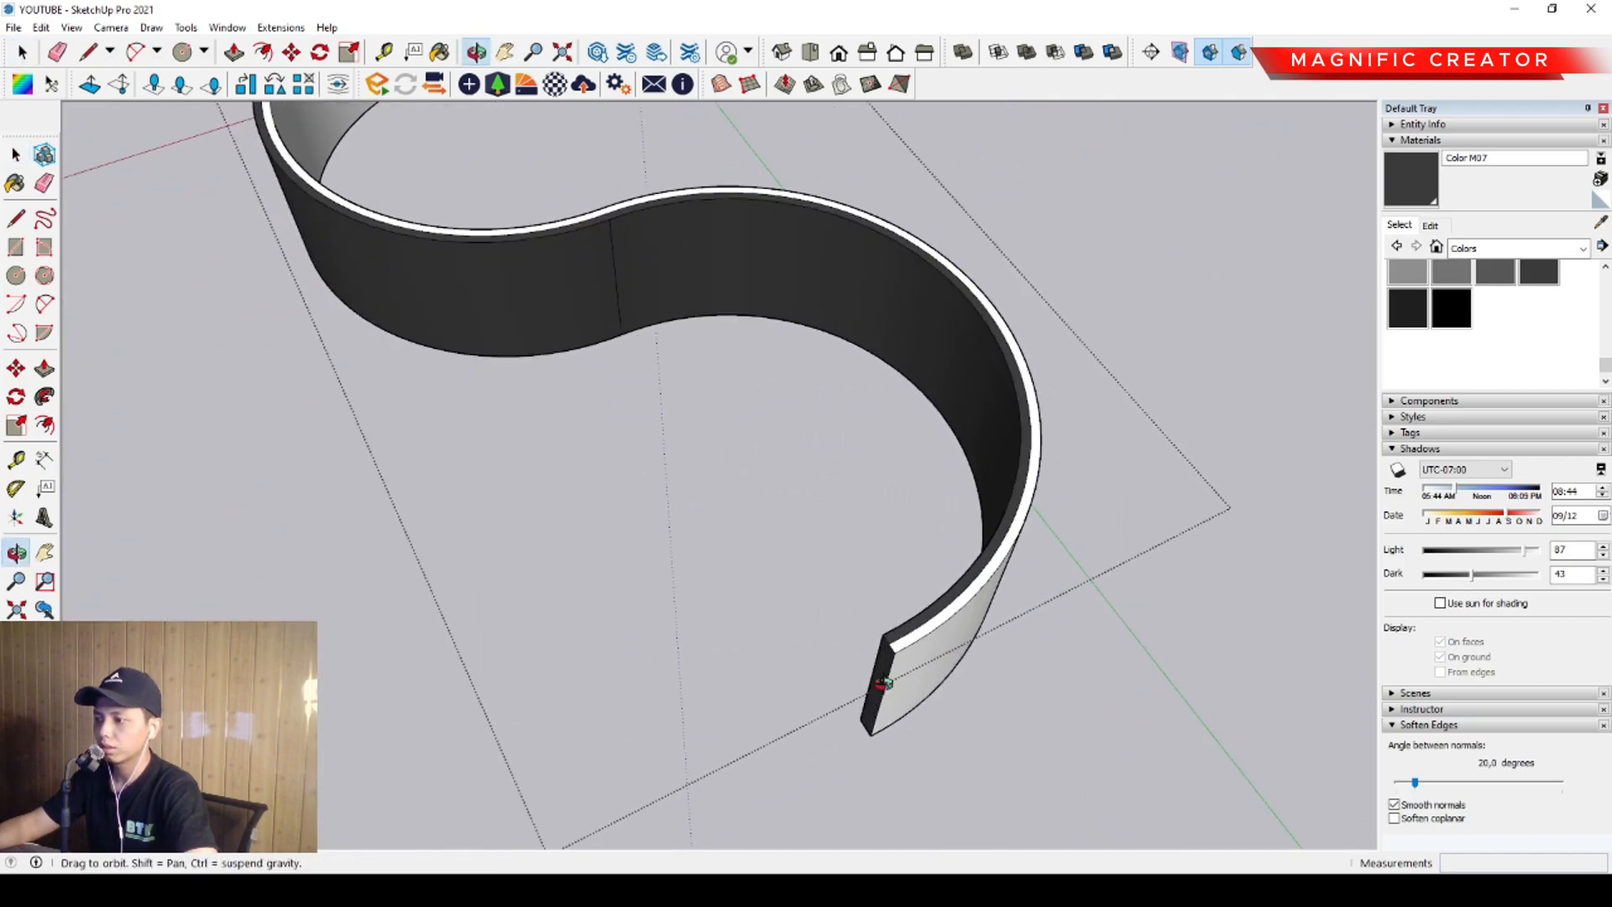
scroll(769, 655, down, 7)
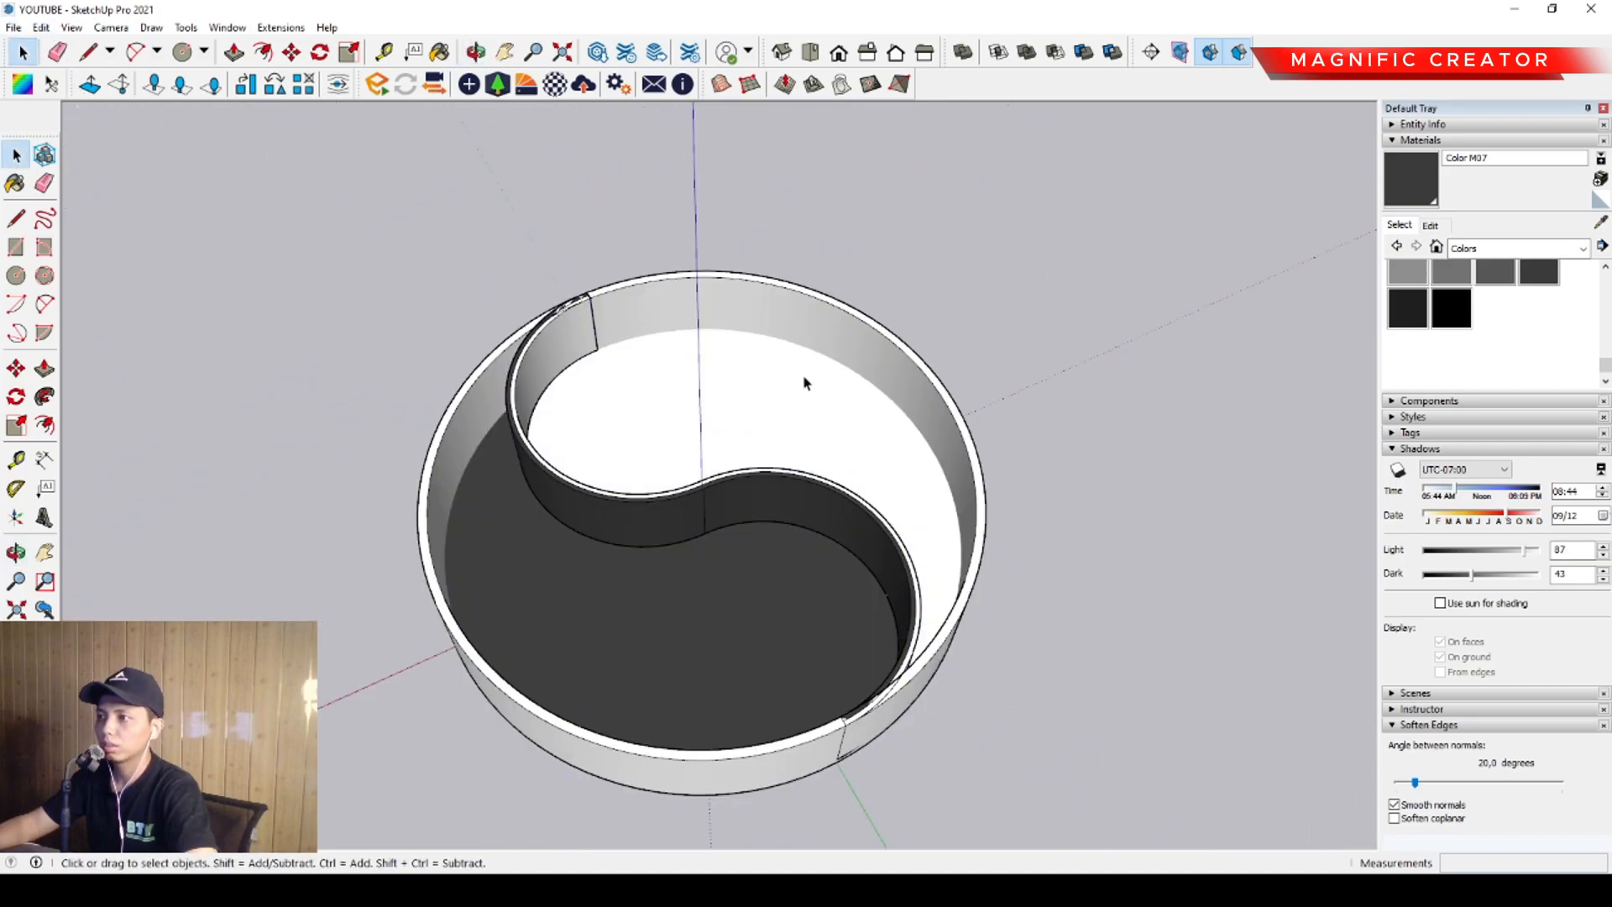
Open the ring-shaped outer wall's group and paste the copied vertical edges in place
click(768, 313)
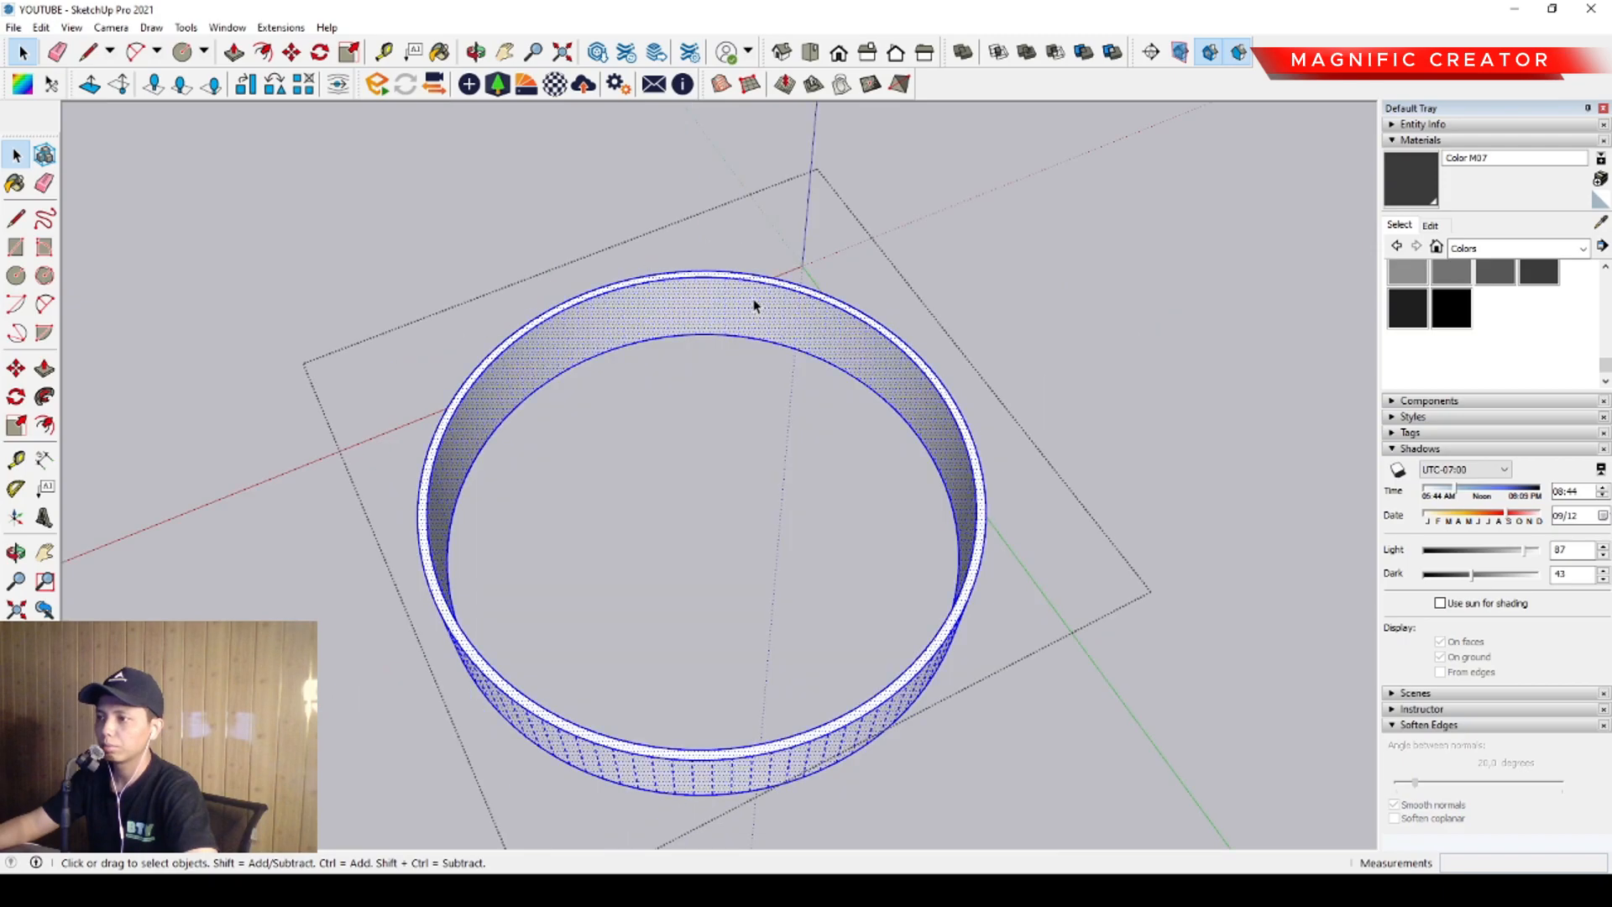
middle_drag(687, 760, 337, 210)
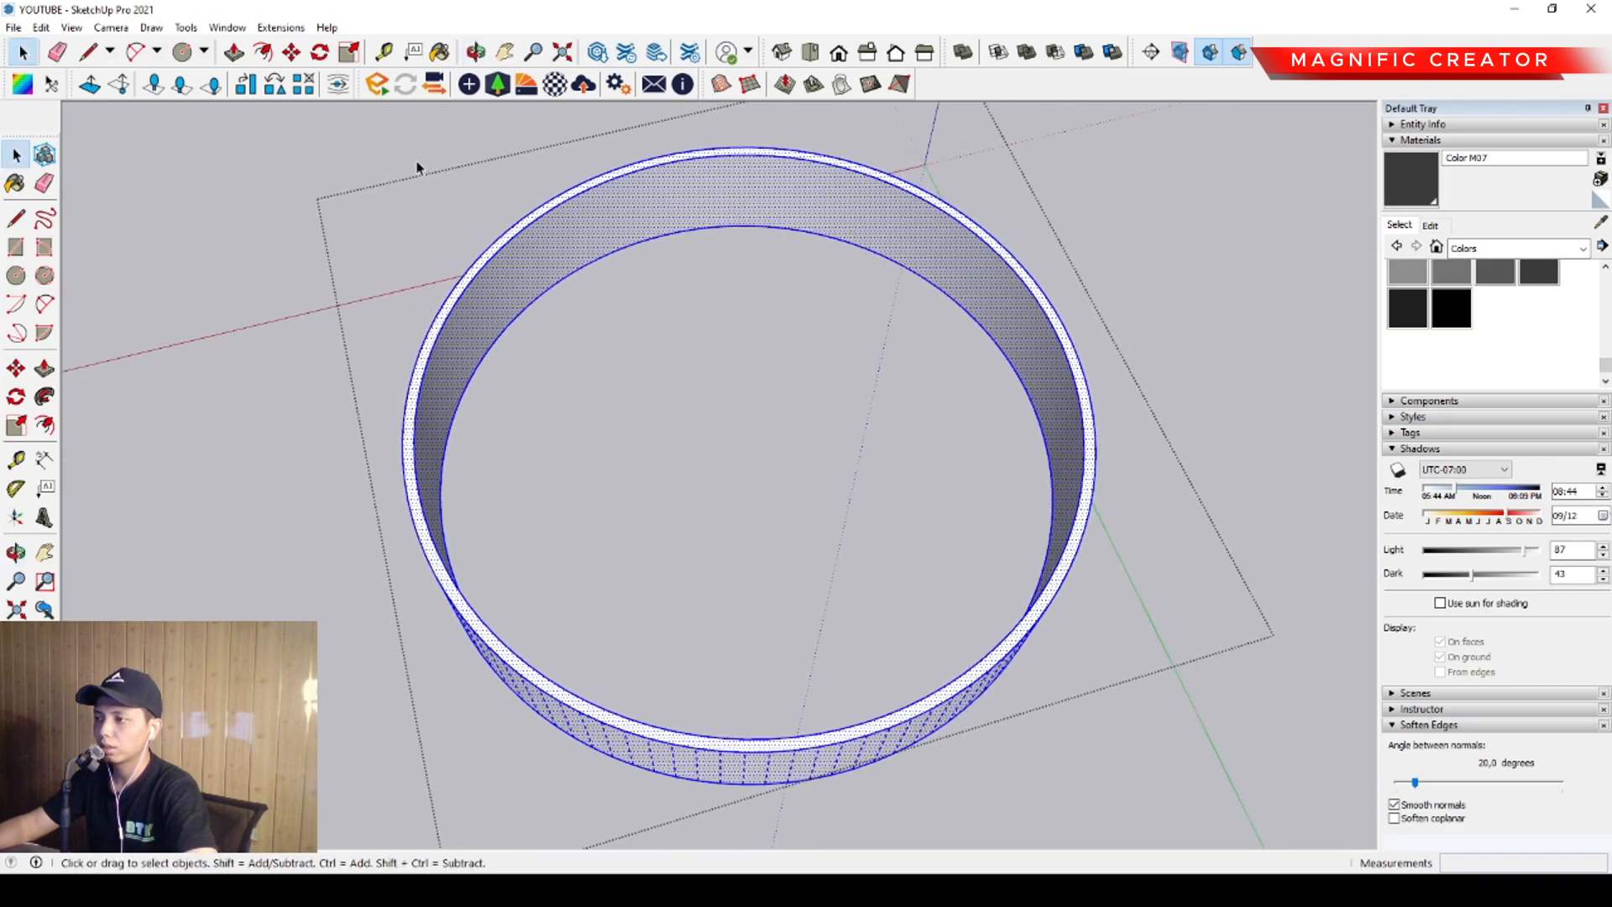
click(42, 28)
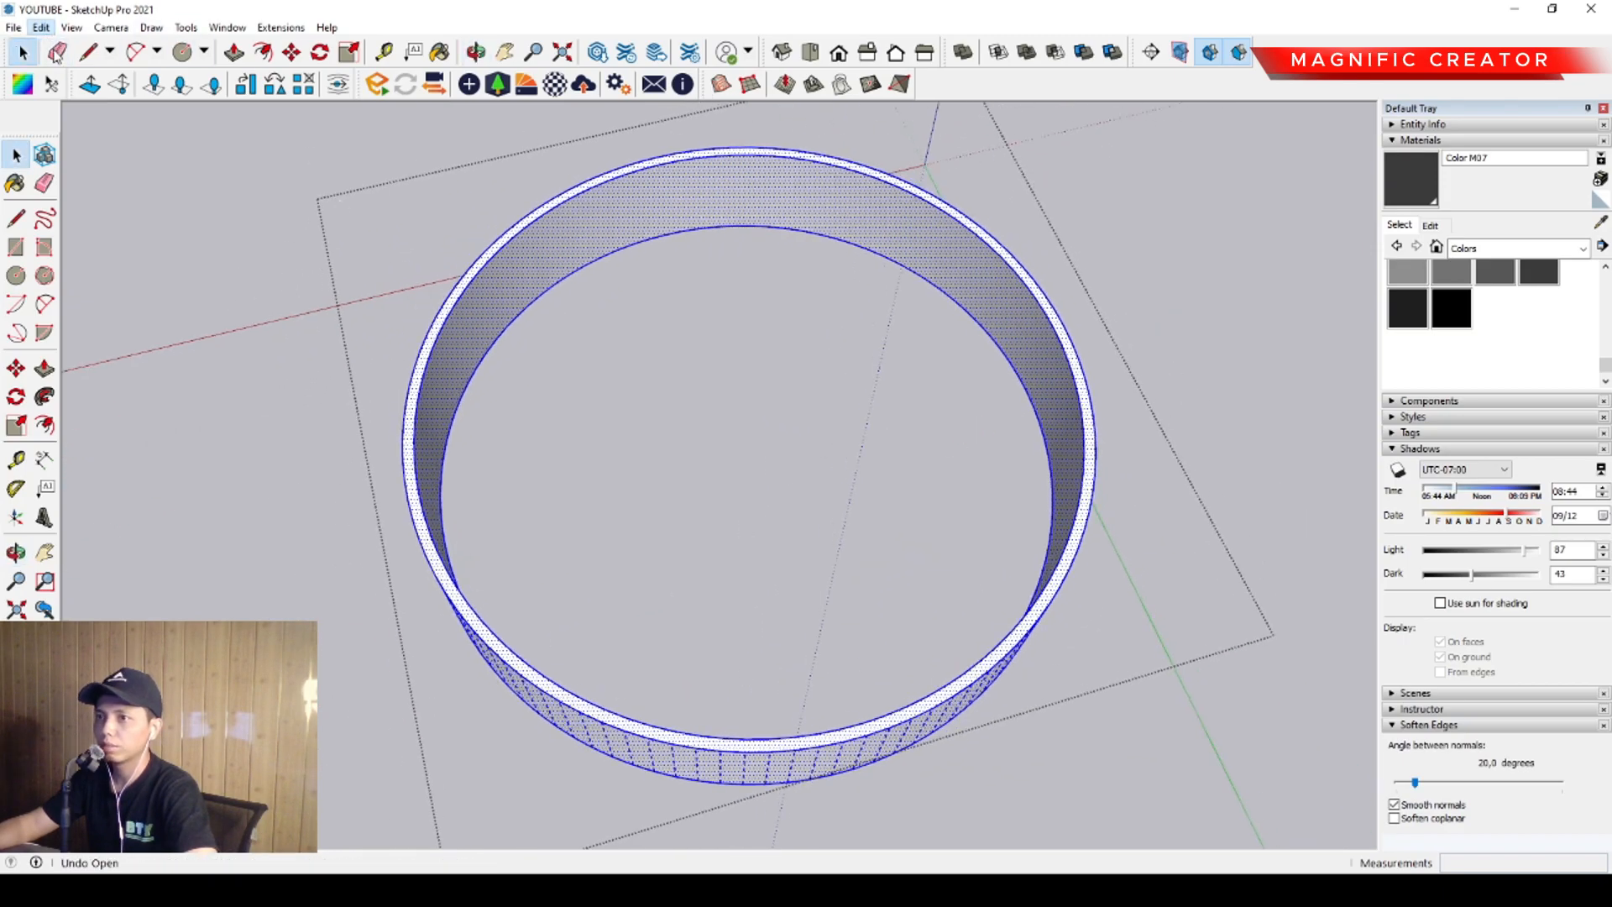
click(94, 152)
middle_drag(694, 256, 1226, 244)
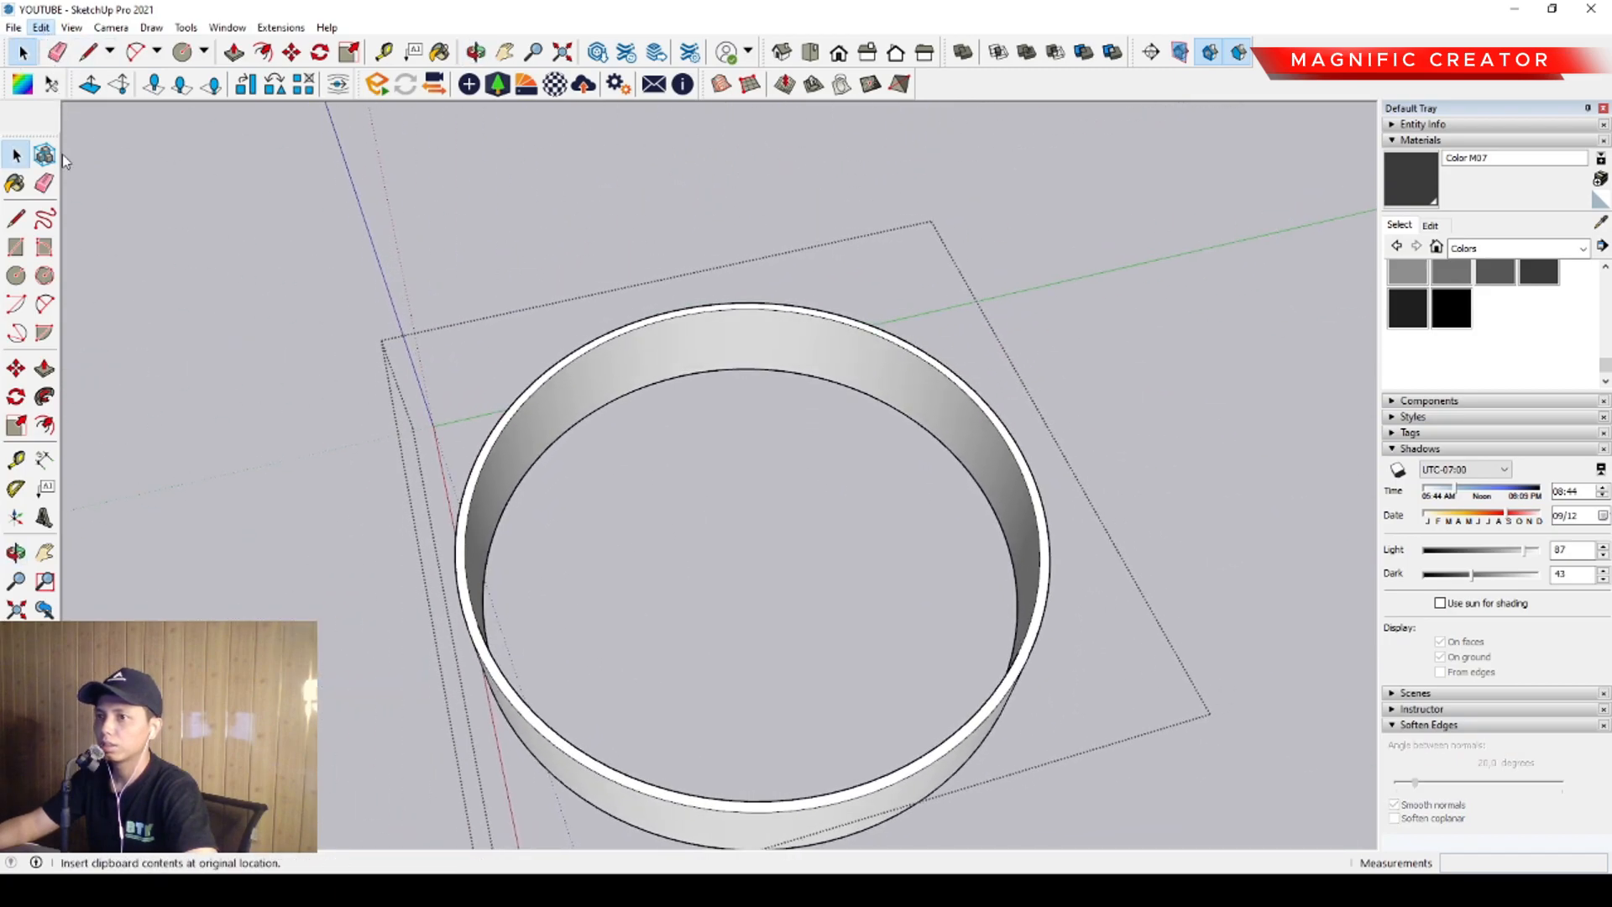
middle_drag(799, 422, 263, 374)
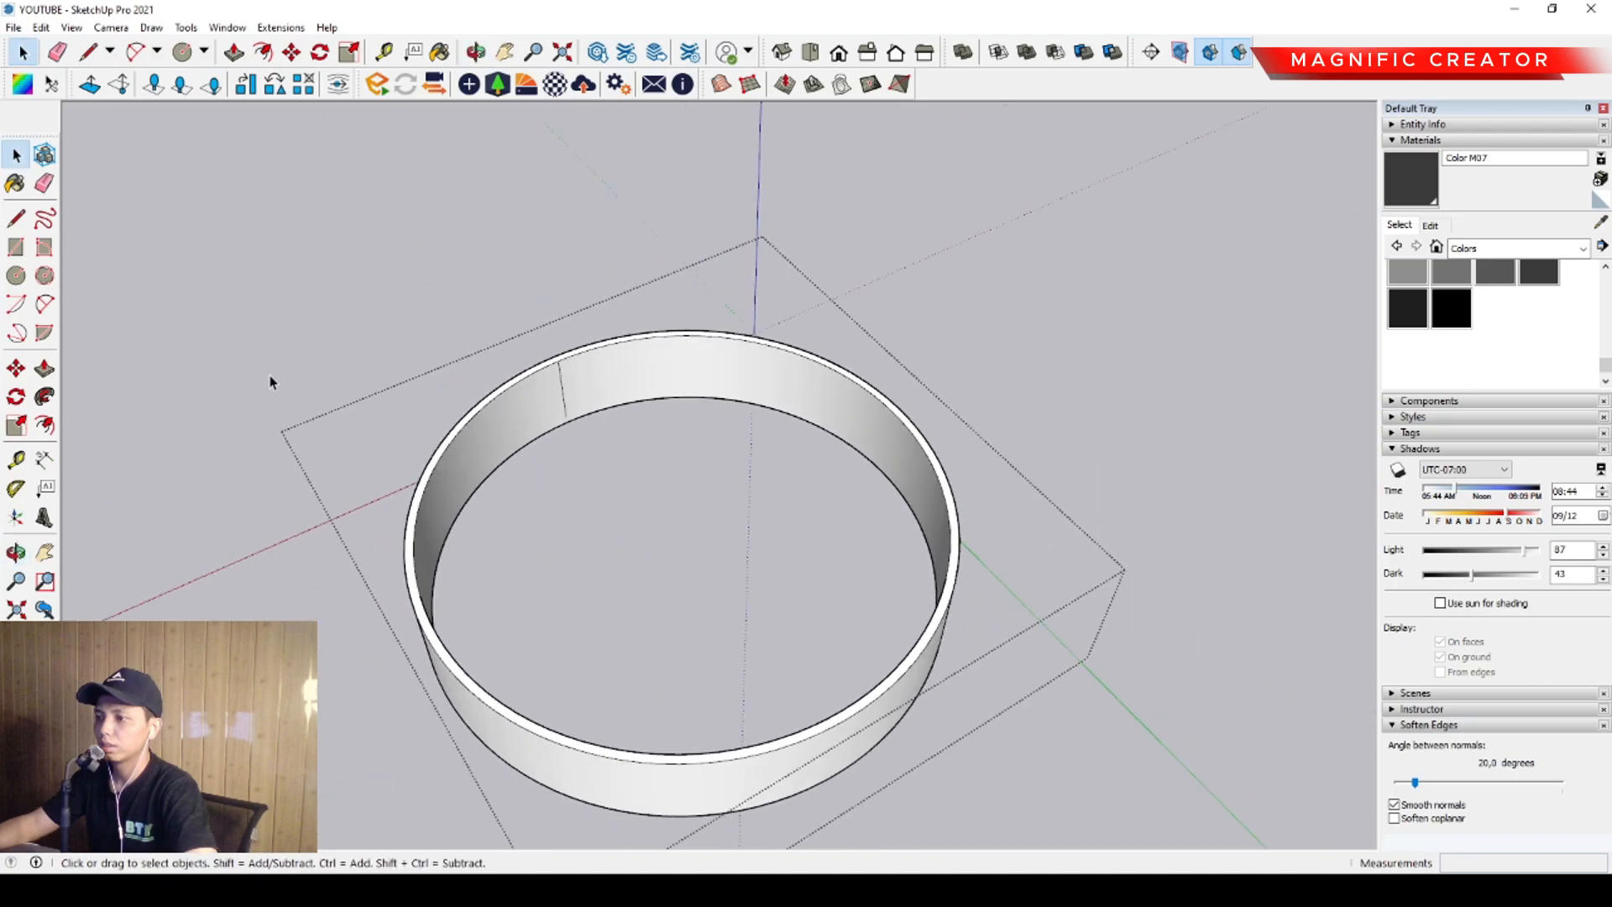
Extend the first pasted edge with a short line past the lower edge of the ring's inner face
scroll(563, 403, up, 6)
key(l)
scroll(576, 425, up, 1)
click(579, 441)
click(595, 537)
key(space)
scroll(551, 391, down, 5)
Extend the pasted edge at the opposite end past the ring's lower edge and select the inner face to check the split
middle_drag(547, 378, 756, 361)
scroll(1042, 461, up, 3)
middle_drag(1044, 464, 1072, 525)
scroll(1057, 539, up, 3)
key(l)
click(1049, 530)
click(1015, 586)
key(space)
scroll(1071, 526, down, 5)
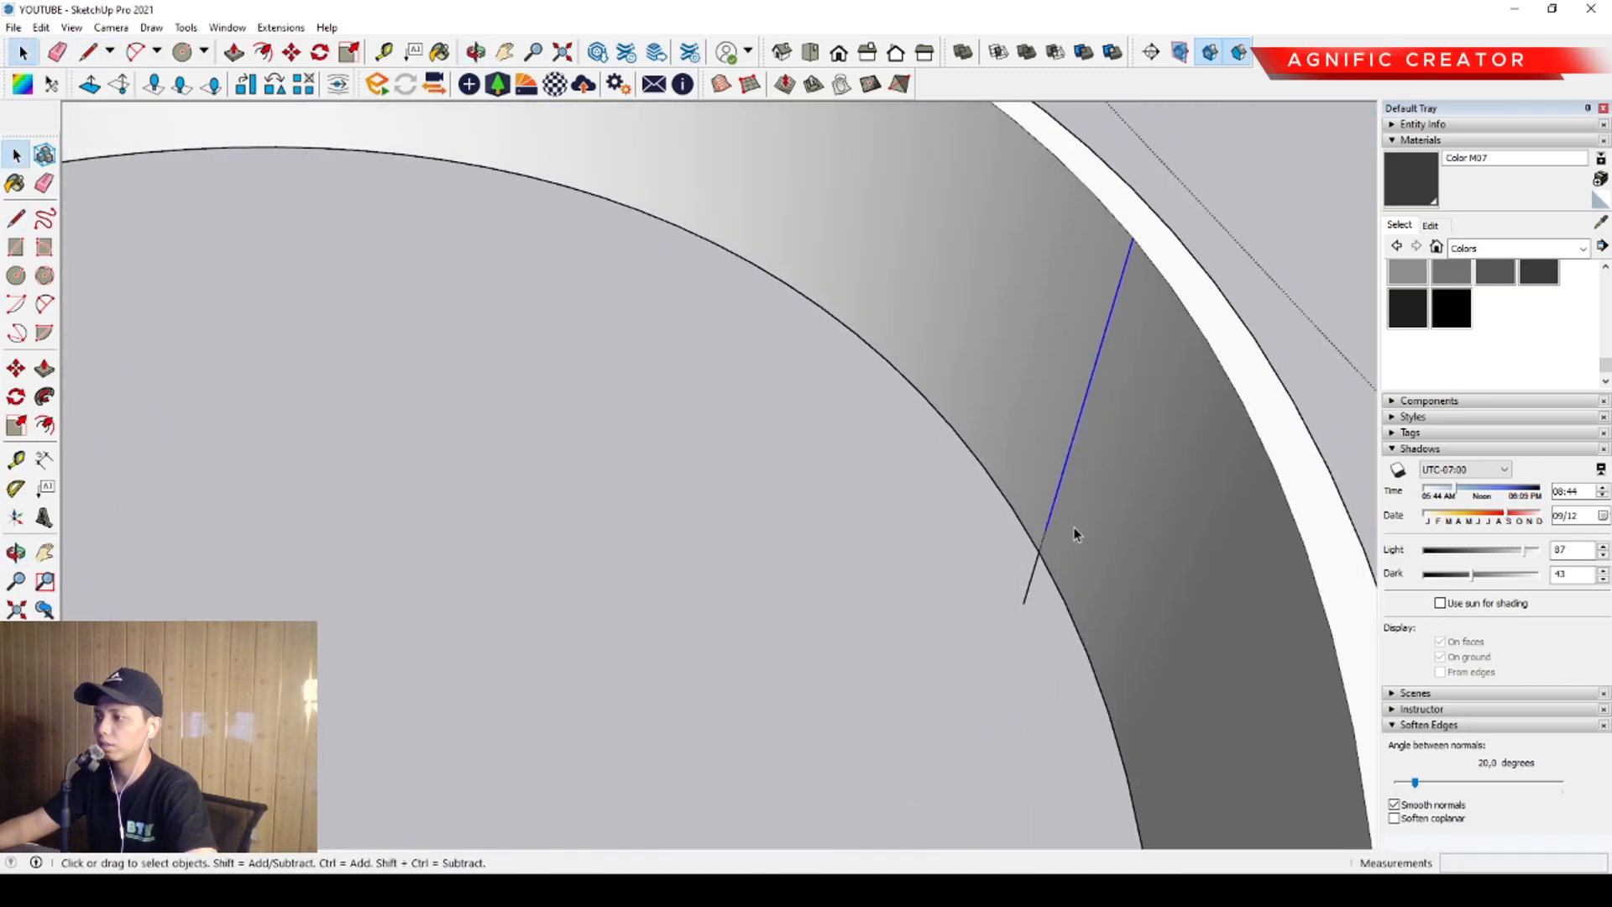
click(1035, 431)
scroll(1034, 430, down, 3)
middle_drag(1035, 432, 630, 483)
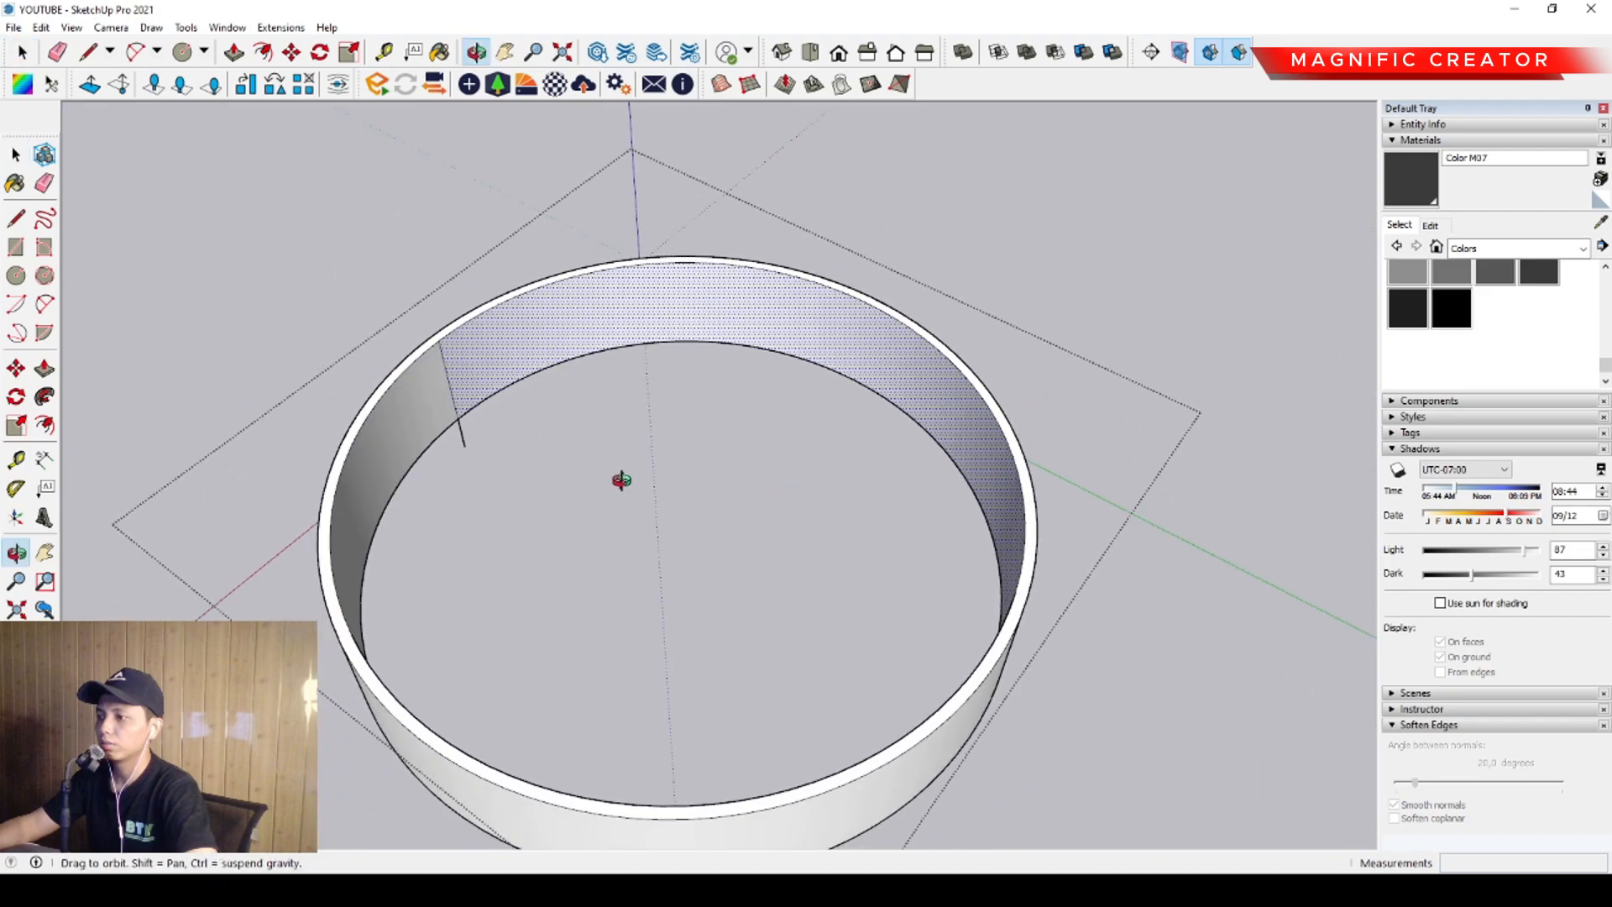
Erase the two line ends overhanging the lower edge of the ring's inner face
scroll(466, 445, up, 4)
key(e)
click(459, 424)
scroll(547, 418, down, 5)
middle_drag(554, 414, 1173, 479)
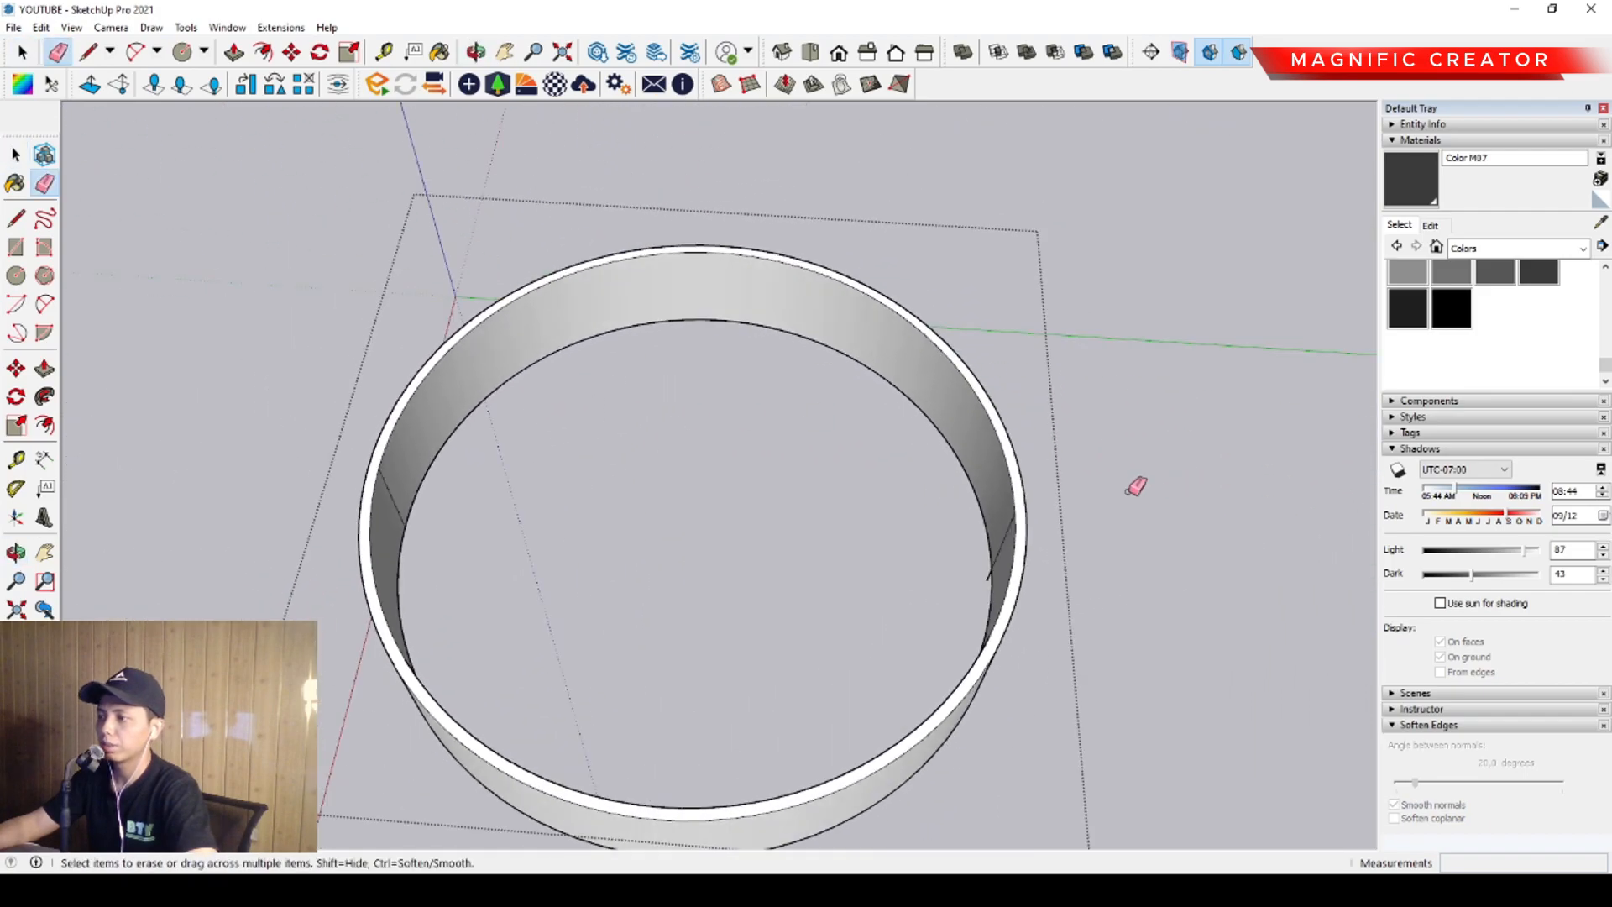
scroll(1019, 557, up, 6)
scroll(1014, 608, down, 5)
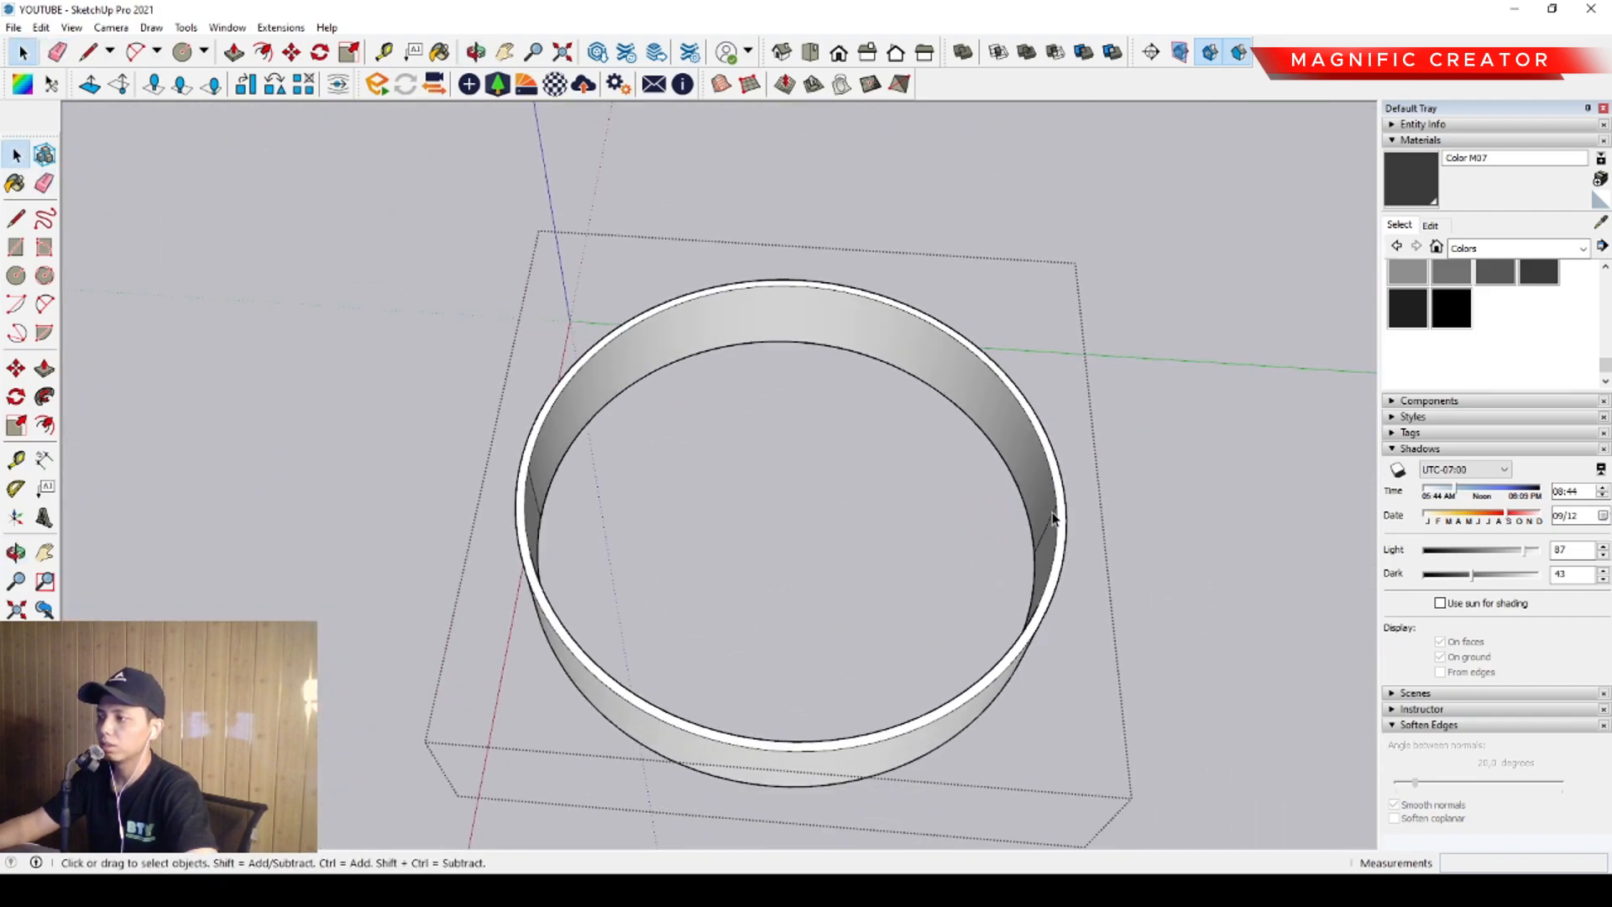
With the rest of the model shown, paint the ring's inner face around the dark floor half with Color M07
middle_drag(1013, 609, 633, 428)
scroll(738, 363, up, 2)
key(space)
click(773, 360)
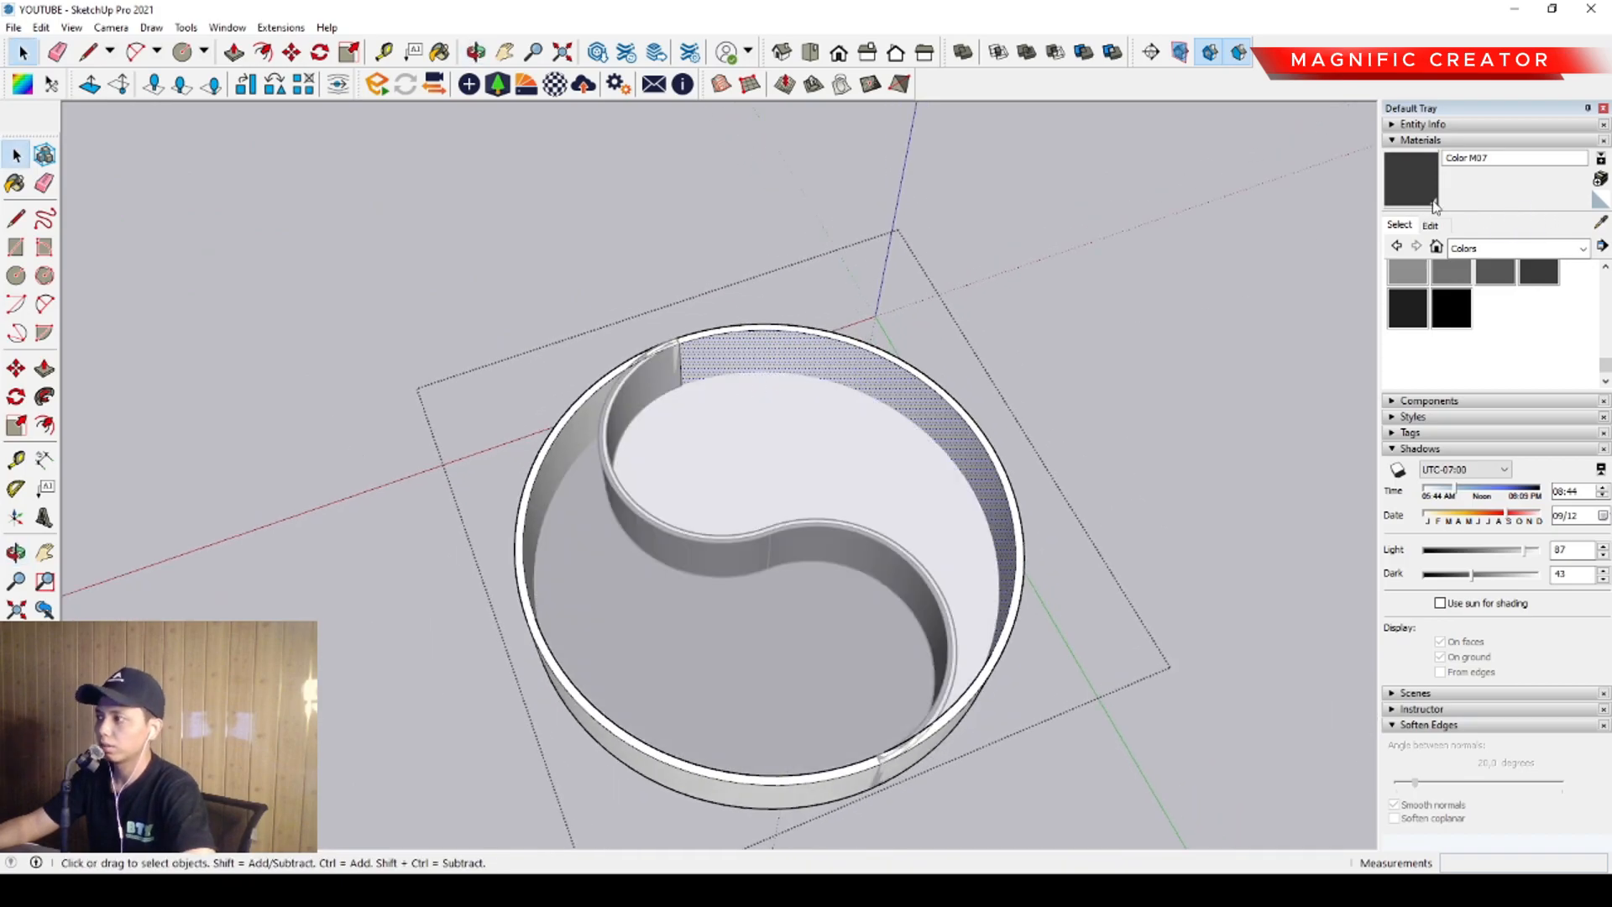
click(1434, 205)
scroll(612, 471, up, 3)
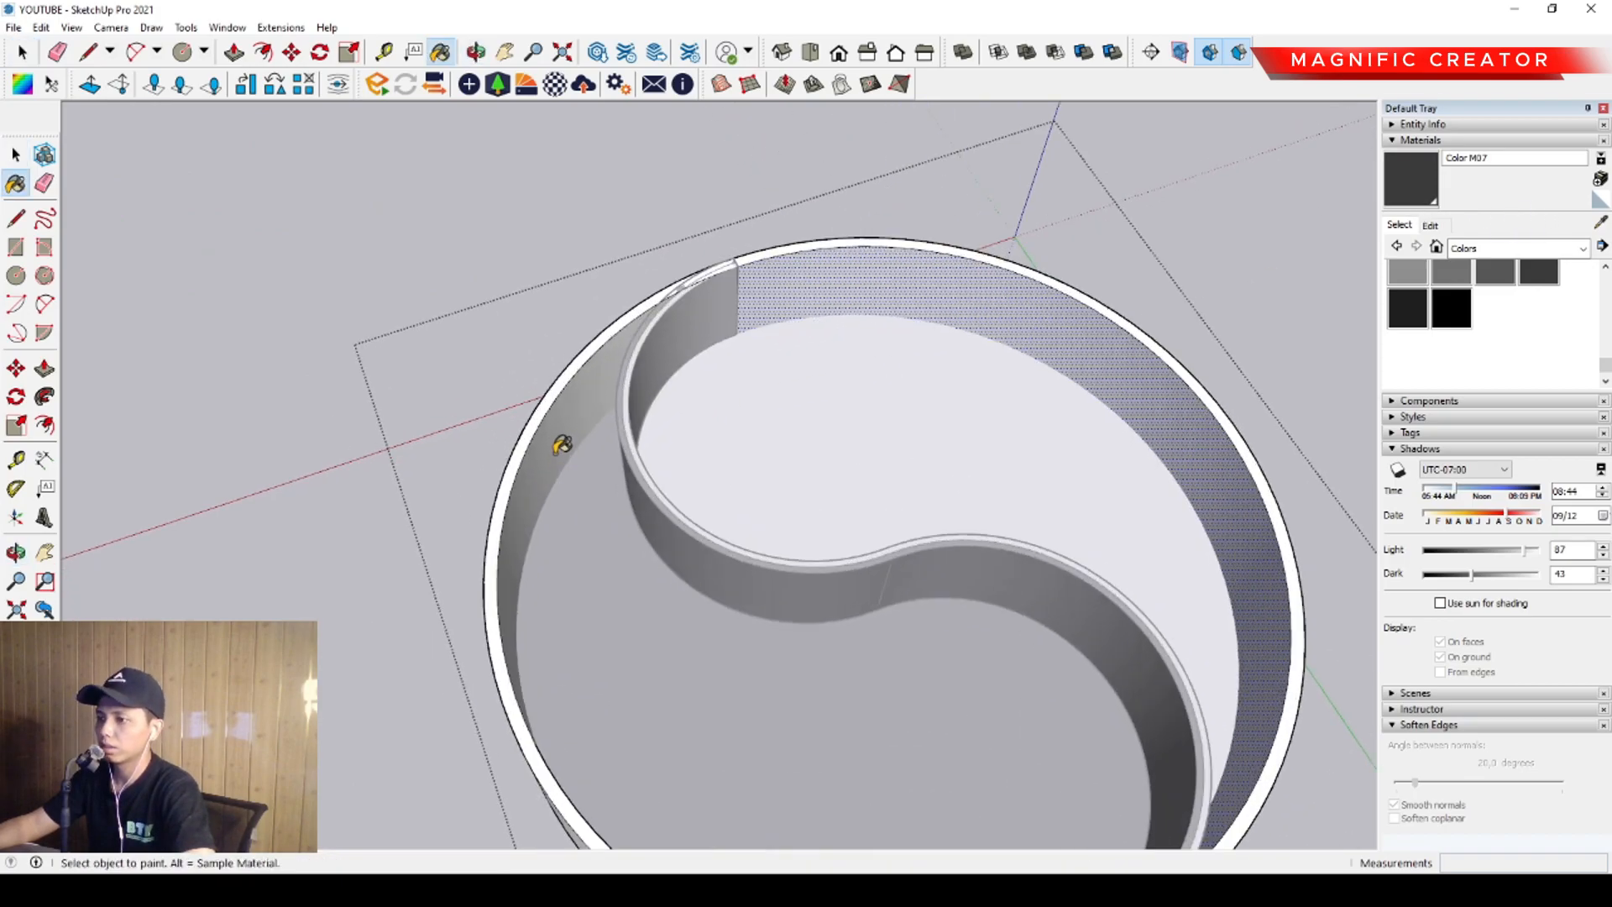
click(559, 453)
key(space)
Draw a line across the ring's rim from the inner-face split at one divider end and erase the part overhanging outside
scroll(556, 468, down, 2)
shift+middle_drag(560, 473, 576, 407)
scroll(948, 714, up, 2)
shift+middle_drag(949, 709, 839, 566)
scroll(838, 566, up, 2)
key(l)
click(837, 565)
scroll(840, 571, down, 2)
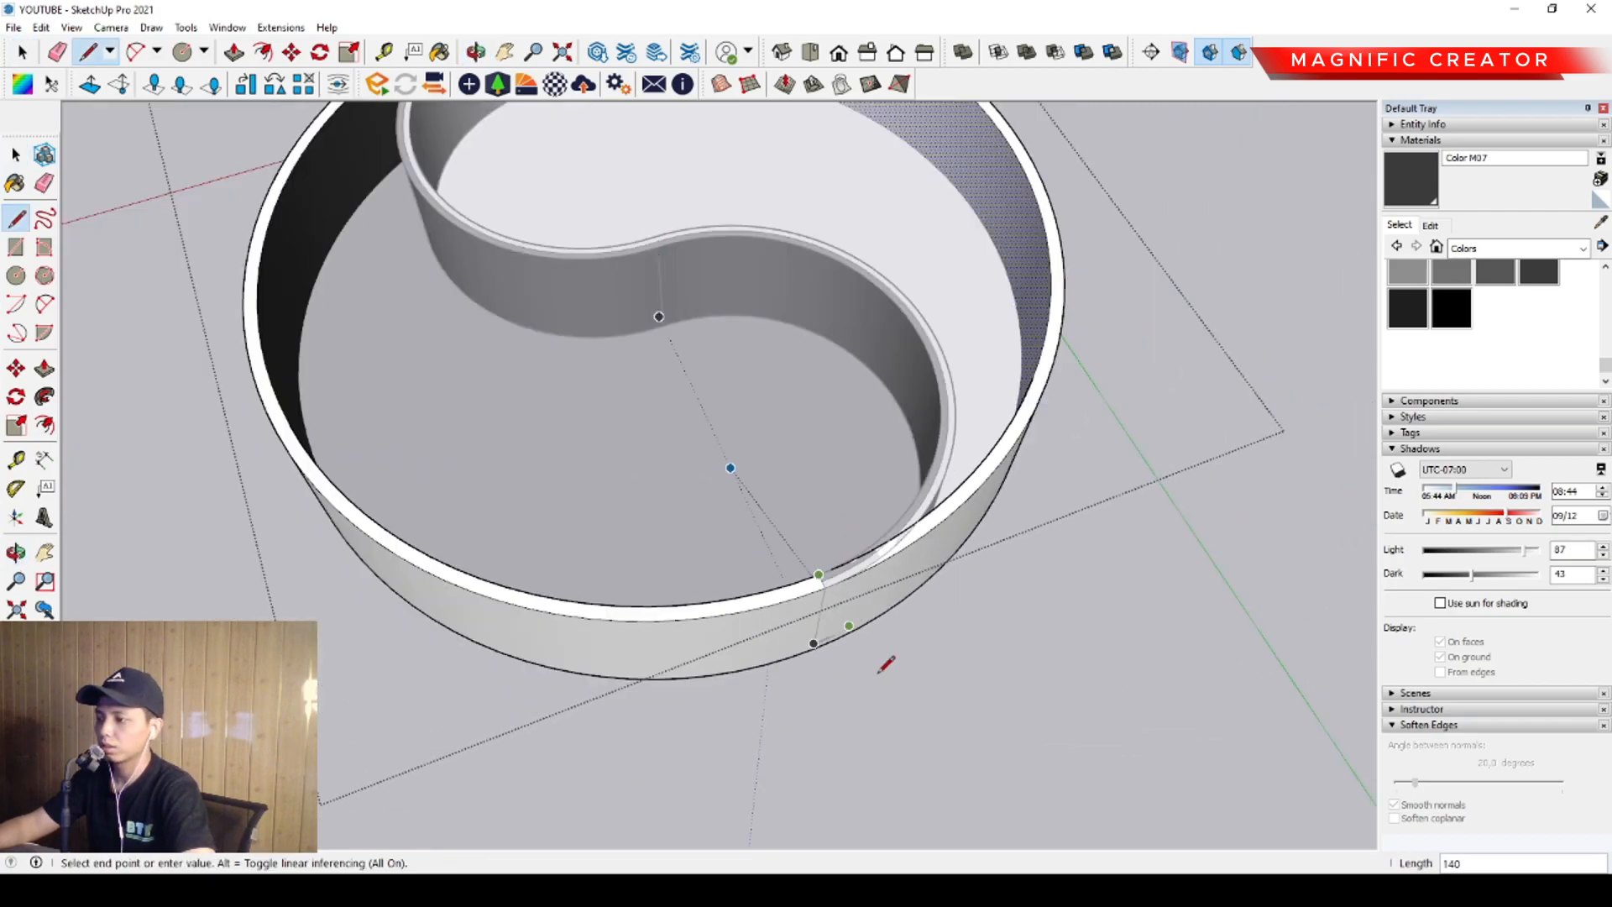
click(916, 779)
key(e)
key(space)
scroll(813, 672, down, 2)
key(e)
click(854, 702)
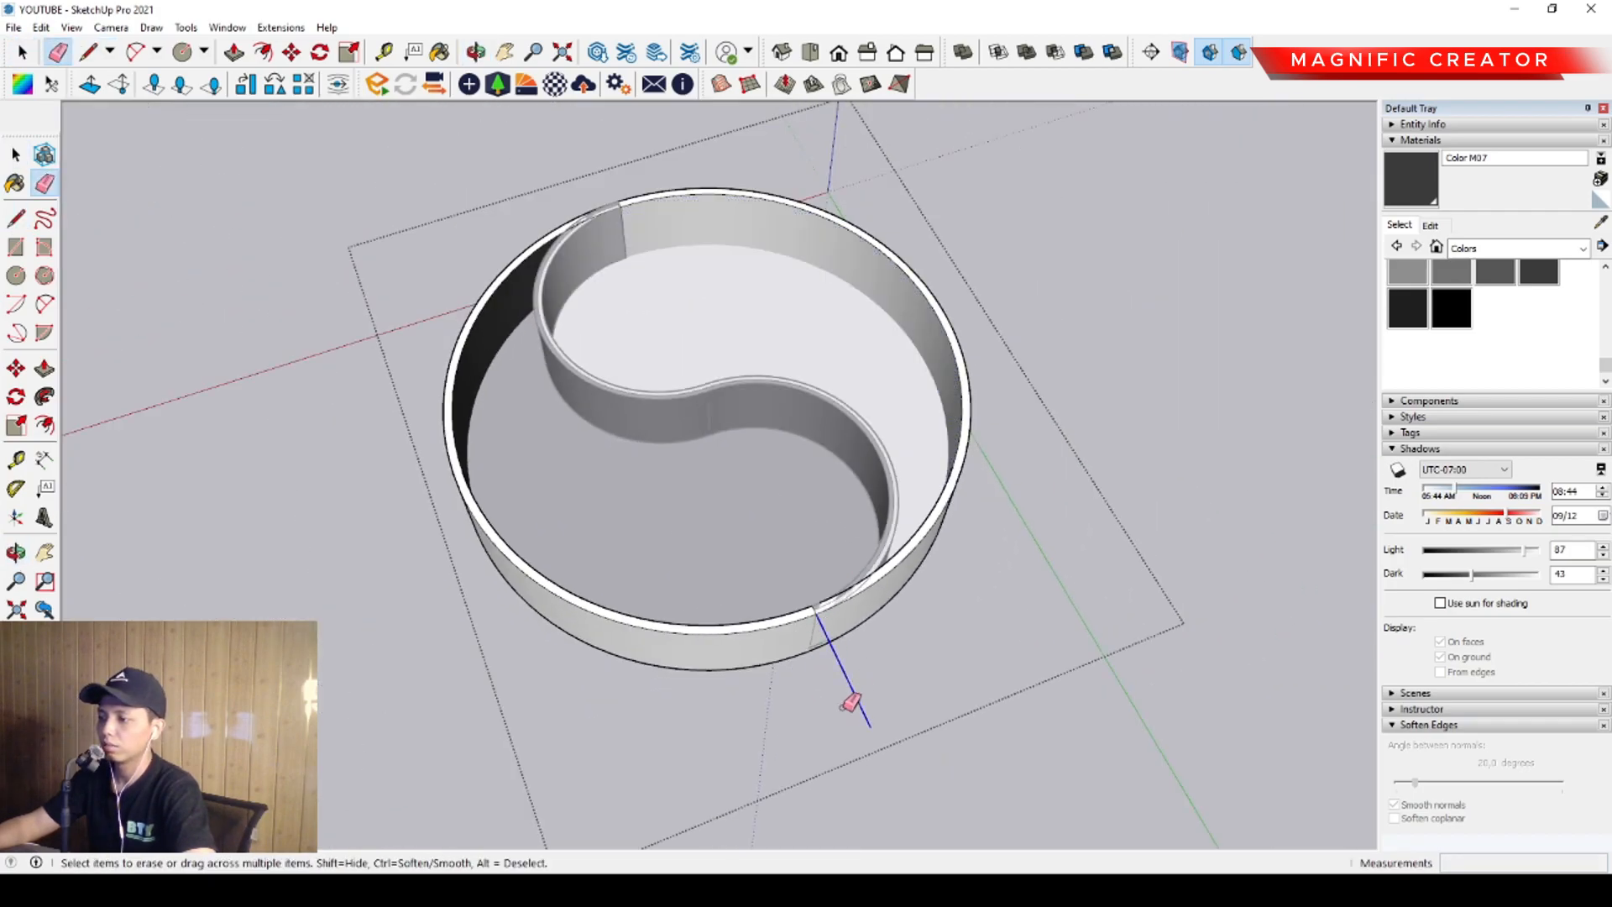
key(space)
Split the ring's rim with a line at the divider's opposite end and erase the overhang beyond the outer edge
shift+middle_drag(700, 416, 779, 576)
scroll(690, 396, up, 5)
key(l)
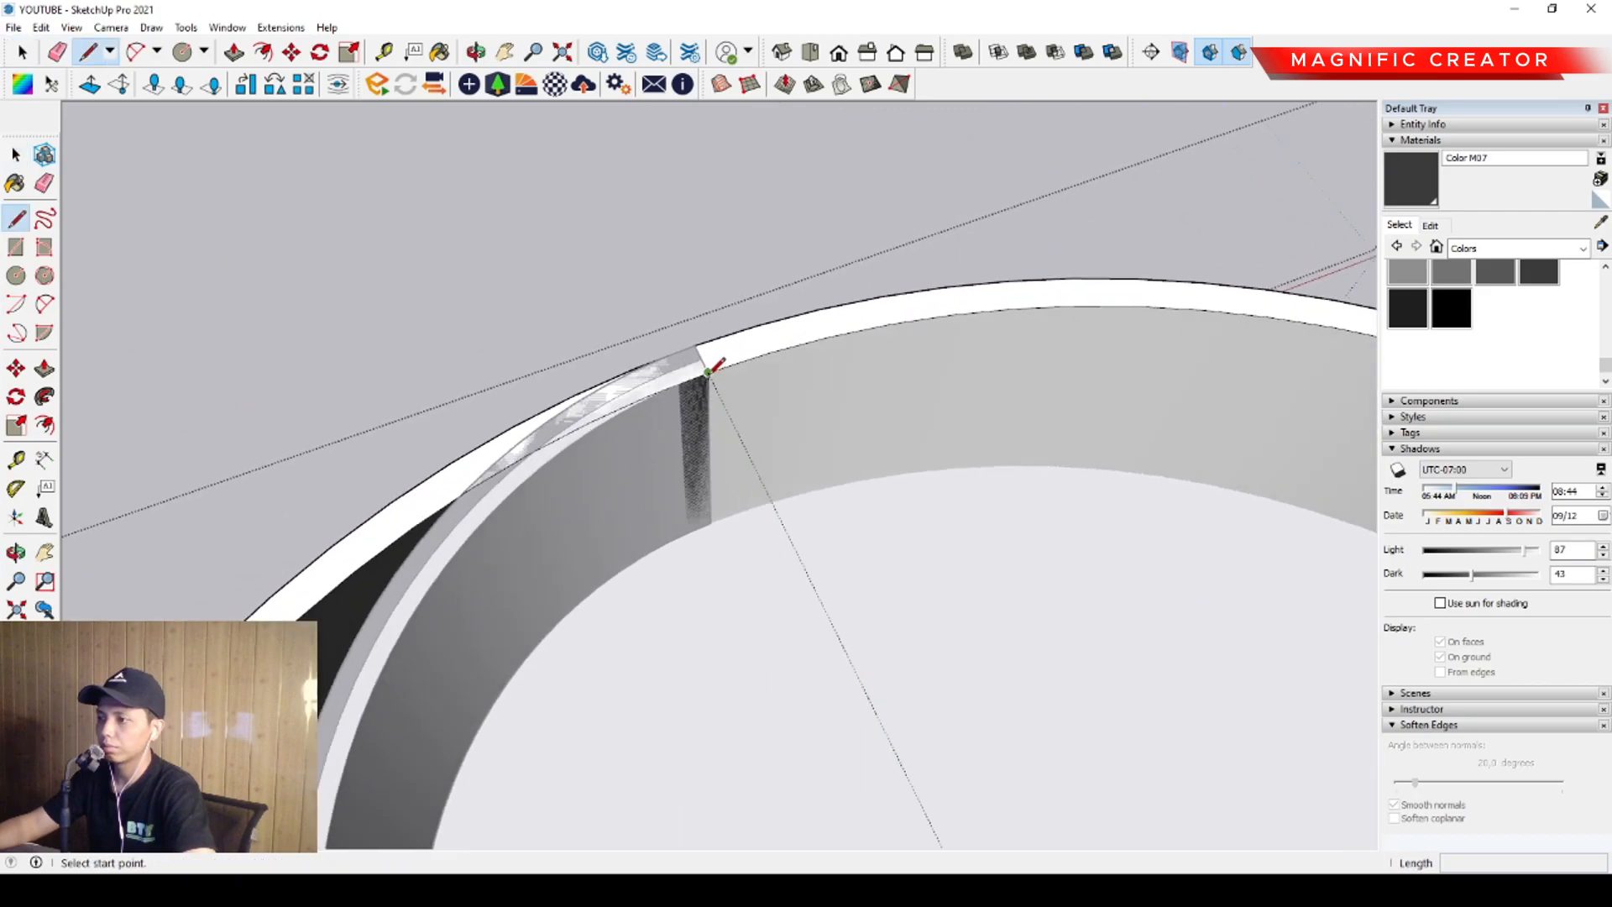
click(671, 298)
key(space)
key(e)
click(677, 312)
key(space)
Paint the ring's rim around the dark half with Color M07 and leave the ring's editing mode
middle_drag(646, 335, 680, 290)
click(442, 484)
key(b)
click(472, 456)
key(space)
scroll(542, 391, down, 6)
click(993, 336)
Open the ring for editing at the joint where its dark rim overlaps the divider's end
mouse_move(773, 573)
middle_down()
mouse_move(677, 475)
mouse_move(827, 546)
mouse_move(814, 540)
mouse_move(929, 454)
mouse_move(752, 493)
mouse_move(756, 476)
middle_up()
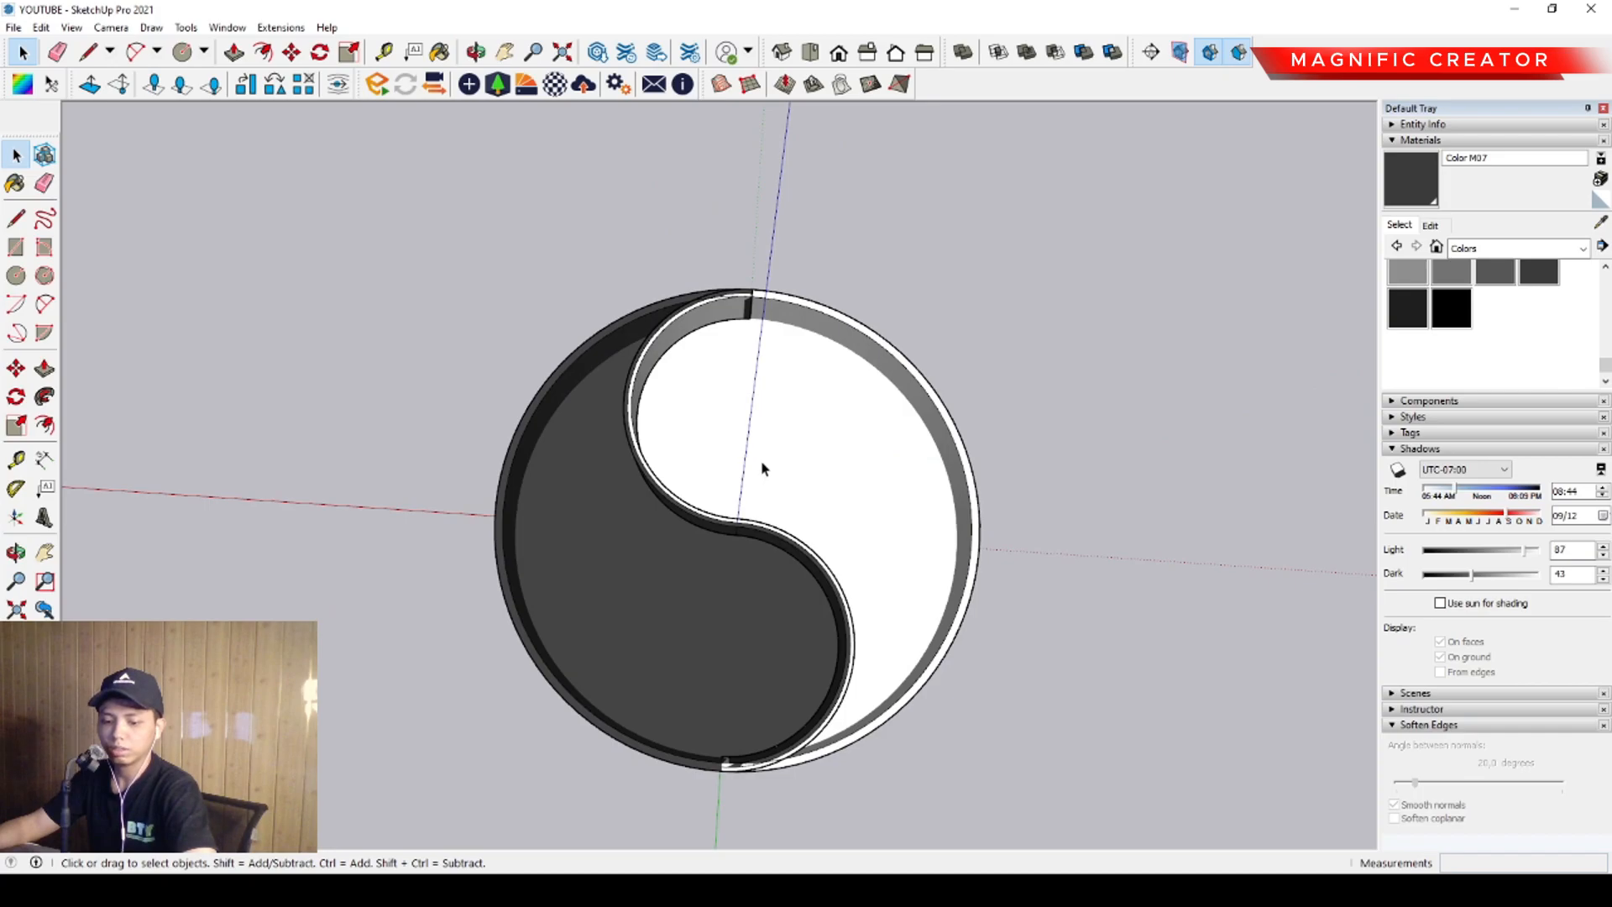
scroll(744, 436, up, 10)
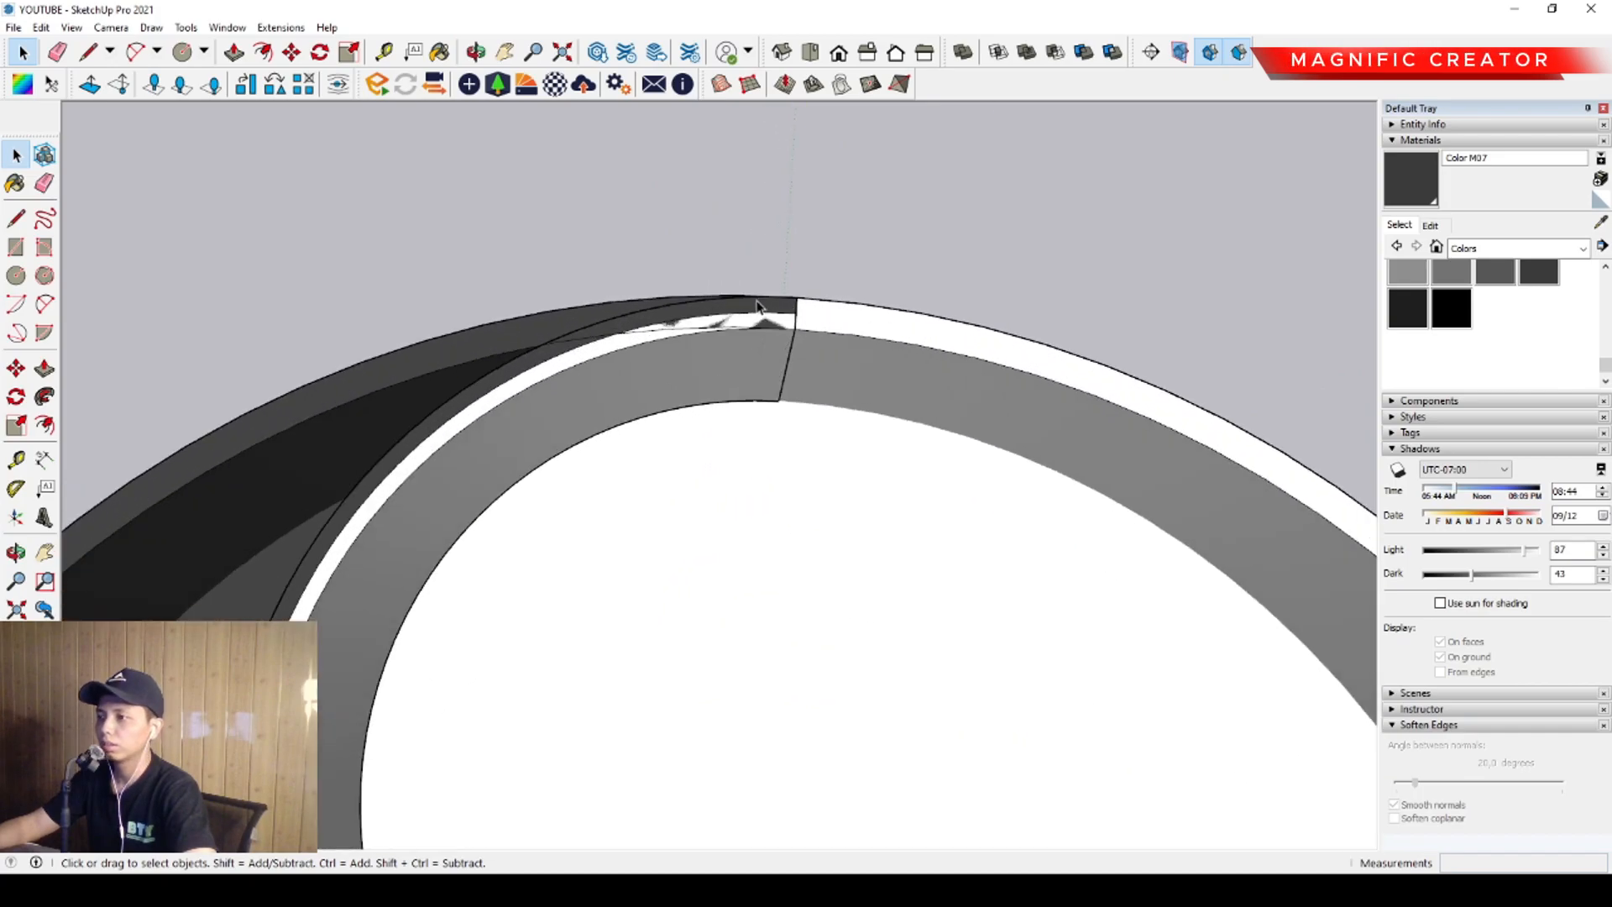
mouse_move(722, 424)
middle_down()
mouse_move(705, 428)
mouse_move(787, 438)
mouse_move(710, 361)
mouse_move(701, 403)
middle_up()
click(511, 383)
middle_drag(511, 383, 844, 481)
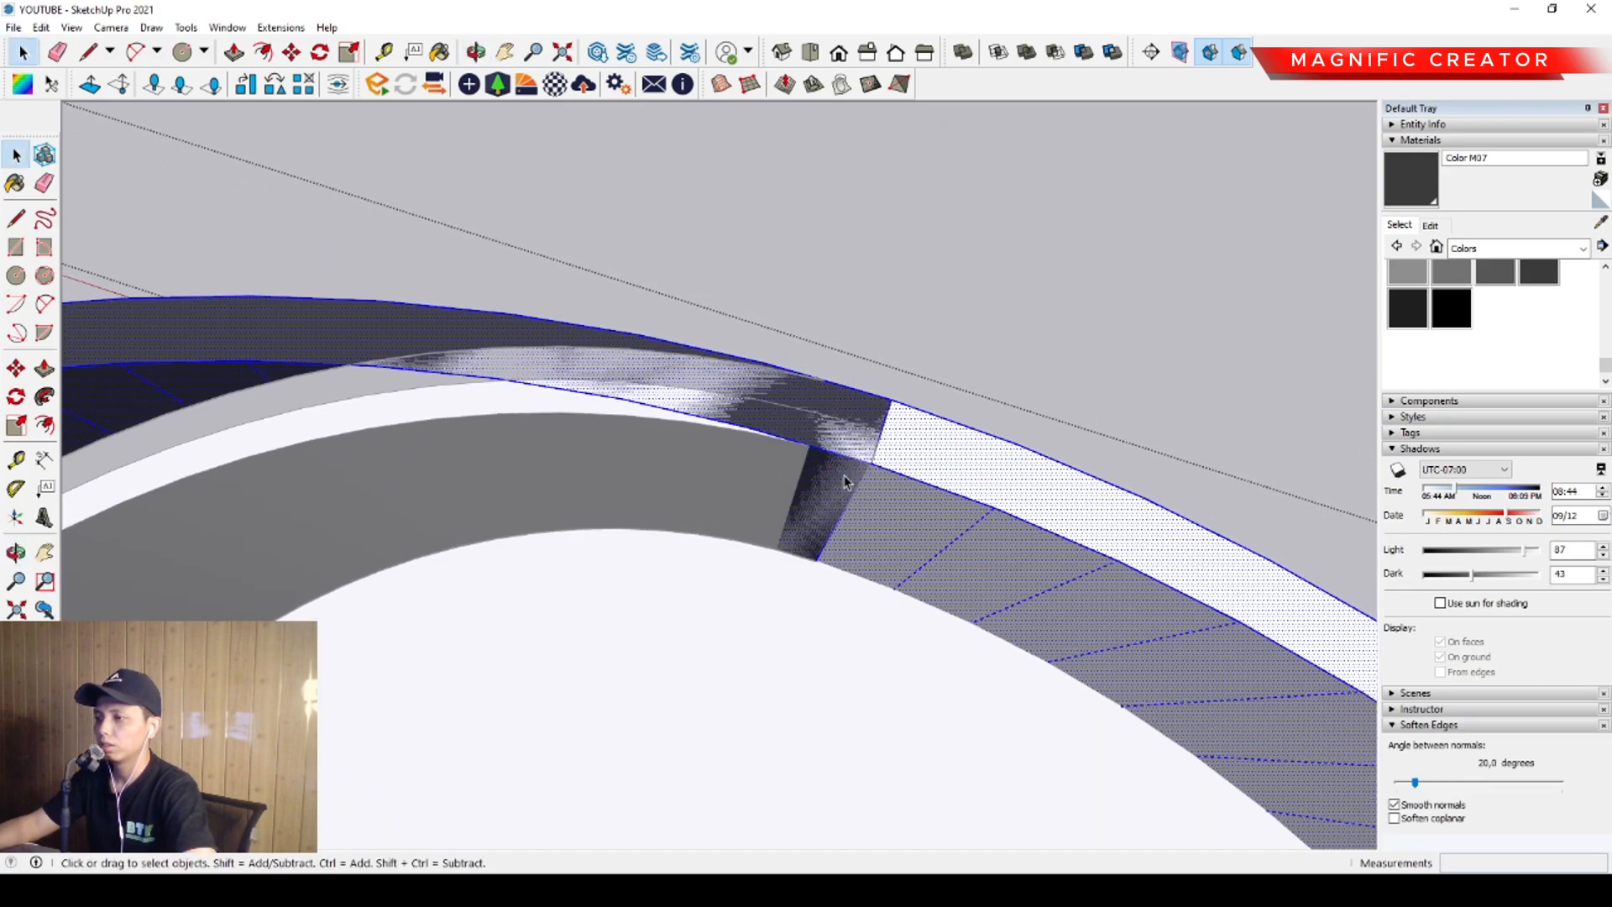
middle_drag(859, 501, 869, 476)
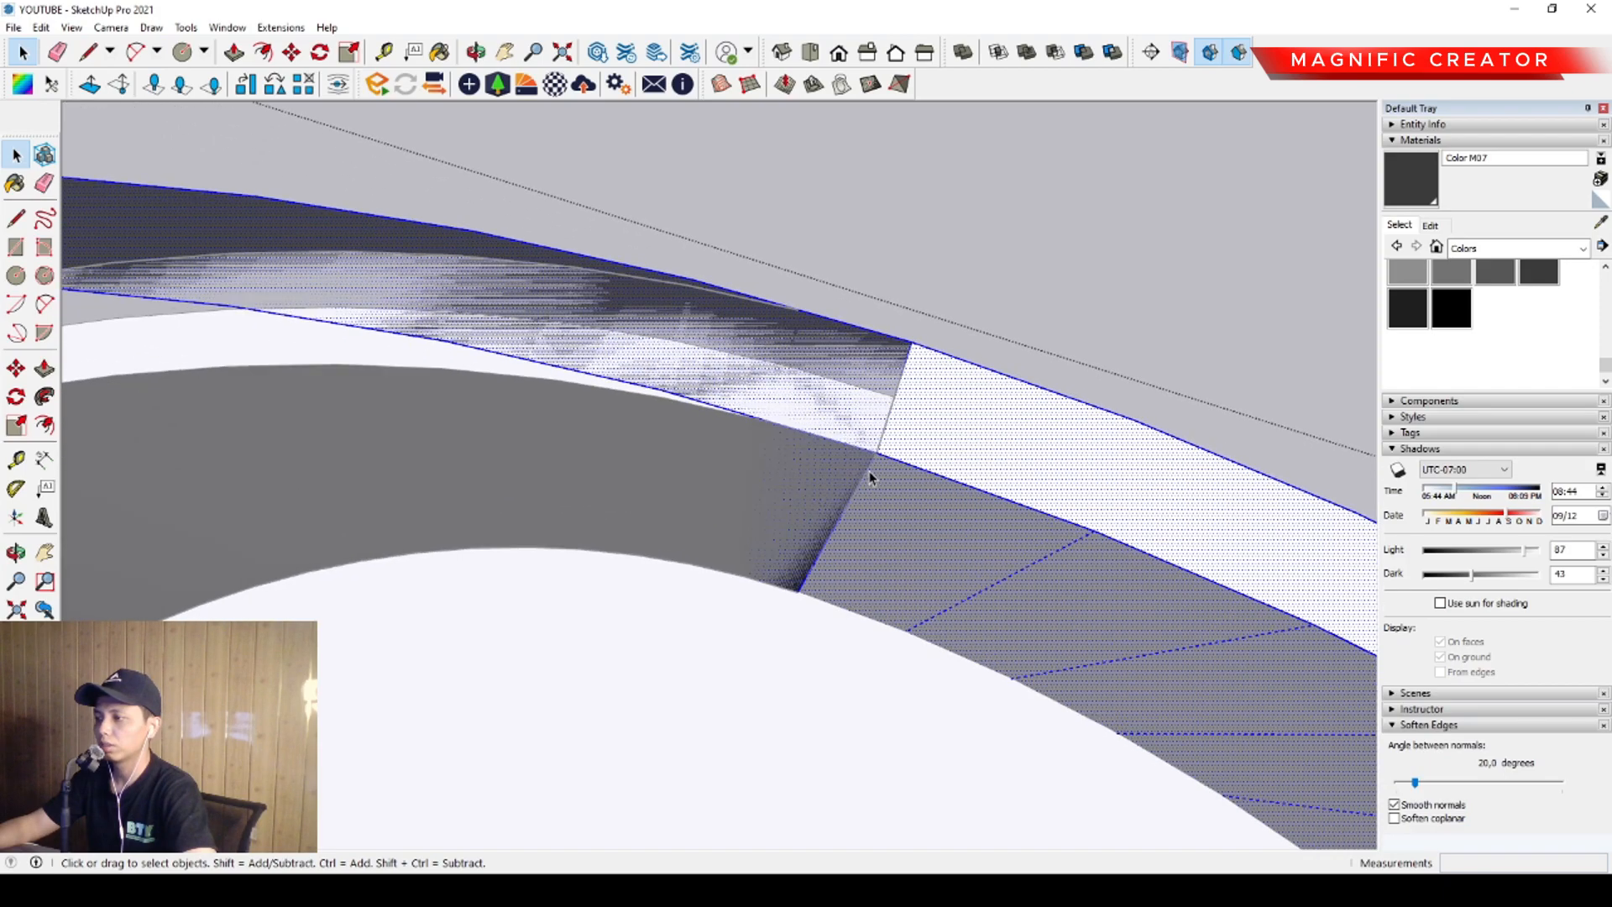
key(l)
click(665, 398)
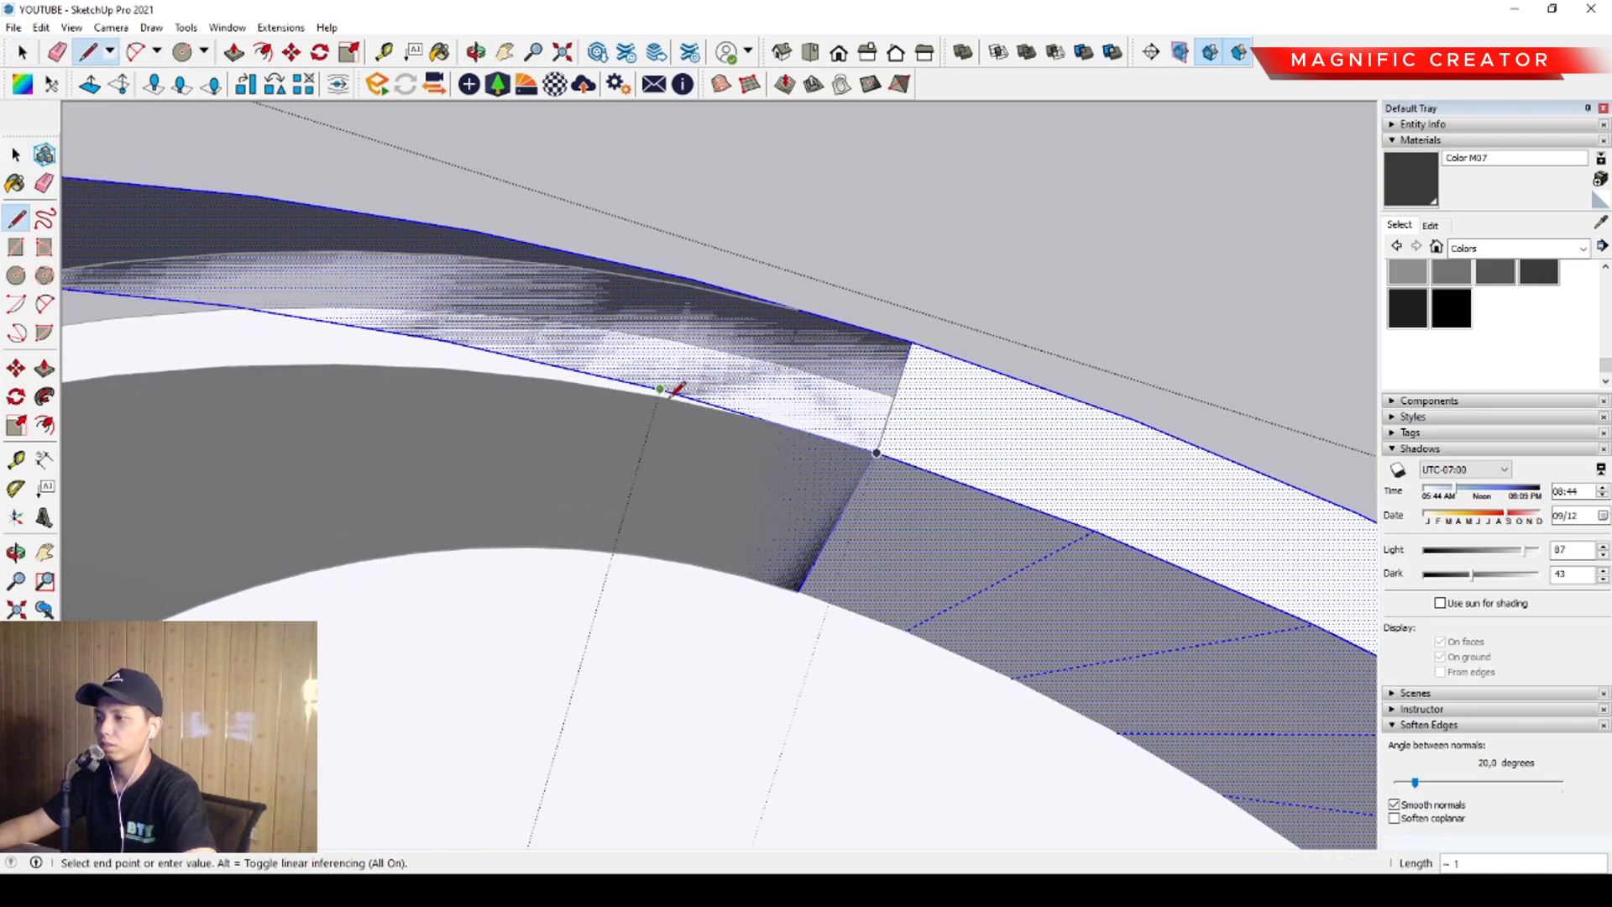
middle_drag(665, 398, 662, 394)
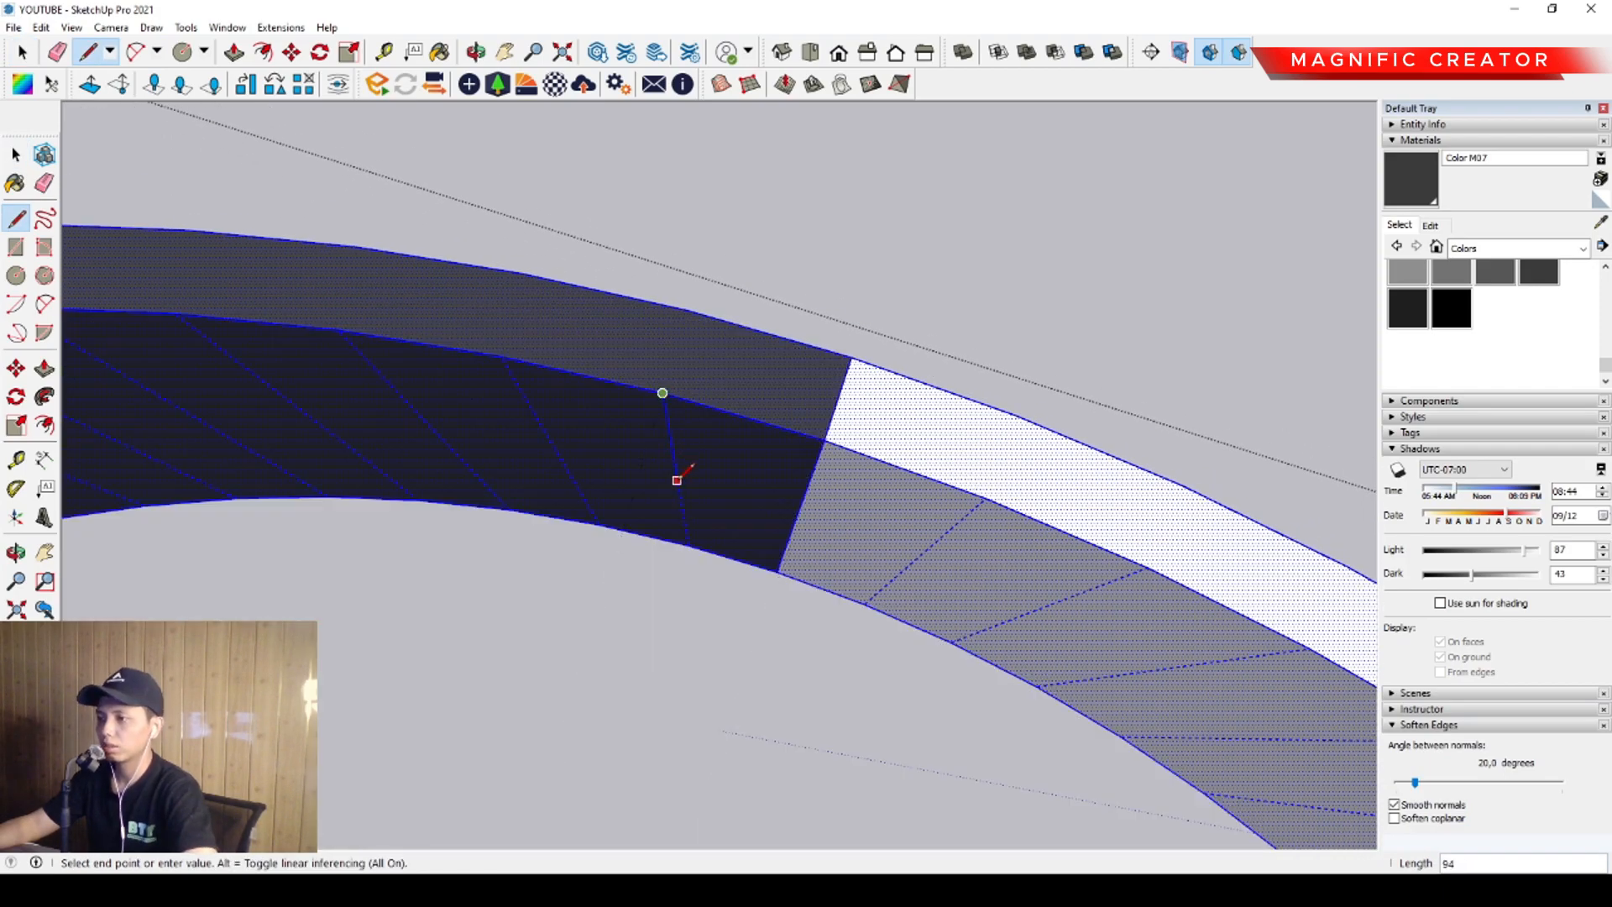
key(space)
Try softening the rim's inner edge at 21 degrees and deleting the ring's dark inner face
click(690, 443)
scroll(684, 454, down, 1)
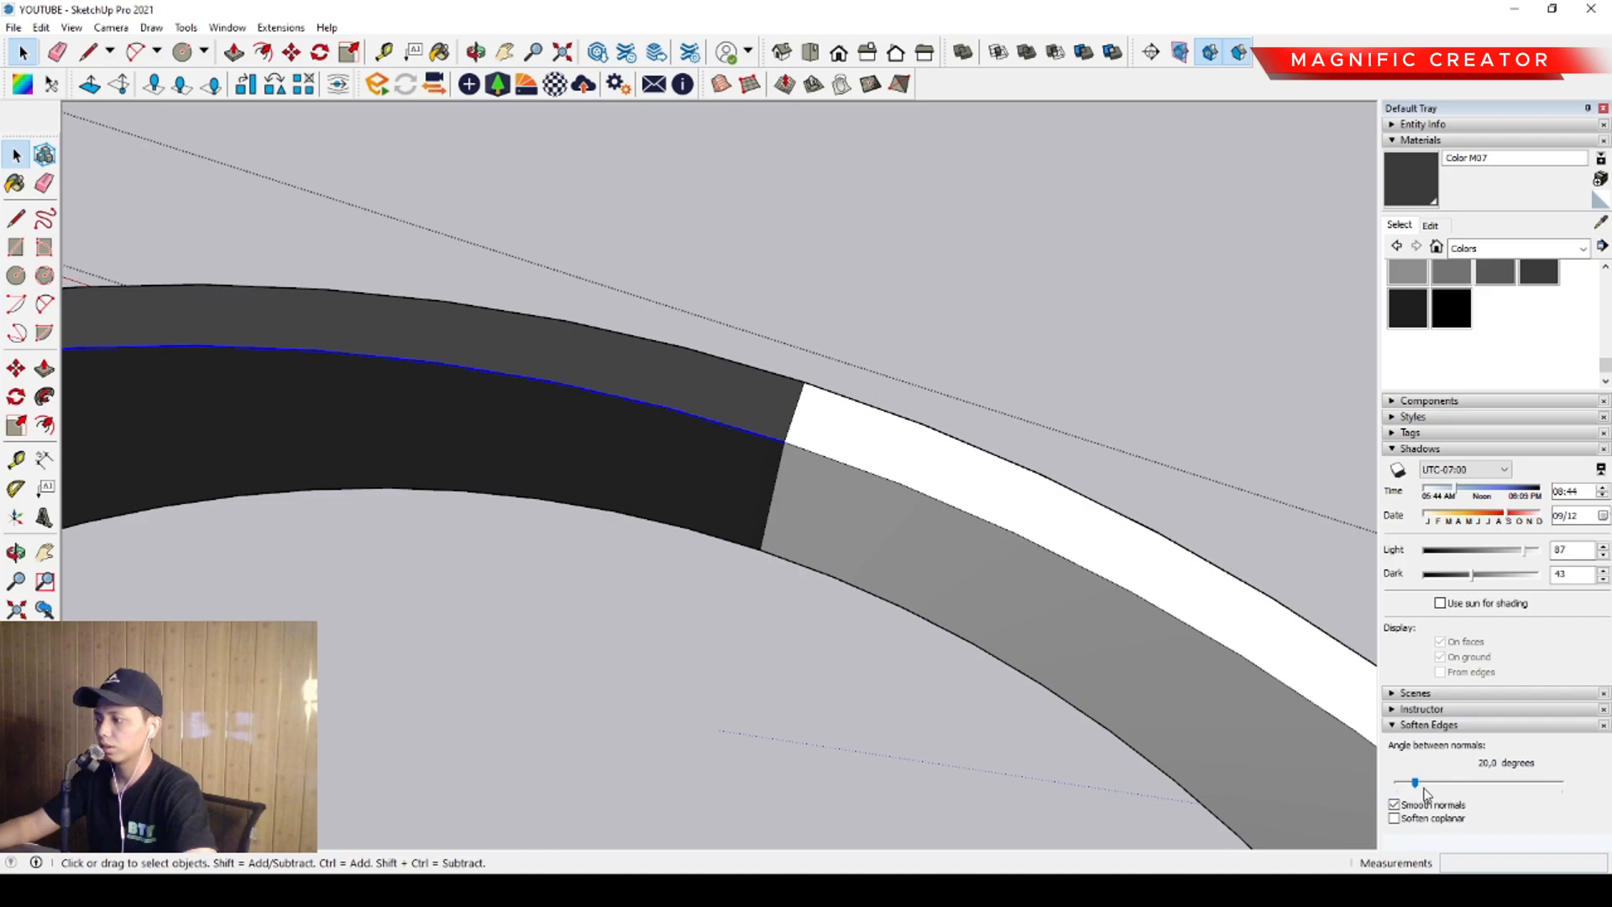
drag(1415, 784, 1417, 783)
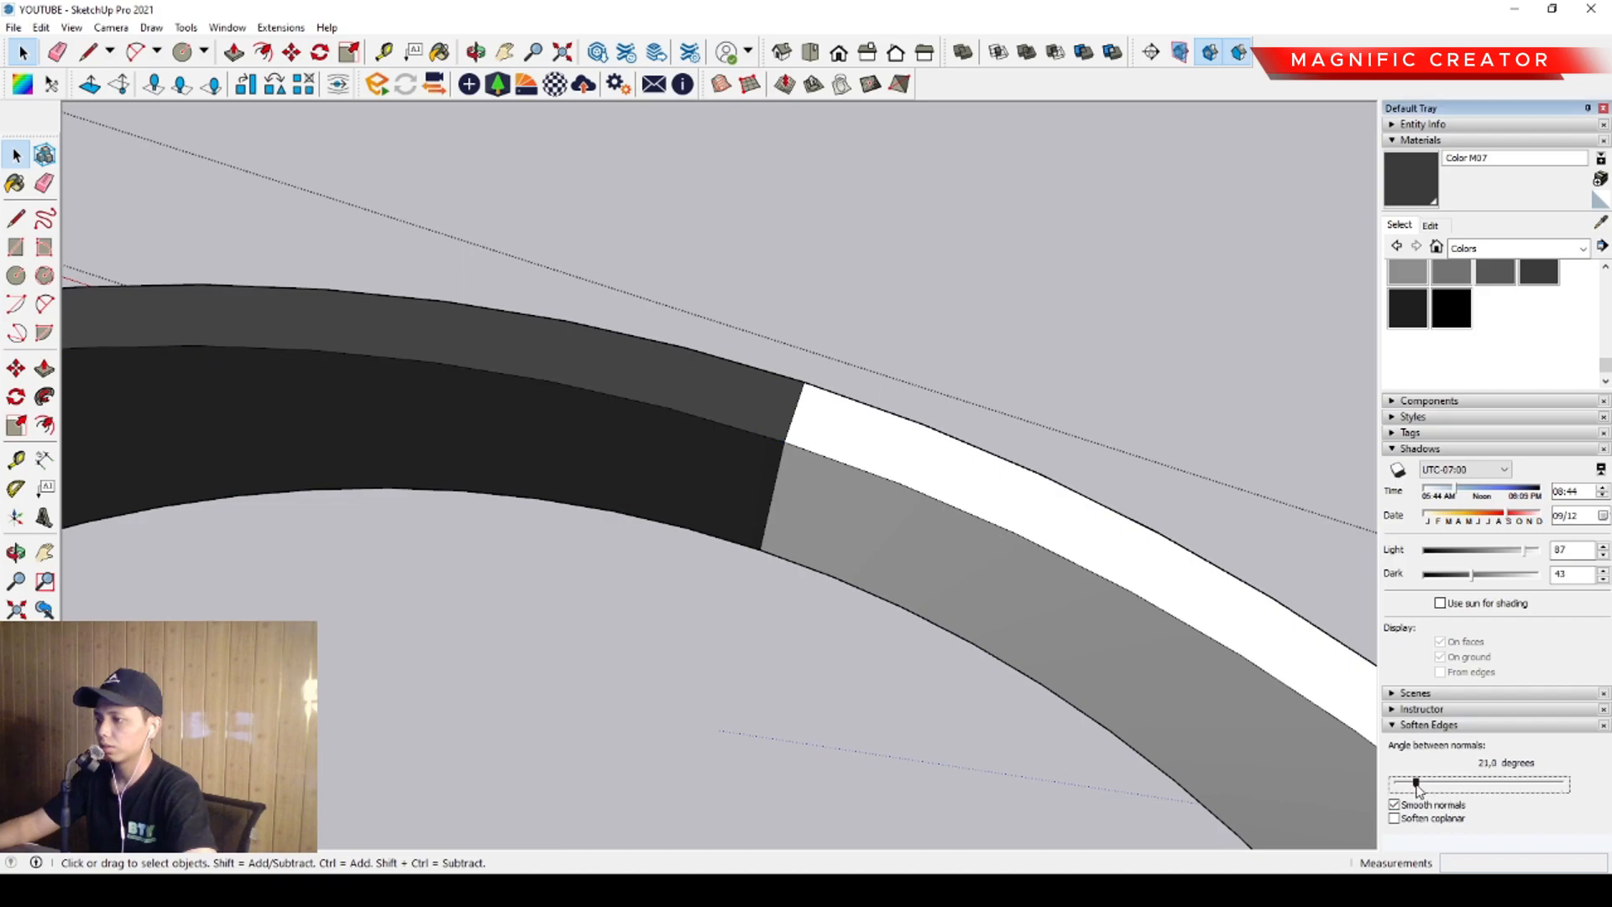
click(707, 455)
middle_drag(710, 465, 725, 440)
key(Delete)
key(ctrl+z)
Split off the last dark segment of the ring's inner face with a line from the rim vertex beside the colour boundary, erasing the overhang
key(l)
click(669, 406)
click(701, 645)
key(e)
click(694, 602)
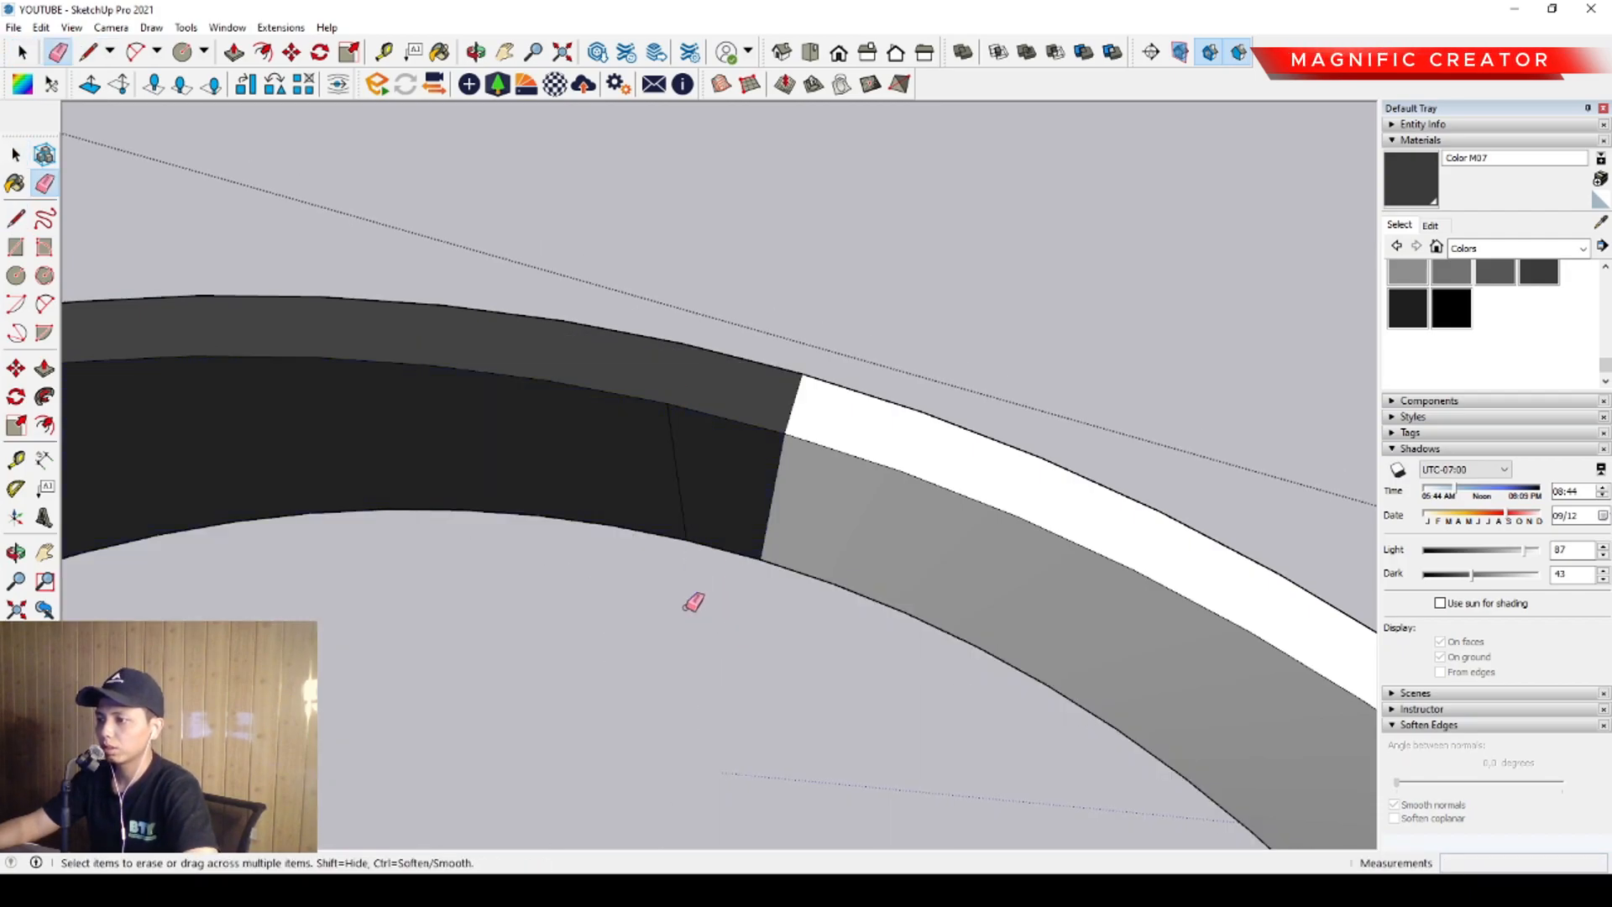
Paint the split-off segment of the ring's inner face with Color M00
key(space)
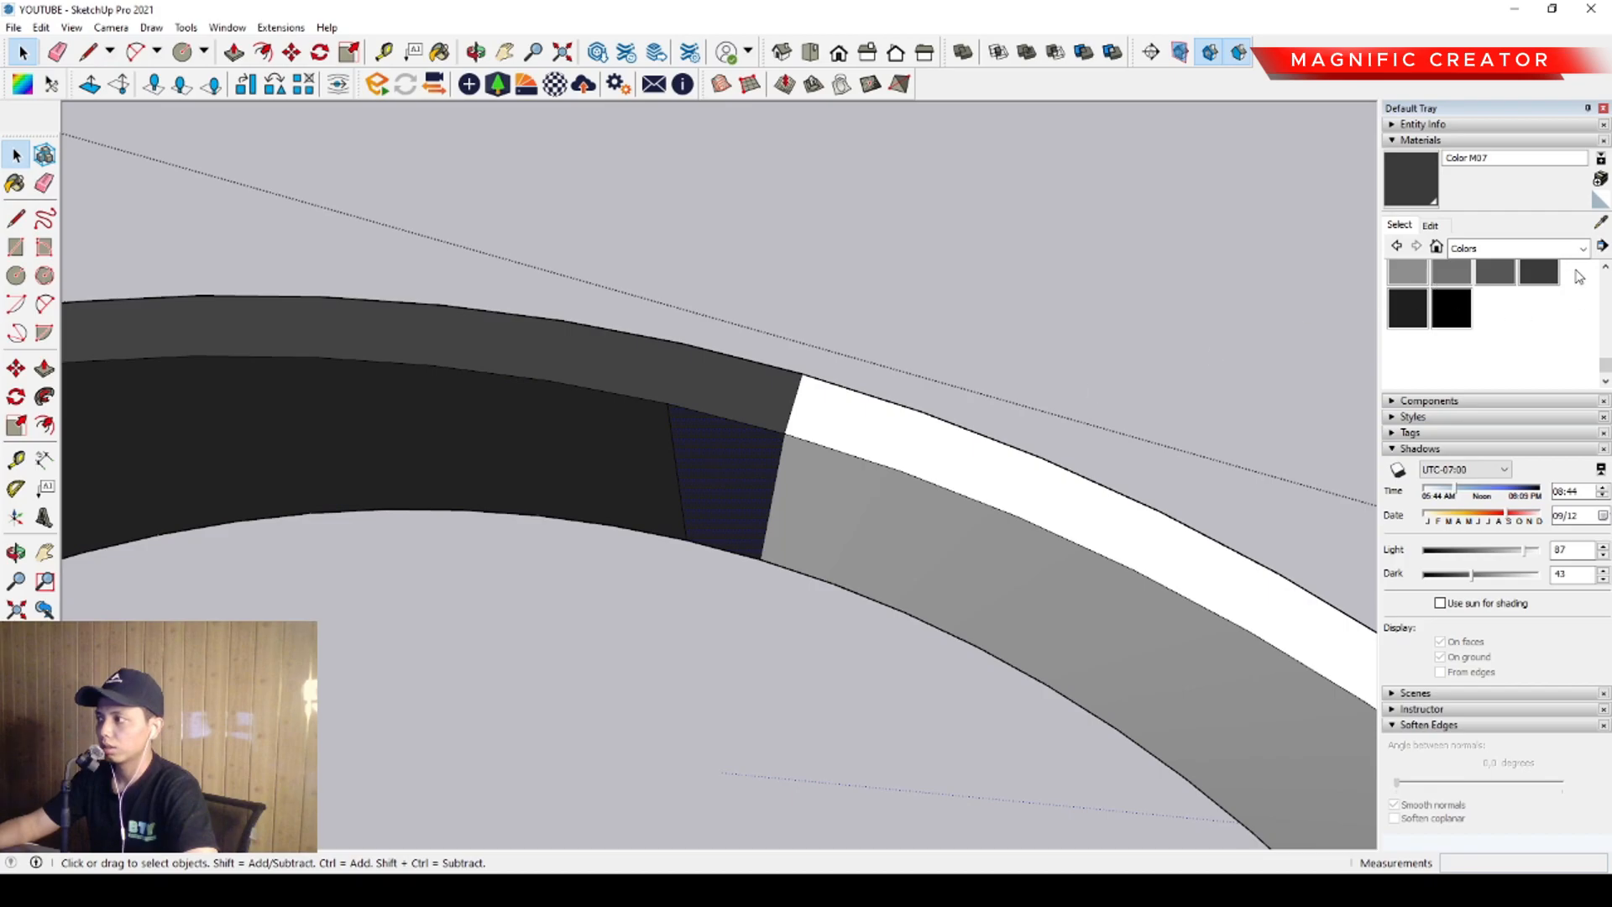
scroll(1515, 294, up, 3)
click(1408, 321)
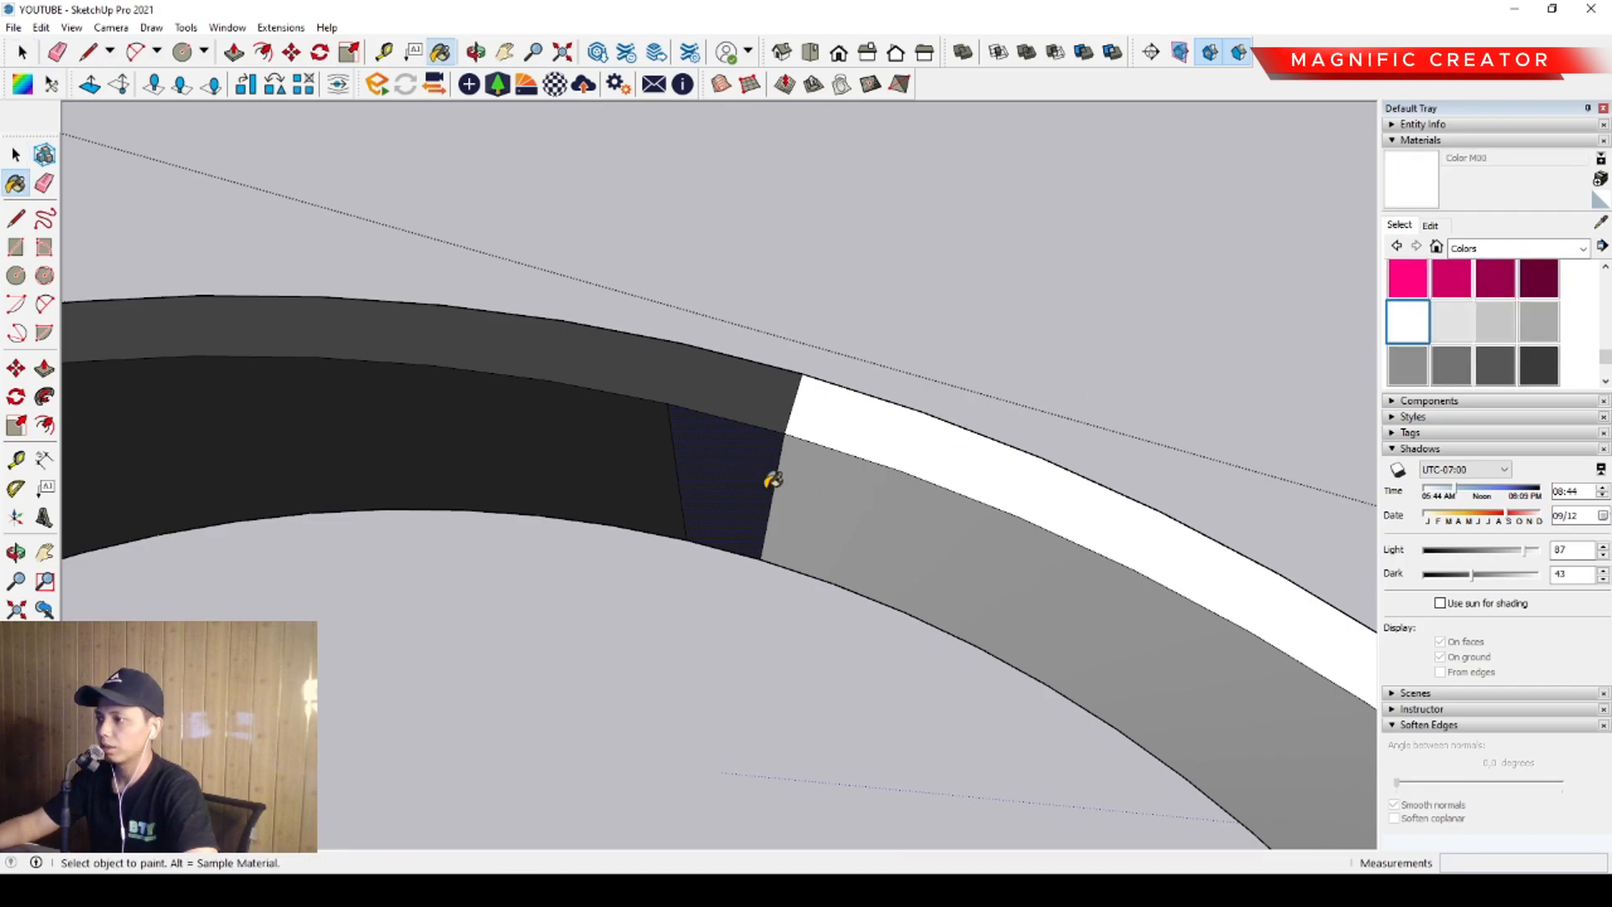
click(764, 470)
key(space)
Draw an arc with a bulge of about 10 on the ring's dark rim, following the divider's outer edge to the colour boundary
scroll(756, 466, down, 3)
scroll(720, 450, up, 4)
key(l)
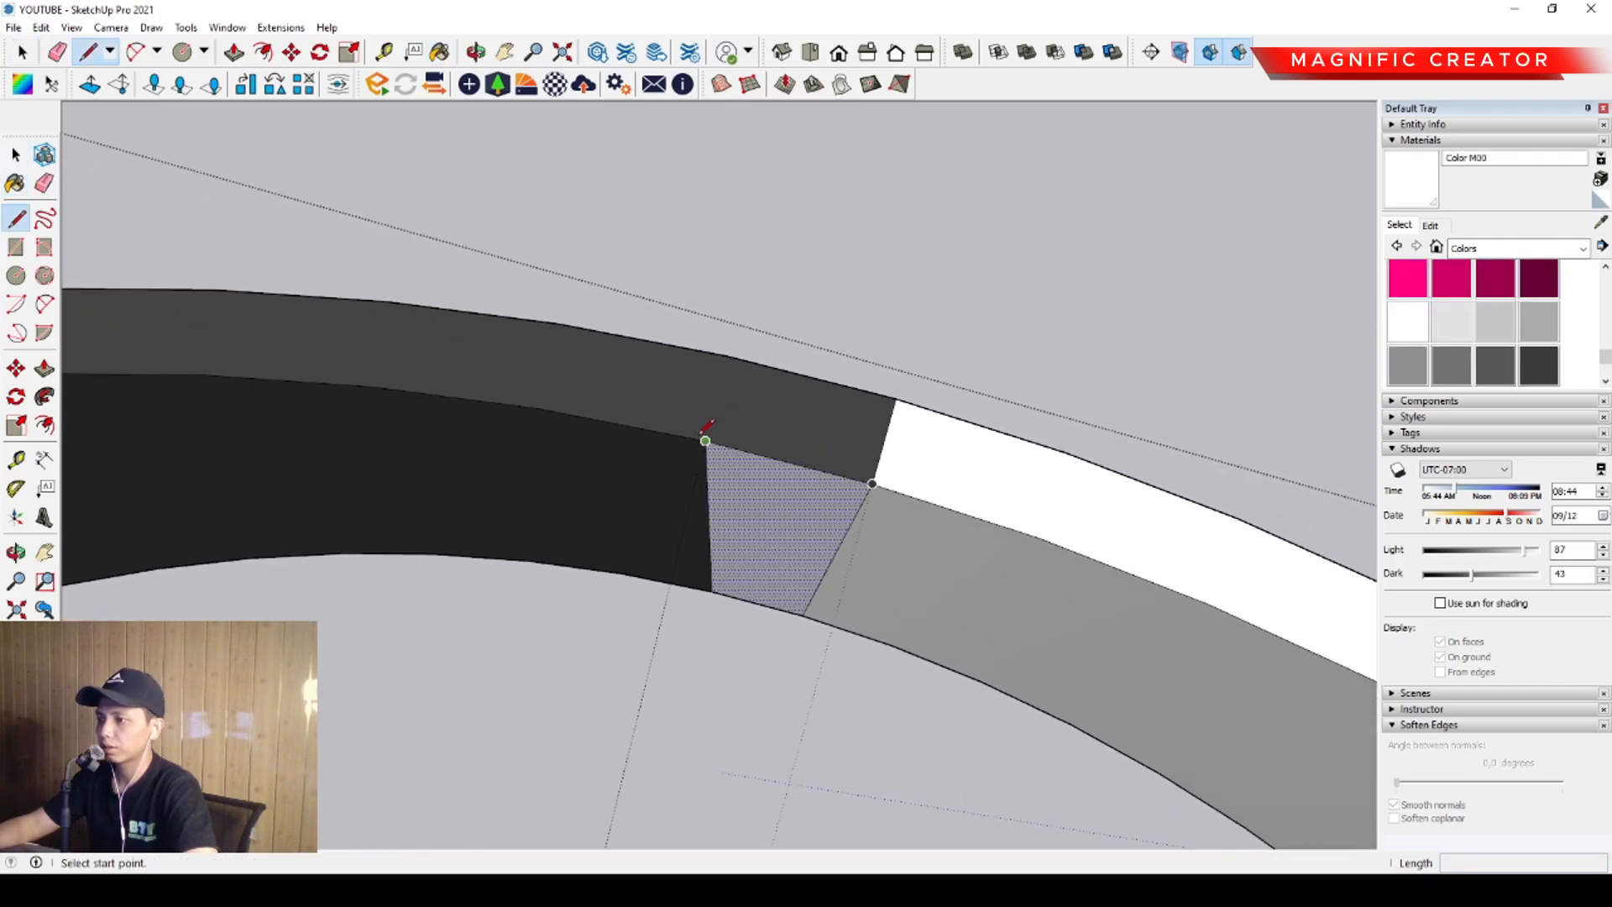
key(i)
scroll(711, 441, down, 2)
middle_drag(727, 435, 798, 483)
key(space)
key(a)
scroll(439, 435, up, 2)
scroll(445, 424, up, 1)
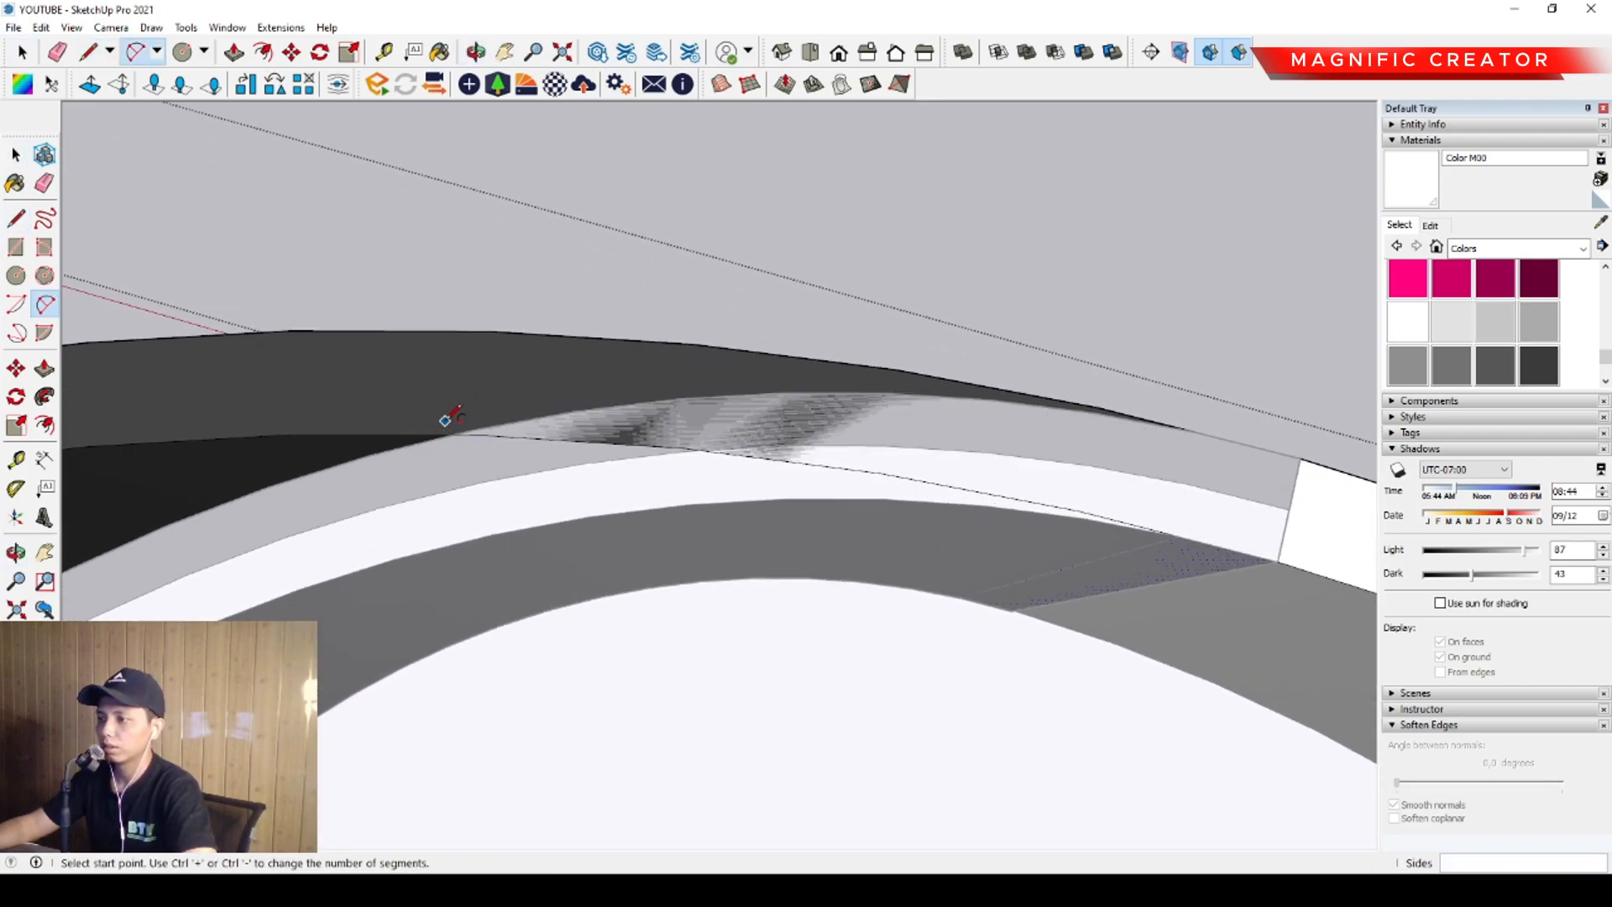
click(453, 434)
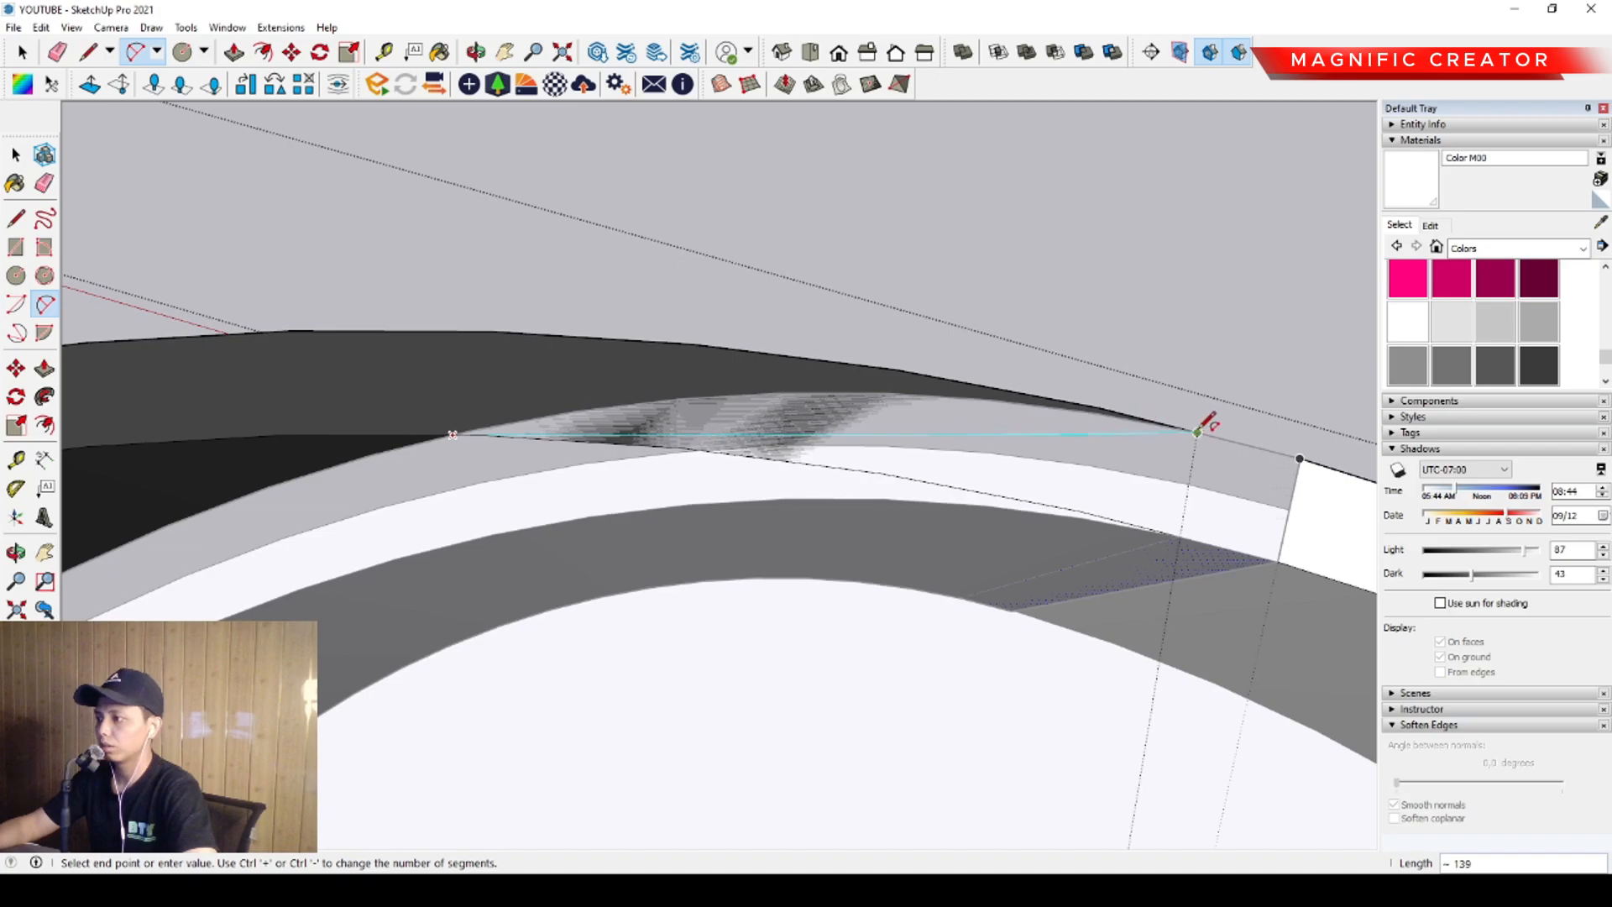
click(1299, 458)
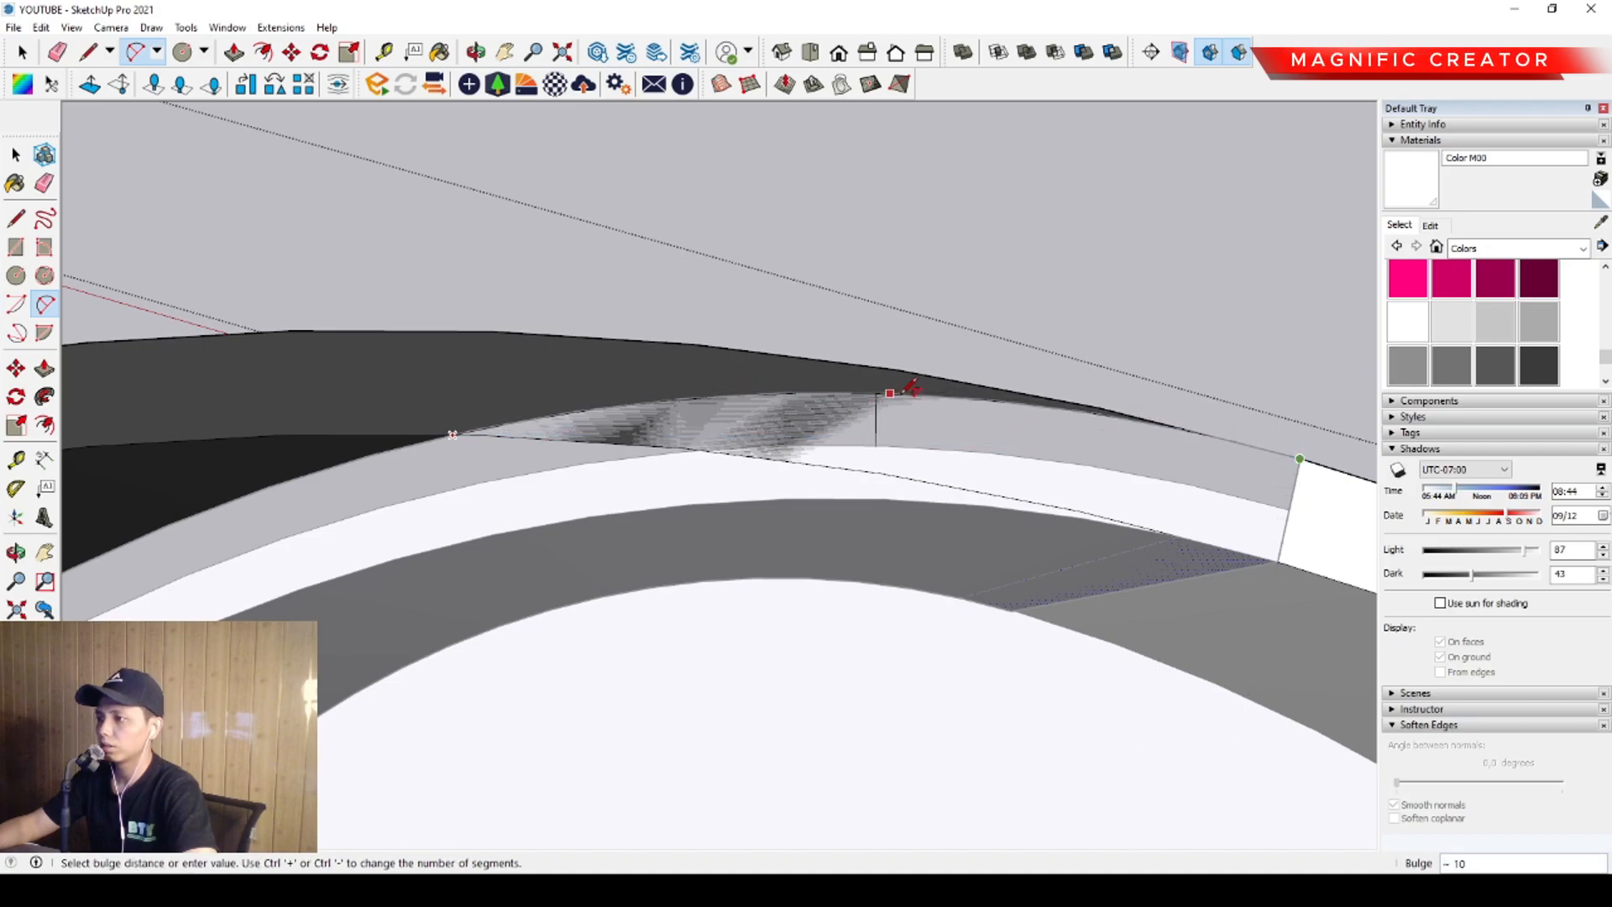
scroll(890, 392, up, 2)
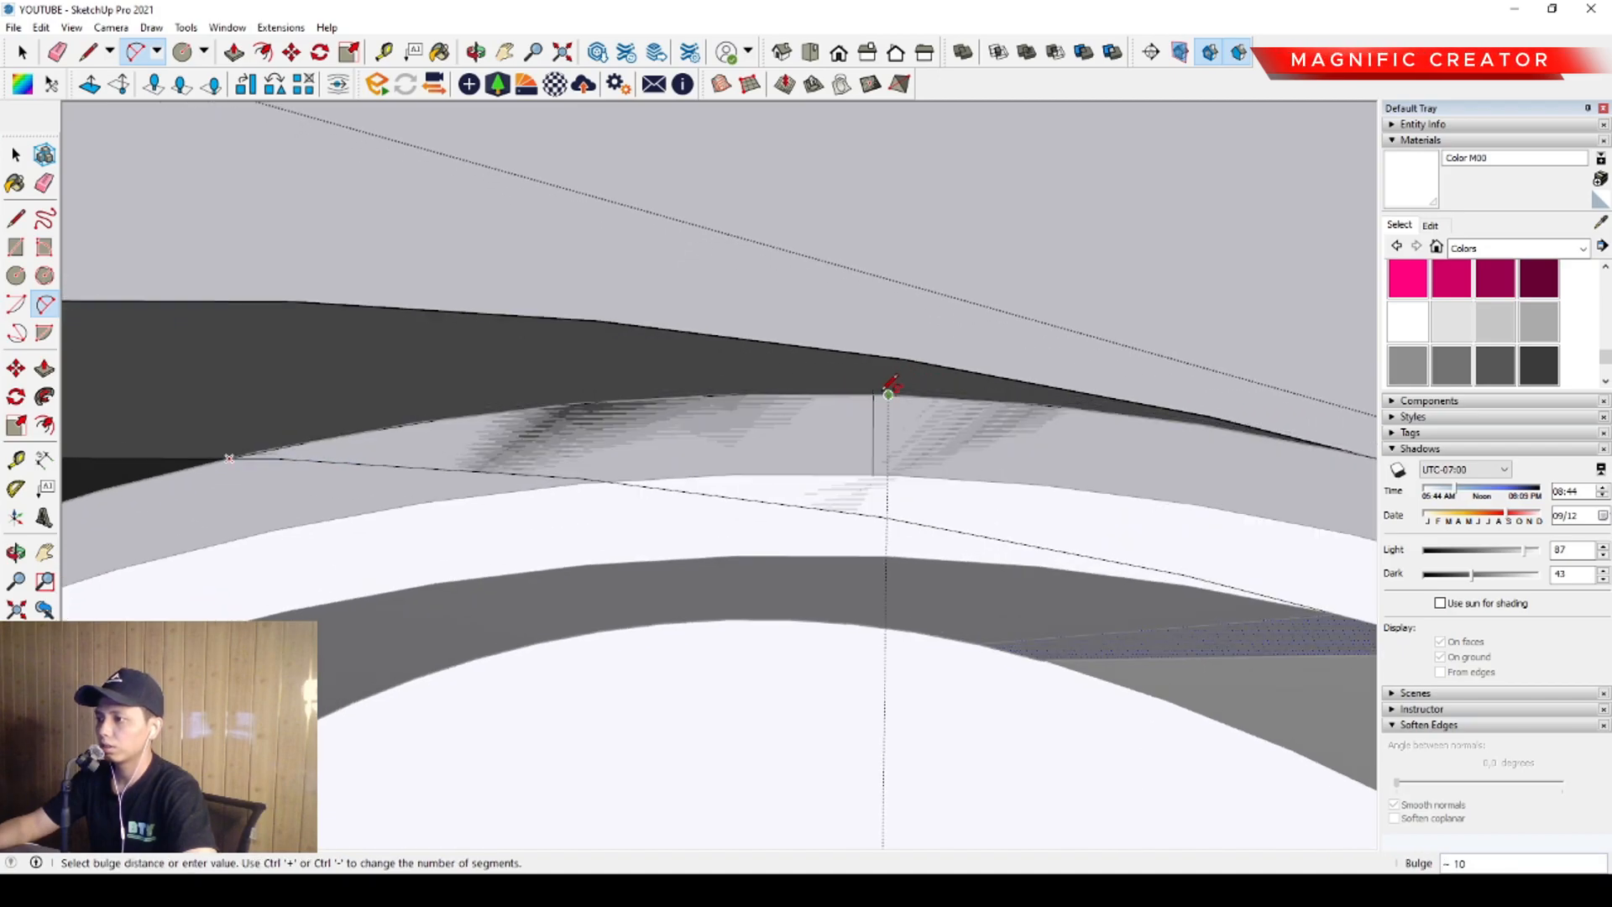
click(885, 388)
key(space)
Paint the rim area enclosed by the arc with Color M00 and leave the ring's editing mode
scroll(823, 404, down, 4)
scroll(823, 405, down, 1)
key(i)
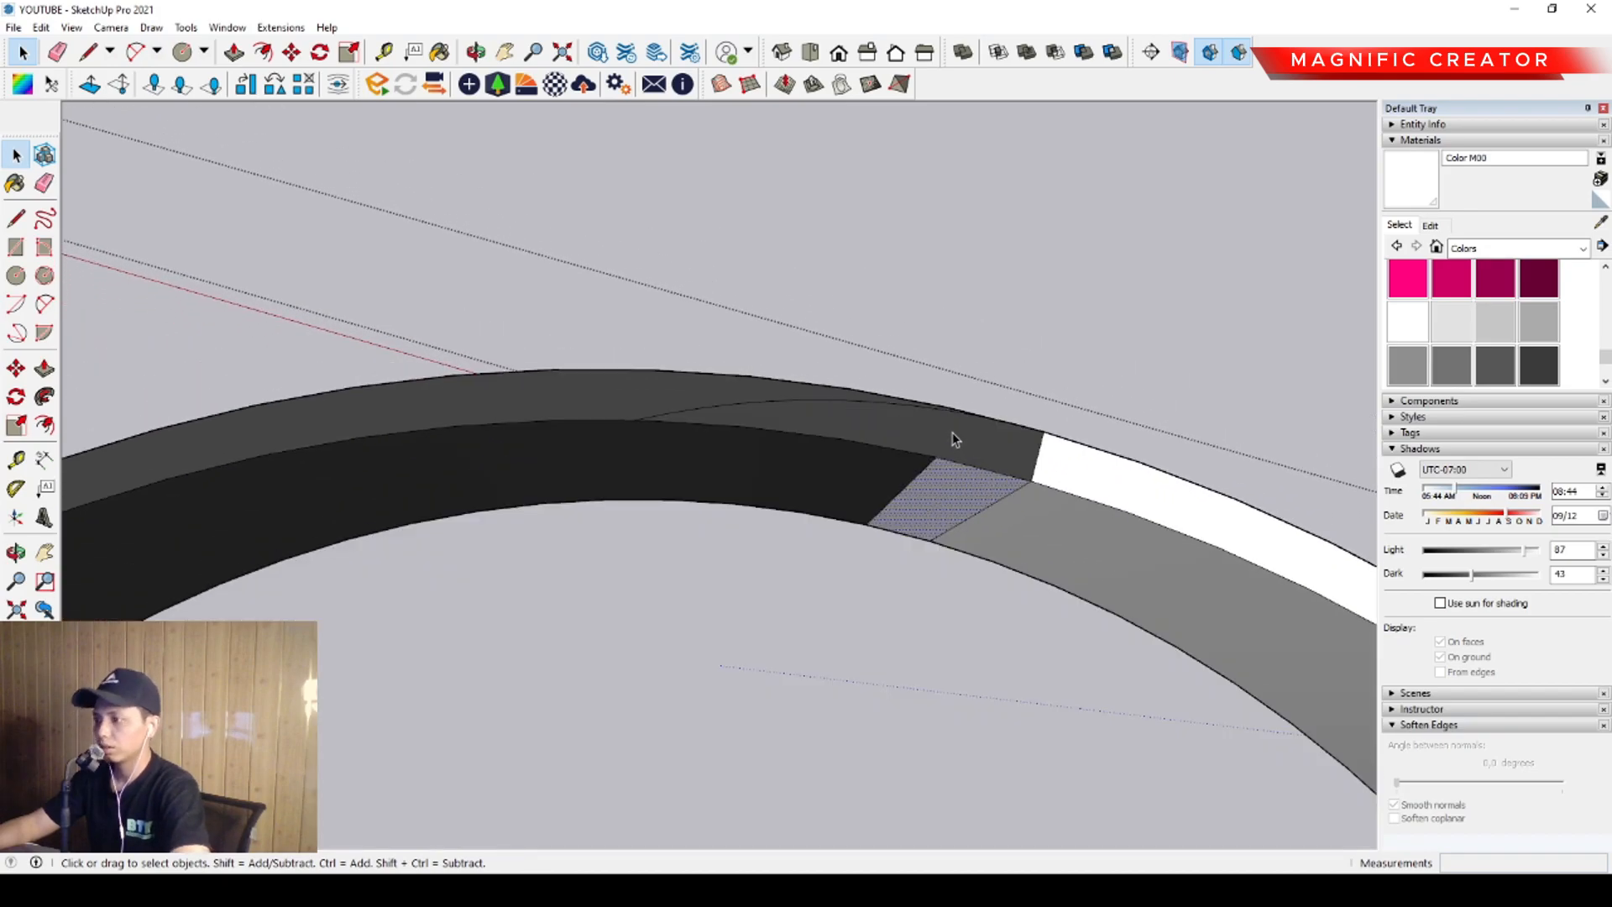
key(b)
click(919, 418)
key(space)
scroll(934, 425, down, 2)
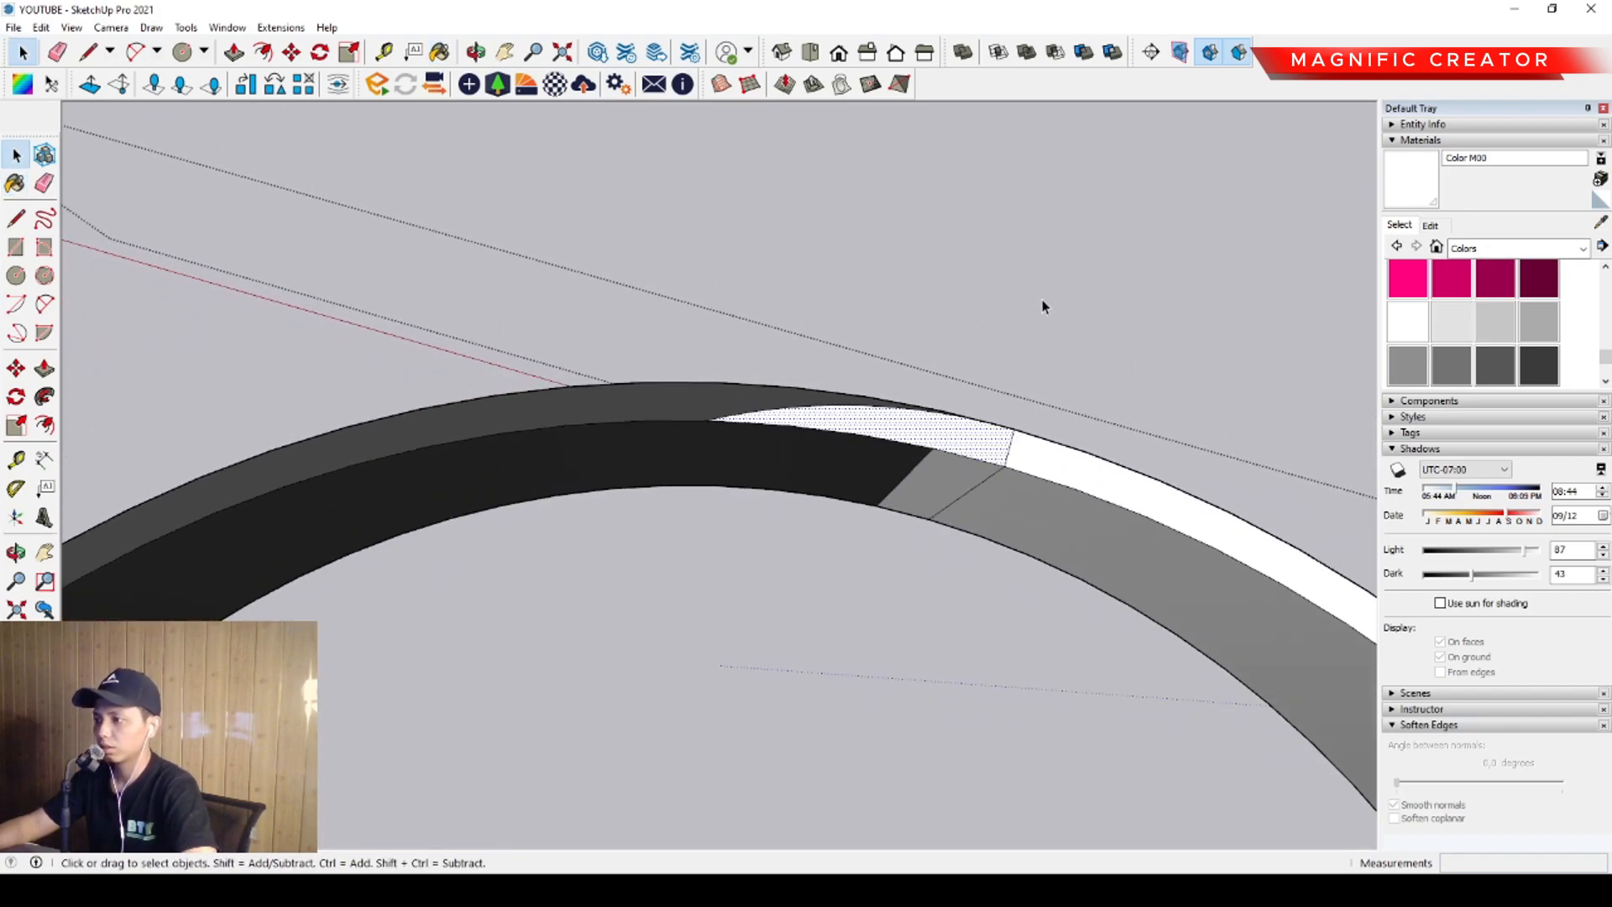
click(1031, 312)
Examine the colouring of the ring and divider at the first joint and at the joint on the opposite end
scroll(742, 433, up, 2)
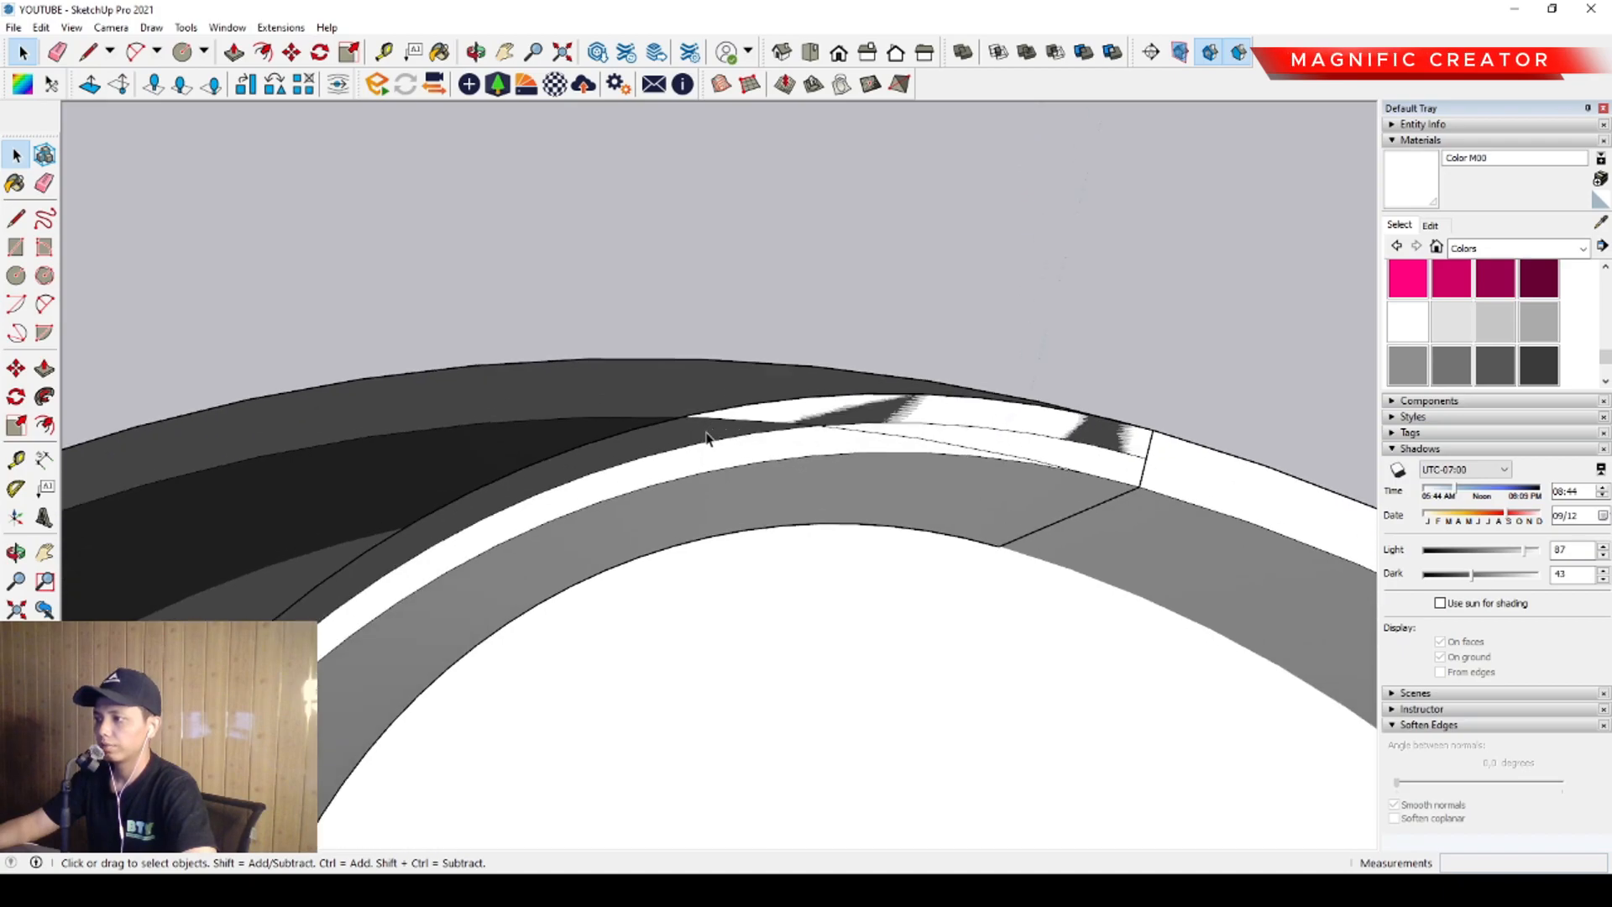
scroll(706, 436, down, 5)
middle_drag(821, 439, 792, 332)
scroll(792, 333, up, 2)
scroll(791, 332, down, 4)
middle_drag(878, 588, 659, 490)
scroll(550, 655, up, 3)
scroll(784, 527, up, 2)
scroll(784, 519, up, 2)
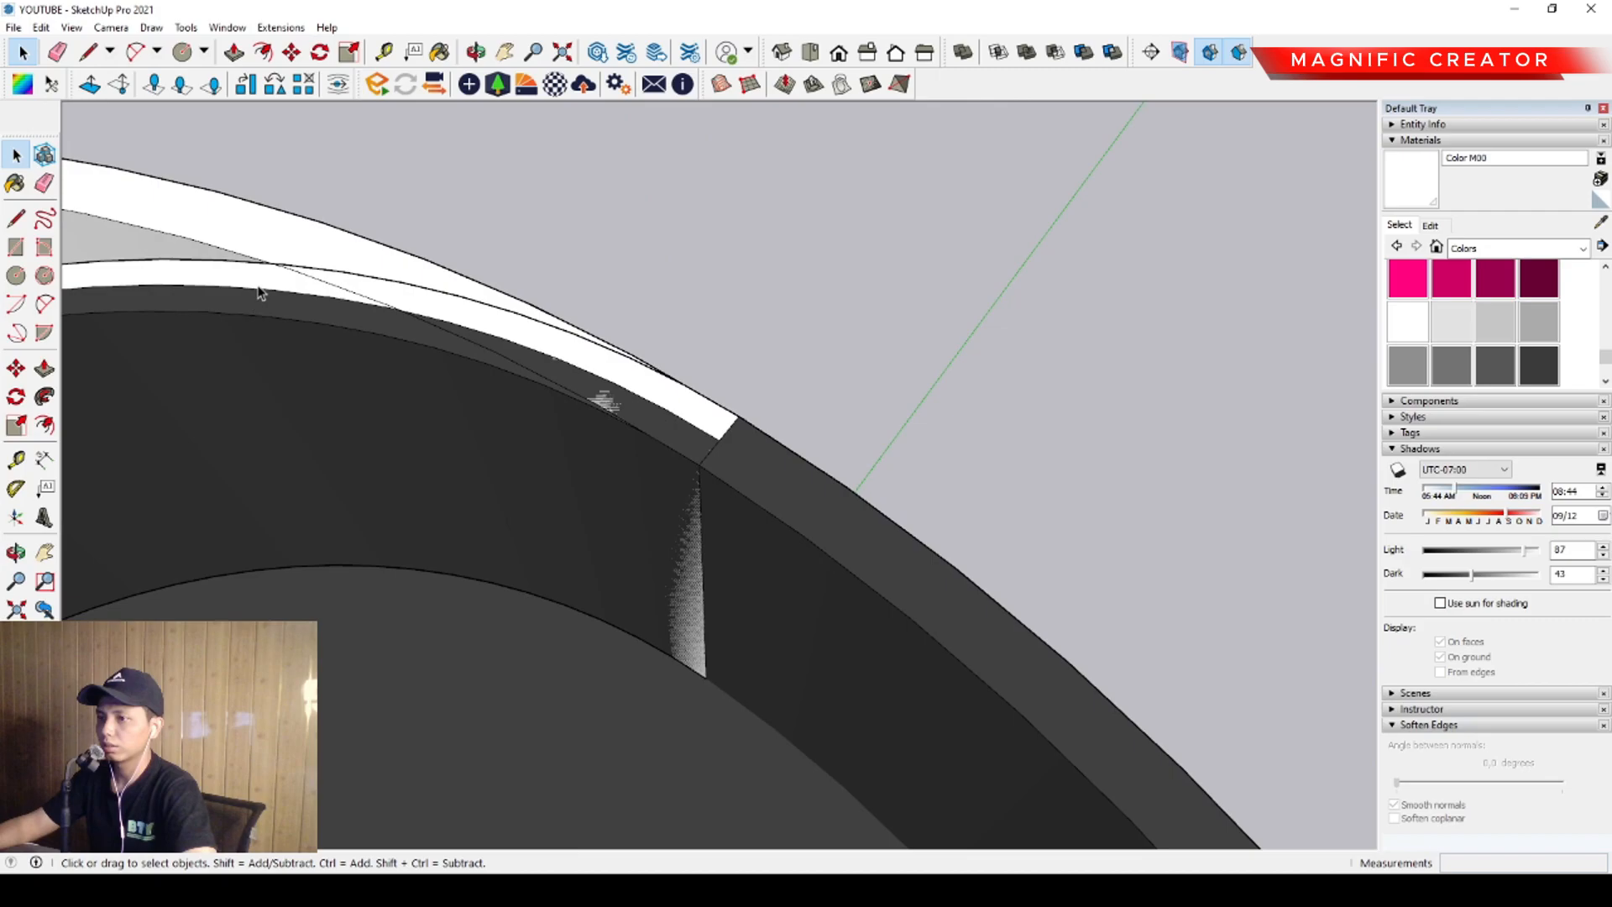
Open the divider, check its dark side face at the joint by selecting it, and leave the divider's editing mode
triple_click(280, 313)
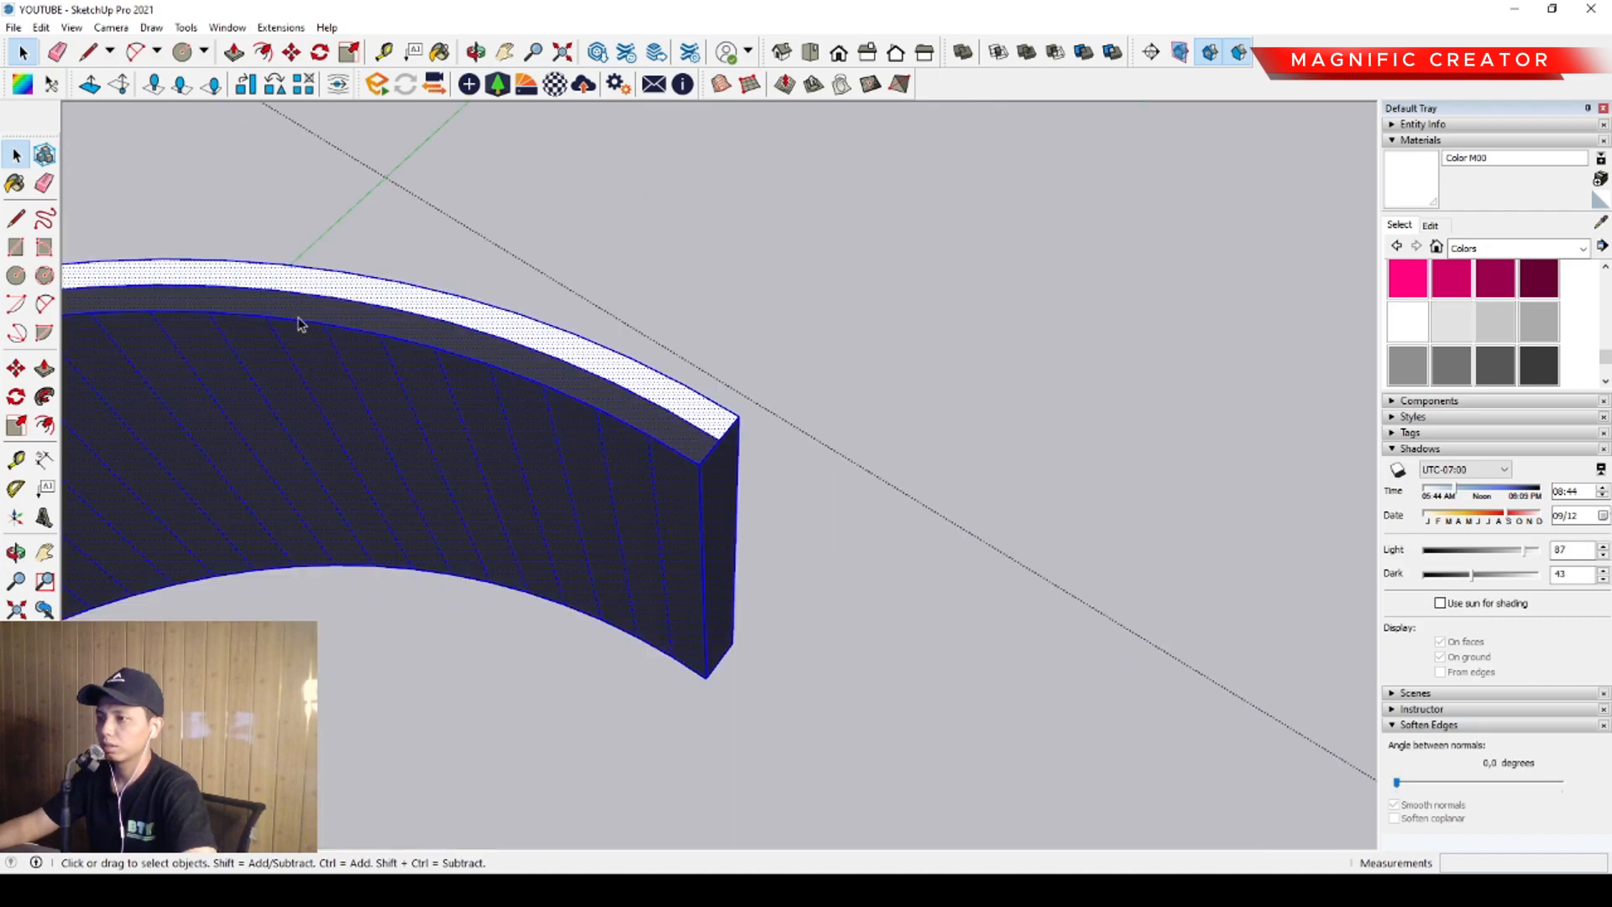
click(673, 487)
key(h)
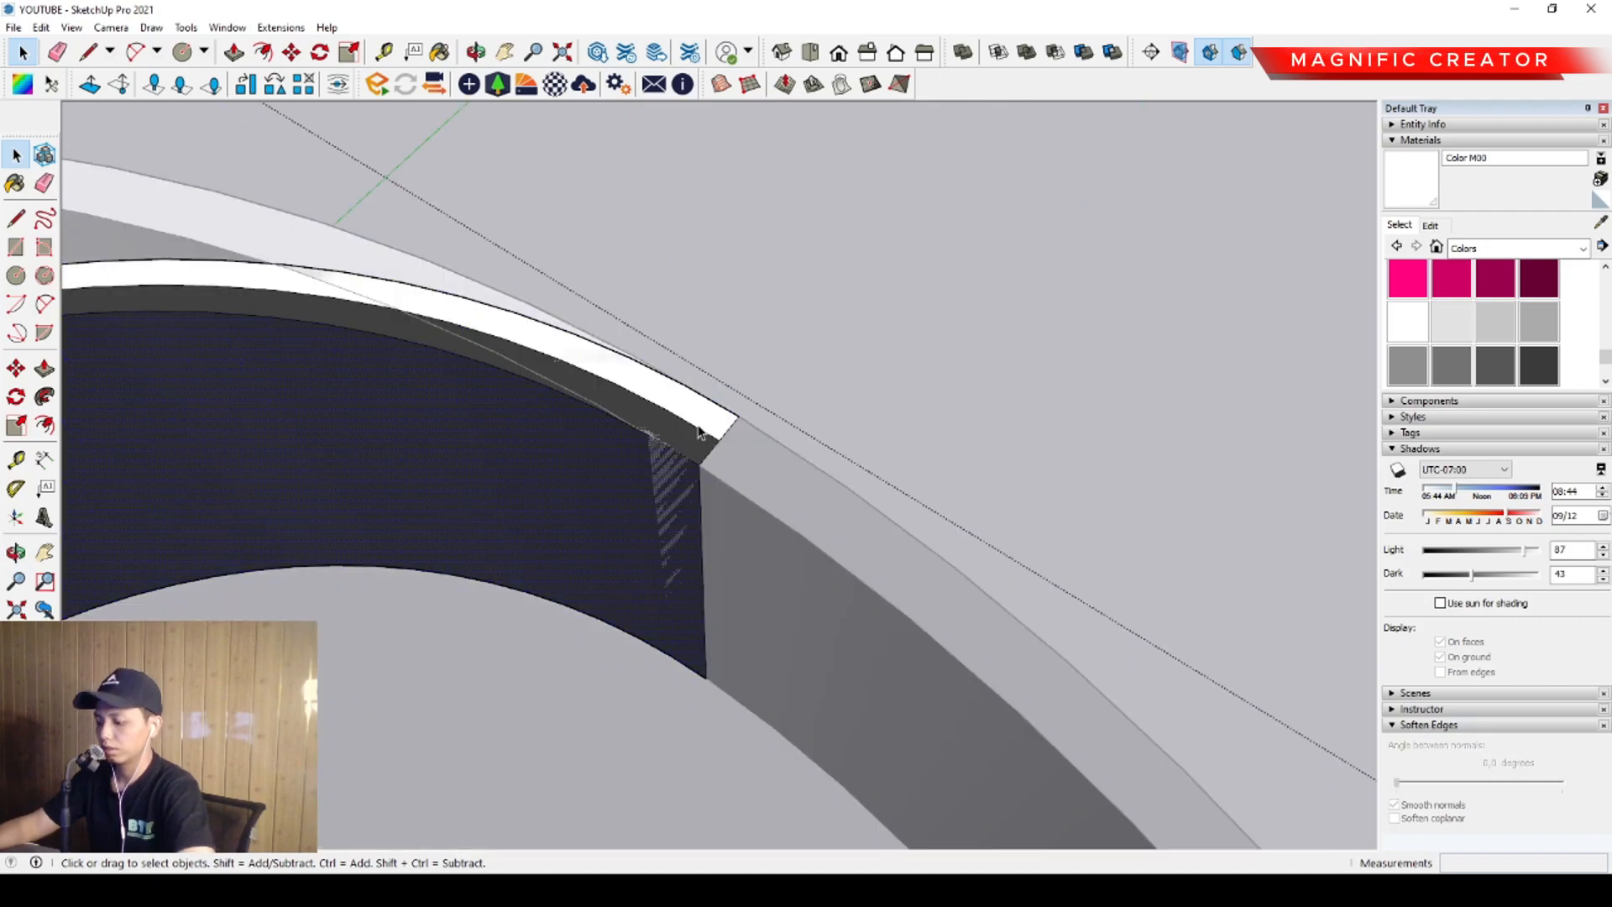
scroll(702, 434, down, 1)
triple_click(789, 515)
click(902, 371)
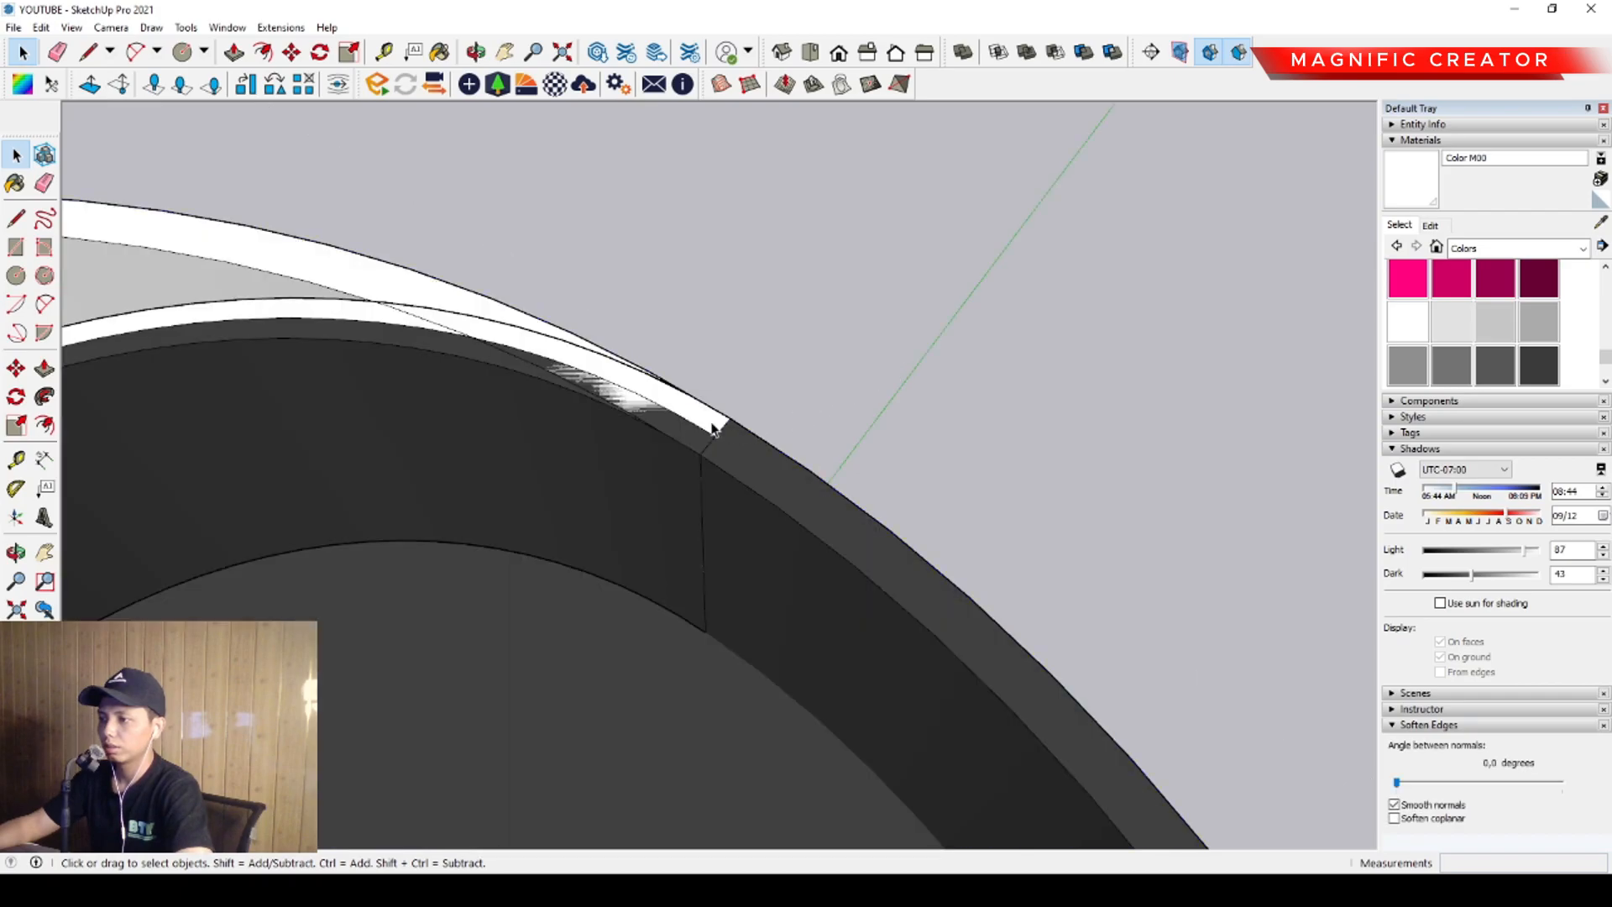
Open the ring and split off the light inner-face segment beside the dark part with a line from the rim vertex, erasing the overhang
scroll(689, 400, up, 1)
double_click(281, 262)
triple_click(260, 246)
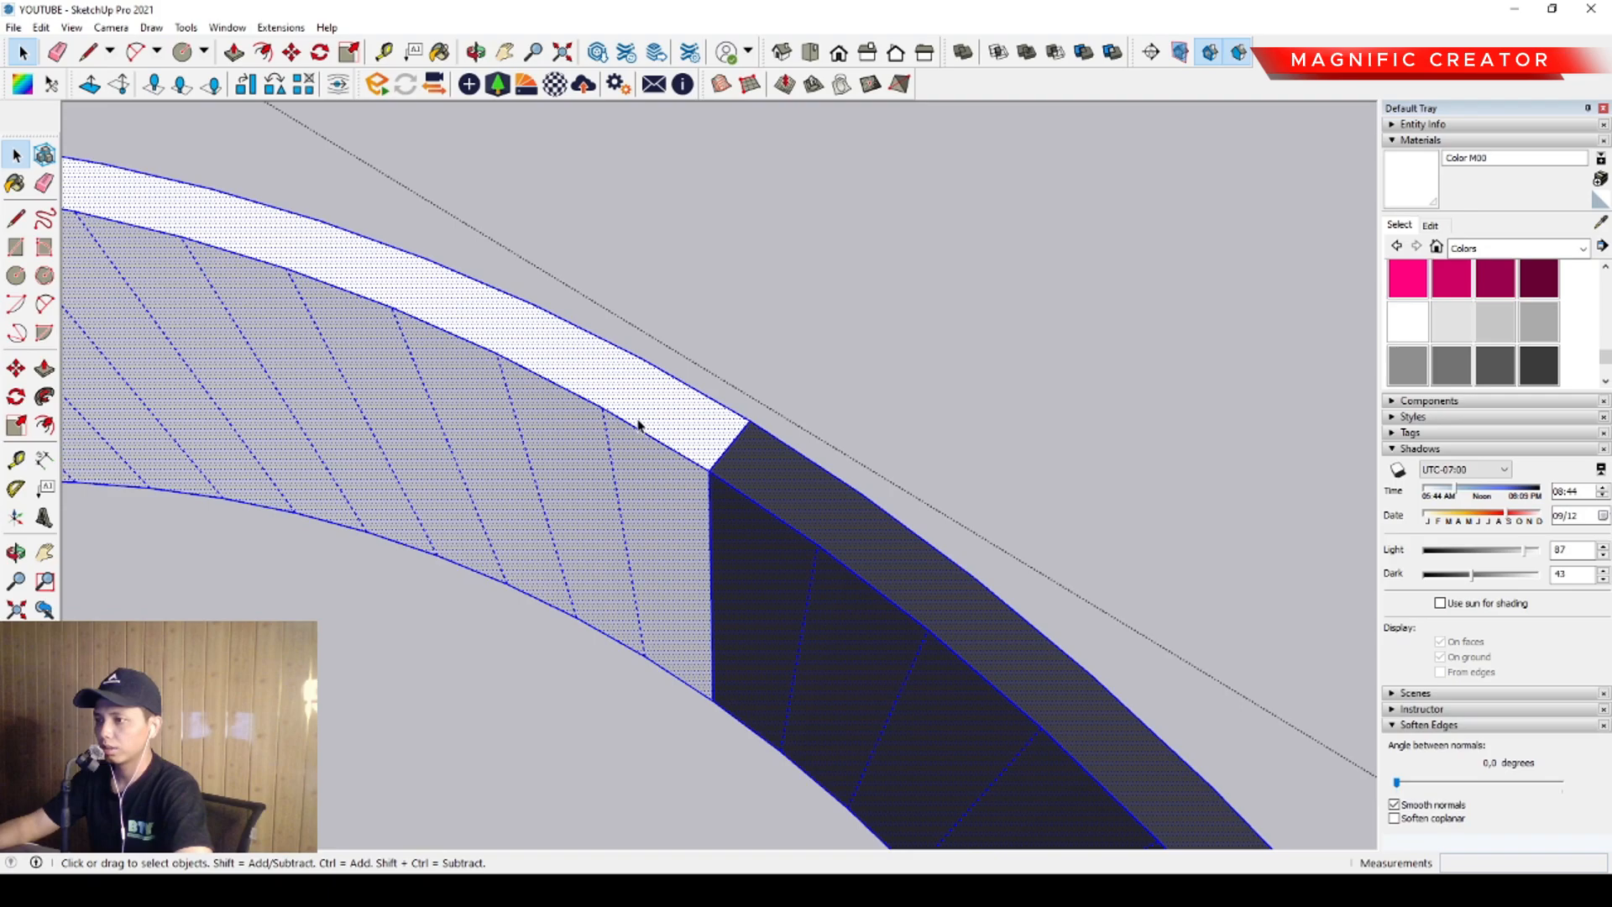
key(l)
click(602, 408)
click(658, 715)
key(space)
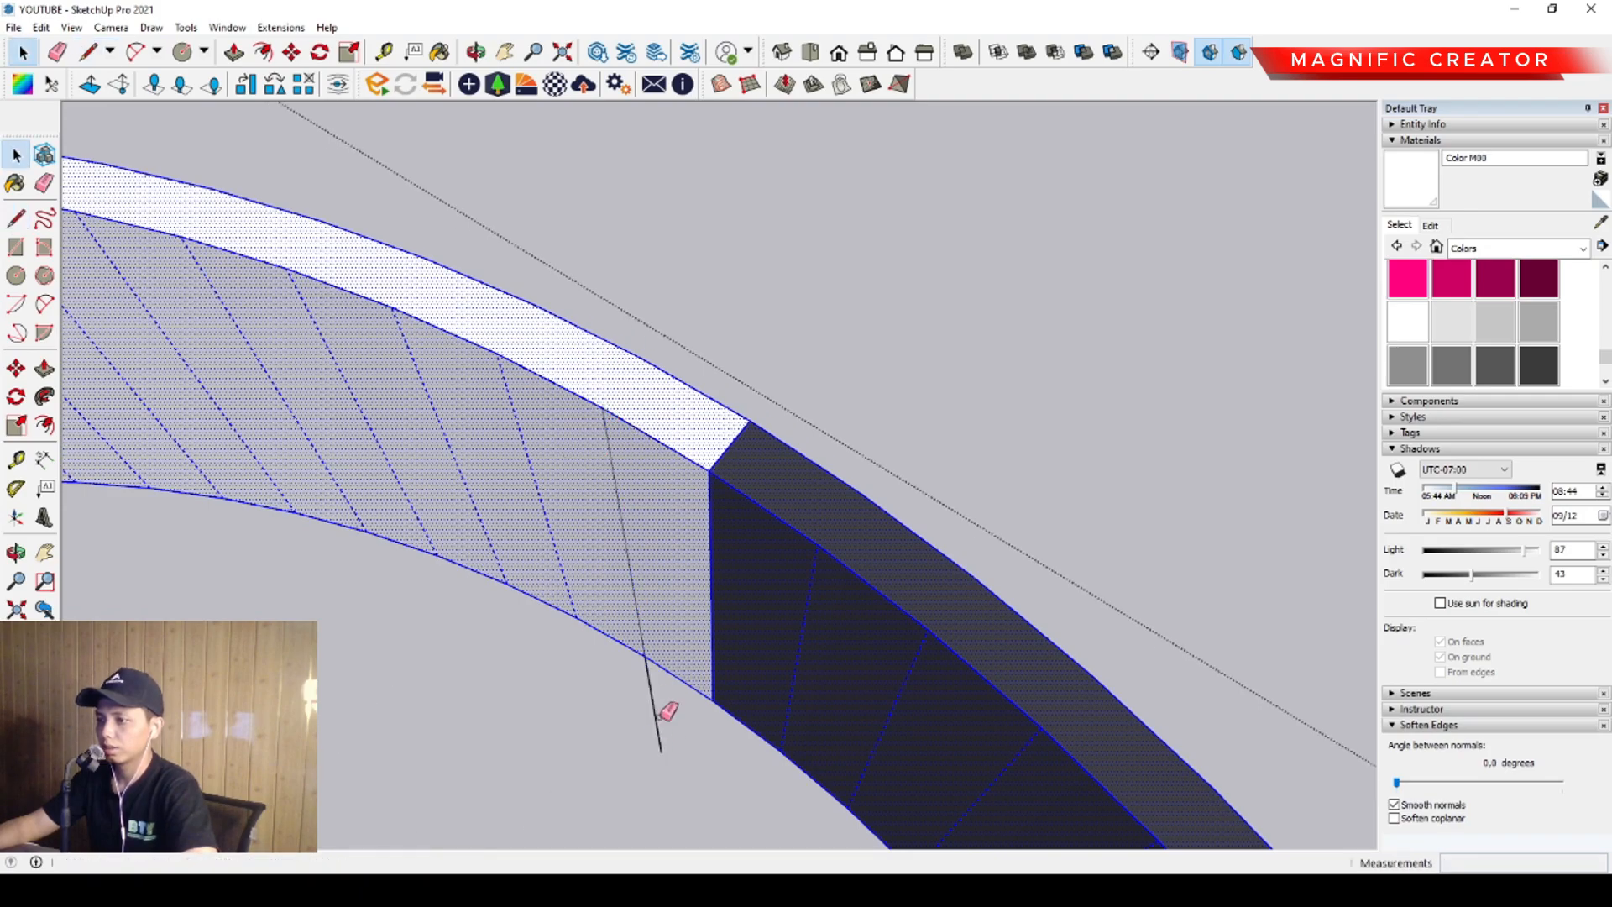
click(658, 619)
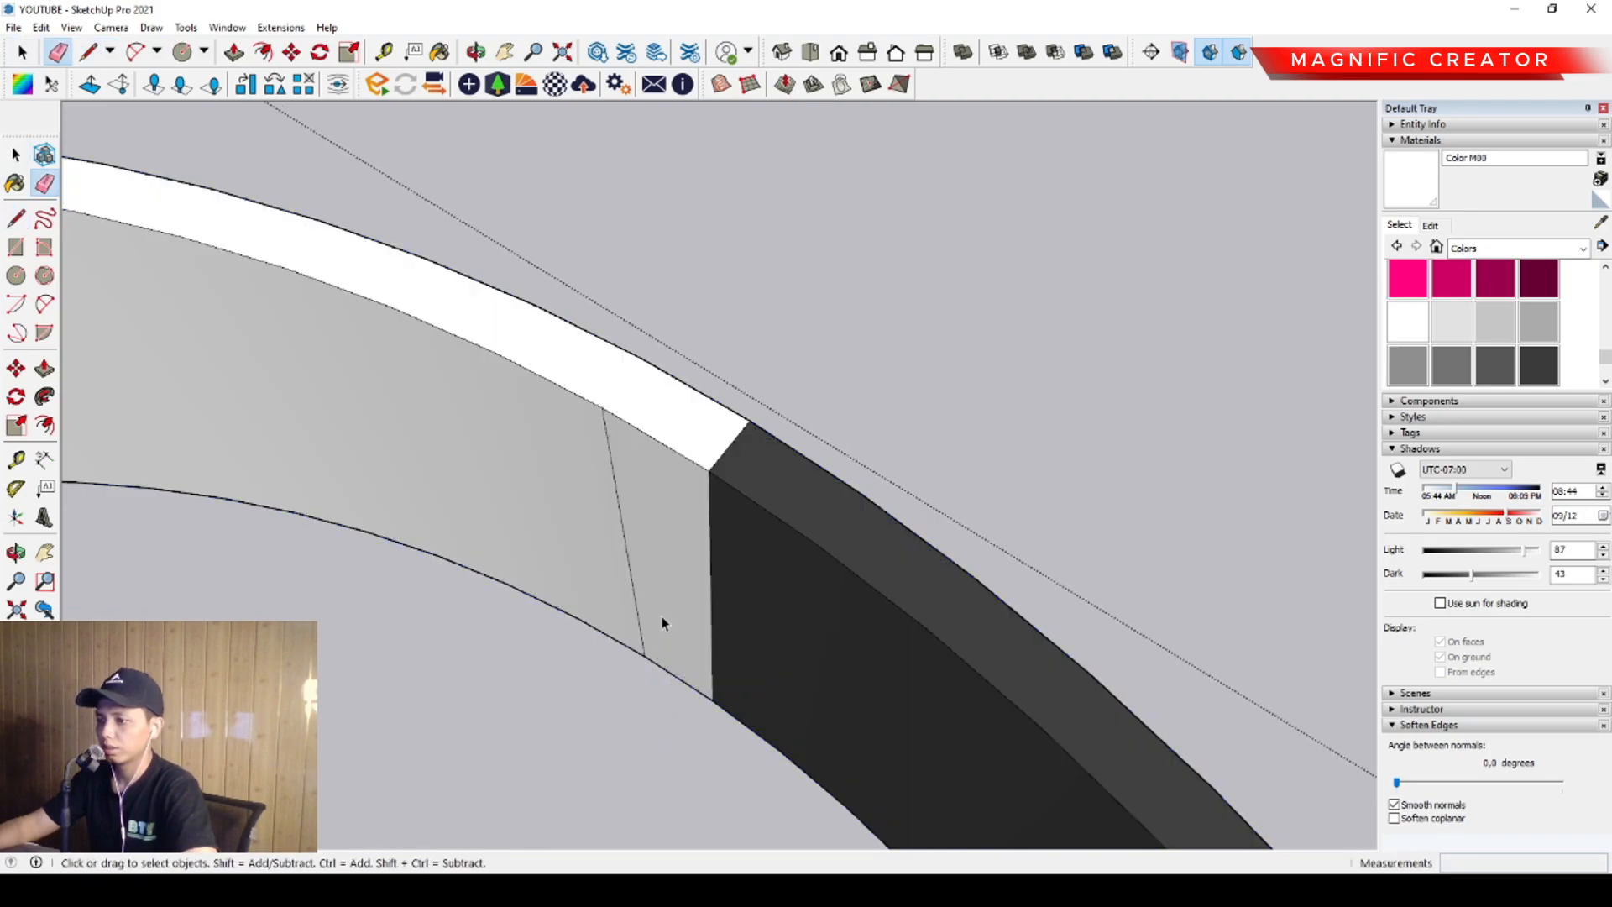
Sample Color M07 from the dark inner face and paint the short split-off segment beside it
alt+click(720, 601)
click(666, 495)
key(space)
mouse_move(665, 495)
middle_down()
mouse_move(1040, 302)
mouse_move(850, 422)
mouse_move(939, 515)
mouse_move(676, 432)
mouse_move(997, 479)
mouse_move(776, 453)
mouse_move(1167, 439)
mouse_move(874, 515)
mouse_move(889, 428)
mouse_move(1015, 576)
middle_up()
scroll(775, 454, down, 3)
scroll(1015, 576, up, 2)
scroll(1014, 576, down, 1)
scroll(796, 522, up, 2)
shift+middle_drag(795, 521, 793, 462)
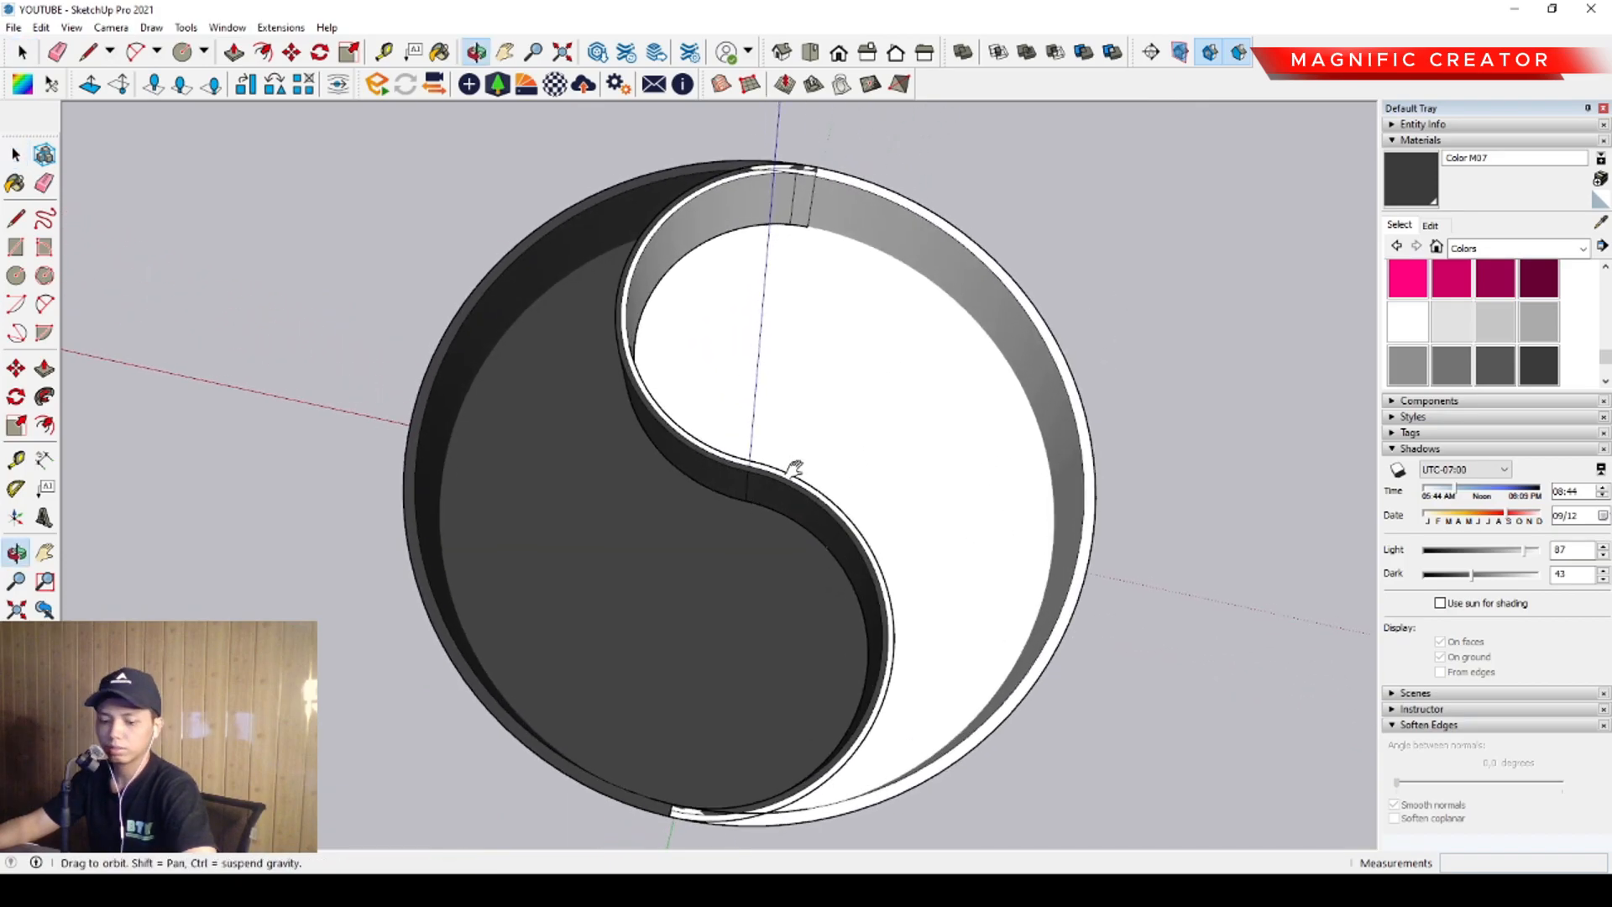
scroll(748, 439, up, 1)
scroll(594, 421, up, 1)
scroll(567, 348, up, 2)
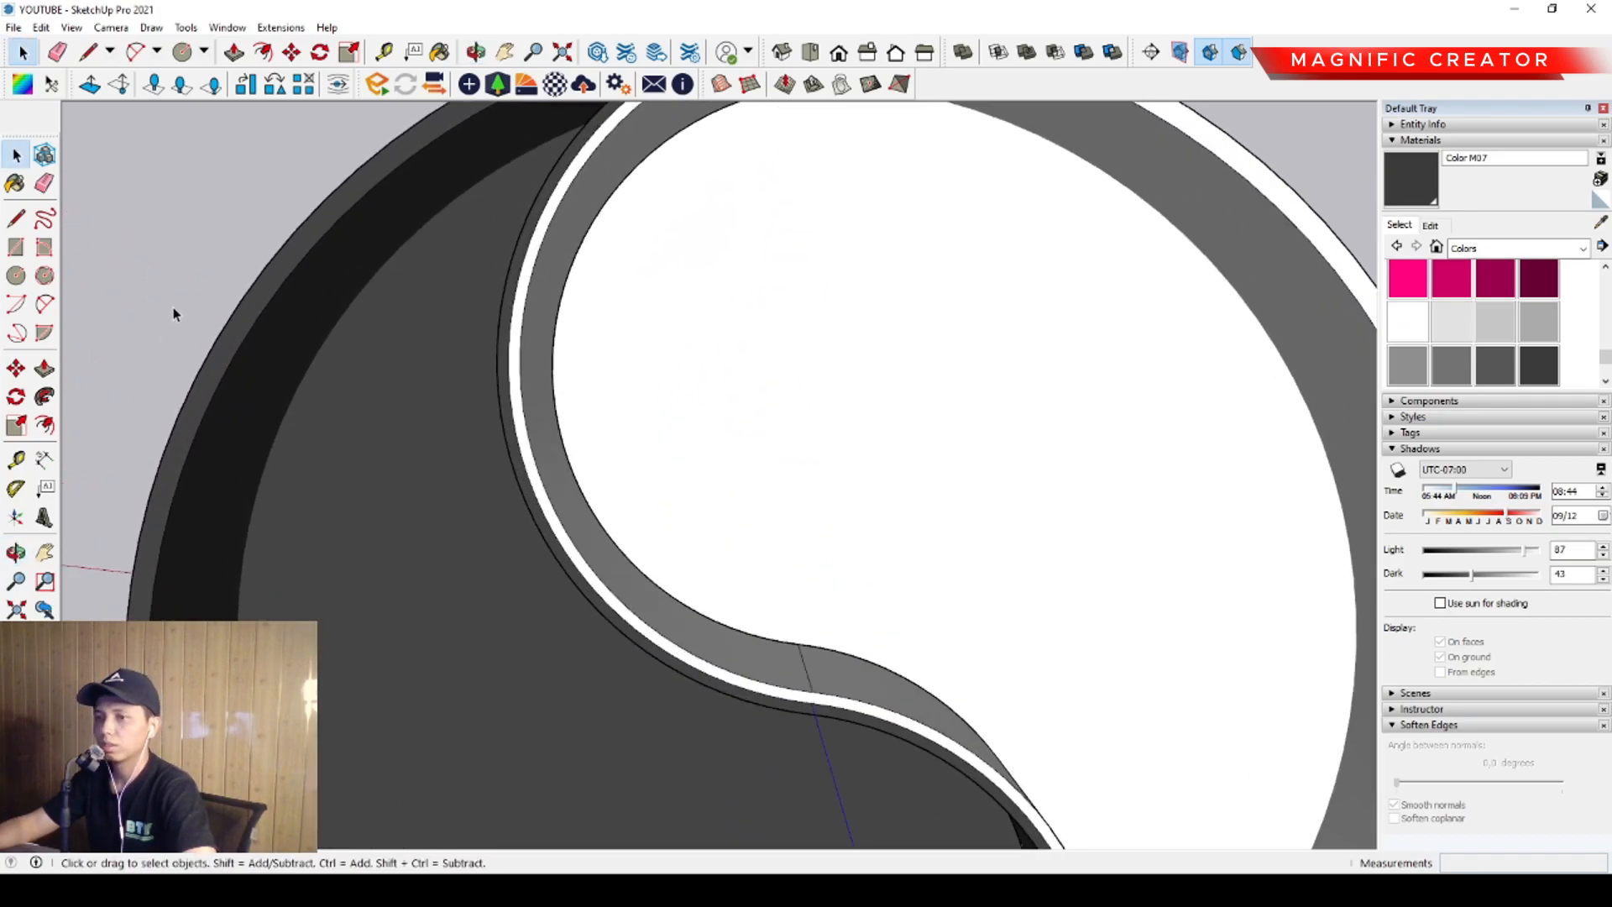
click(15, 247)
scroll(557, 331, up, 1)
click(546, 334)
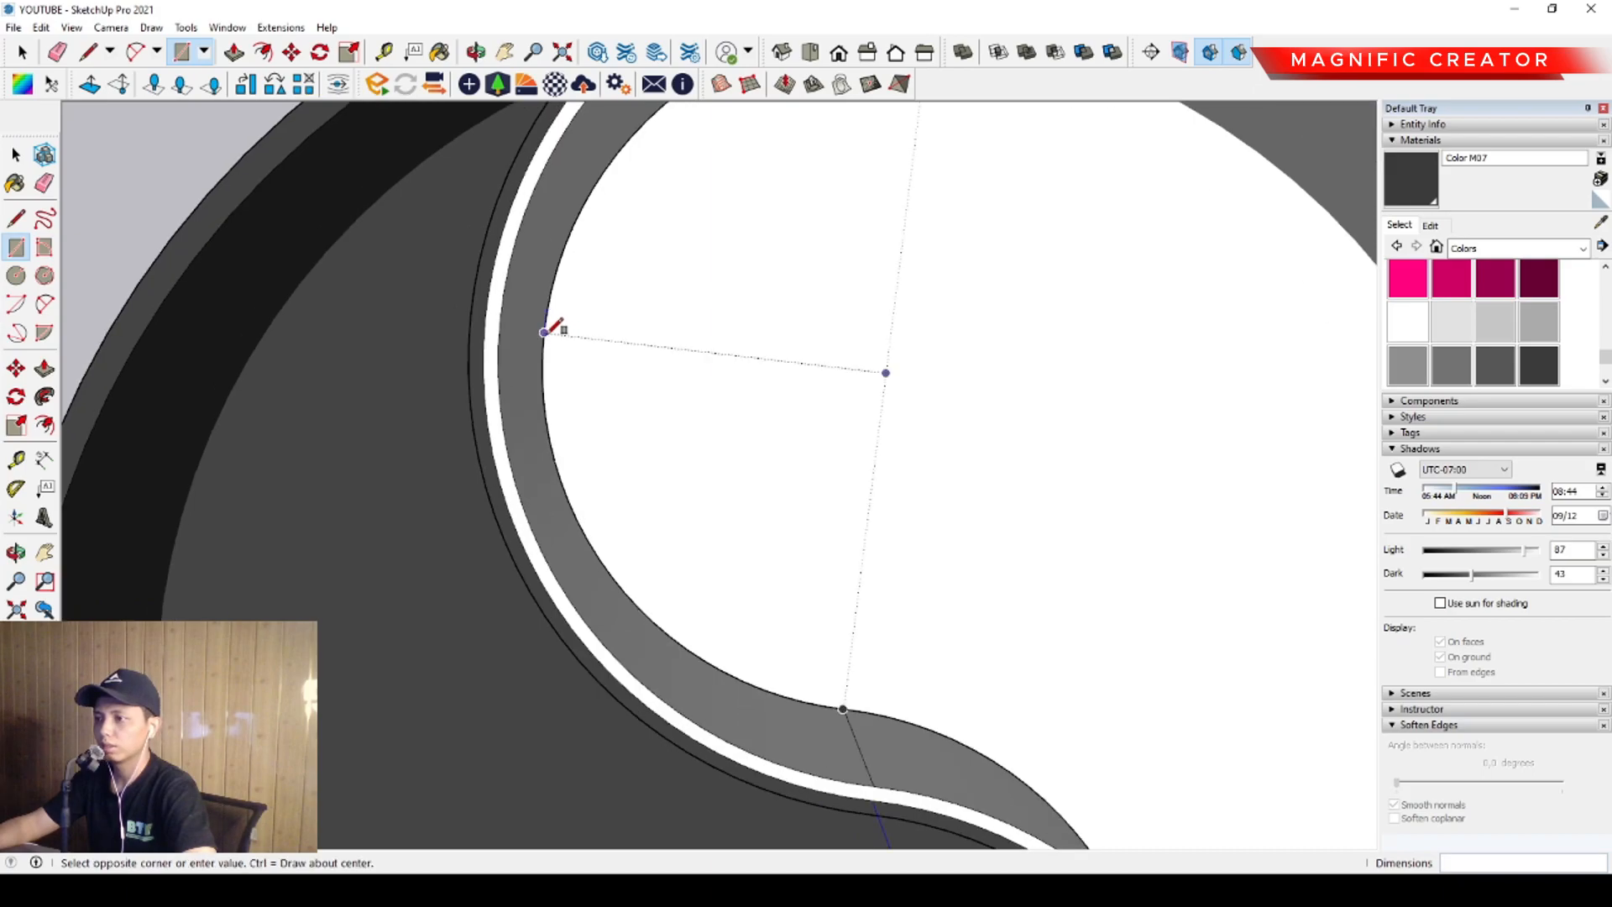
scroll(1066, 315, down, 1)
key(space)
Draw a thin rectangle of about 723 by 12 across the white floor half
scroll(982, 378, down, 2)
middle_drag(979, 386, 771, 363)
key(r)
scroll(631, 345, up, 1)
click(615, 342)
scroll(1043, 346, up, 3)
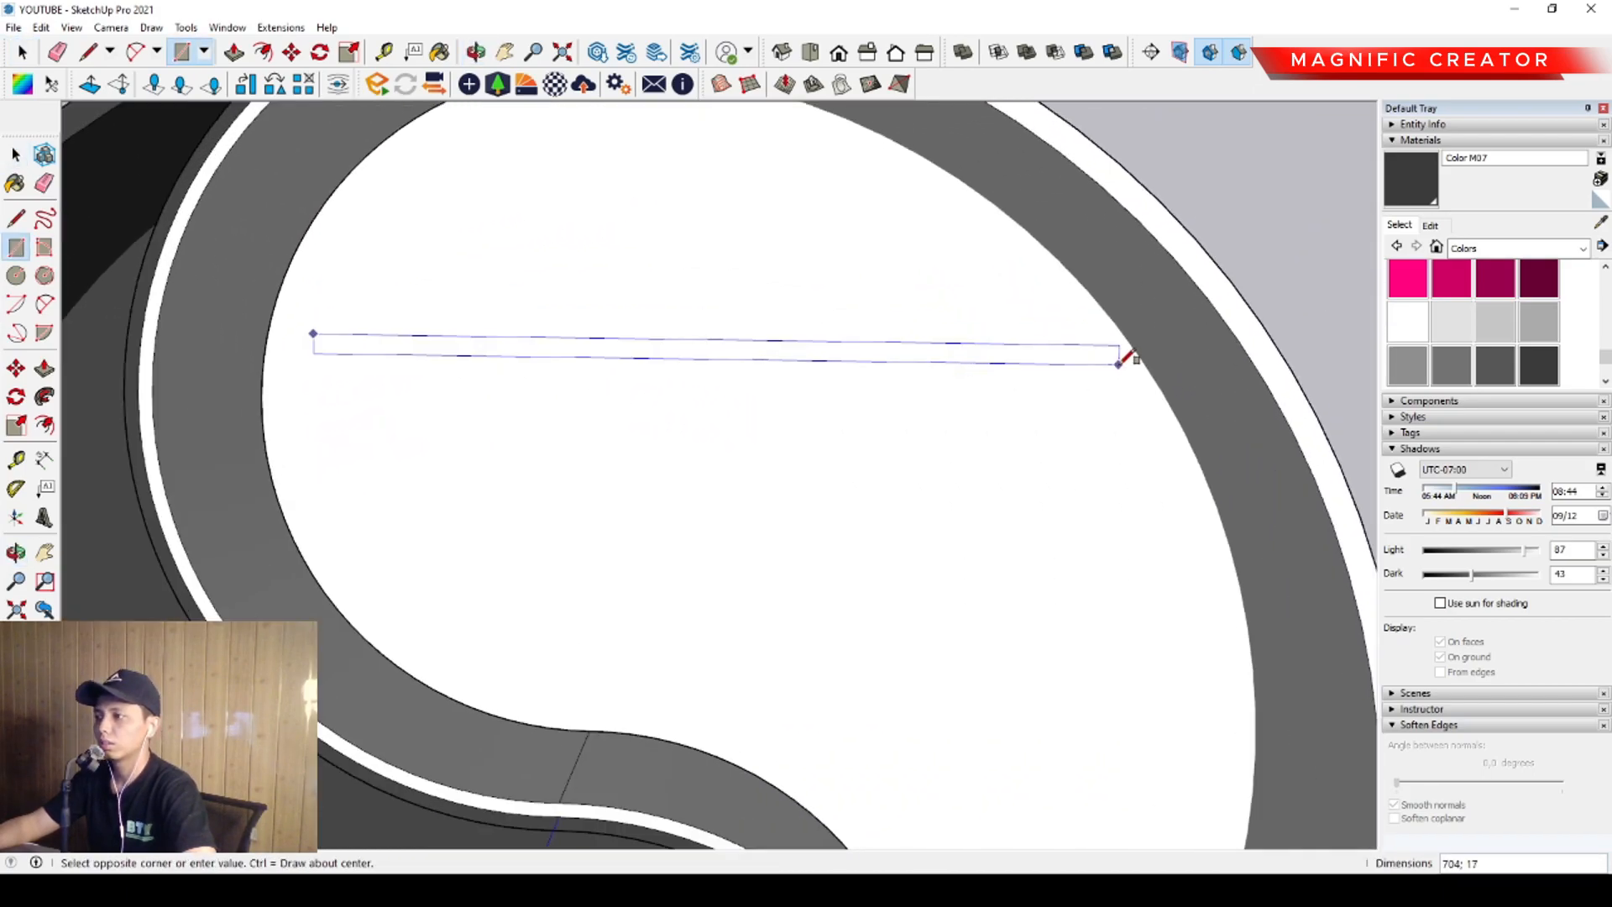
click(1142, 358)
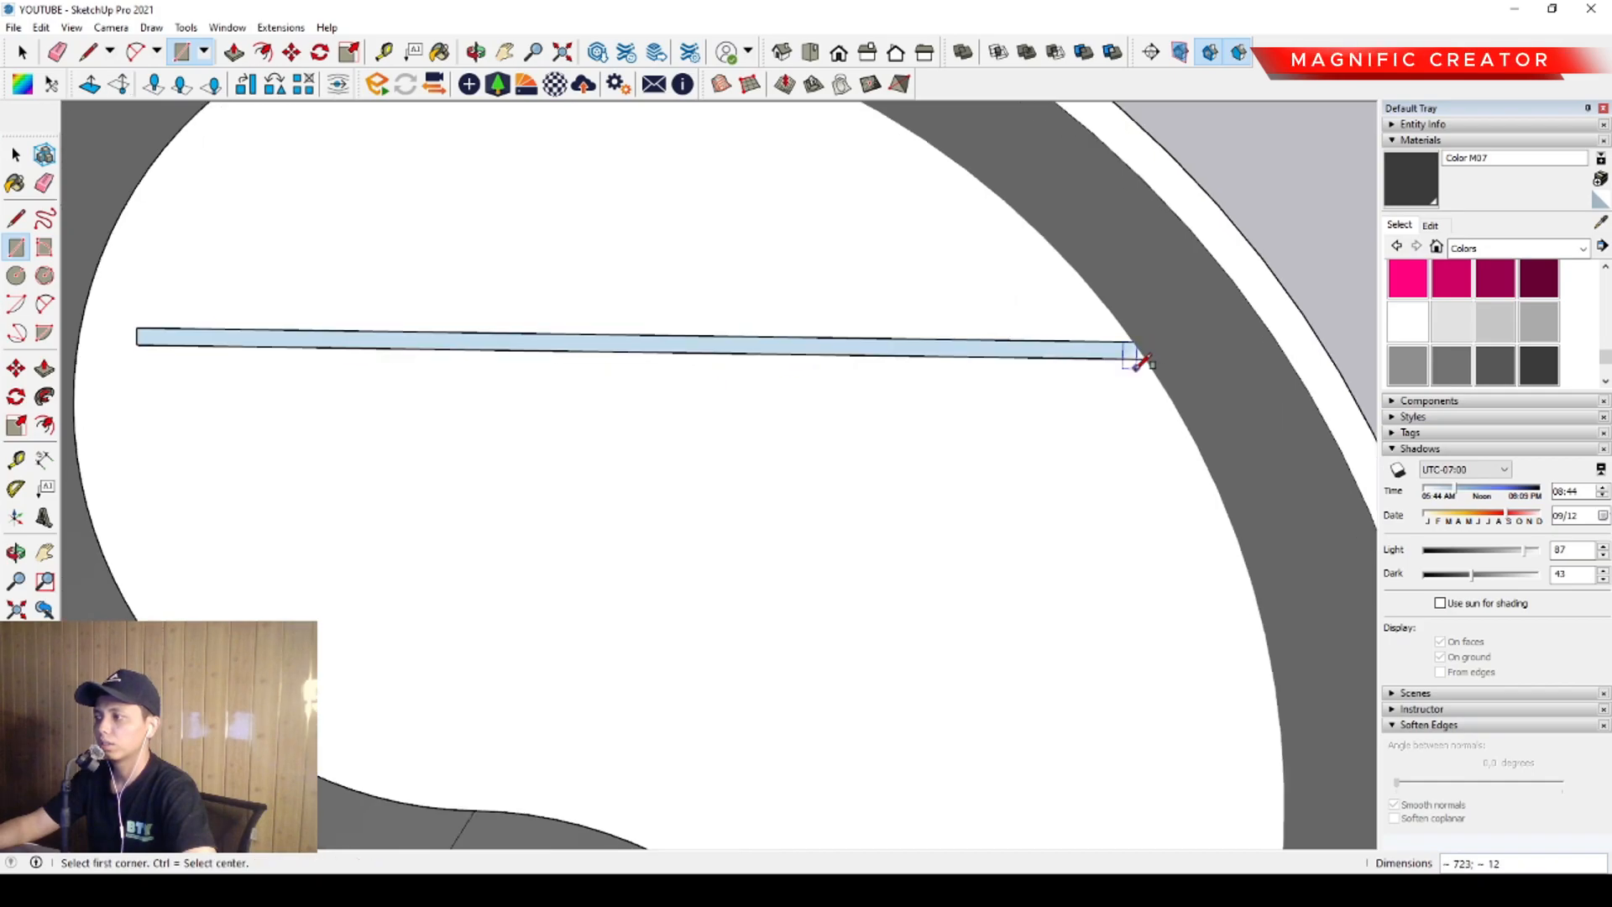
Scale the thin strip lengthwise so its ends meet the divider and the outer ring wall
key(space)
scroll(494, 361, down, 2)
scroll(372, 351, up, 1)
scroll(267, 357, up, 2)
key(s)
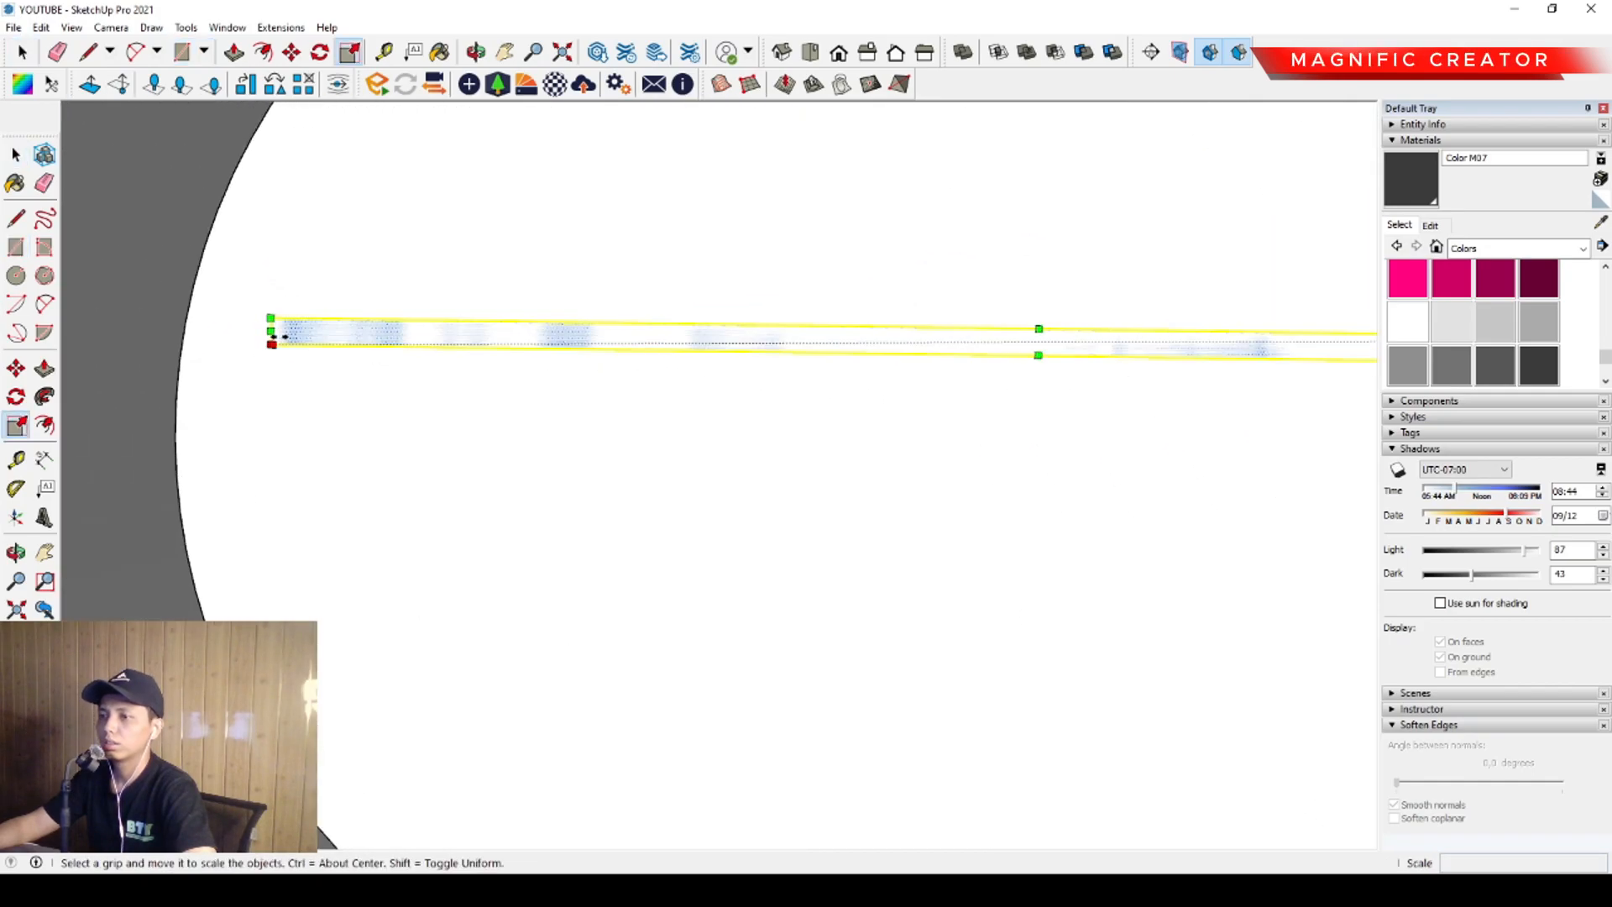
scroll(287, 340, down, 2)
shift+middle_drag(1006, 392, 543, 406)
scroll(428, 425, up, 1)
scroll(409, 432, up, 1)
scroll(668, 389, up, 1)
scroll(688, 391, down, 5)
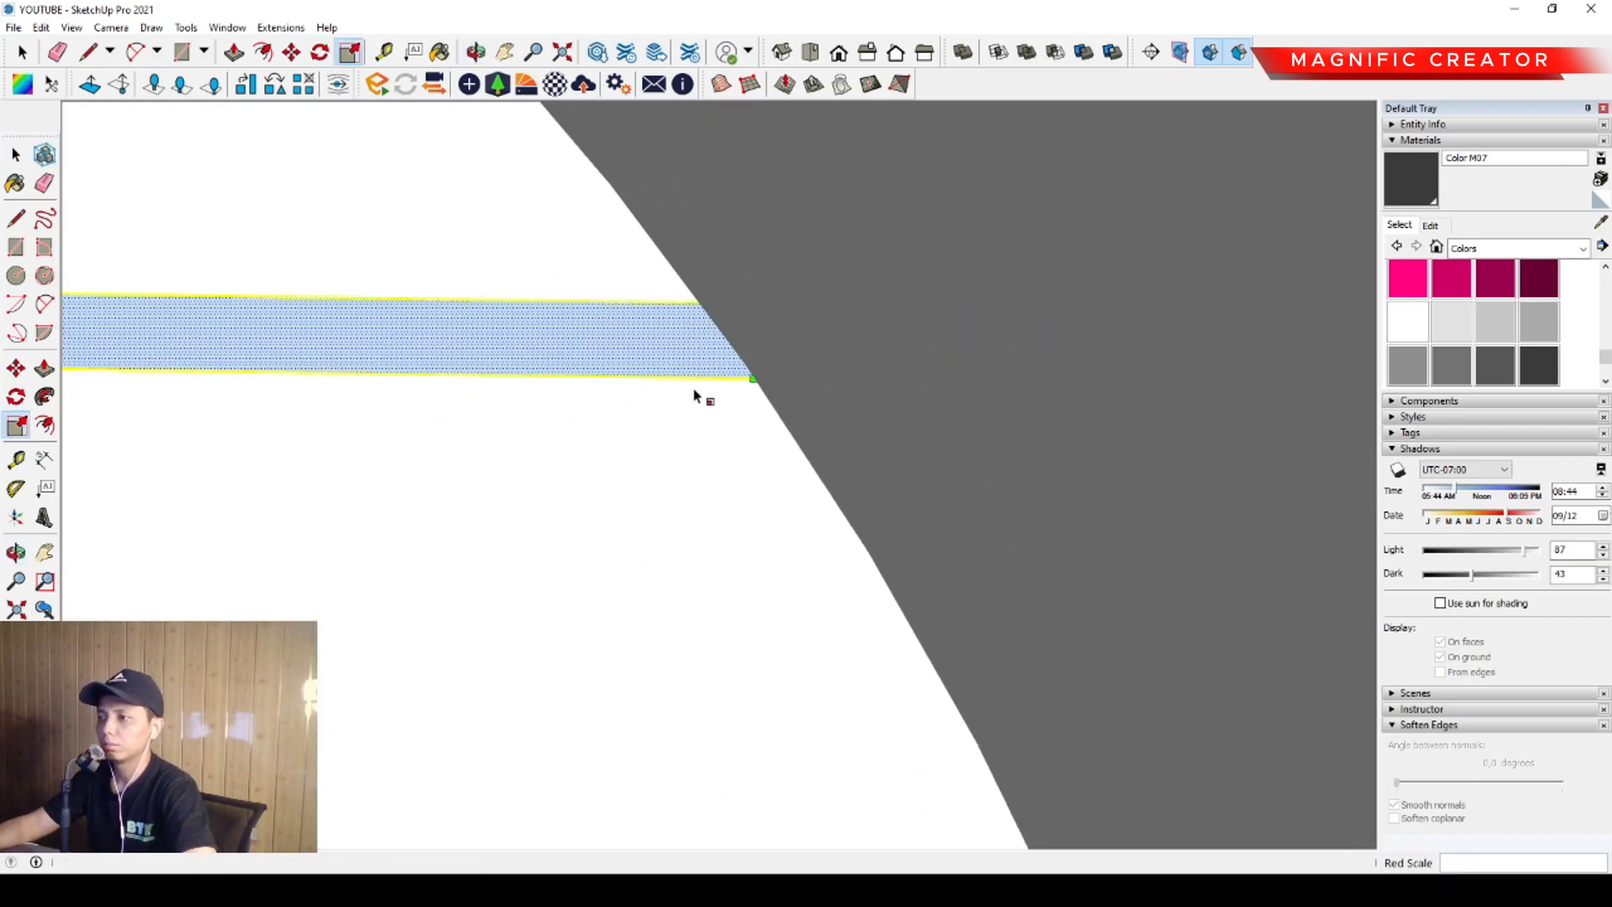
Push/Pull the strip on the white floor up to the rim height to form a shelf
key(space)
middle_drag(755, 374, 881, 432)
key(p)
click(890, 405)
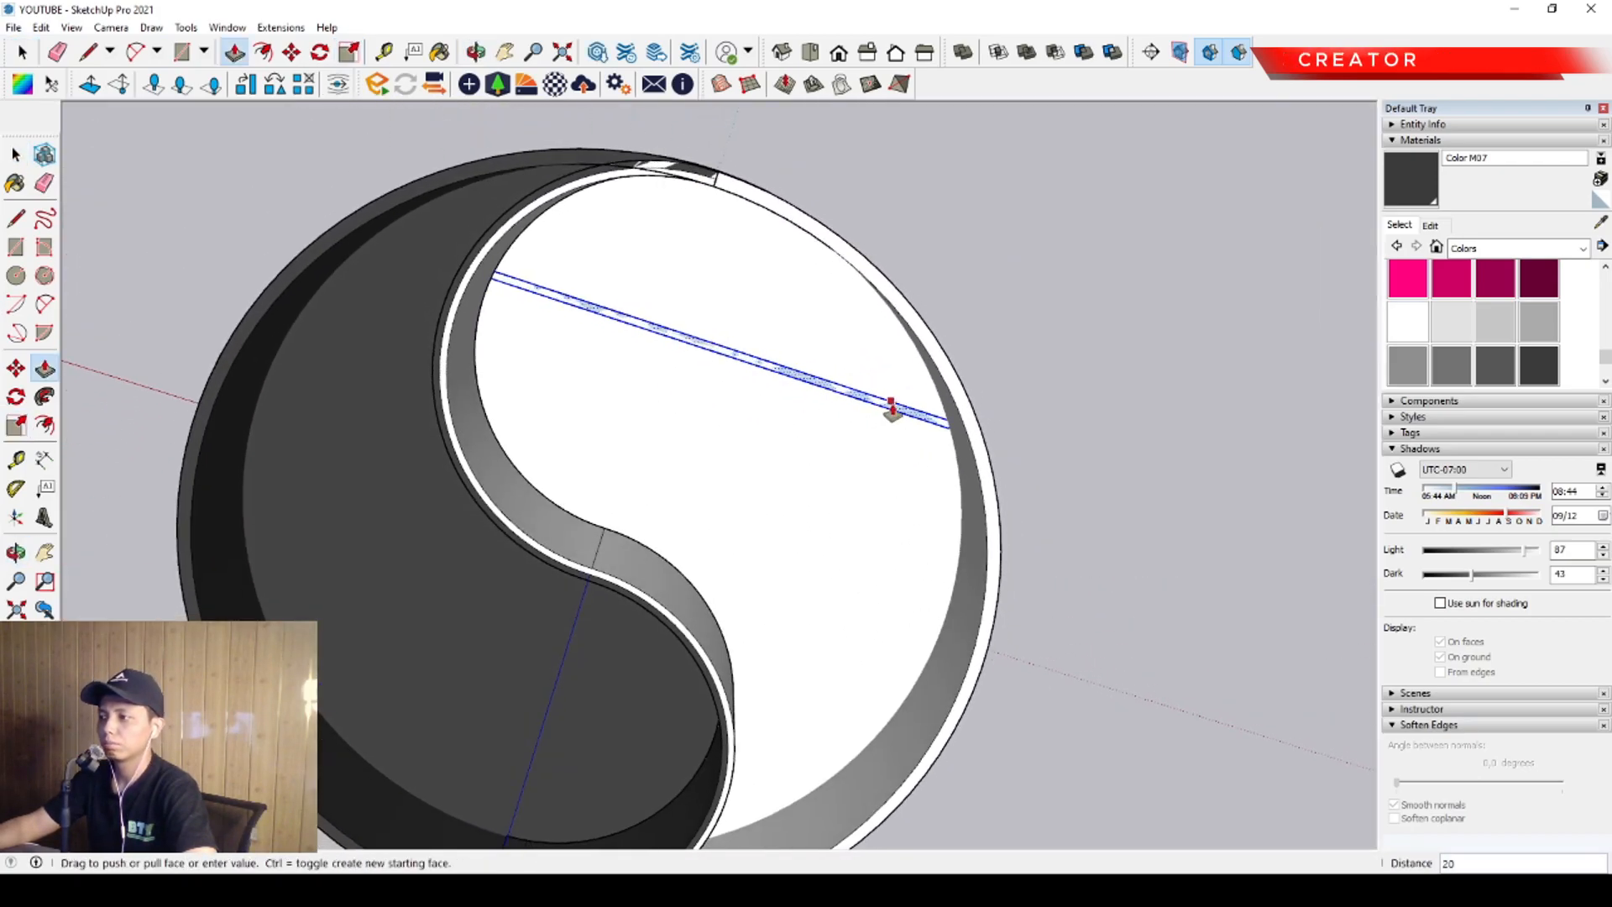
click(964, 417)
key(space)
scroll(756, 468, down, 3)
middle_drag(756, 470, 774, 421)
scroll(788, 408, up, 2)
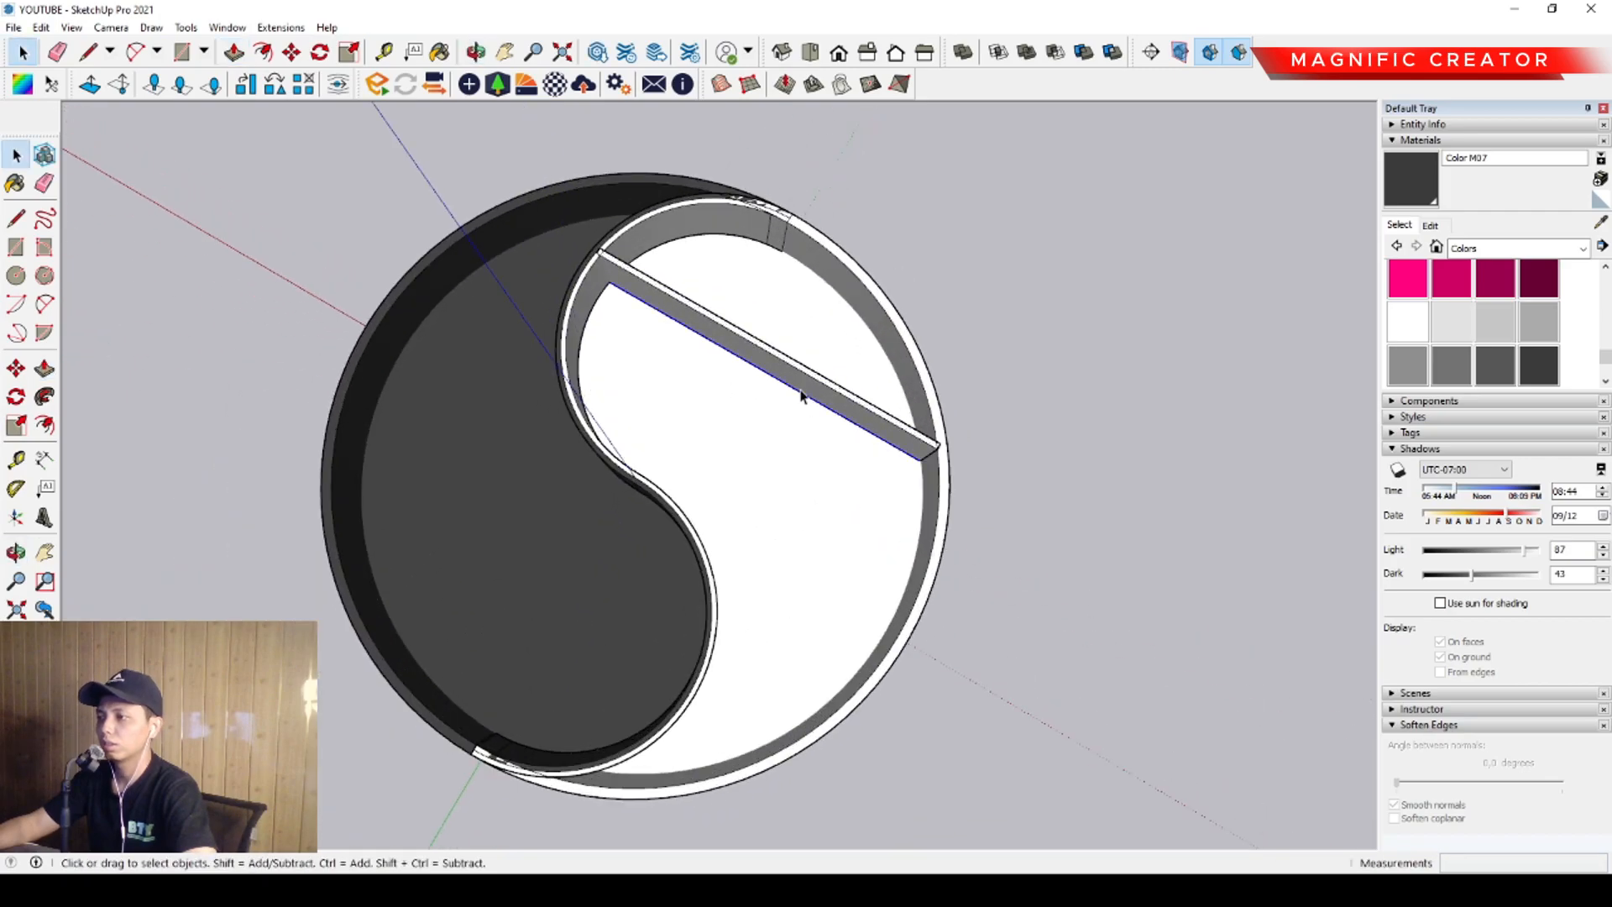
Copy the shelf twice along the green axis across the white half, at distances of about 295 and 271
middle_drag(861, 542, 823, 462)
click(16, 368)
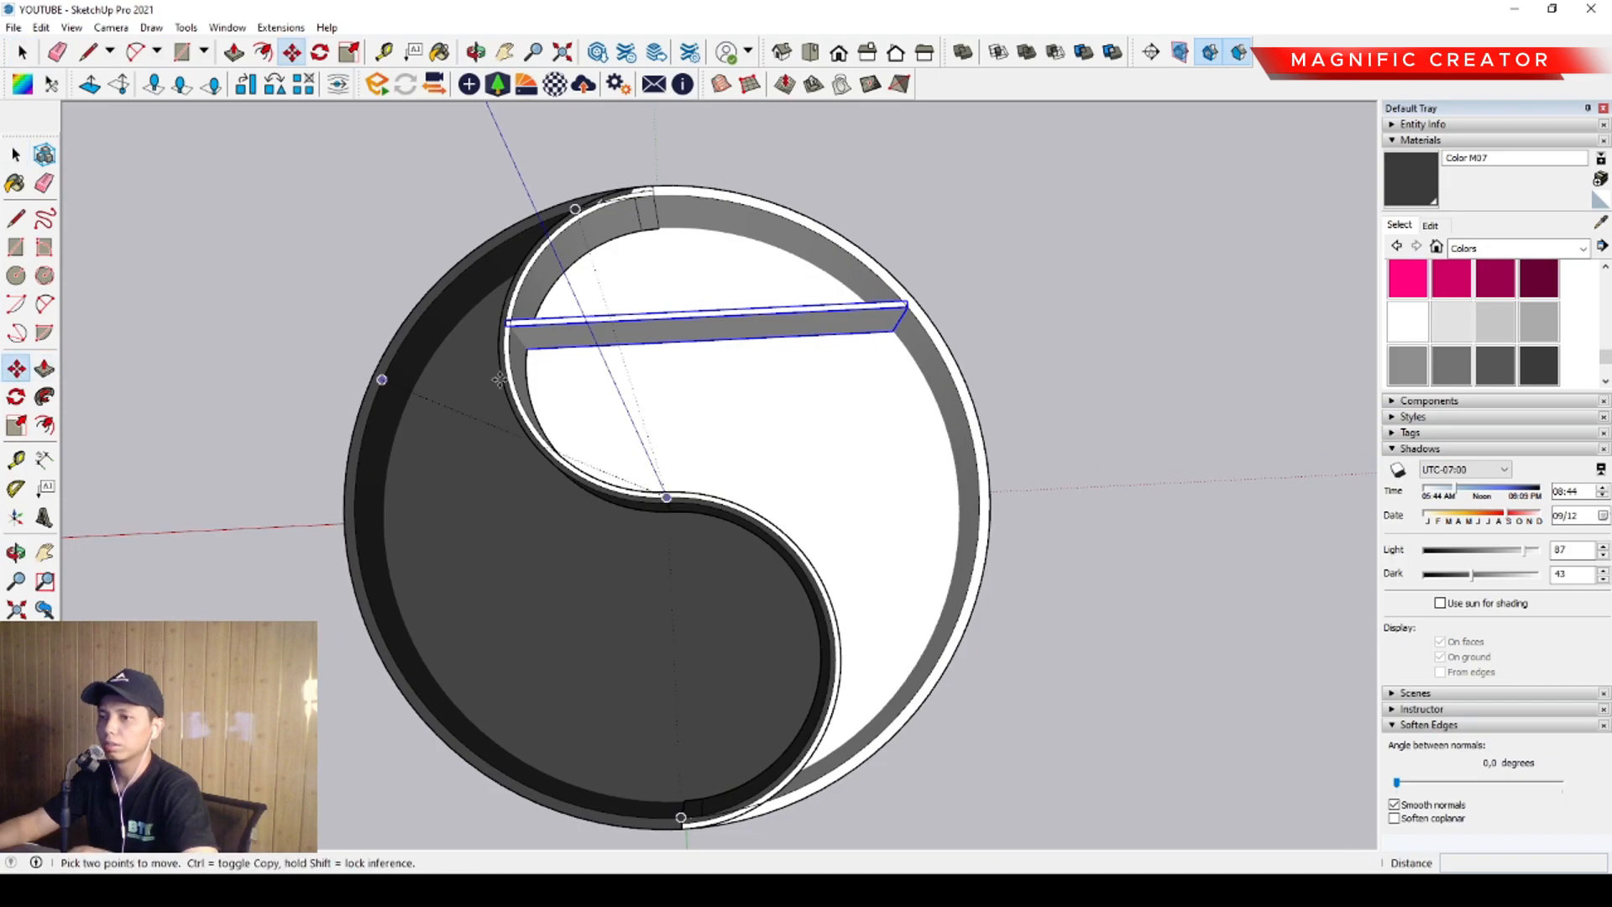
key(ctrl)
click(856, 361)
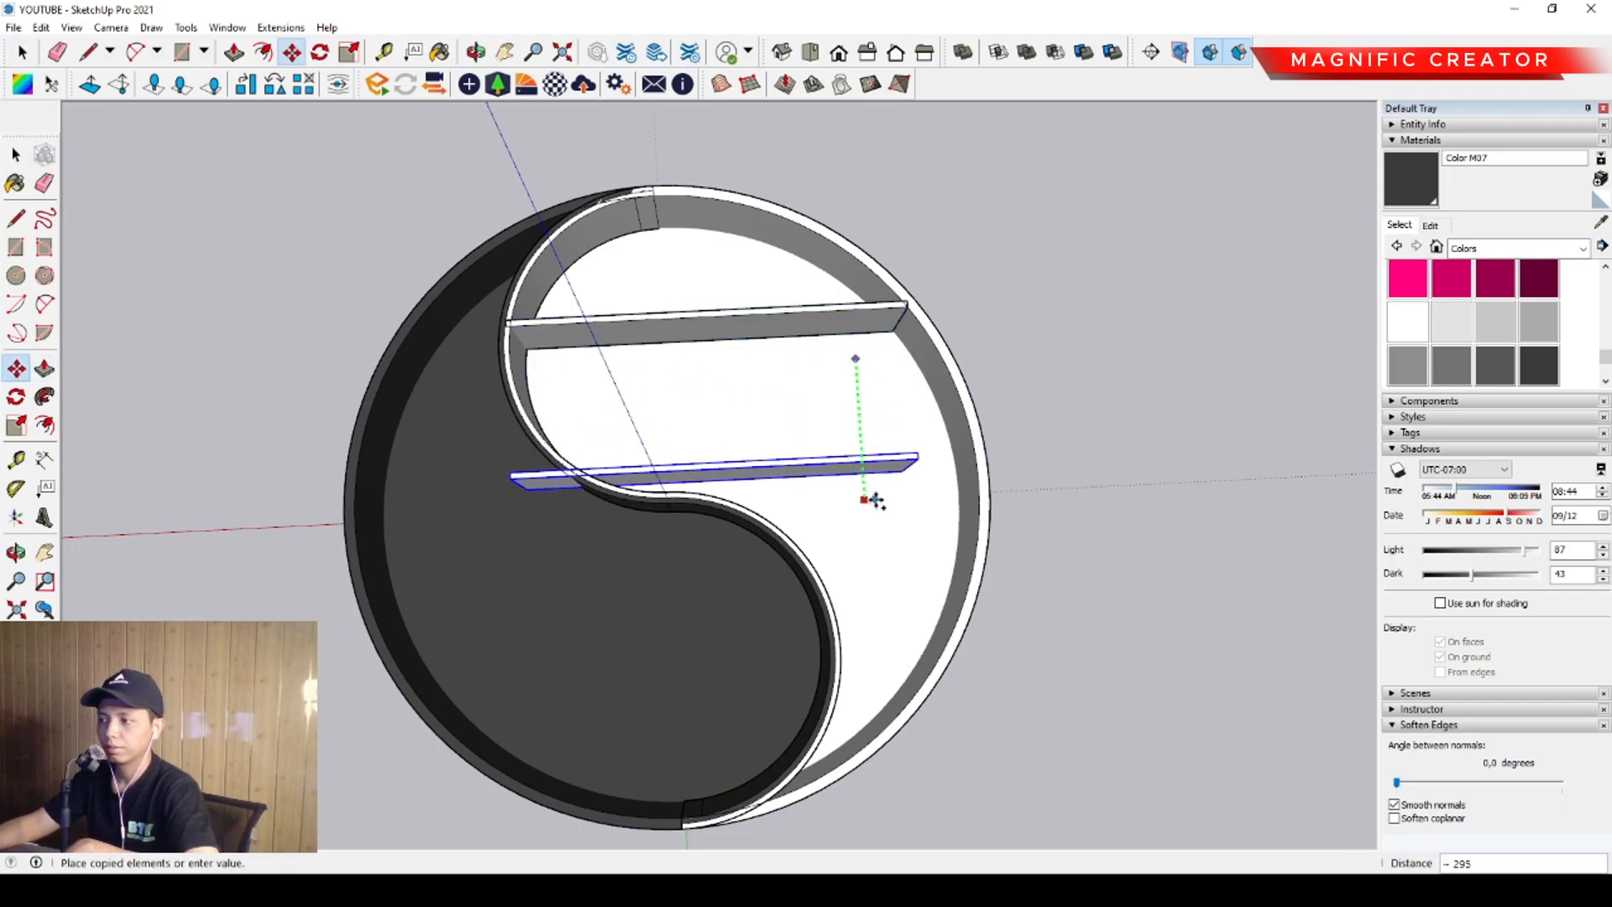
key(ctrl)
click(872, 506)
click(879, 638)
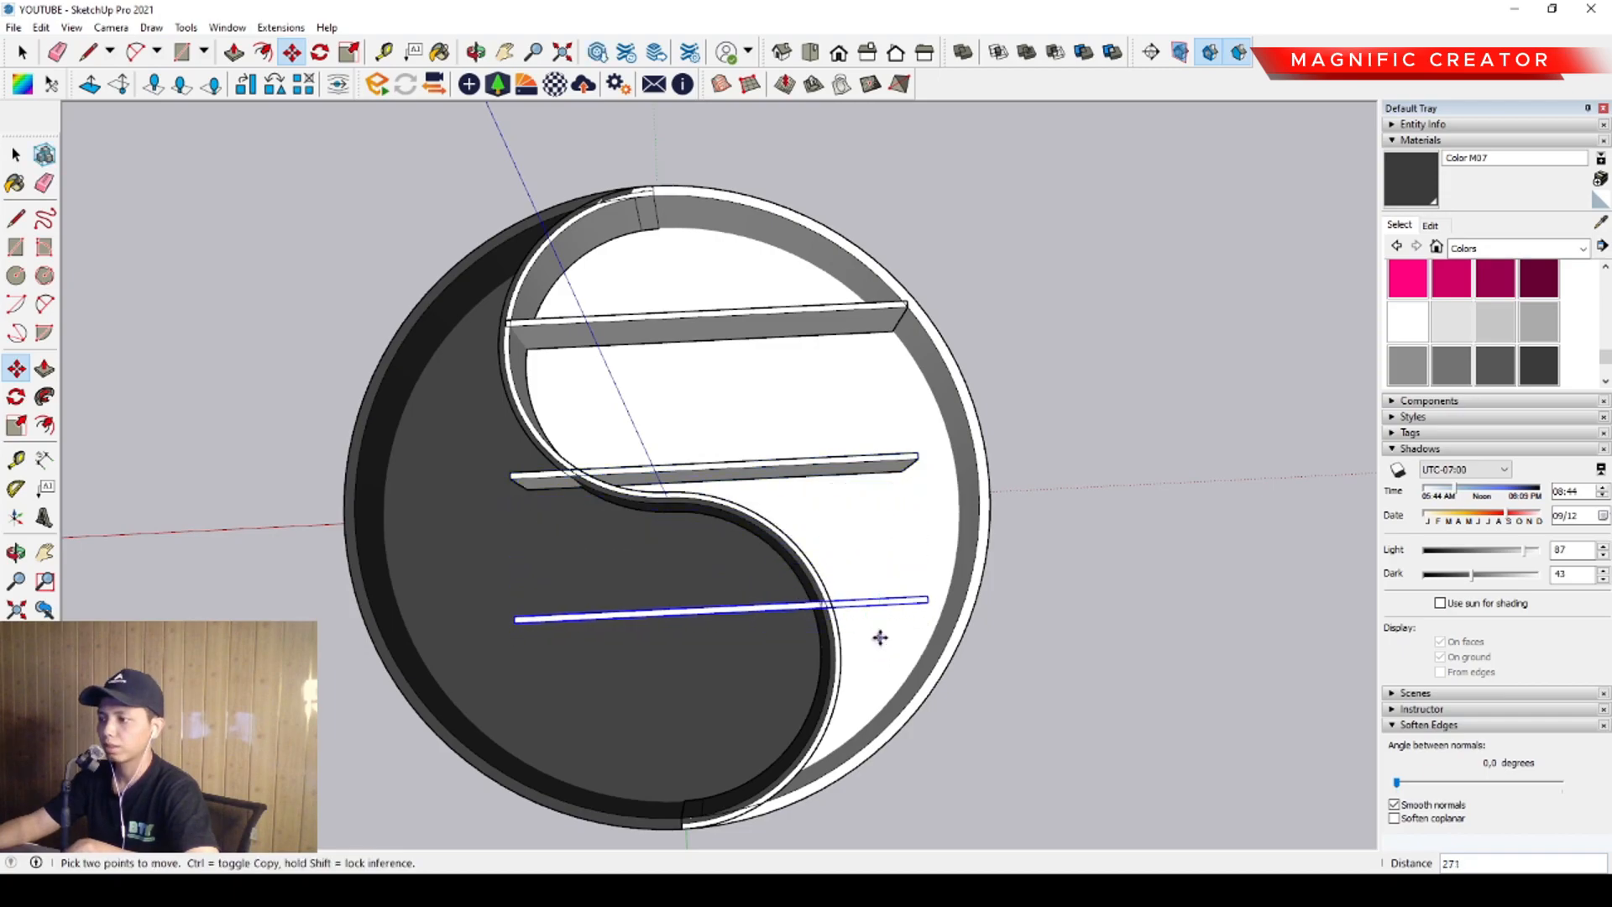
Open the middle shelf, extend one end to the outer ring, and trim the other back about 139 to the divider
key(space)
double_click(903, 475)
key(p)
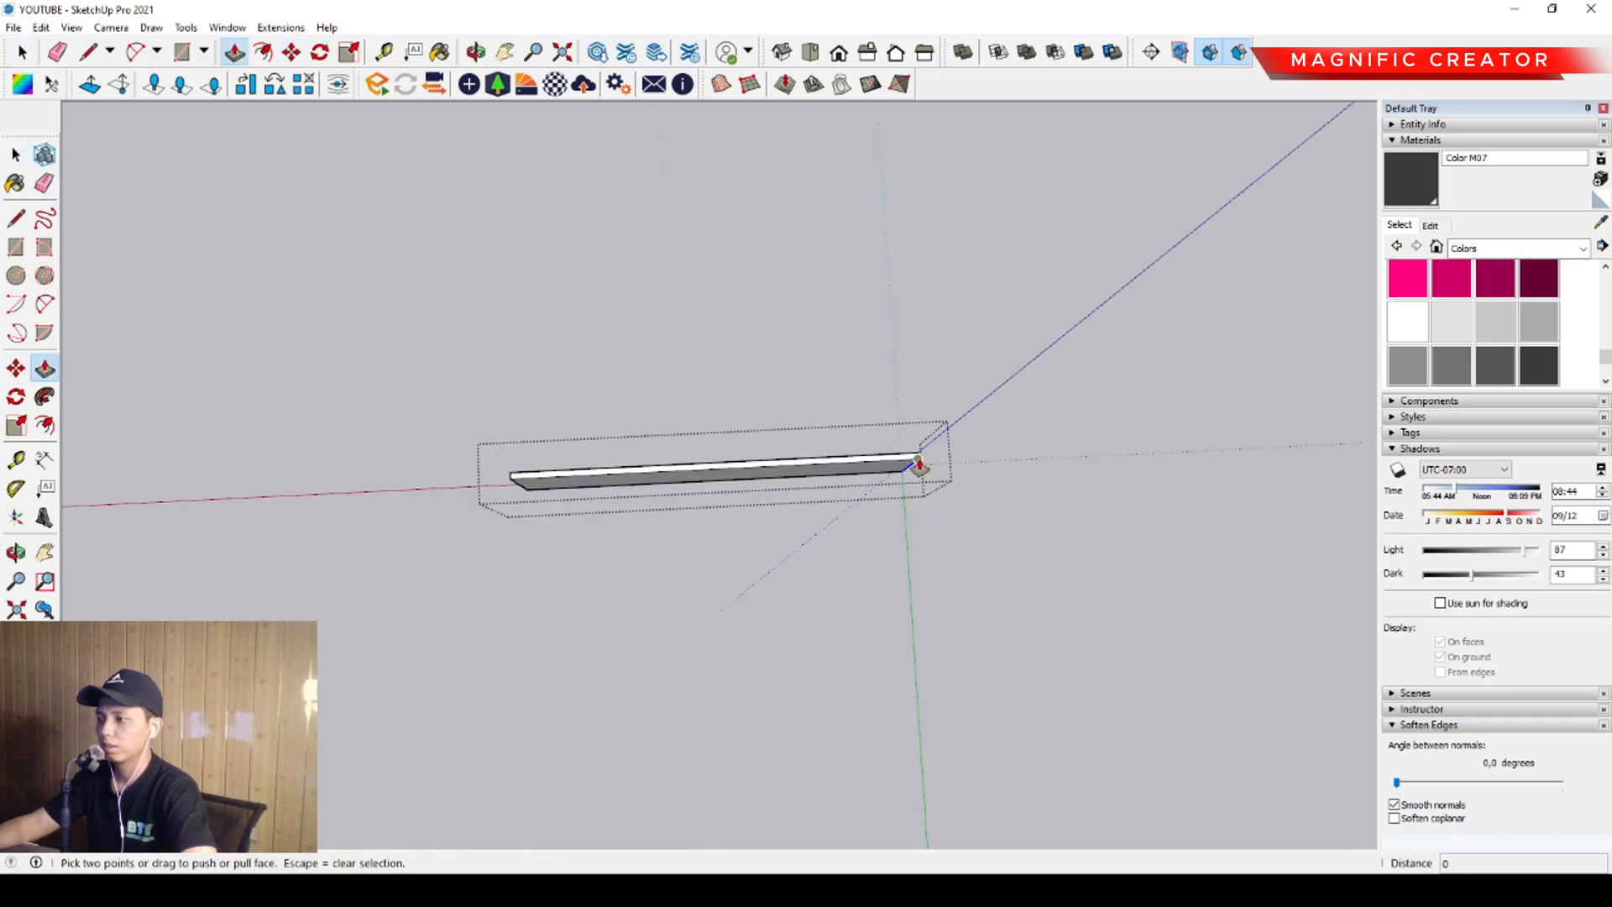
click(940, 462)
key(space)
drag(484, 457, 561, 550)
key(p)
click(518, 481)
scroll(571, 478, up, 4)
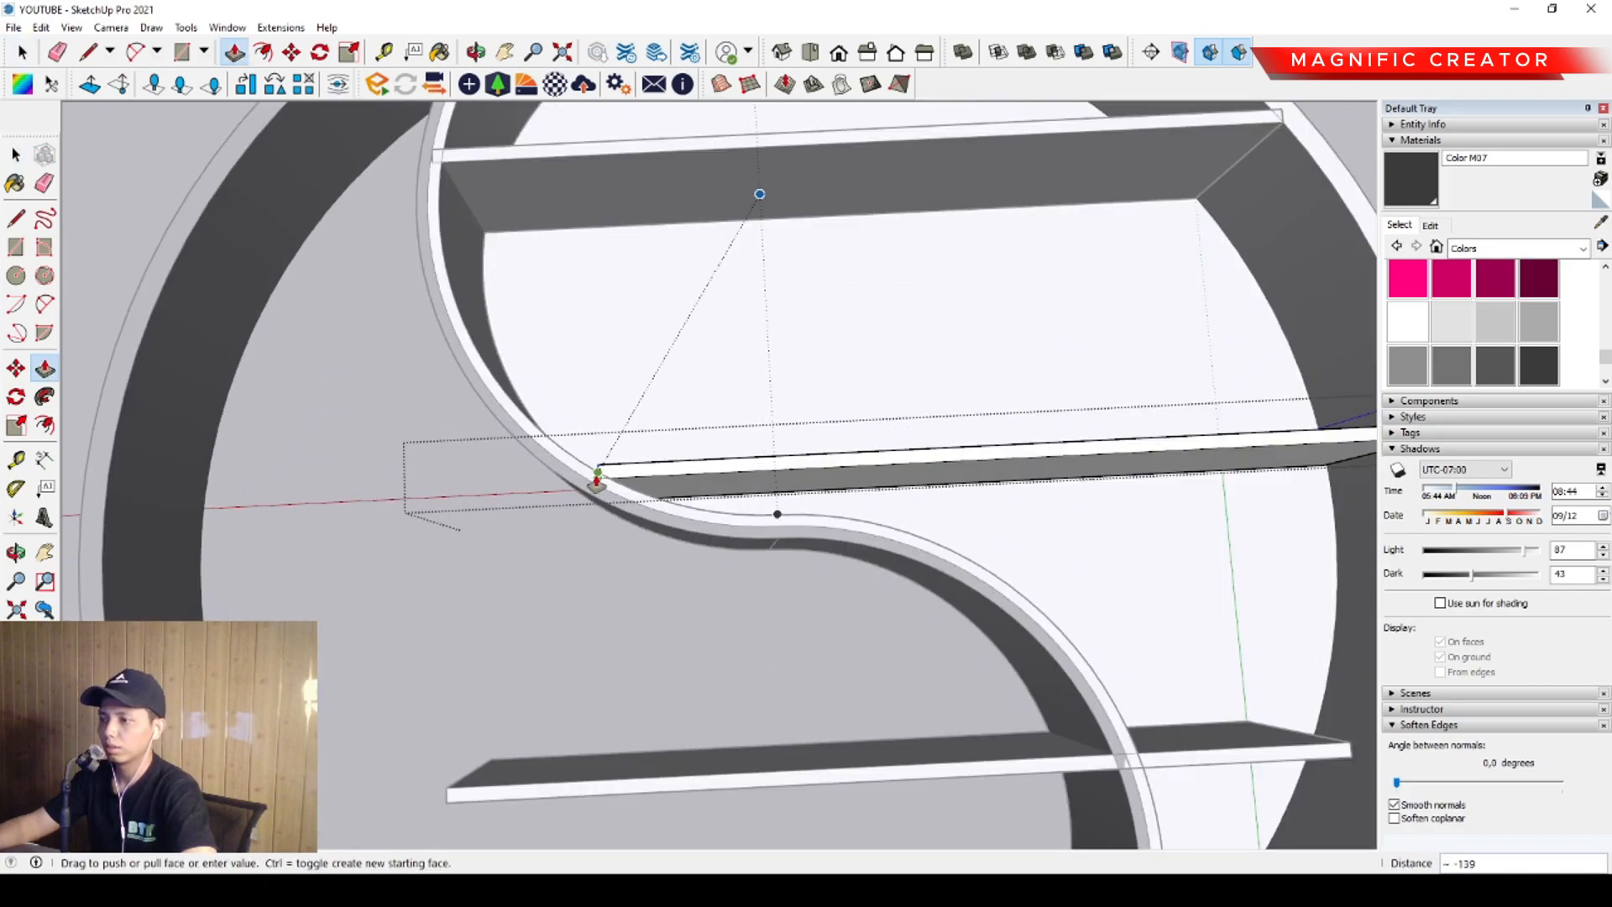
click(586, 479)
Open the lowest shelf and push its overhanging end back about 564 to the divider
key(space)
scroll(634, 559, down, 3)
drag(450, 643, 650, 807)
key(p)
click(523, 699)
scroll(942, 672, up, 4)
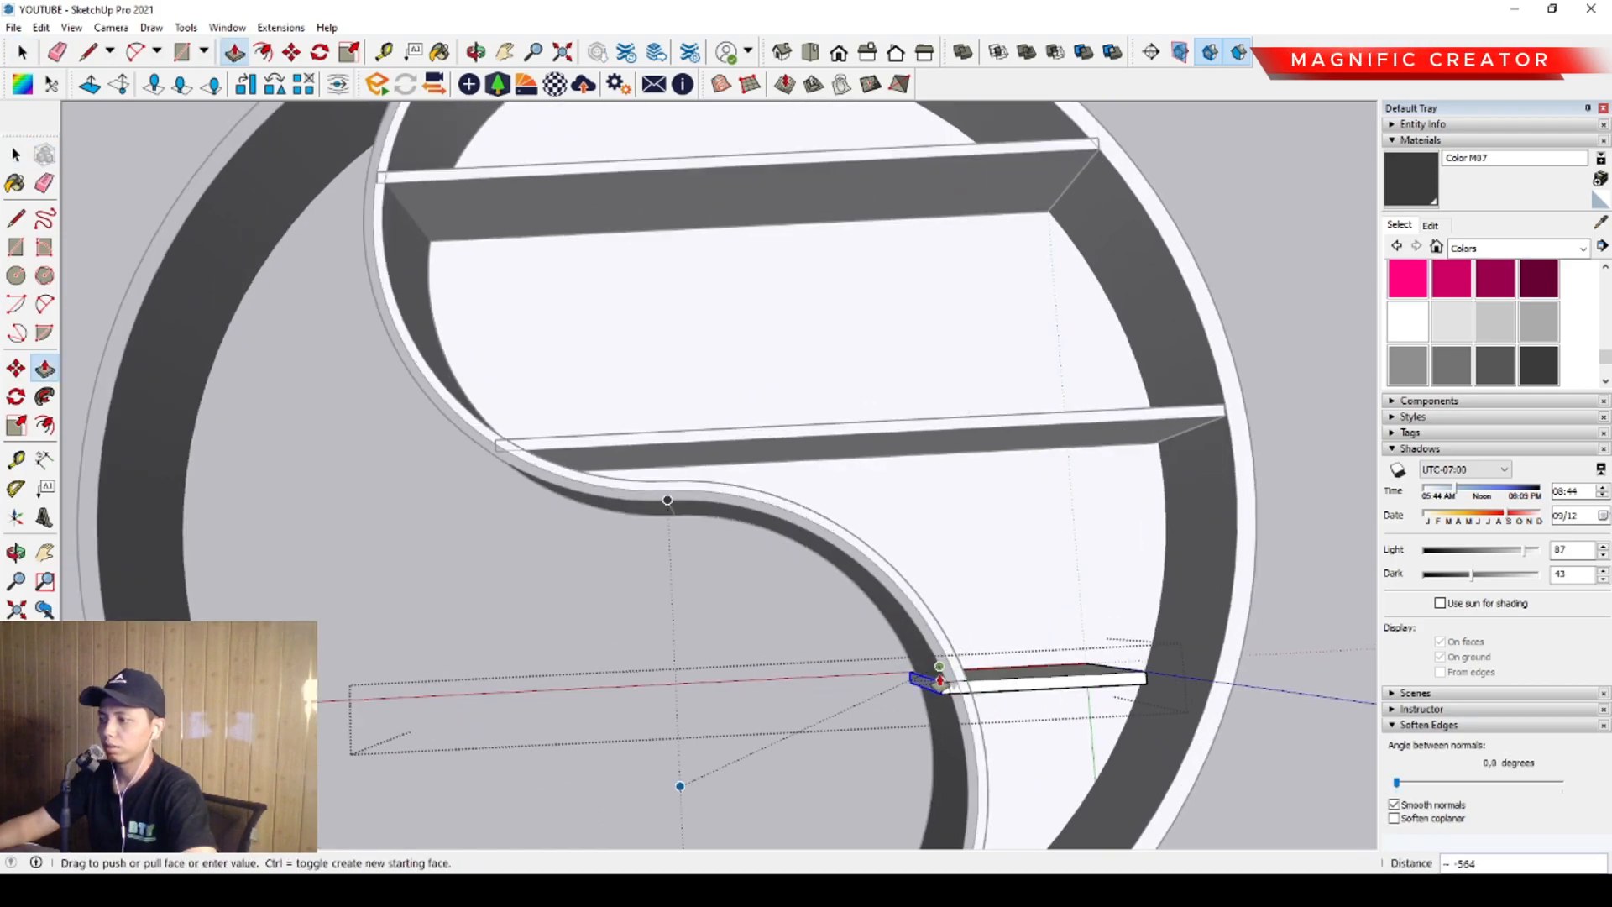
click(957, 675)
Push/Pull the lowest white-half shelf's other end so it meets the outer ring wall
key(space)
scroll(1074, 672, down, 1)
shift+middle_drag(1083, 682, 735, 615)
drag(774, 566, 861, 630)
click(853, 623)
scroll(928, 619, down, 1)
click(942, 612)
key(space)
Copy the lowest shelf along the red axis about 820 into the dark half
scroll(942, 612, down, 4)
middle_drag(913, 558, 974, 568)
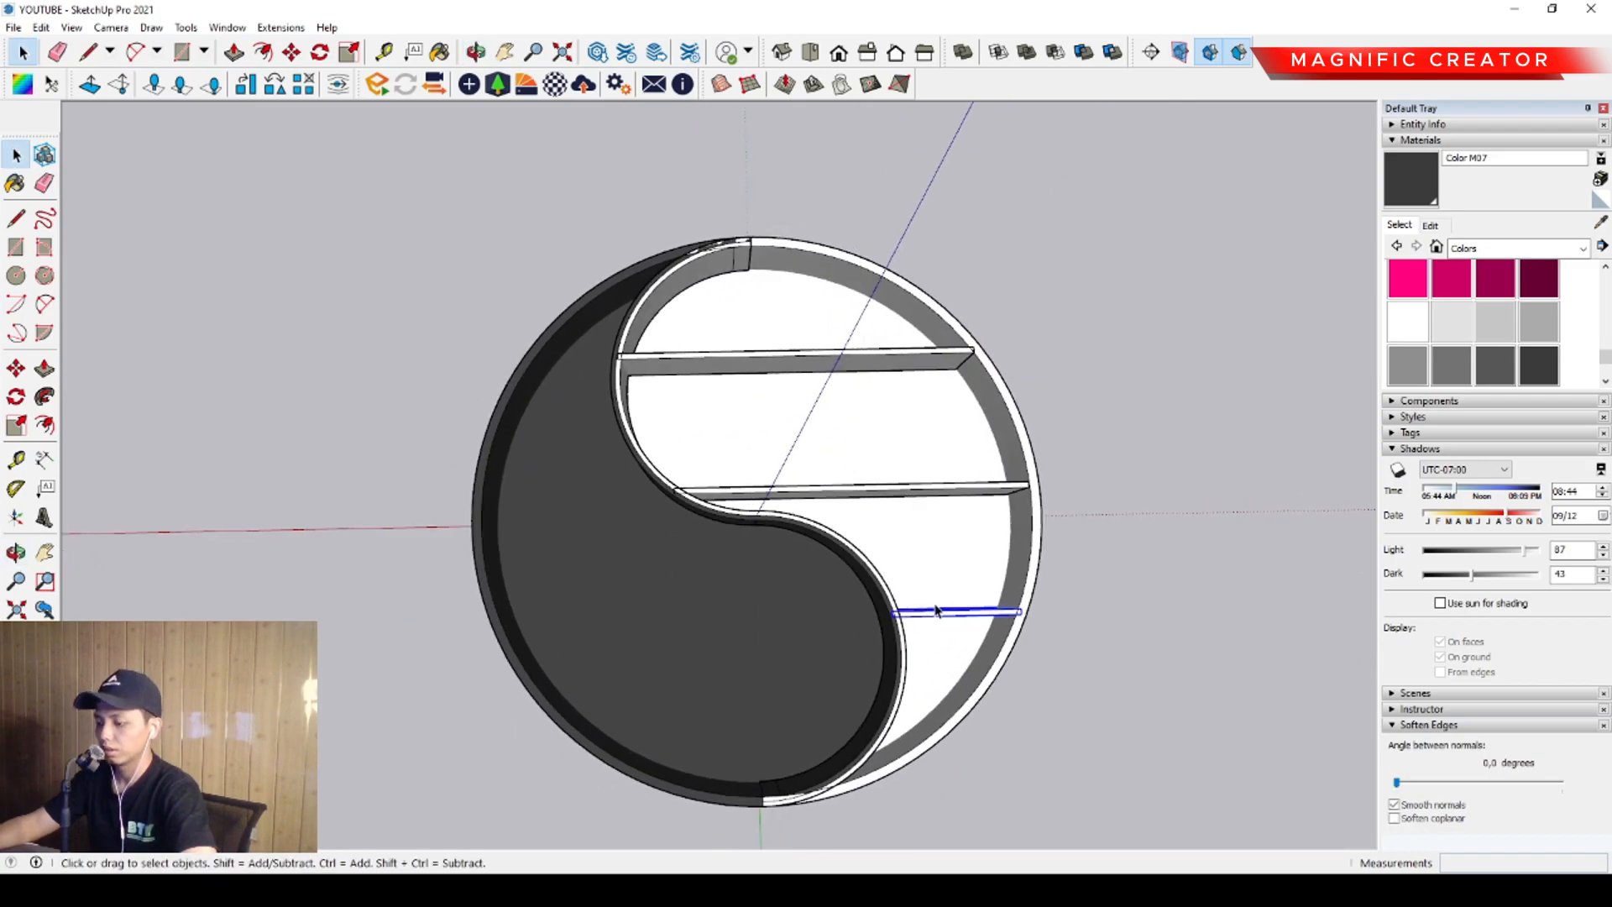
key(m)
key(ctrl)
click(979, 557)
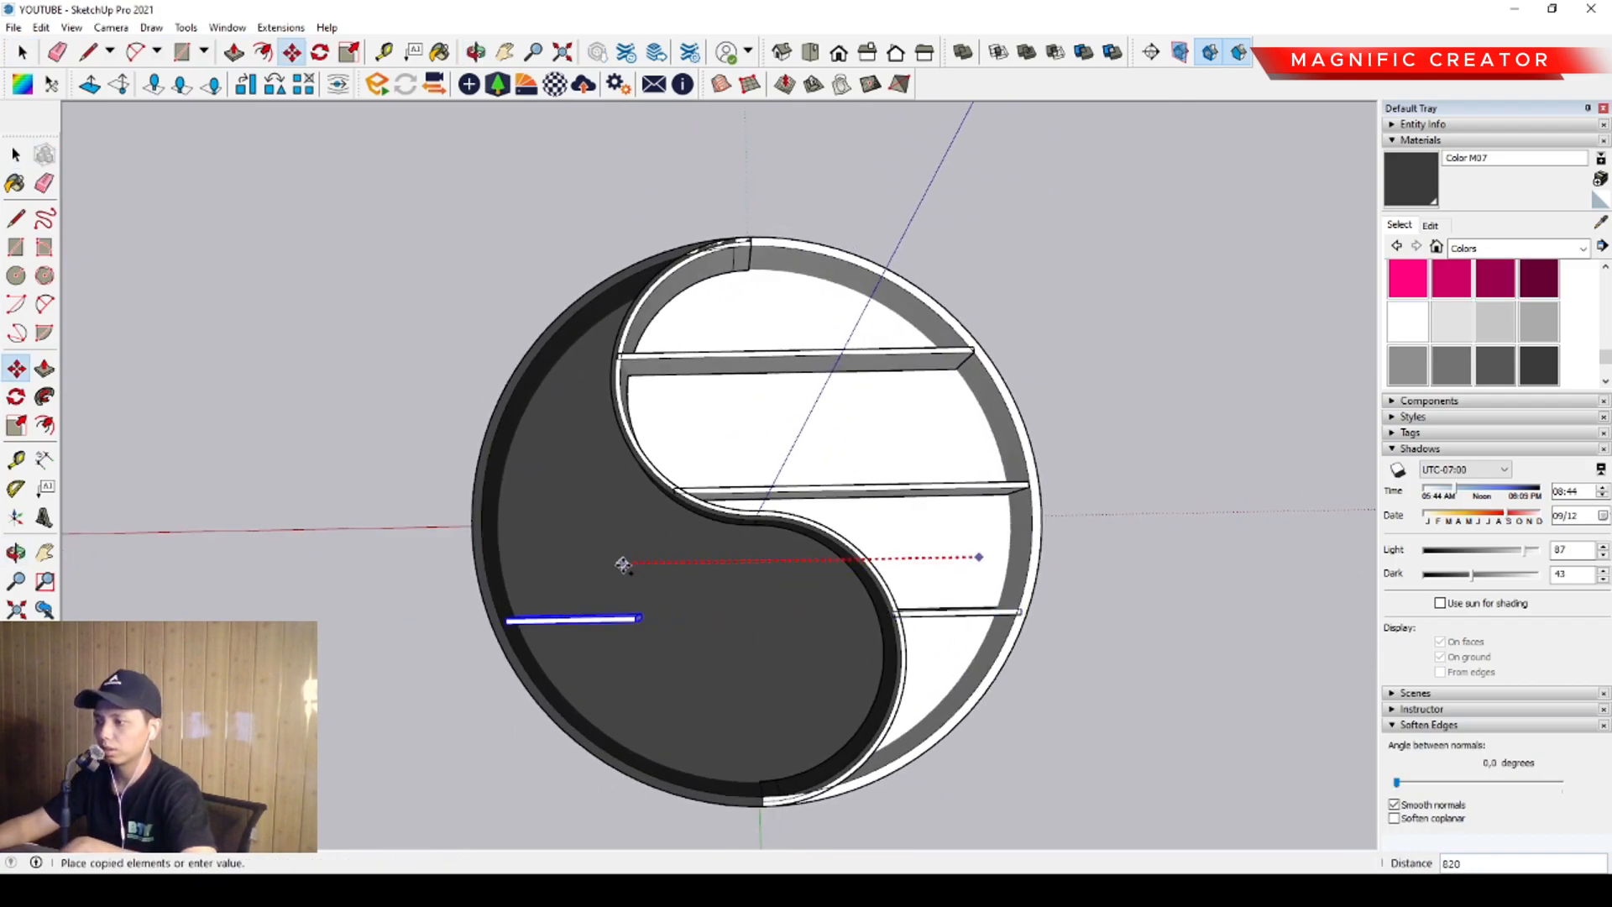
Open the copied shelf in the dark half and extend its inner end about 562 to the divider
key(space)
double_click(628, 620)
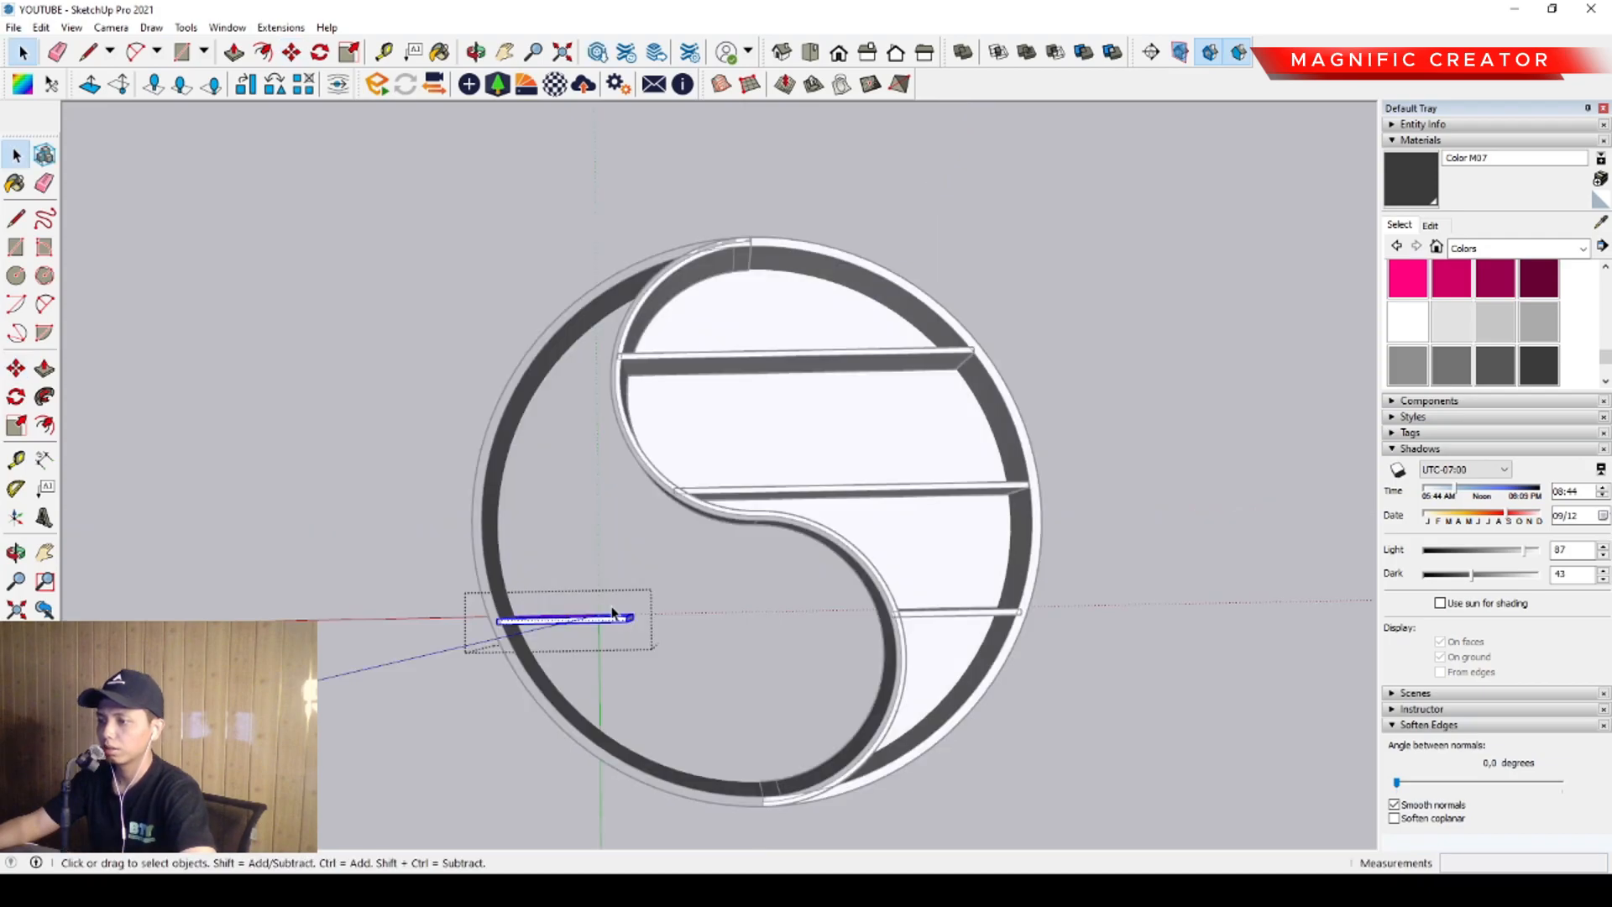
key(p)
click(626, 621)
scroll(860, 613, up, 1)
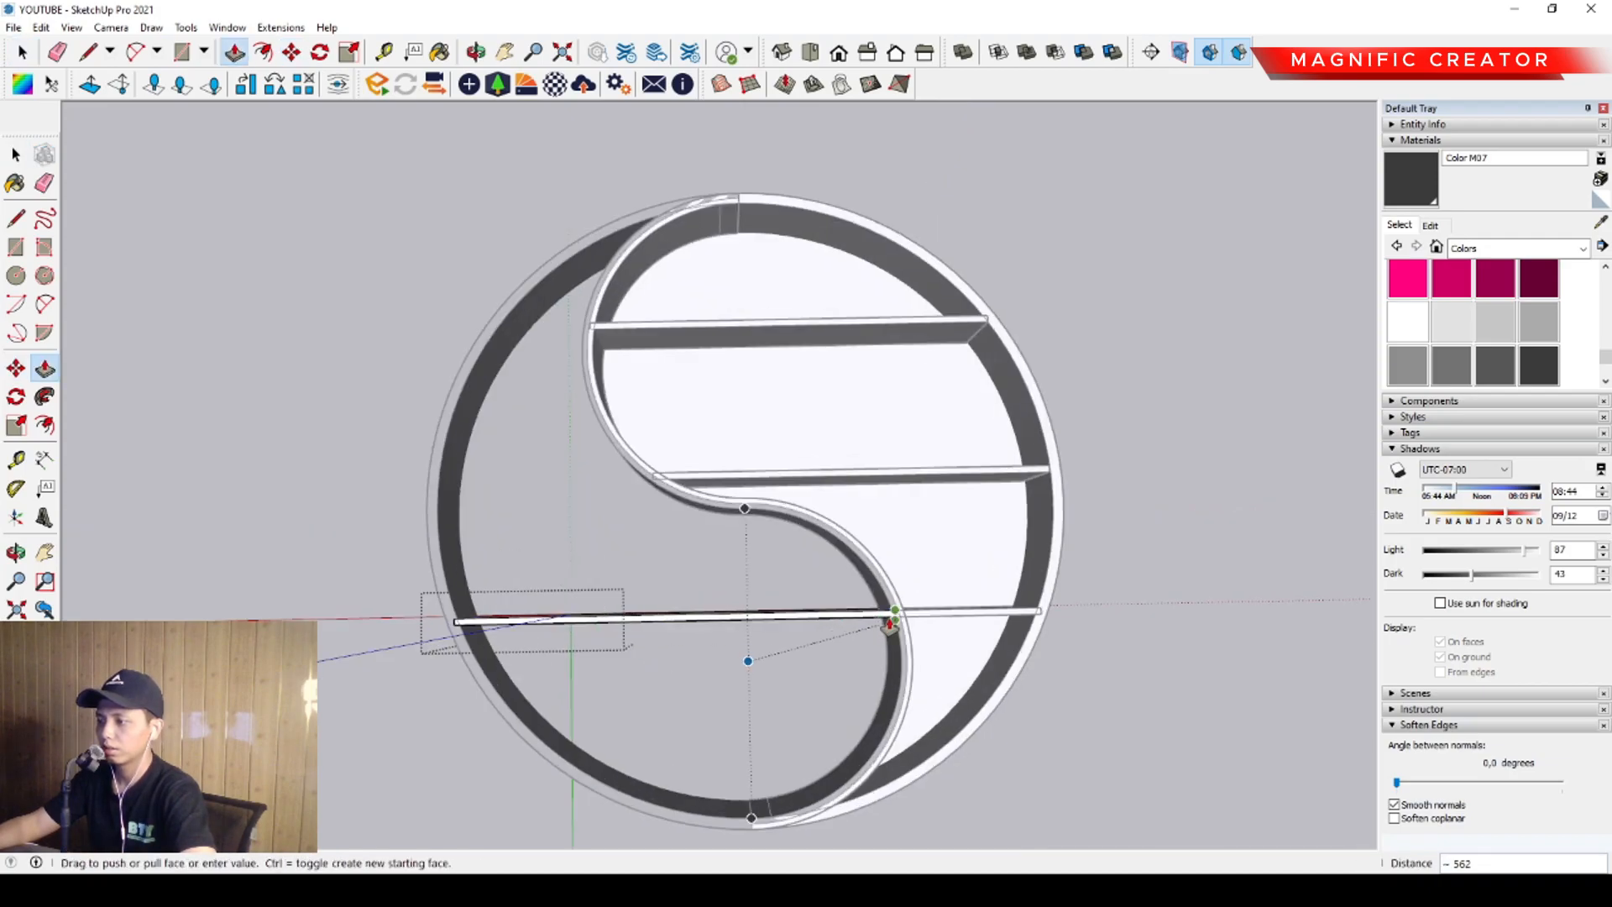
click(890, 623)
key(space)
scroll(759, 670, down, 1)
click(522, 792)
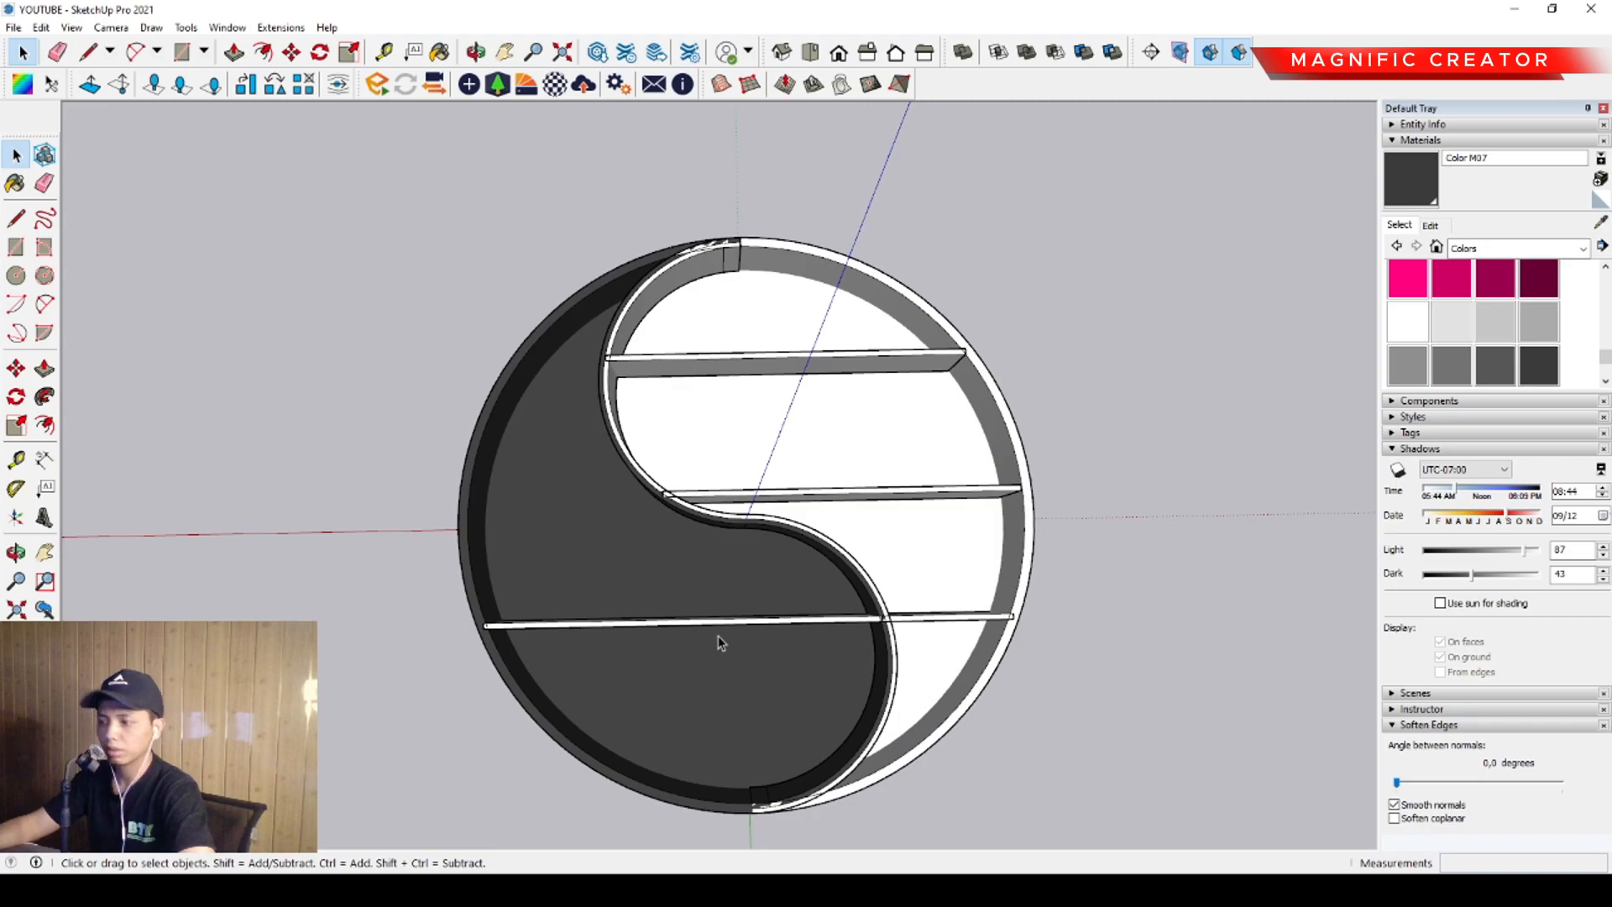
Move the dark-half shelf about 177 along the green axis toward the lower edge of the ring
click(722, 628)
key(m)
click(753, 651)
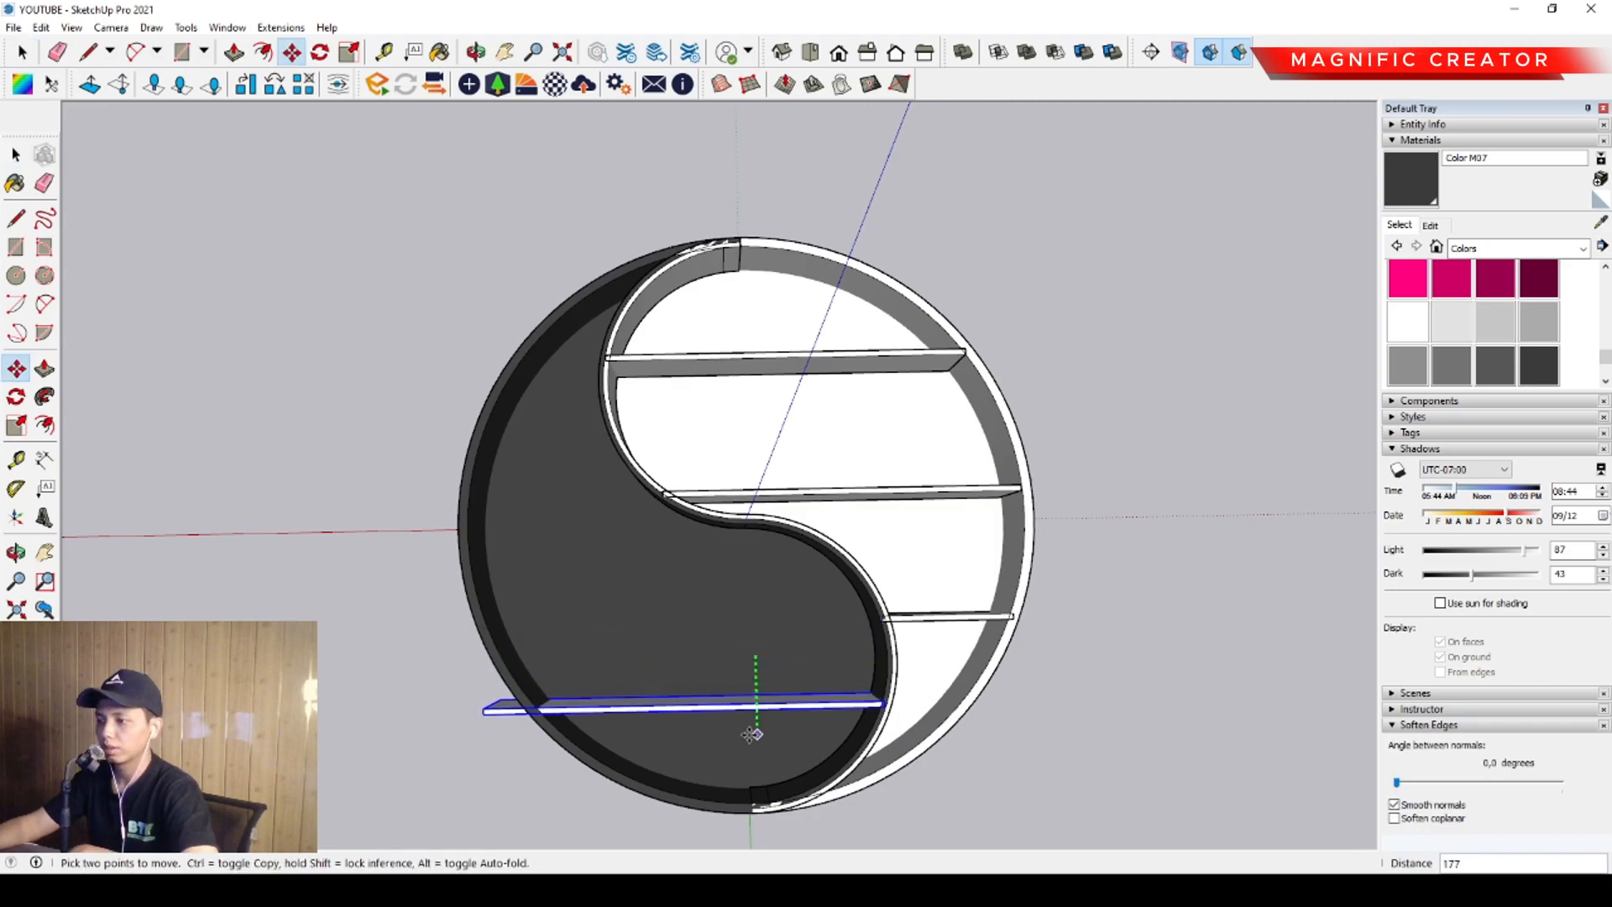
click(730, 737)
Open the moved dark-half shelf and trim its overhanging outer end back about 118 to the ring wall
double_click(483, 714)
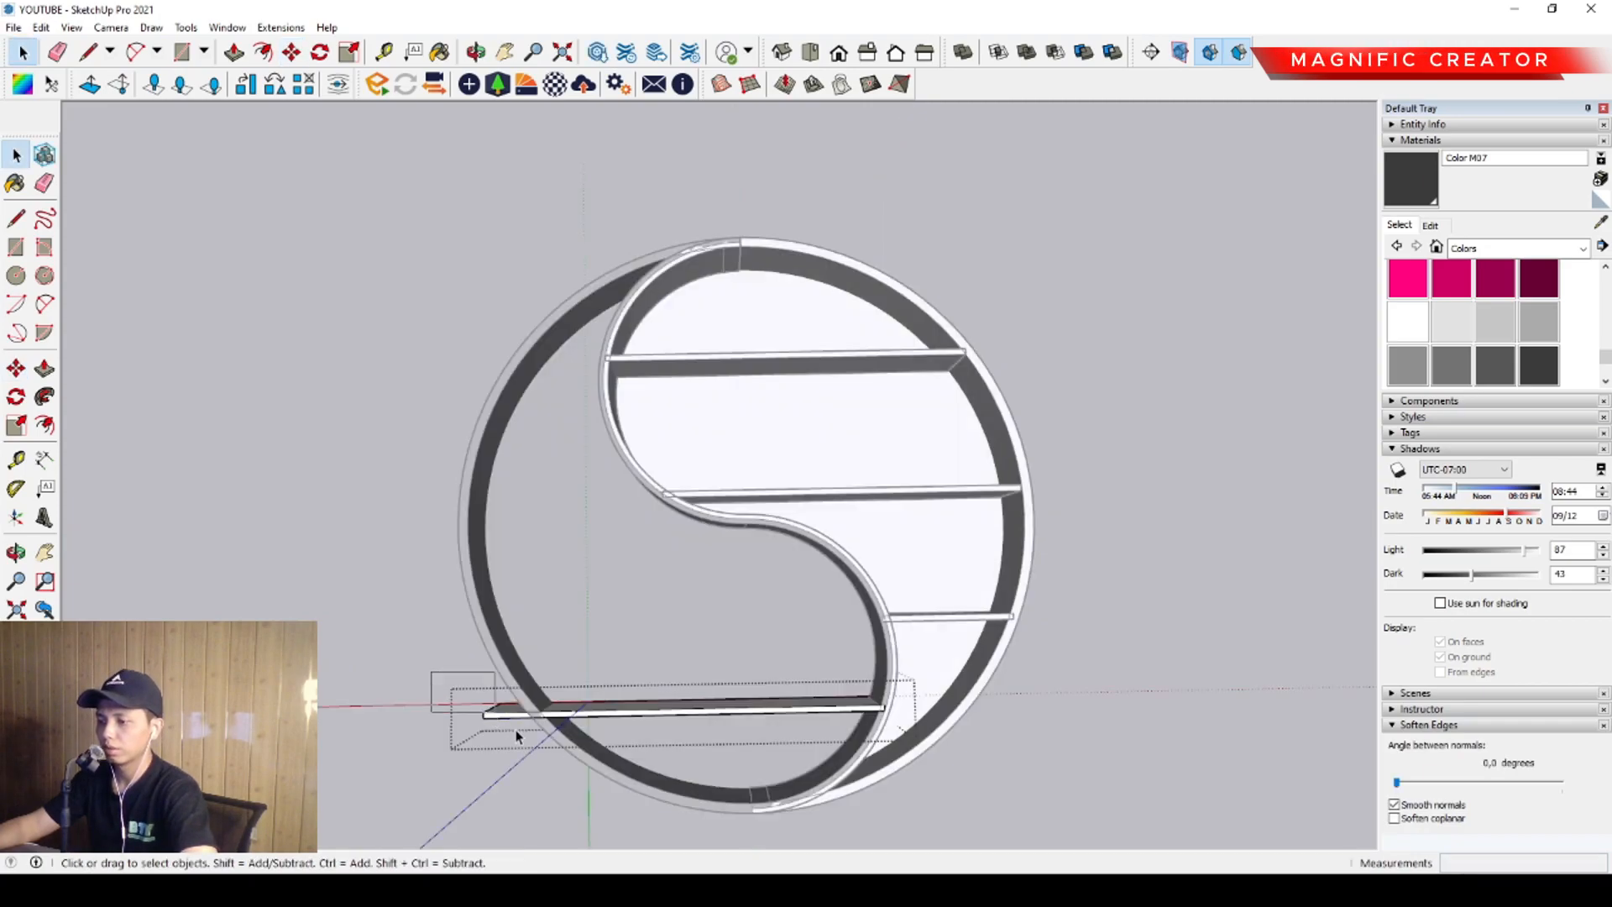
key(p)
click(481, 715)
scroll(534, 704, up, 3)
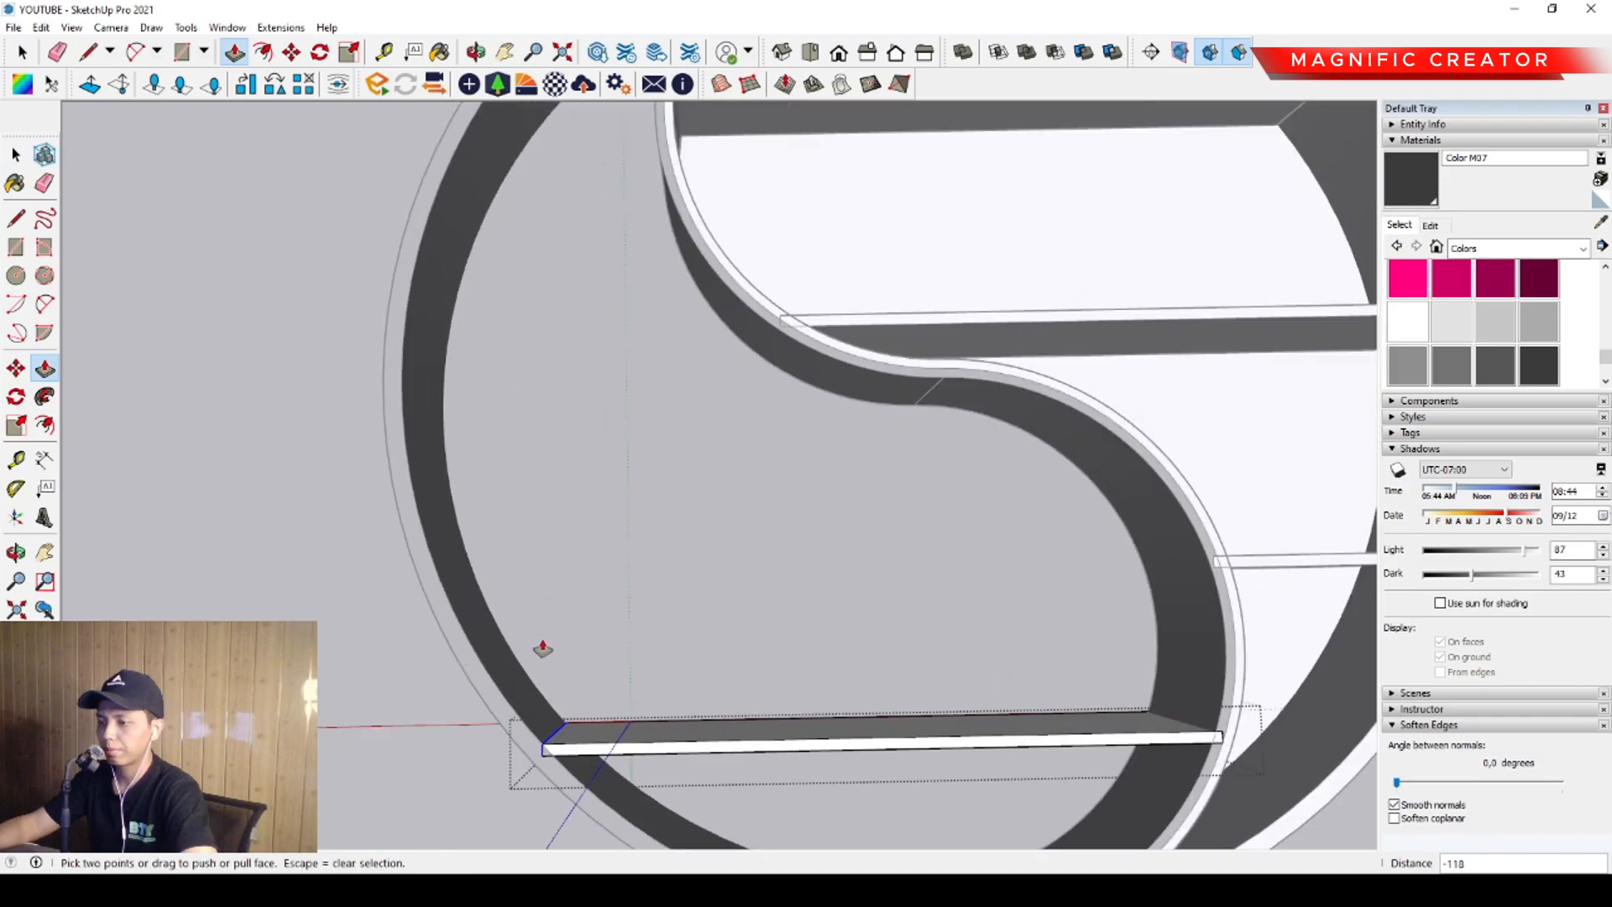
click(543, 648)
scroll(587, 663, down, 5)
key(space)
click(282, 609)
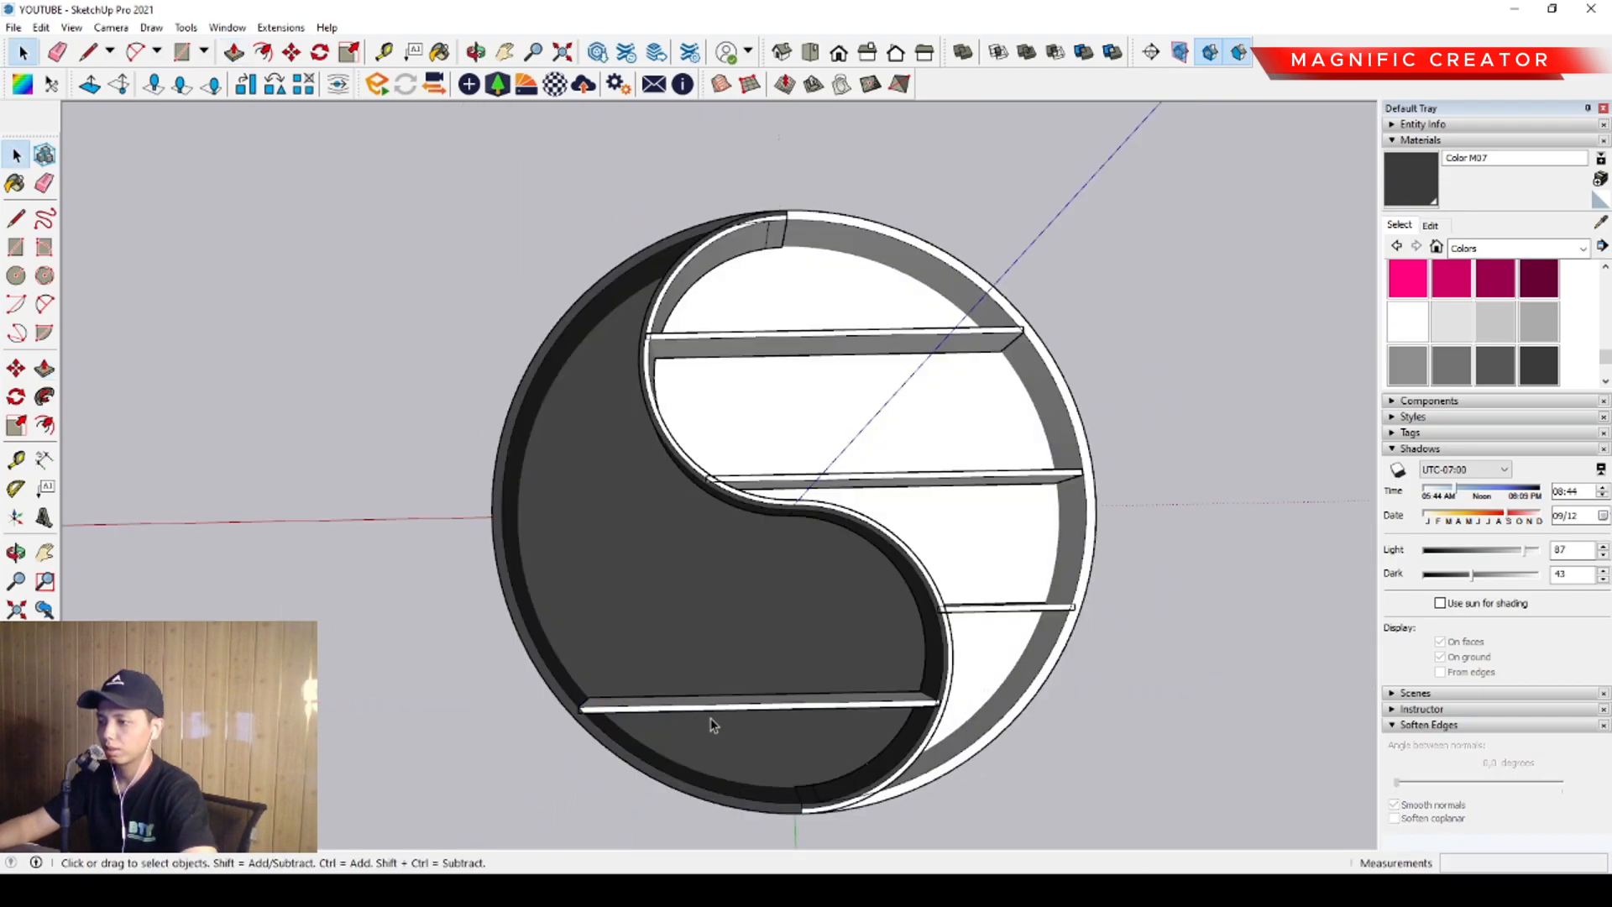
Copy the dark-half shelf up to the middle of the dark half and shift the copy about 157 toward the outer ring
key(m)
click(672, 681)
key(ctrl)
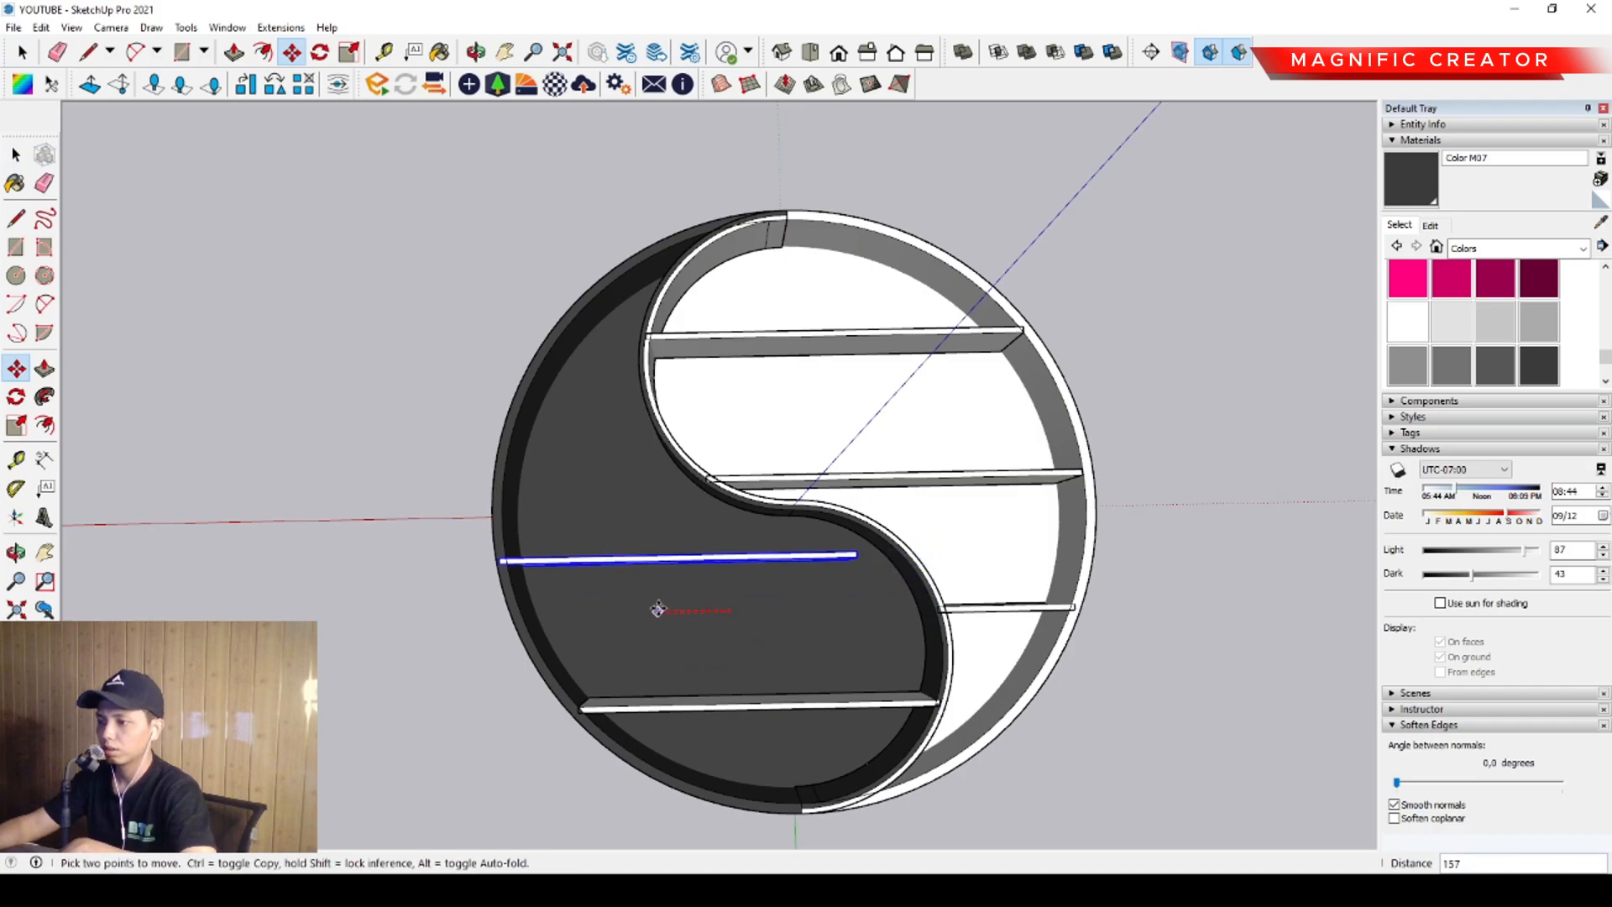
Open the middle dark-half shelf and extend its inner end to the divider
key(space)
scroll(801, 554, up, 2)
double_click(841, 554)
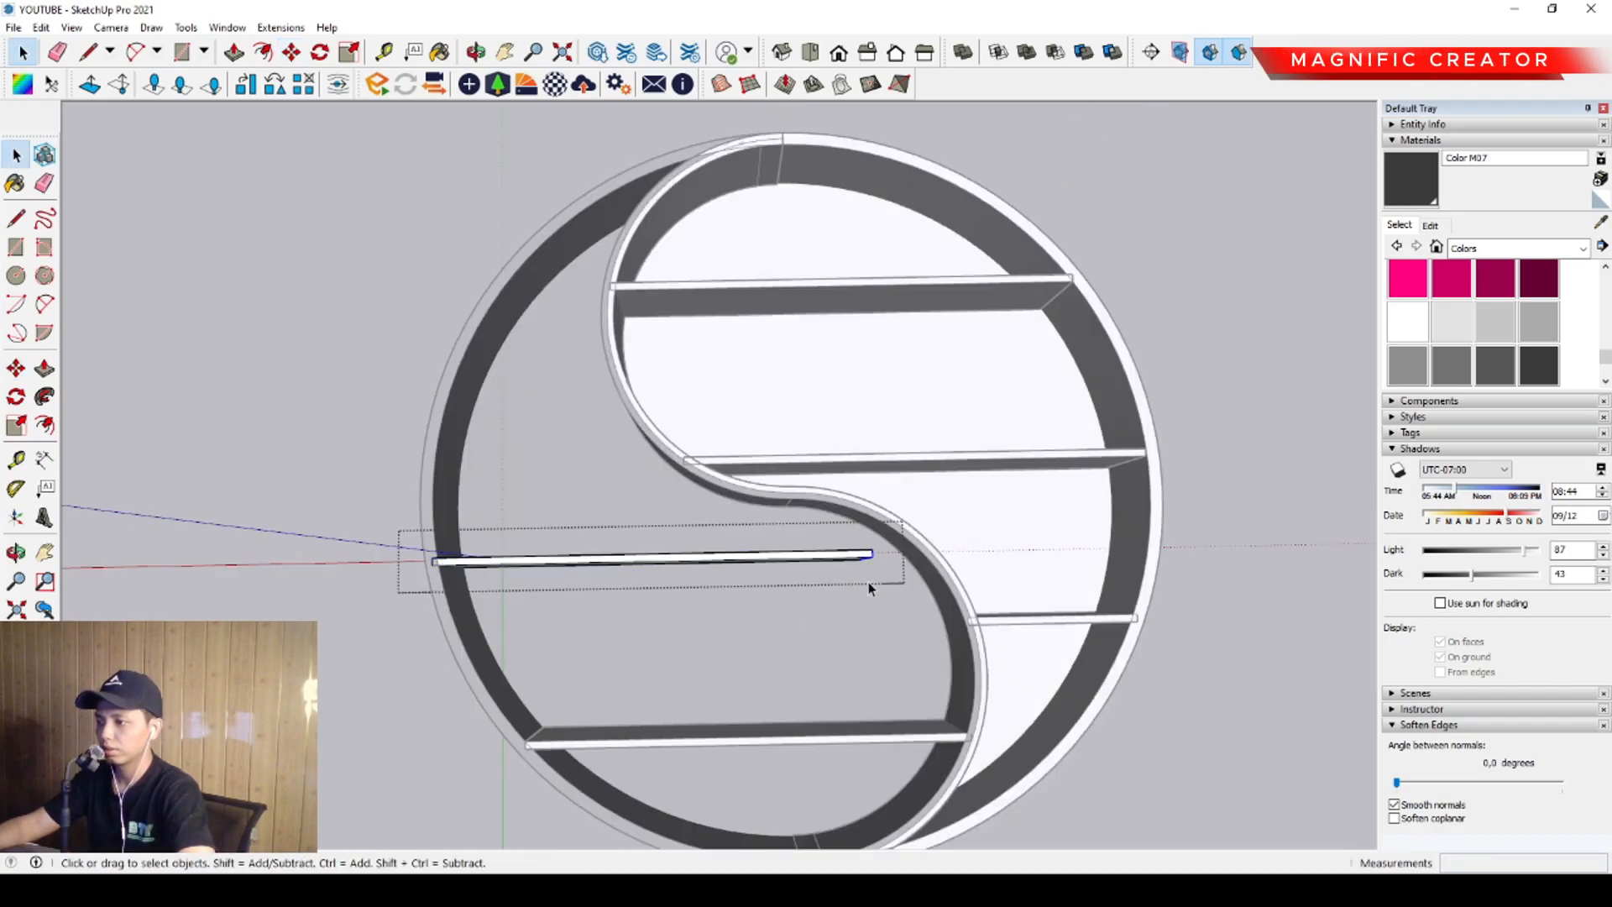
key(p)
click(872, 559)
scroll(922, 492, up, 2)
click(922, 492)
key(space)
scroll(827, 583, down, 3)
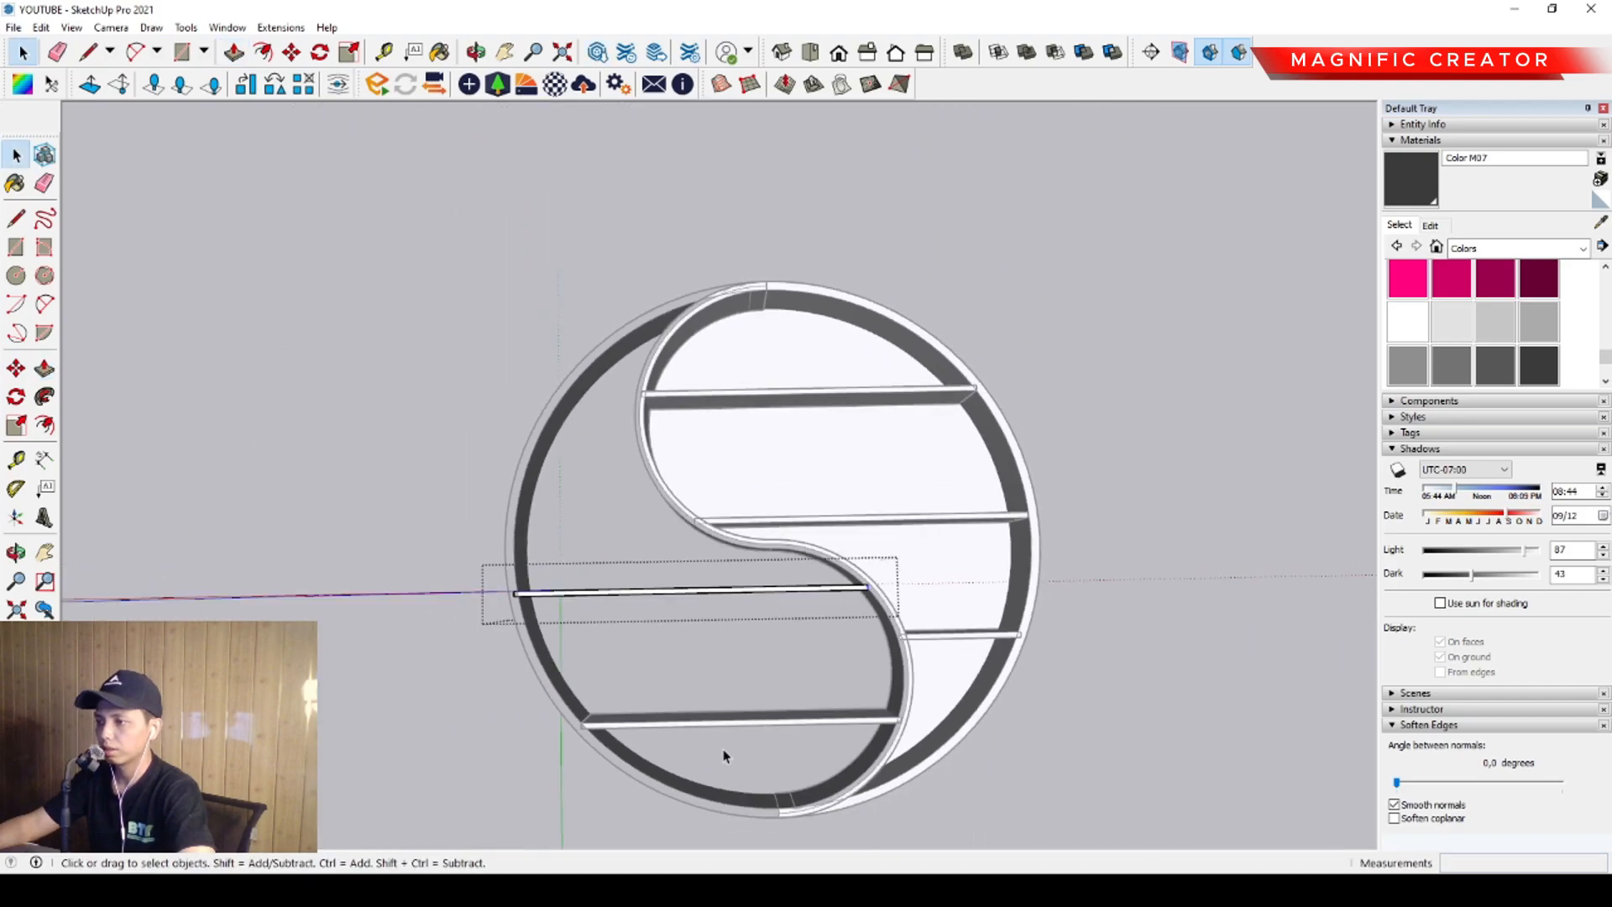
click(729, 719)
Copy the middle dark-half shelf along the green axis to the upper part of the dark half
click(596, 594)
scroll(643, 586, up, 2)
key(m)
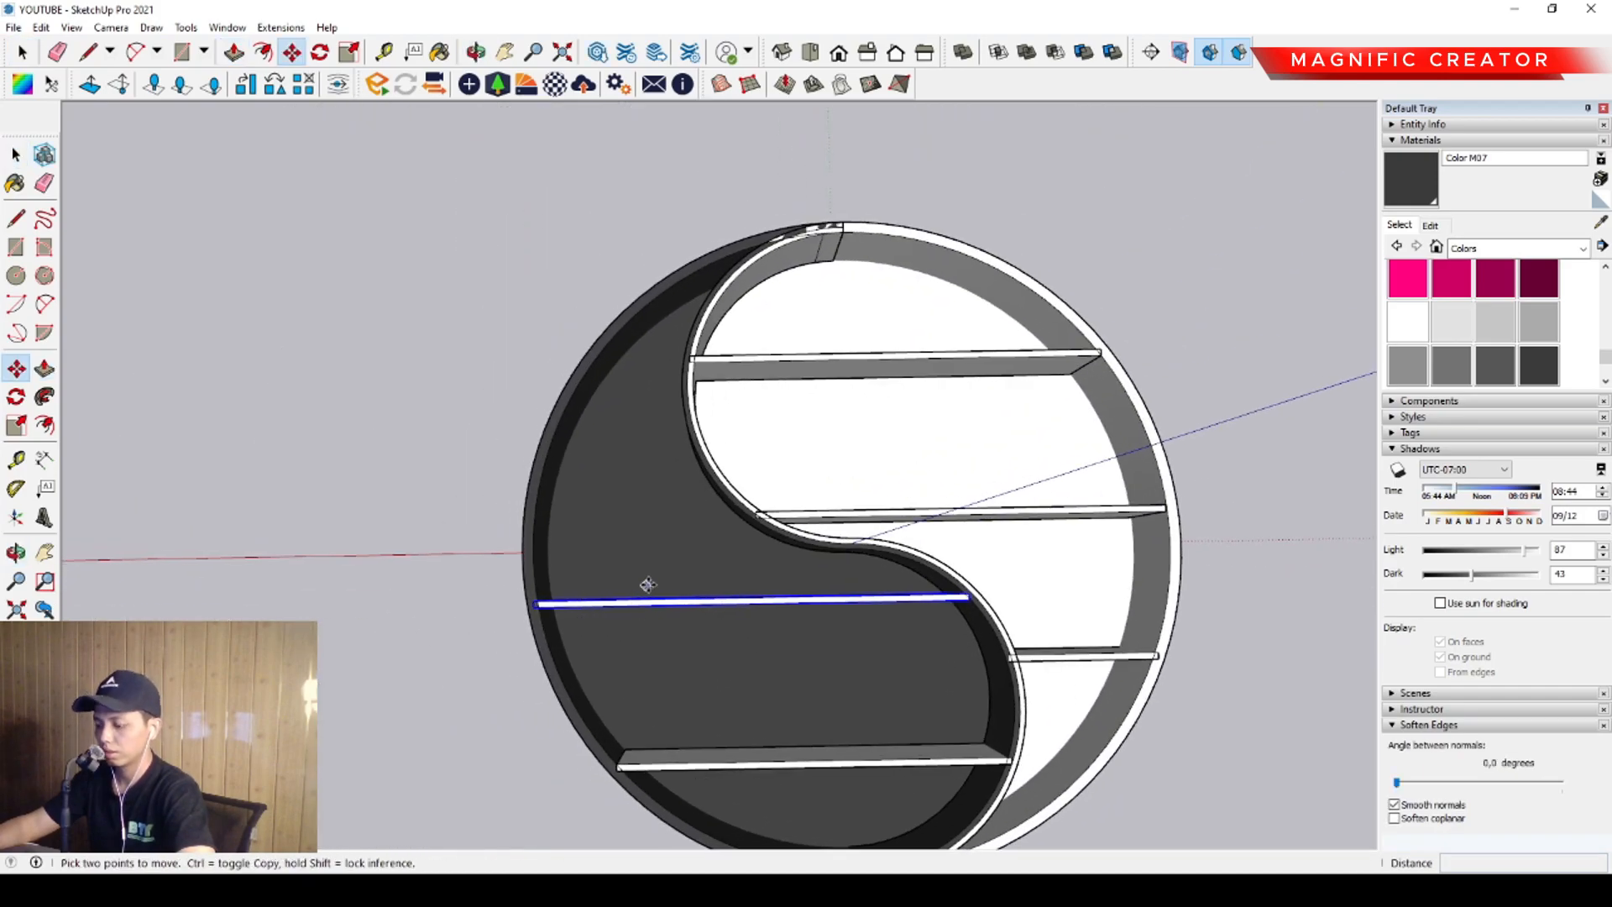
click(647, 581)
click(637, 439)
key(space)
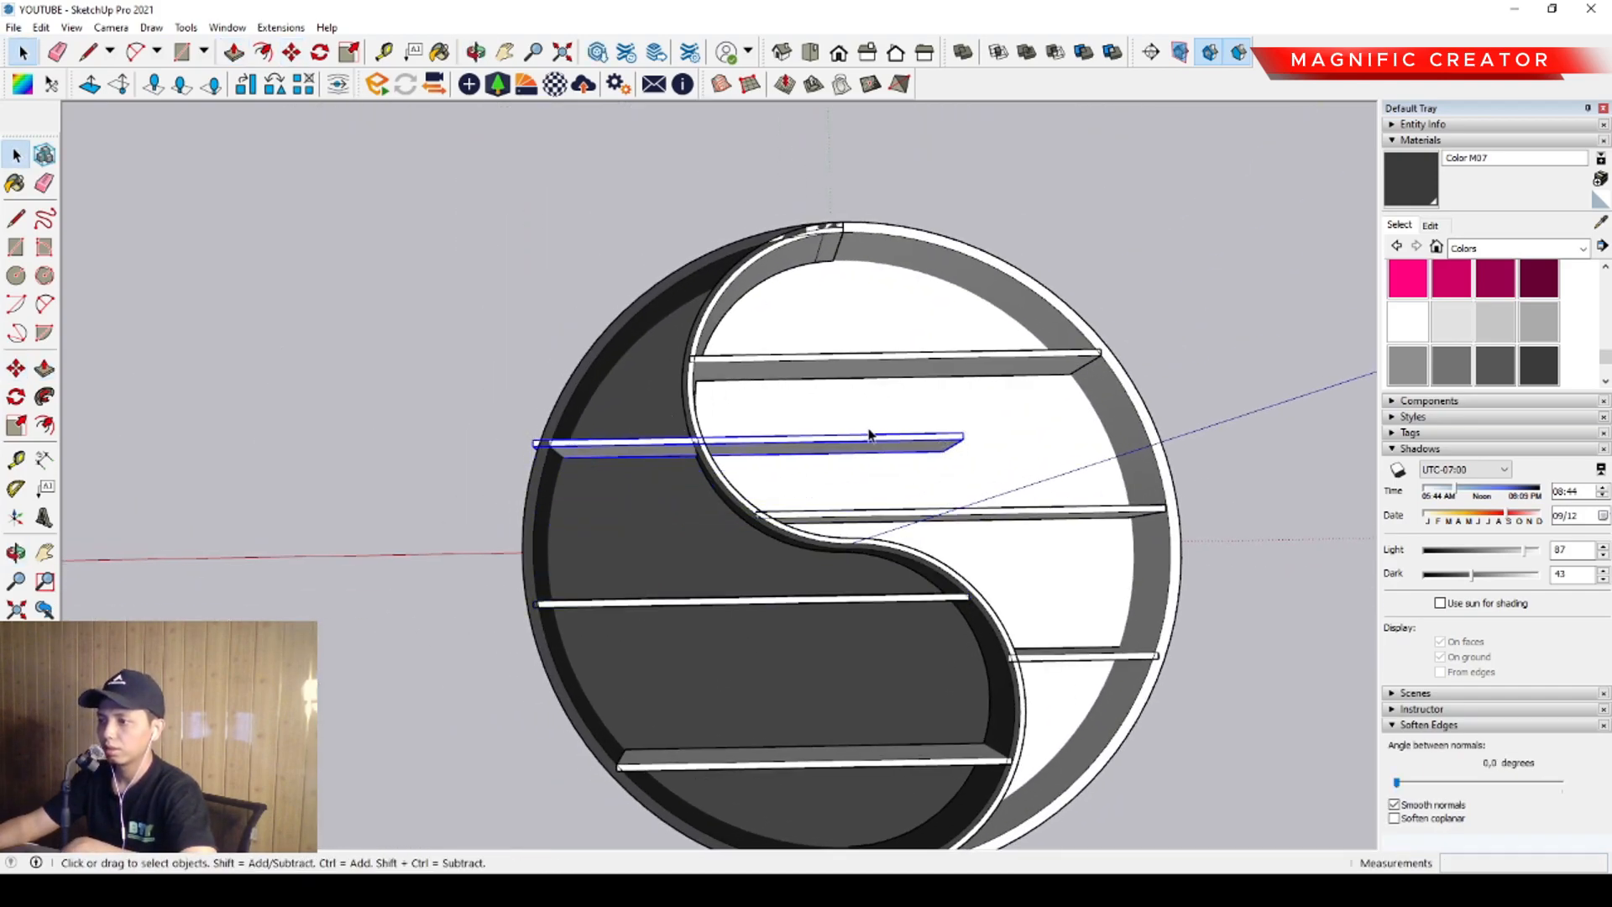
Open the upper dark-half shelf and trim its overhanging inner end back to the divider
scroll(936, 441, up, 1)
double_click(935, 441)
key(p)
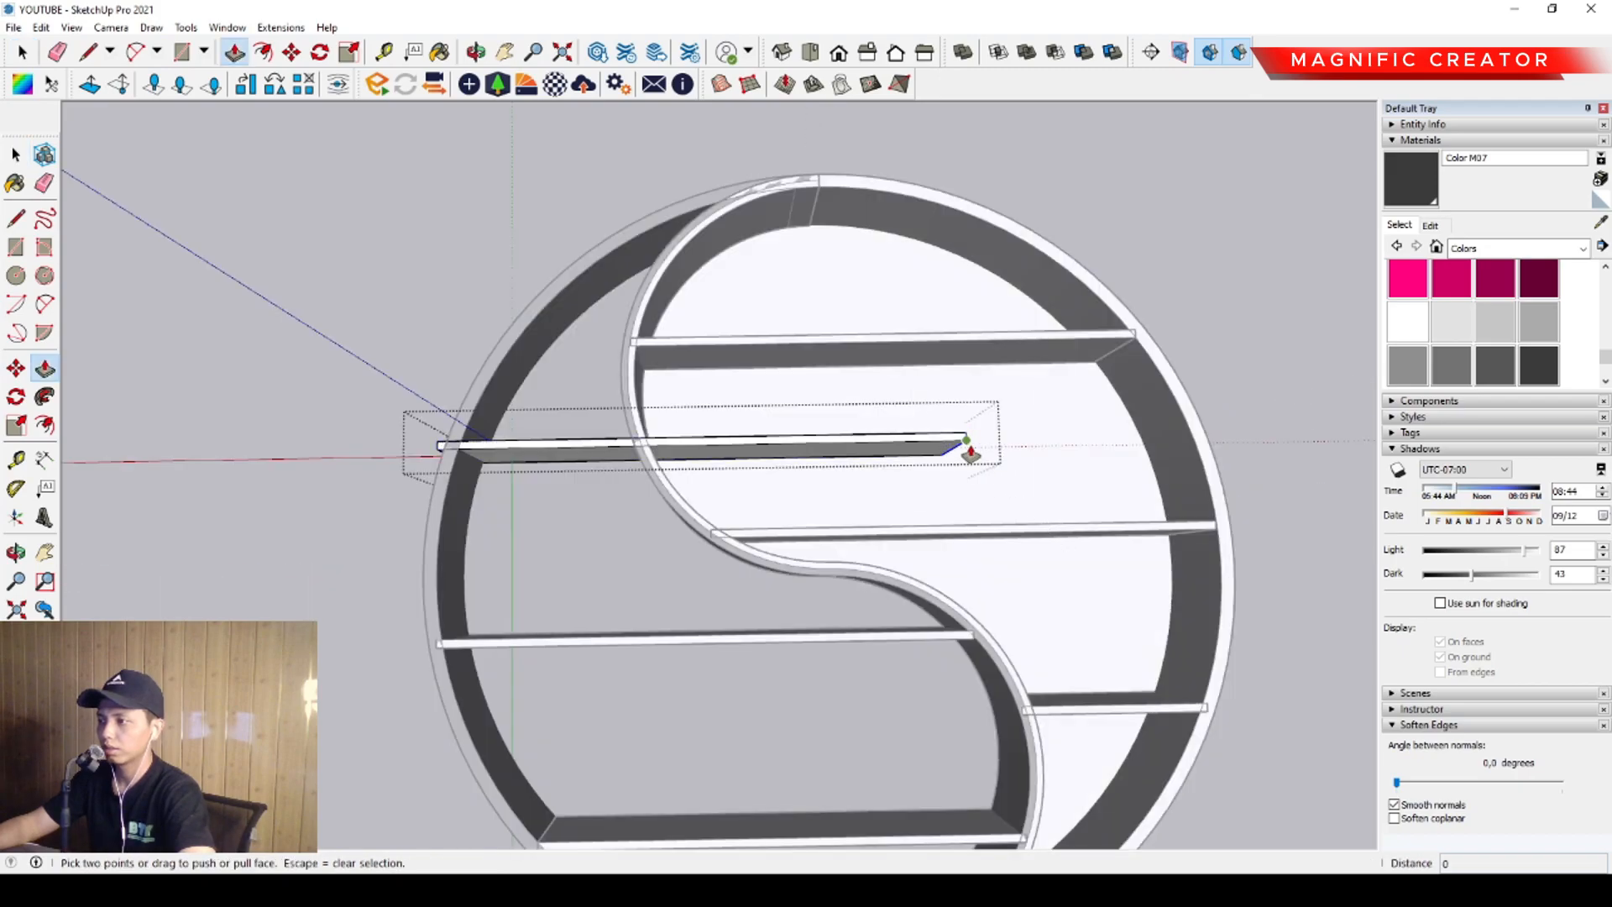
click(970, 454)
click(660, 512)
key(space)
scroll(637, 565, up, 1)
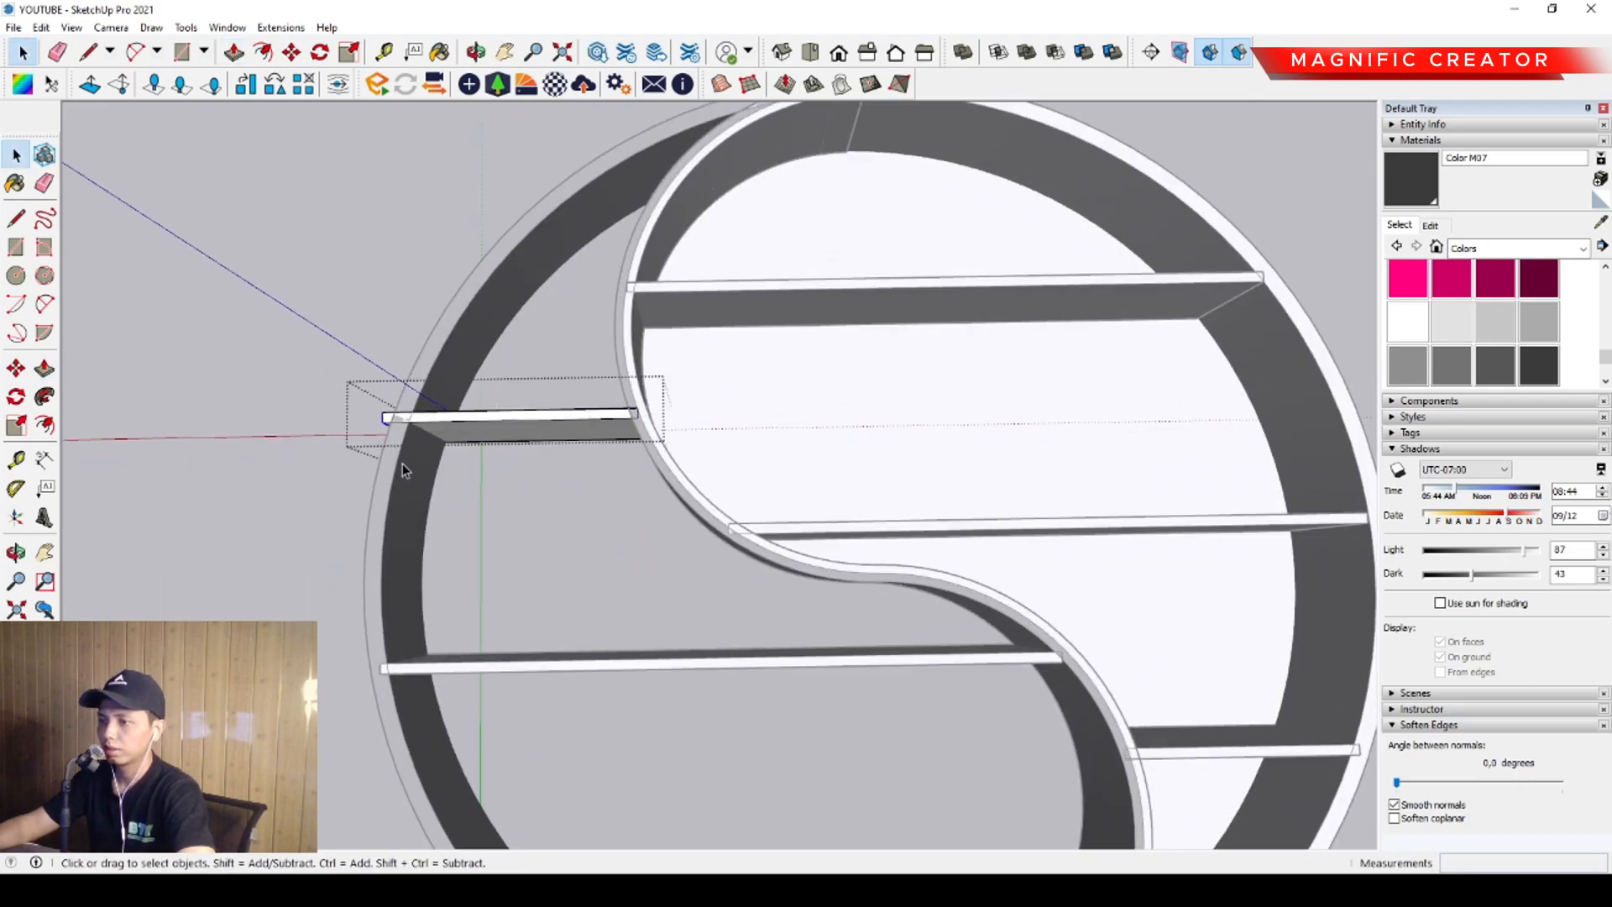
Trim the upper dark-half shelf's outer end back about 28 to the ring wall and close the shelf
key(p)
click(394, 424)
scroll(403, 459, up, 1)
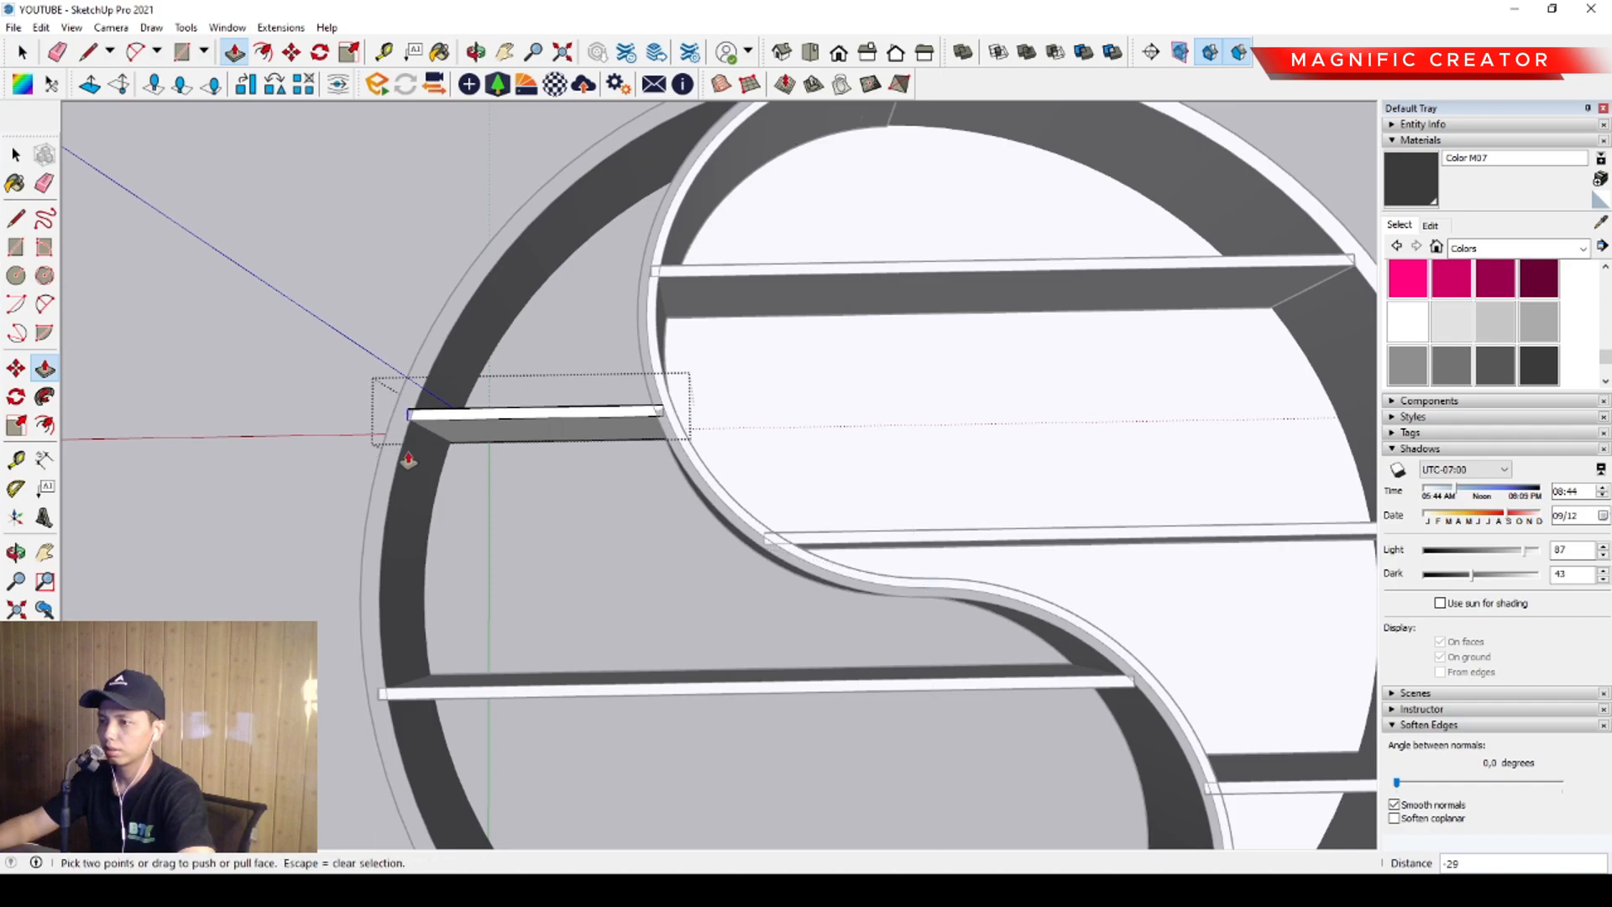
click(408, 458)
key(space)
scroll(490, 509, down, 6)
click(491, 509)
Paint the three shelves in the dark half with Color M07
click(1400, 191)
scroll(550, 586, up, 4)
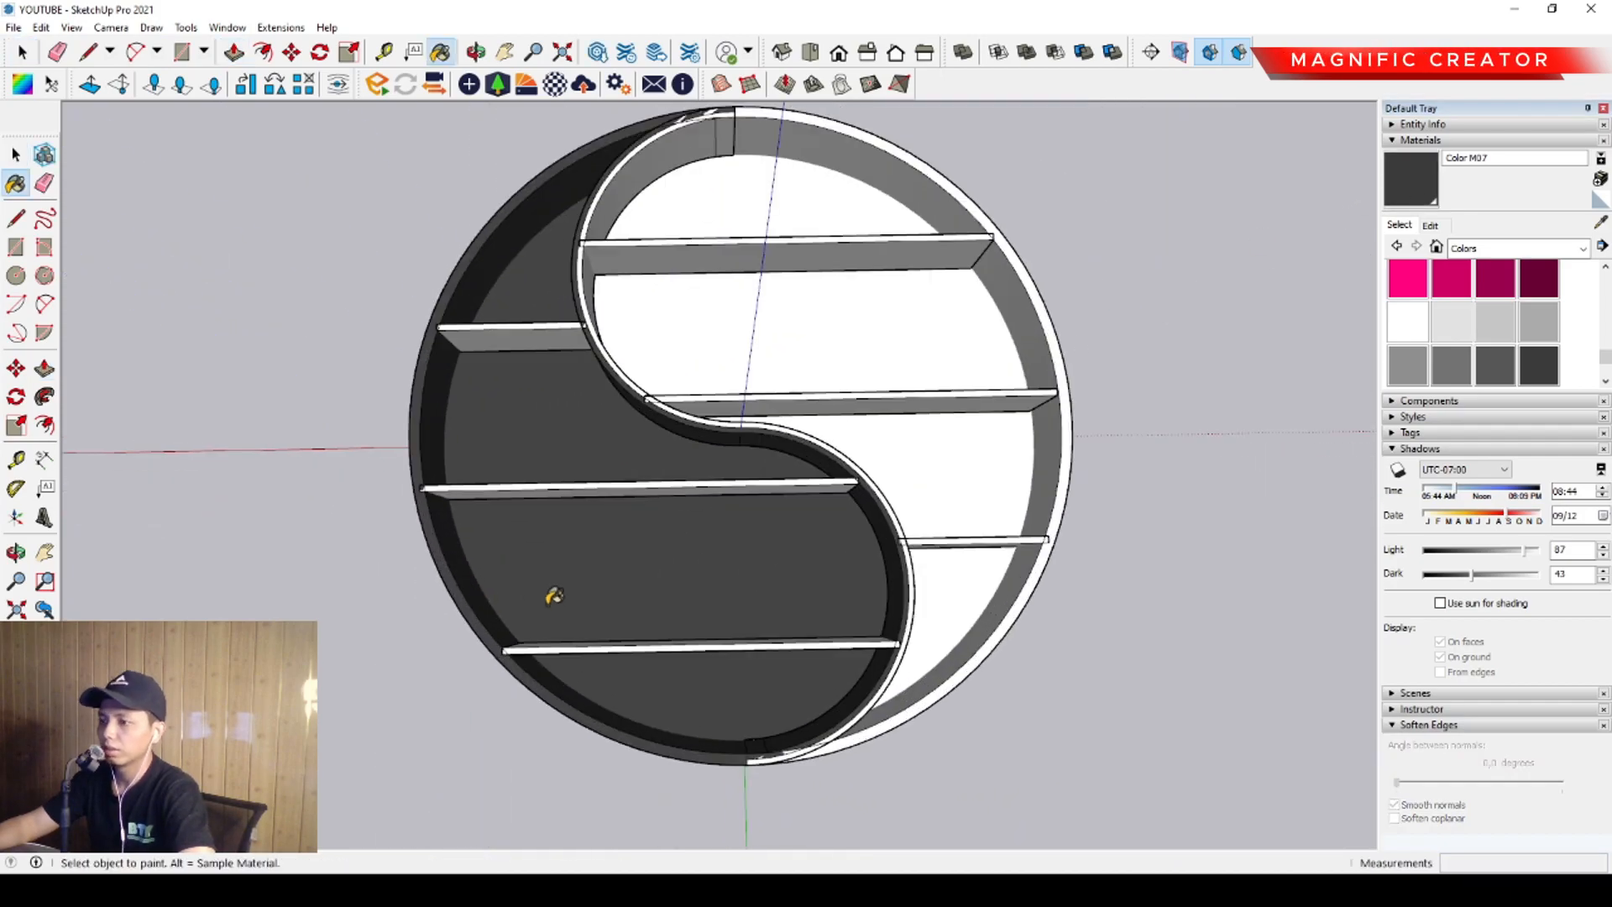
scroll(555, 590, up, 3)
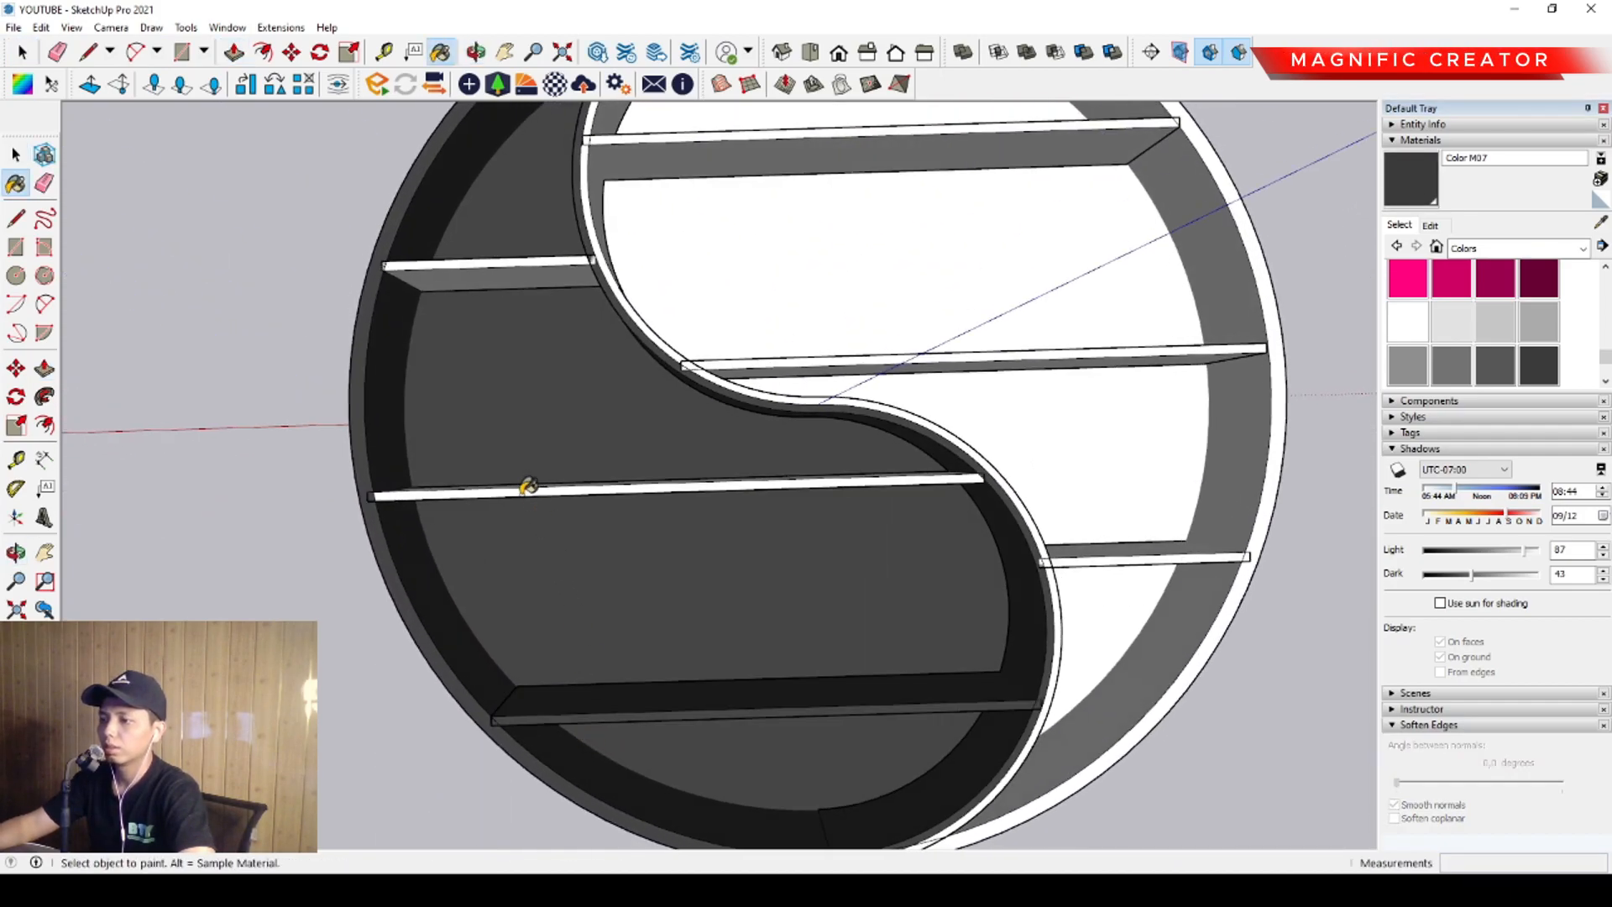
click(529, 485)
click(474, 262)
Examine the shelves in both halves of the round piece from several angles
key(space)
scroll(610, 448, down, 5)
mouse_move(617, 453)
middle_down()
mouse_move(755, 501)
mouse_move(744, 510)
mouse_move(834, 450)
mouse_move(870, 500)
mouse_move(813, 350)
middle_up()
scroll(745, 510, up, 3)
scroll(835, 451, down, 2)
scroll(747, 487, down, 2)
scroll(777, 547, up, 4)
middle_drag(738, 514, 720, 364)
Draw a long narrow rectangle on the ground behind the round piece as a wall base
scroll(703, 460, down, 3)
scroll(705, 477, down, 3)
key(r)
click(647, 316)
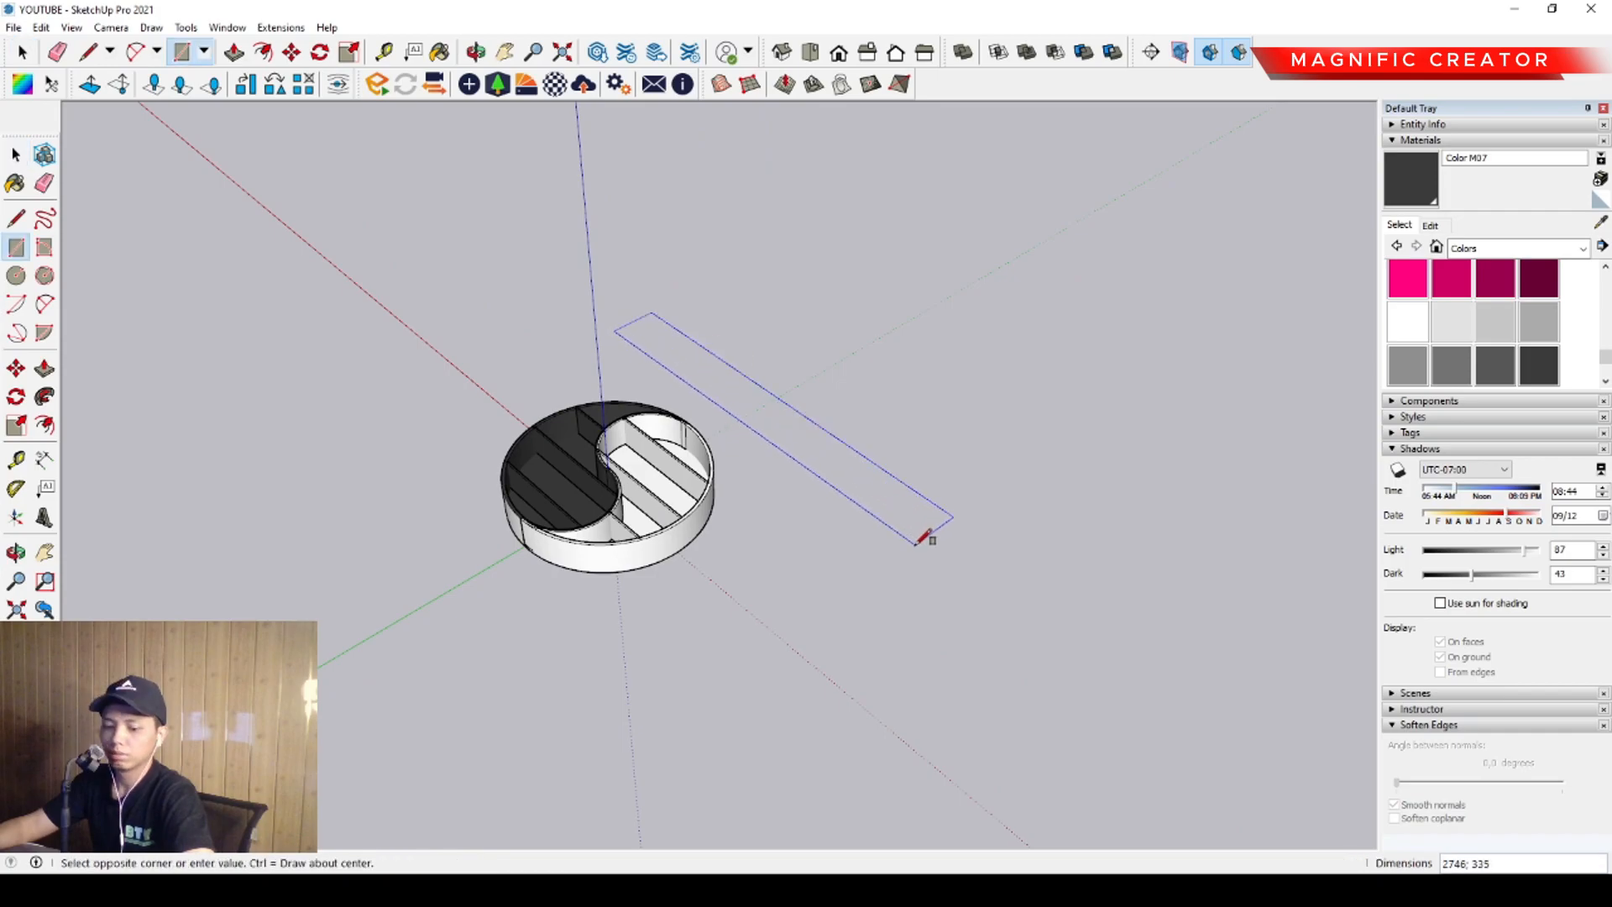
click(974, 554)
Push/Pull the long rectangle up 3000 to form a wall
key(space)
key(p)
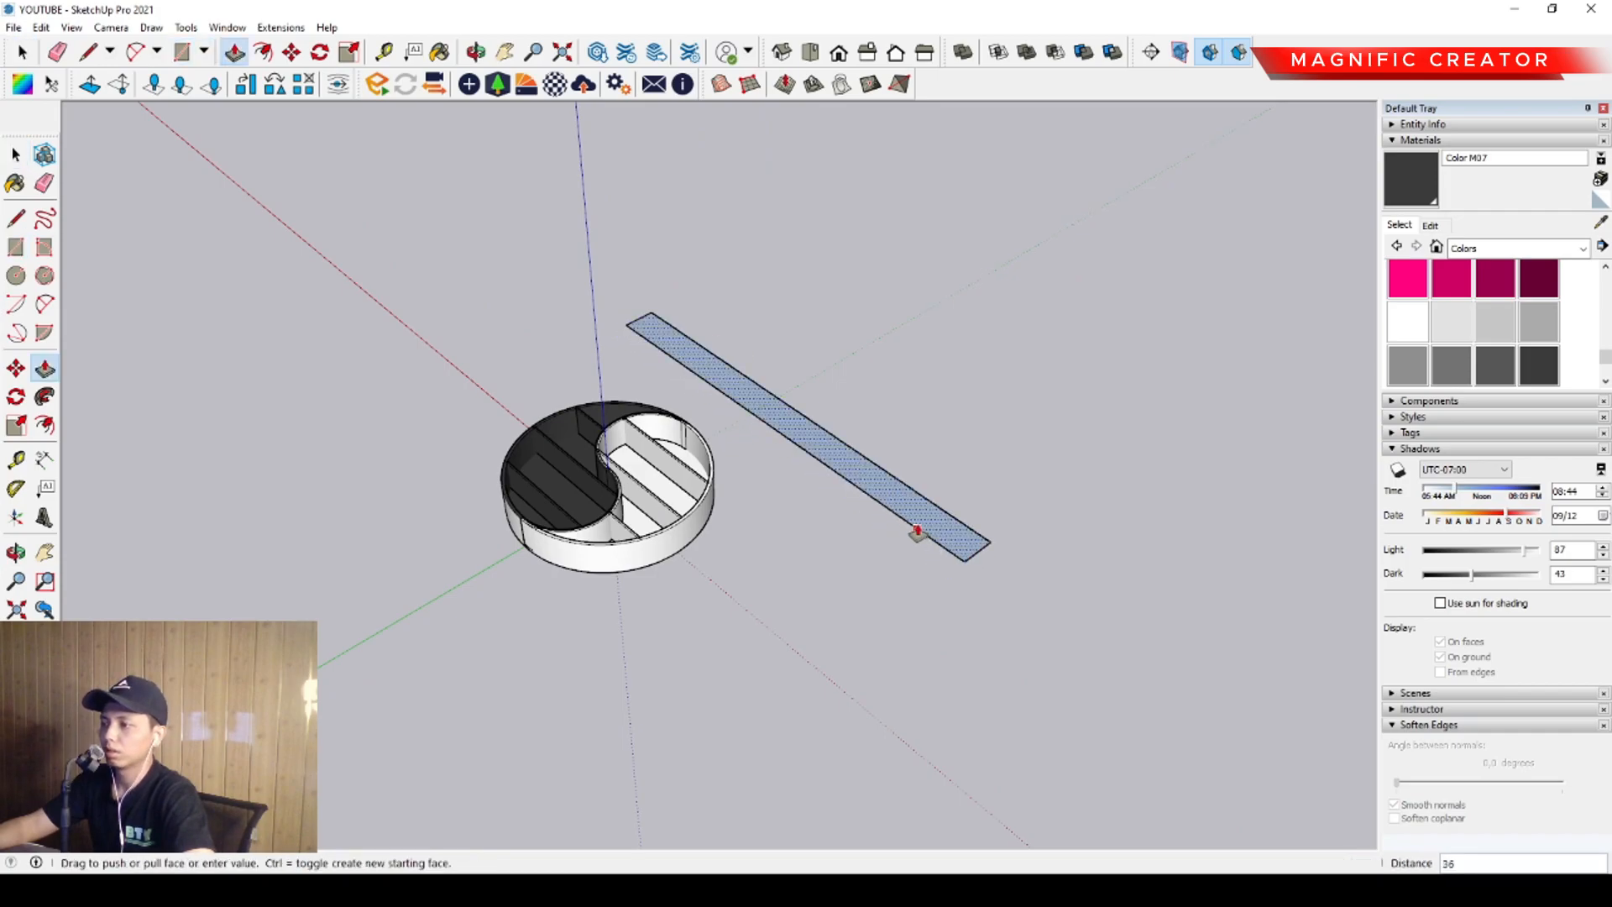
click(916, 528)
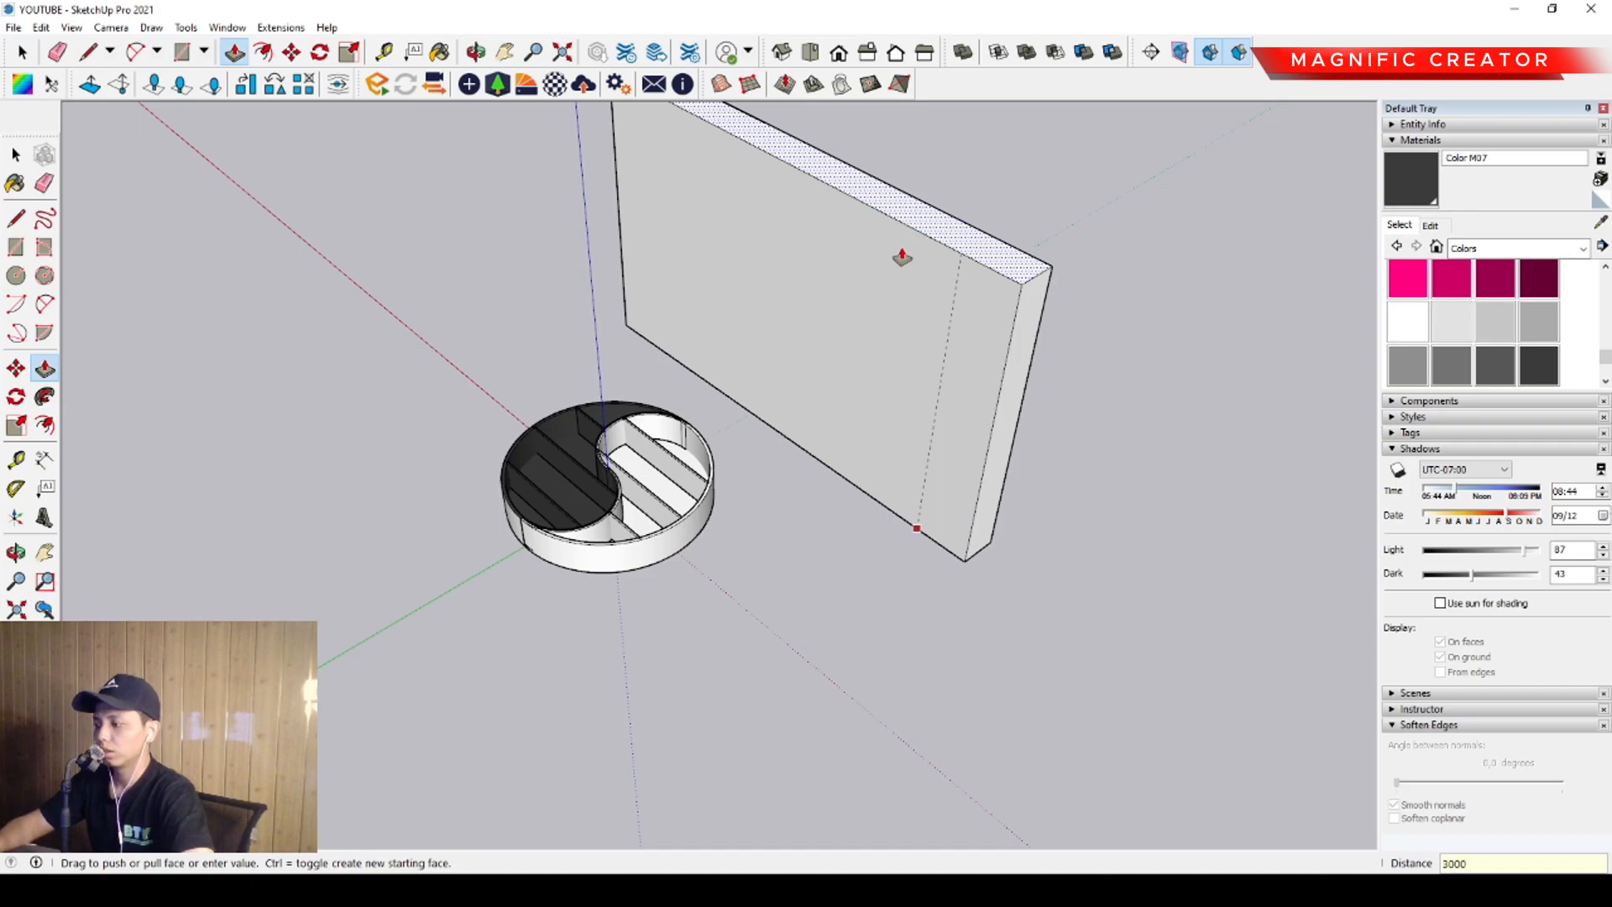
key(Return)
Select the whole wall with all its faces and edges and make it a group
key(space)
scroll(777, 457, down, 4)
triple_click(801, 339)
right_click(803, 340)
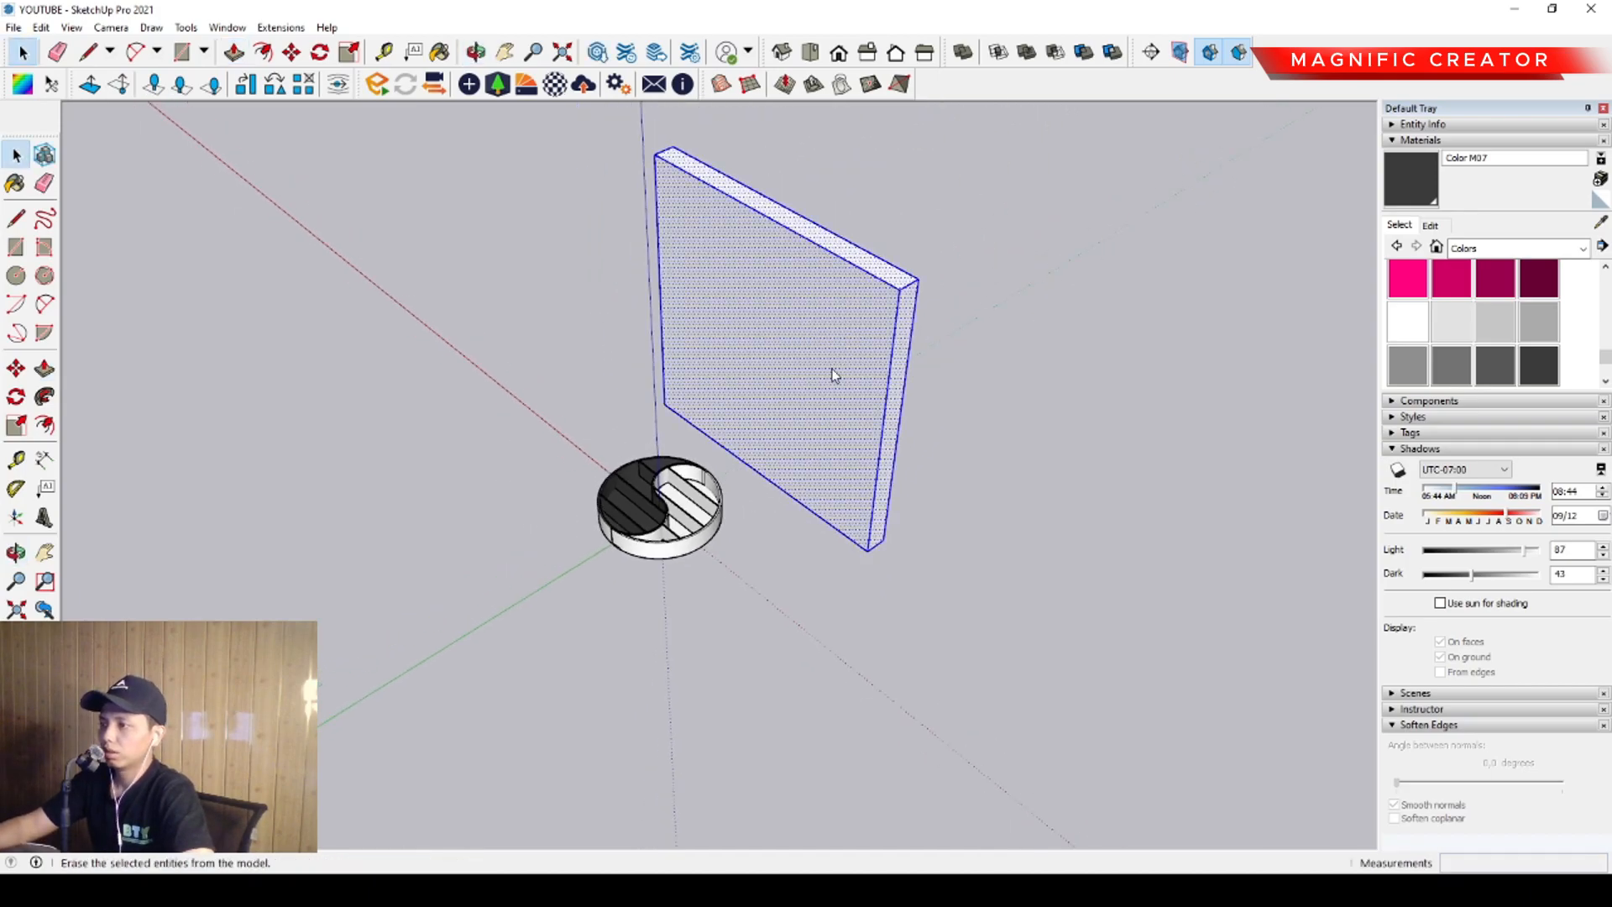
click(855, 482)
Select all parts of the round yin-yang shelf and combine them into one group
scroll(657, 471, up, 2)
drag(827, 669, 827, 669)
scroll(686, 521, up, 2)
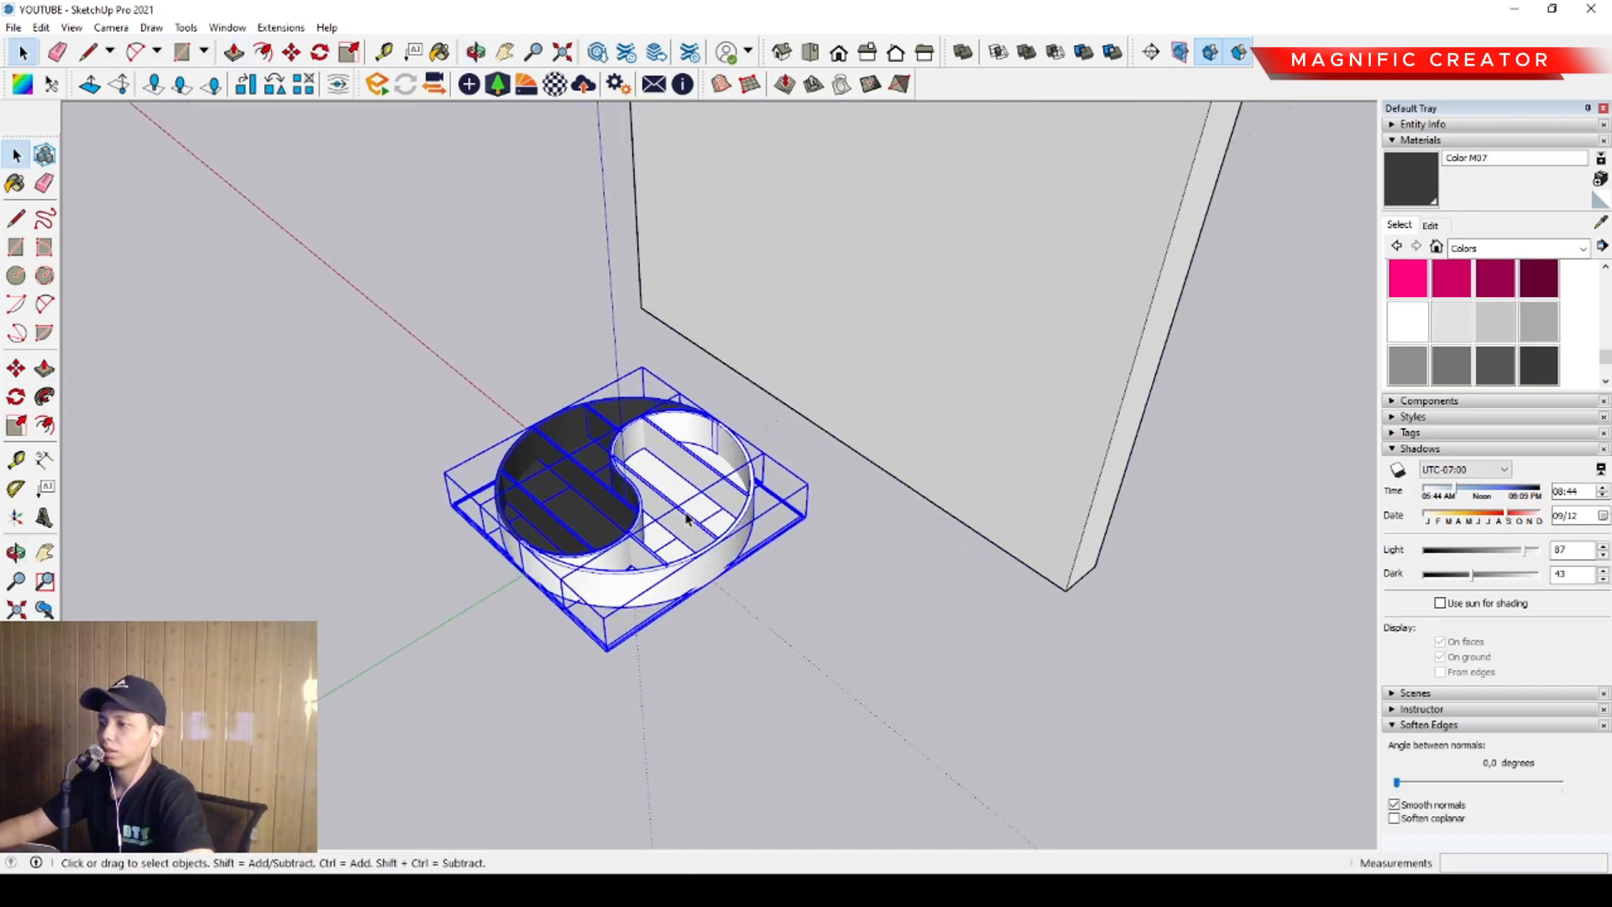
key(ctrl+g)
middle_drag(734, 677, 601, 512)
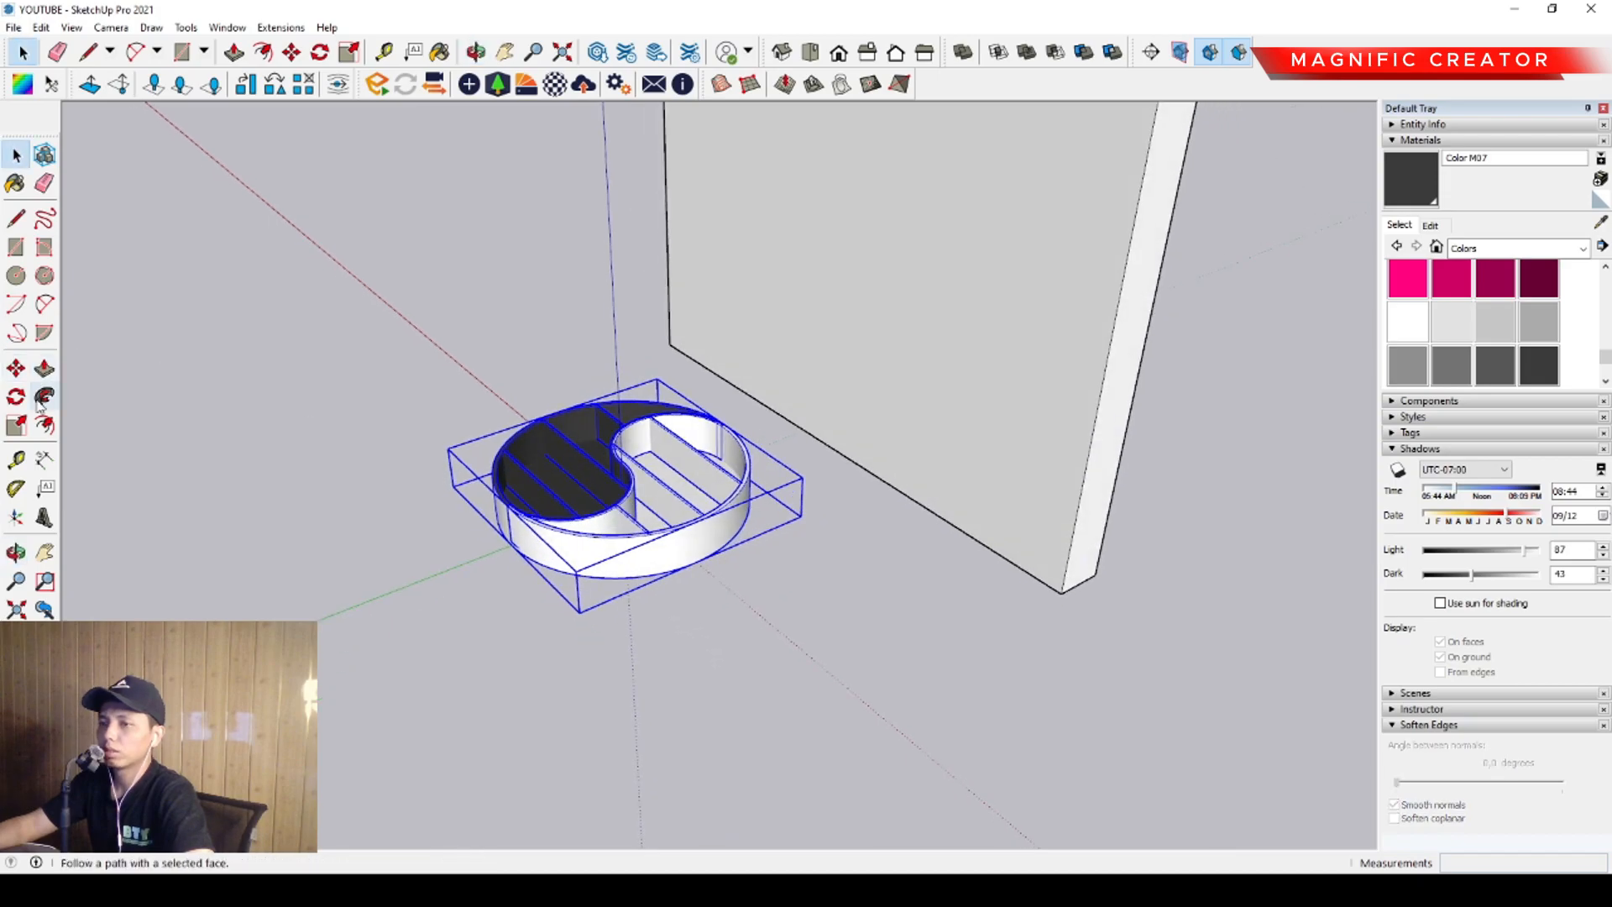
Rotate the round shelf group 90 degrees so it stands upright, parallel to the wall
click(18, 399)
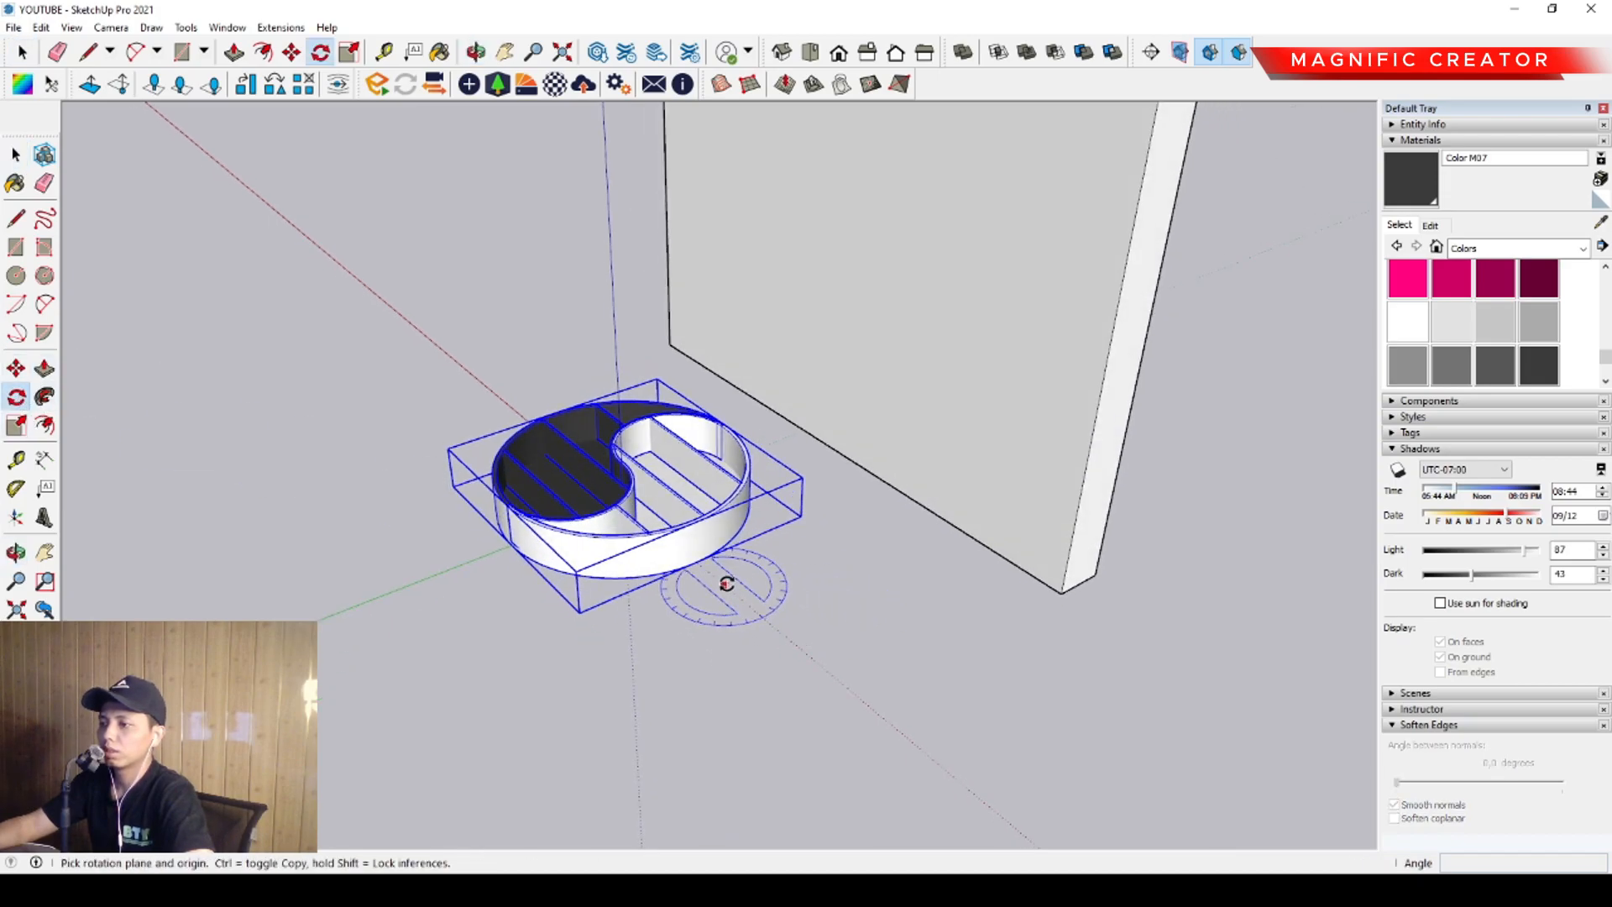
click(836, 524)
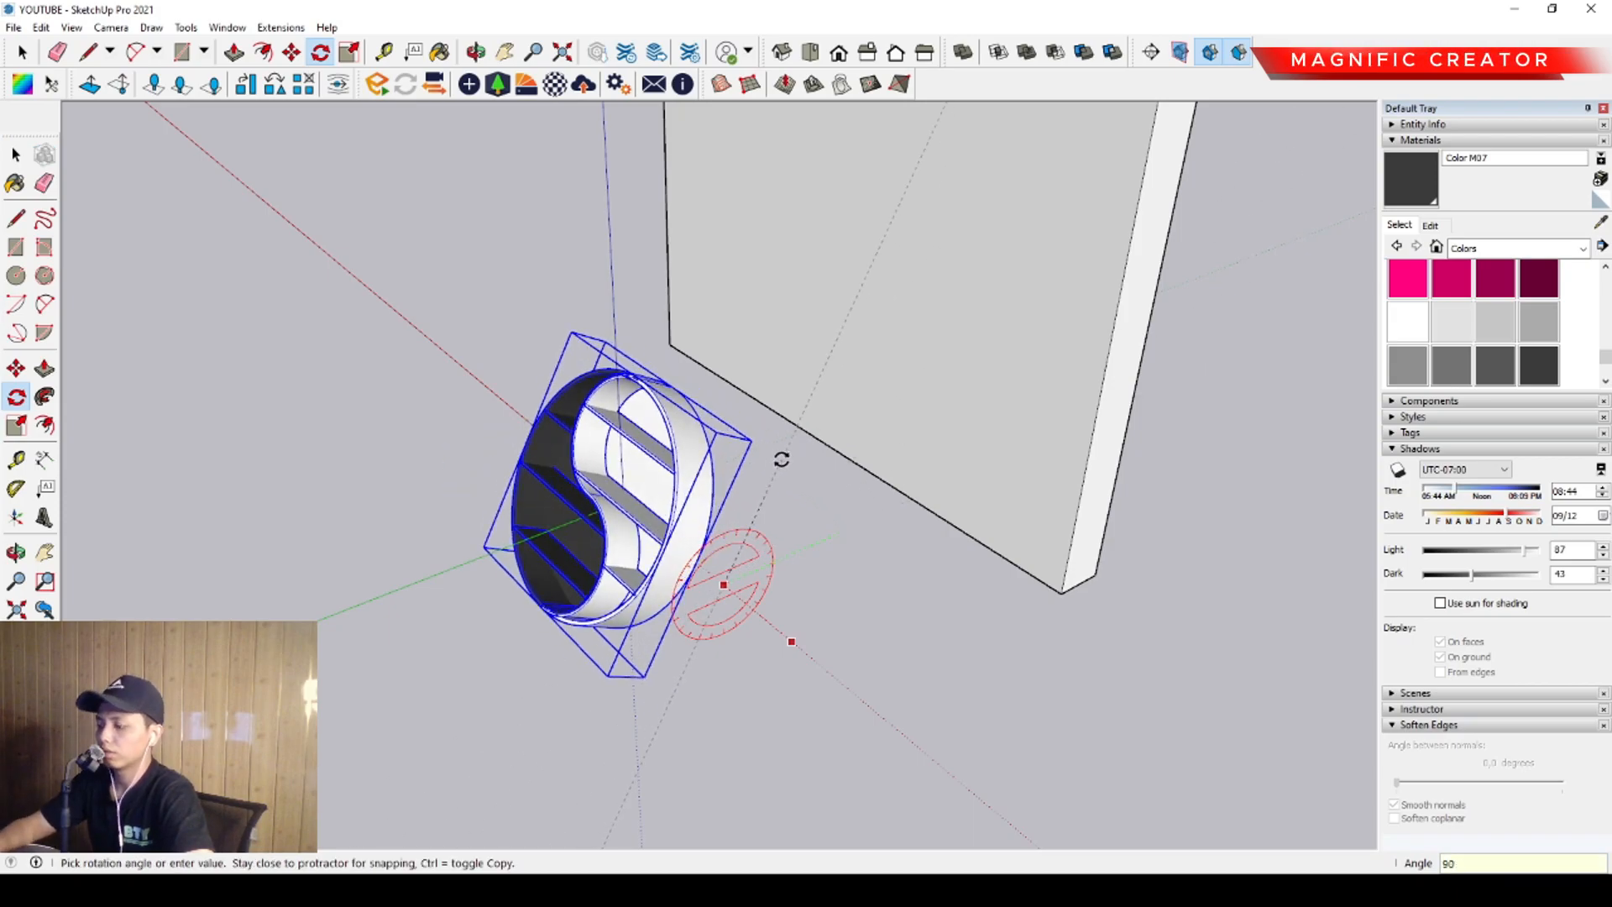
key(Return)
key(space)
Move the upright round shelf against the wall's front face, near the middle of the wall
click(18, 367)
click(697, 482)
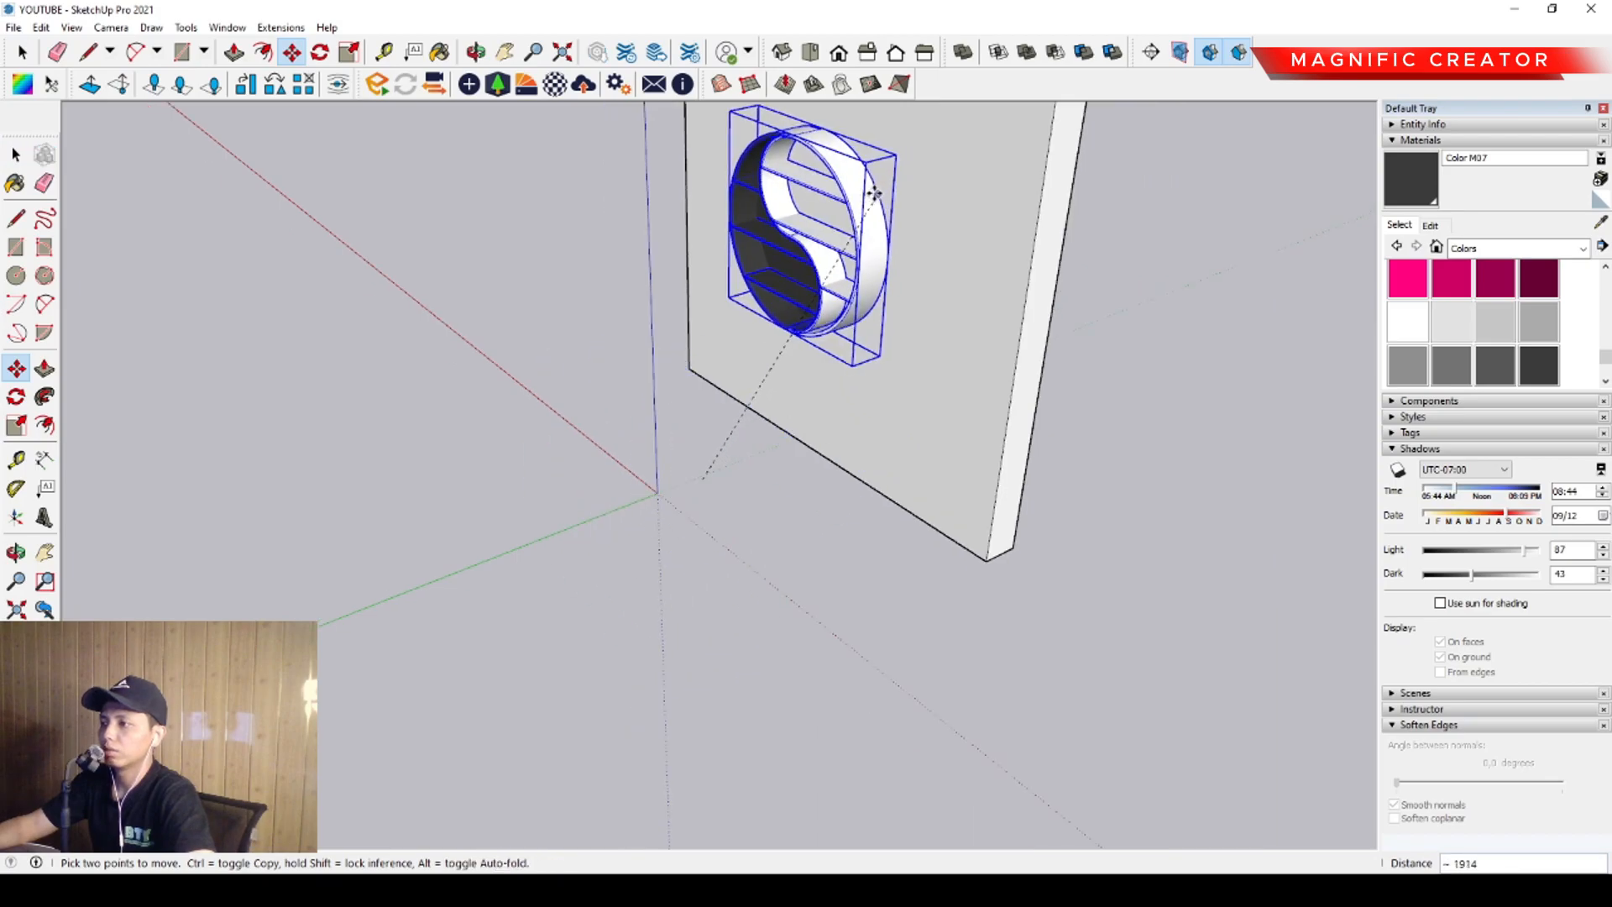
scroll(876, 193, down, 2)
shift+middle_drag(875, 194, 839, 303)
click(850, 294)
key(space)
scroll(839, 323, down, 1)
middle_drag(723, 479, 909, 372)
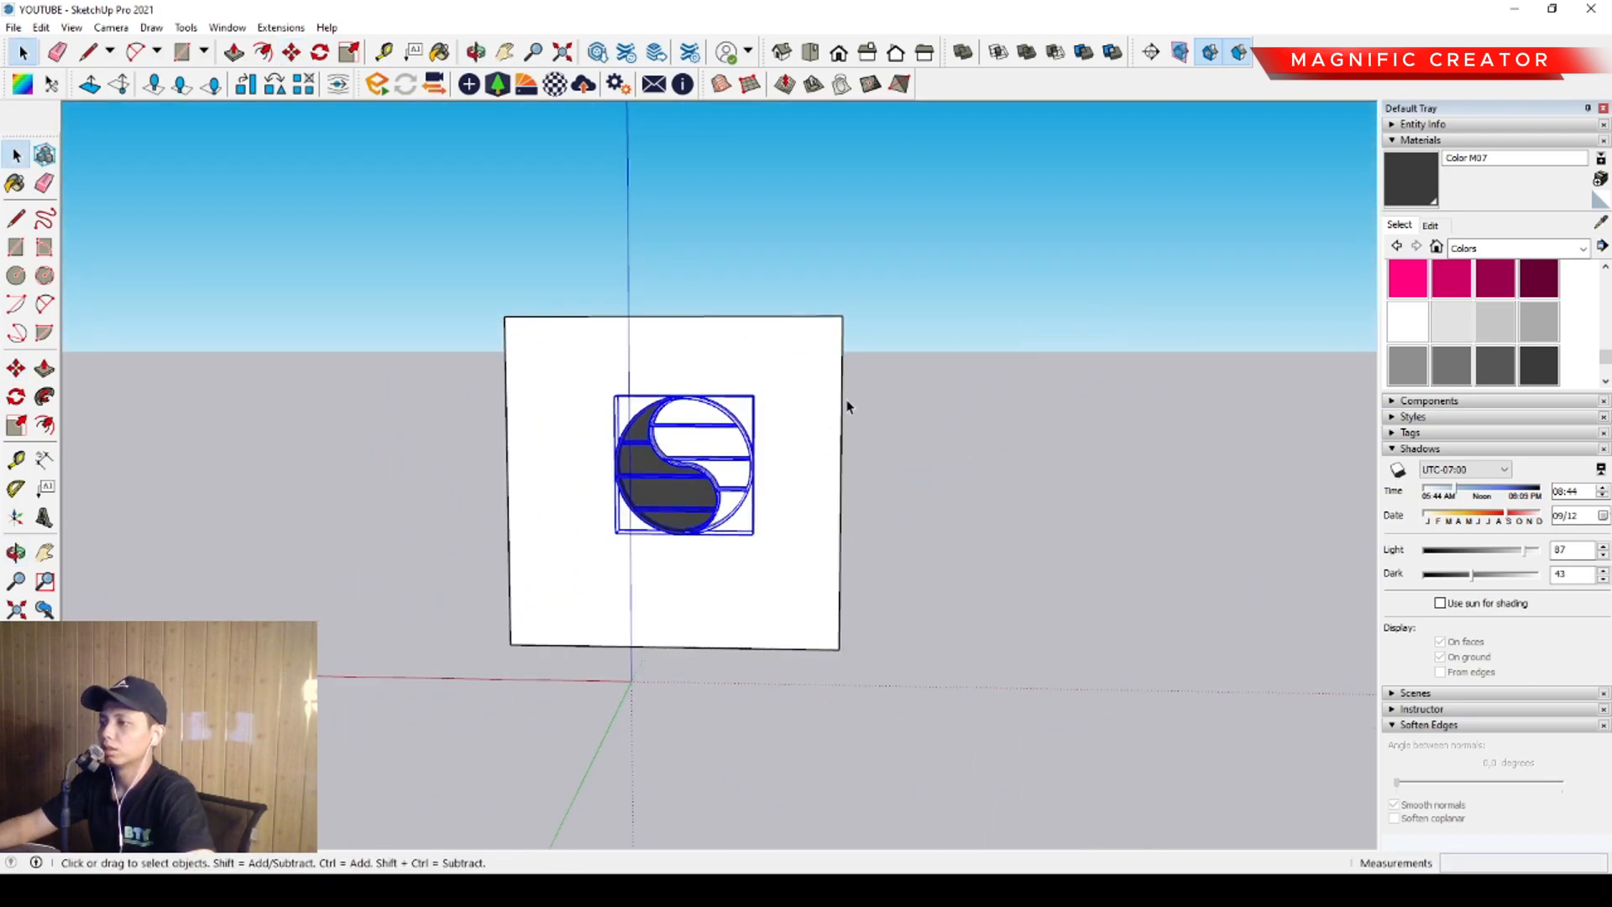
Paint the wall with the Formica Blue material from the Synthetic Surfaces collection
scroll(744, 486, up, 3)
click(1581, 252)
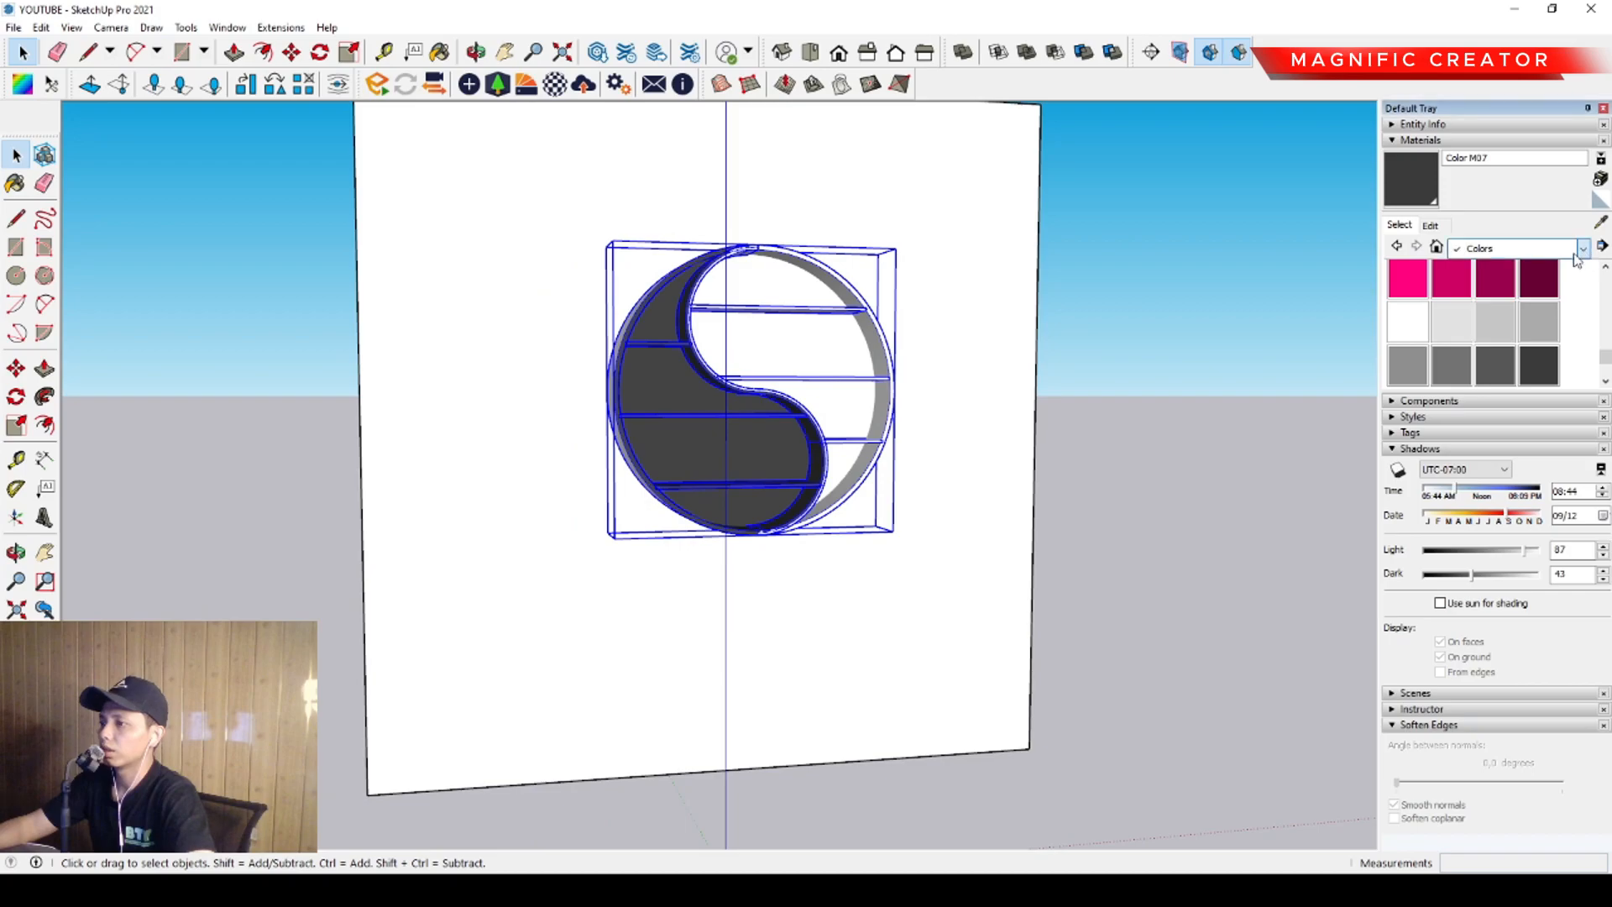
click(1486, 416)
click(1451, 286)
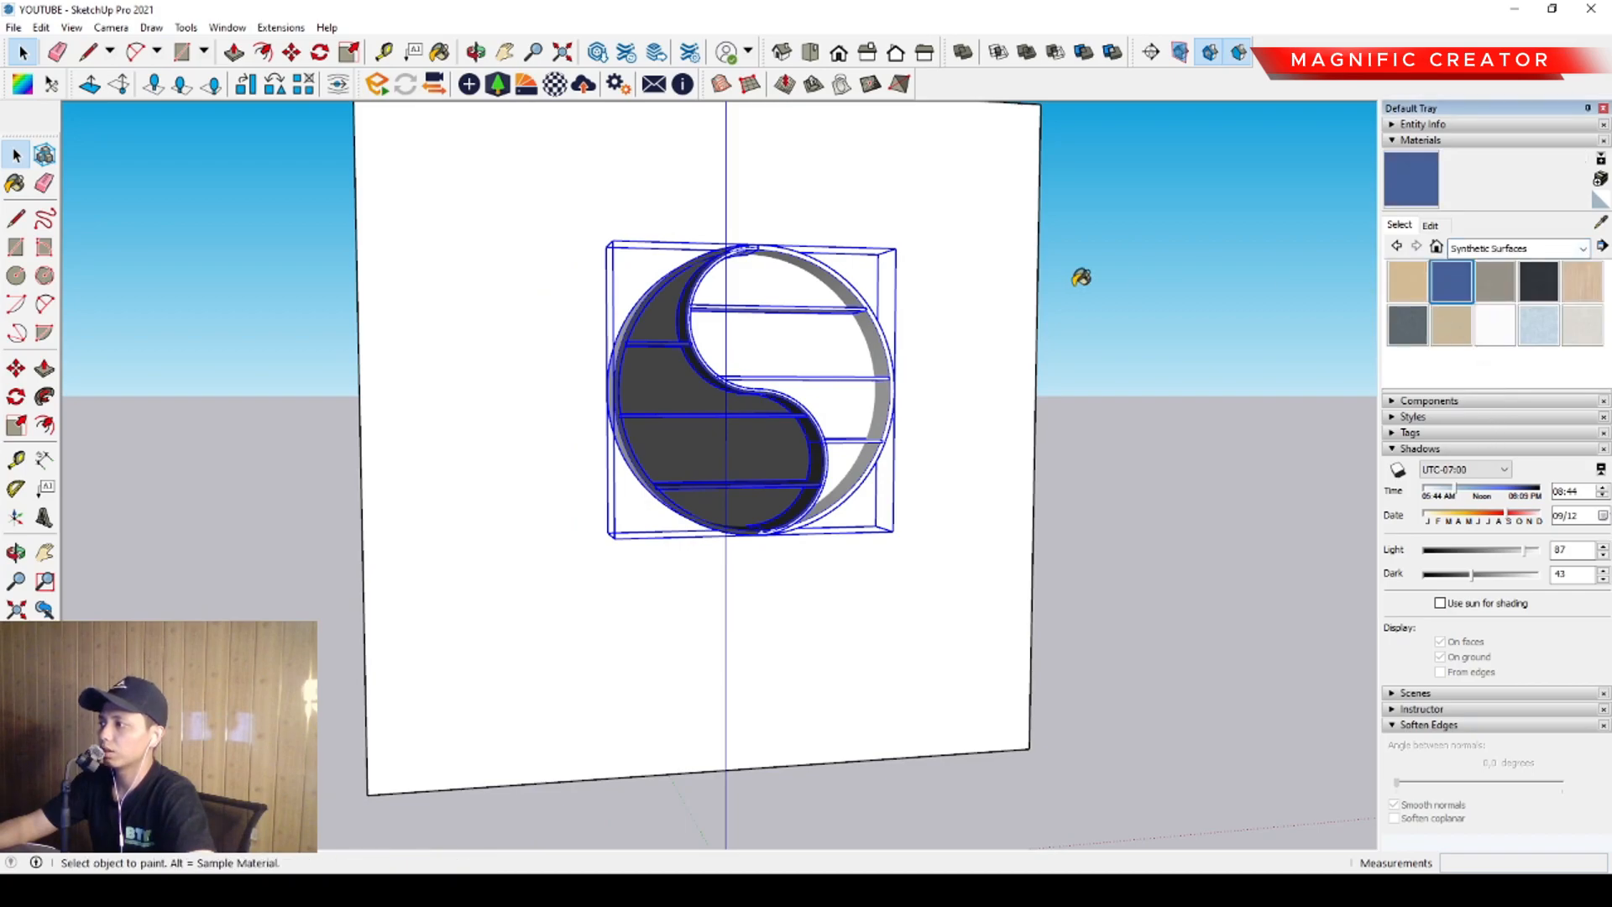
click(965, 248)
key(space)
Open the round shelf's outer ring for editing and draw a line across its outer face at the upper dark-white joint
mouse_move(964, 249)
middle_down()
mouse_move(900, 414)
mouse_move(1050, 456)
mouse_move(802, 336)
middle_up()
scroll(801, 336, up, 5)
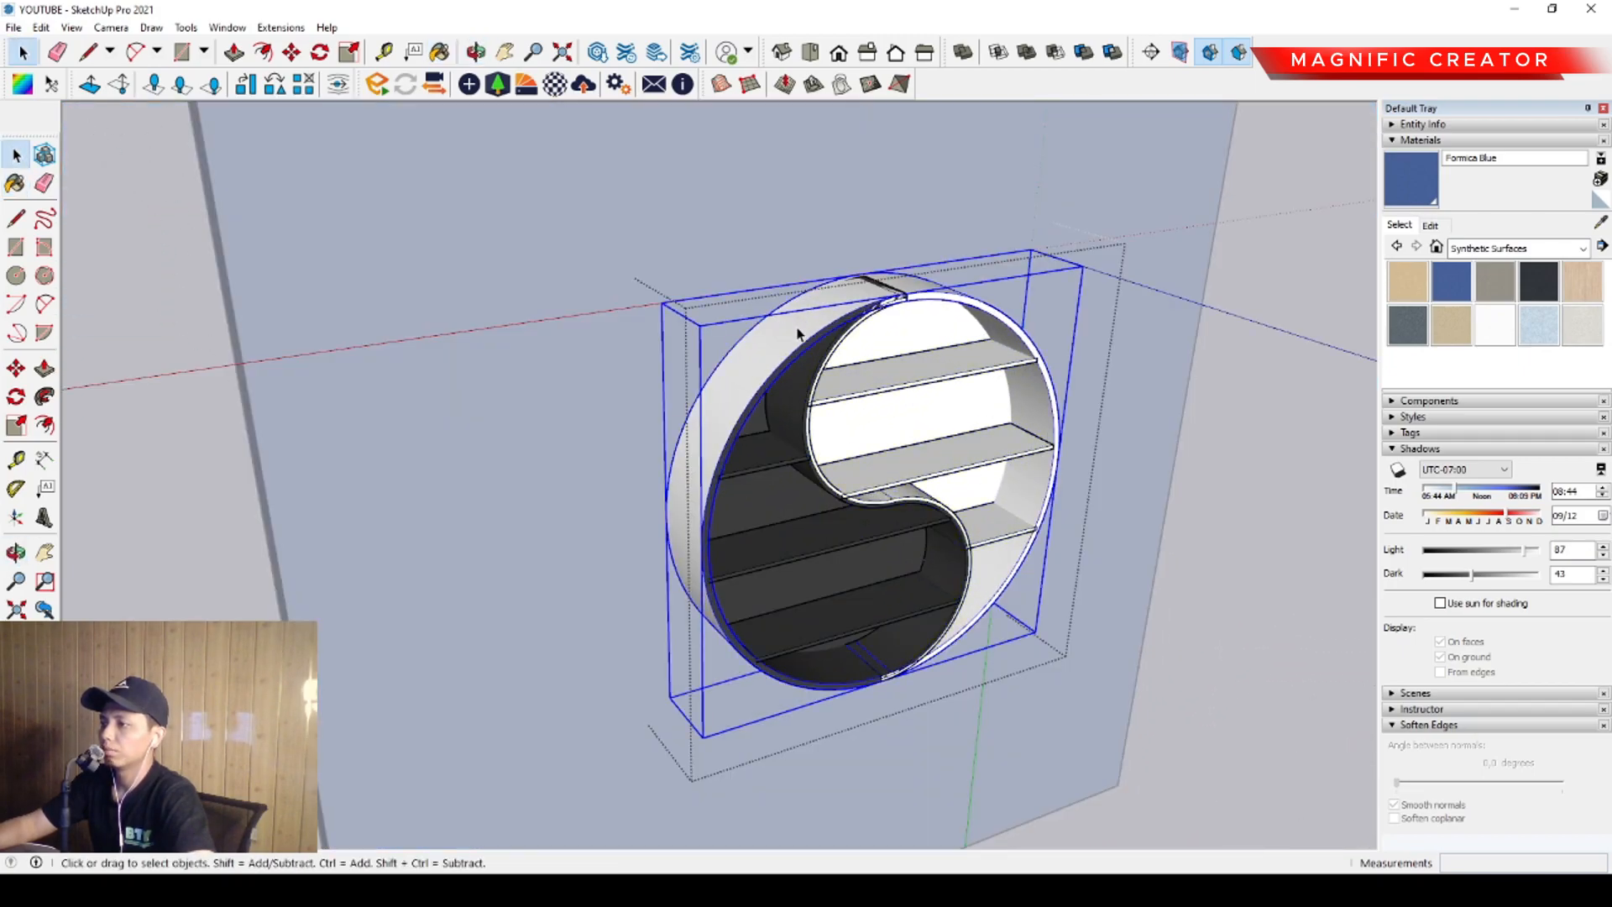
double_click(798, 333)
scroll(904, 296, up, 6)
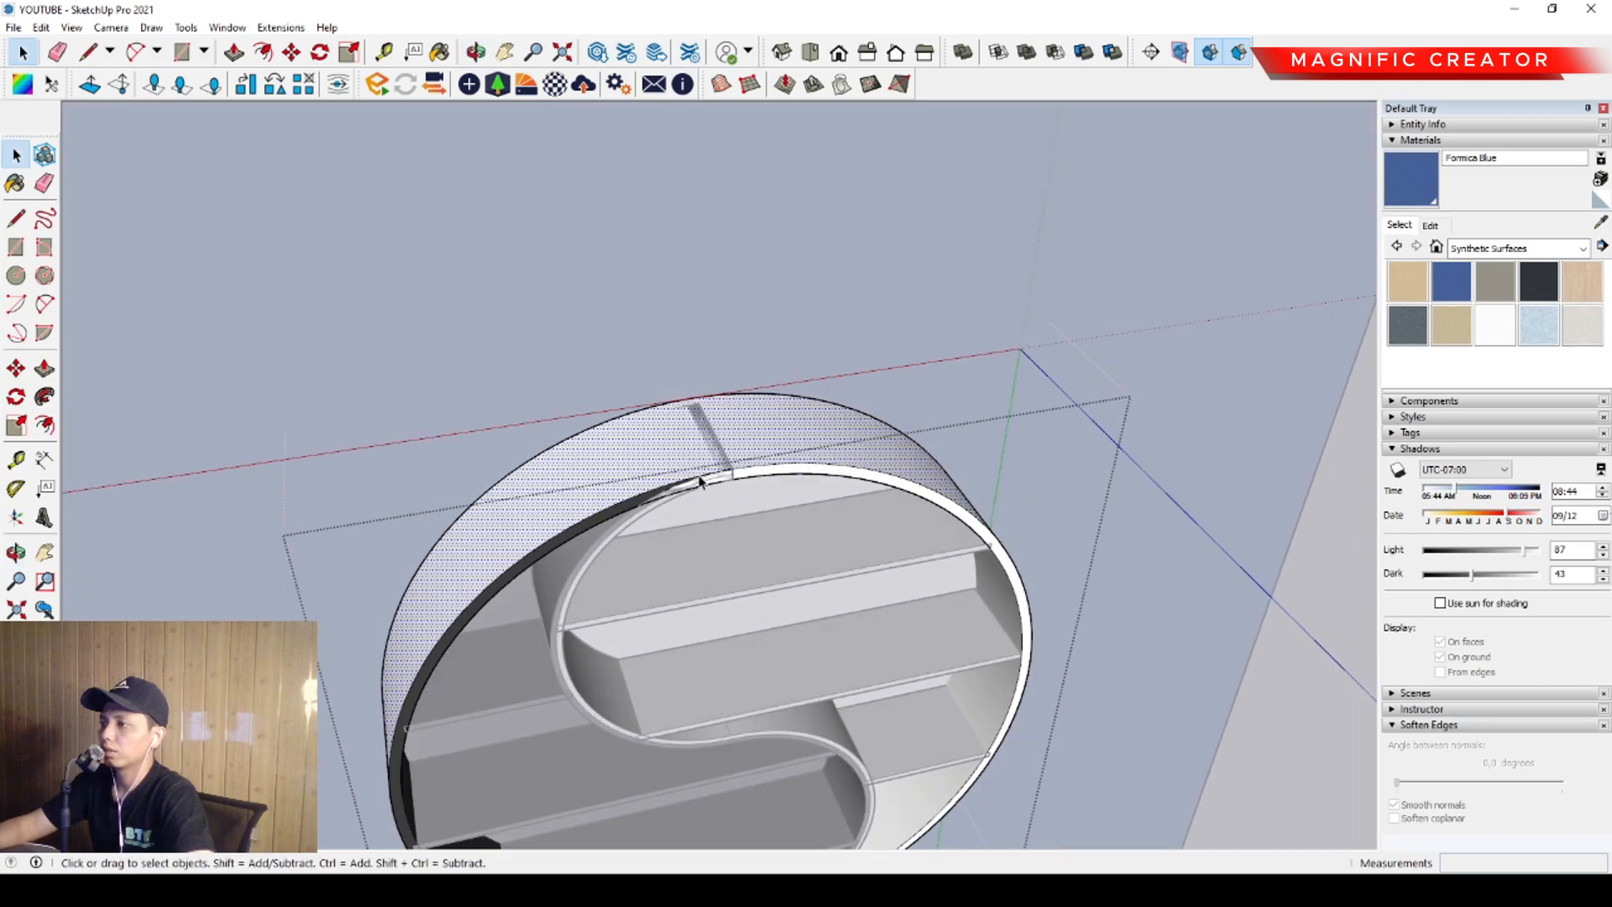
key(l)
scroll(739, 450, up, 2)
scroll(709, 403, down, 1)
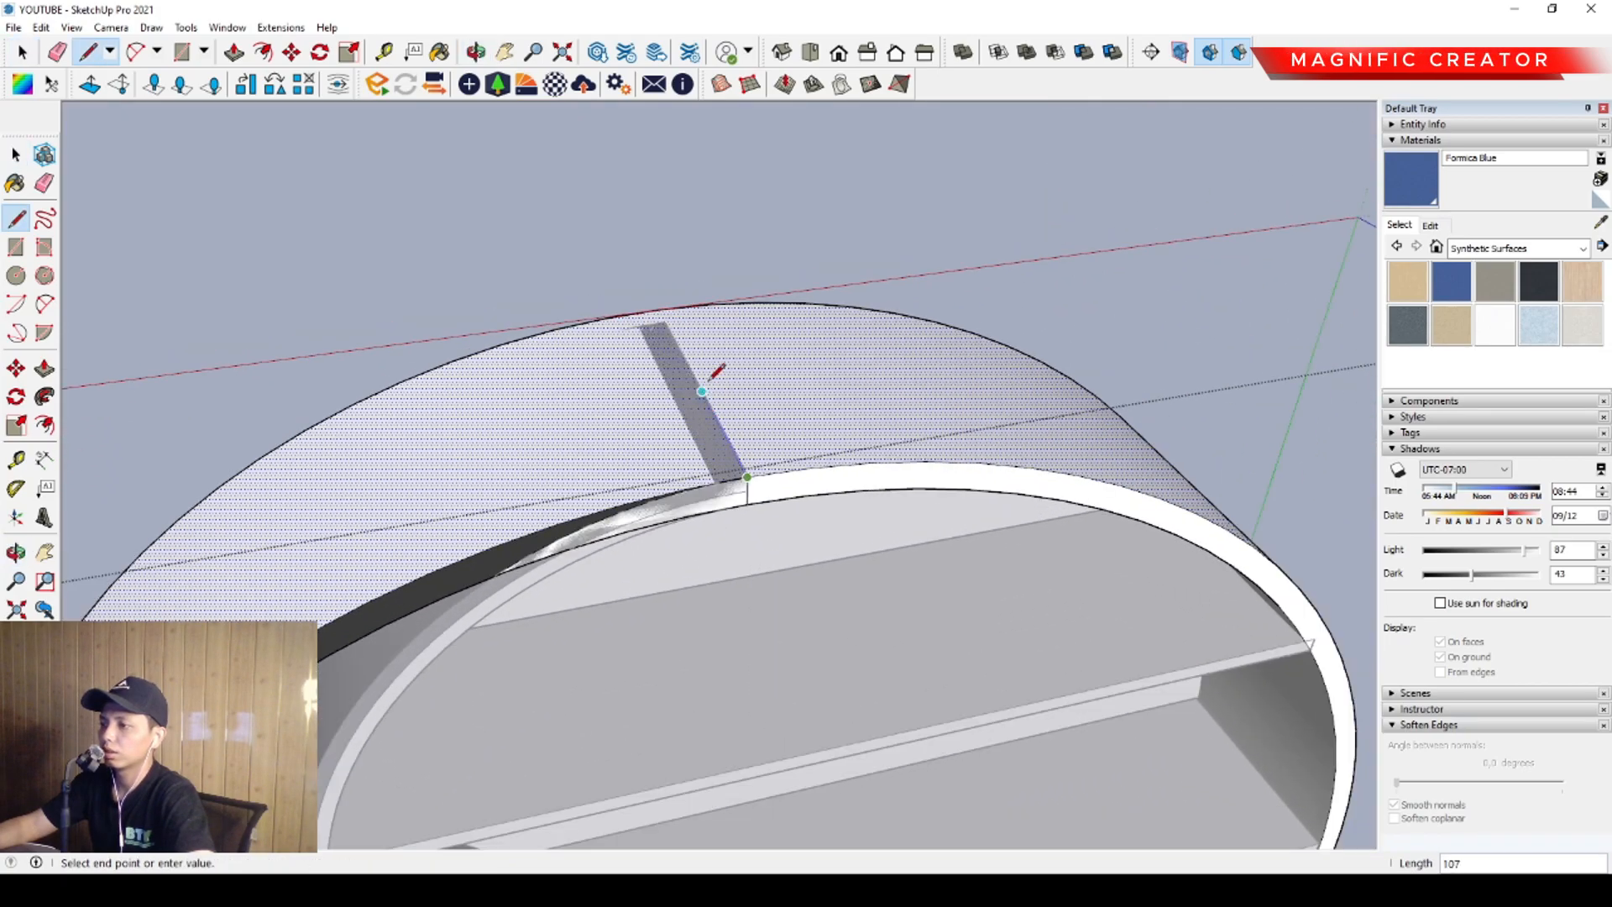
key(space)
Draw a 220 line across the ring's outer face at the lower dark-white joint to separate the two halves
scroll(687, 352, down, 7)
middle_drag(688, 367, 694, 162)
scroll(690, 487, up, 3)
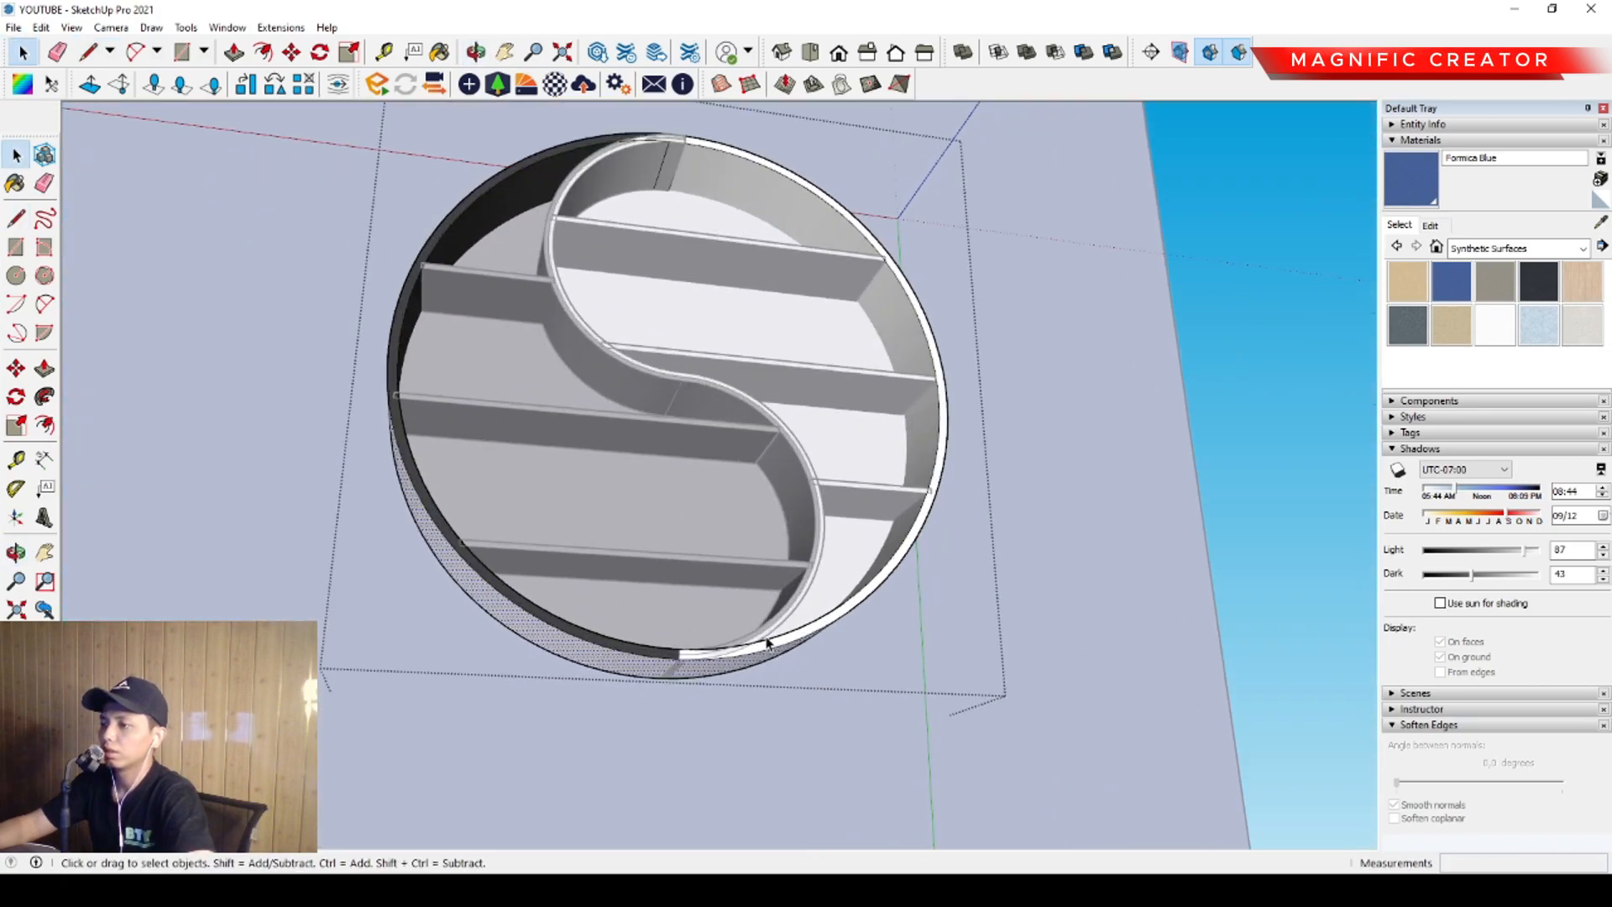
middle_drag(663, 697, 577, 505)
scroll(578, 504, up, 2)
key(l)
click(630, 611)
scroll(677, 669, down, 3)
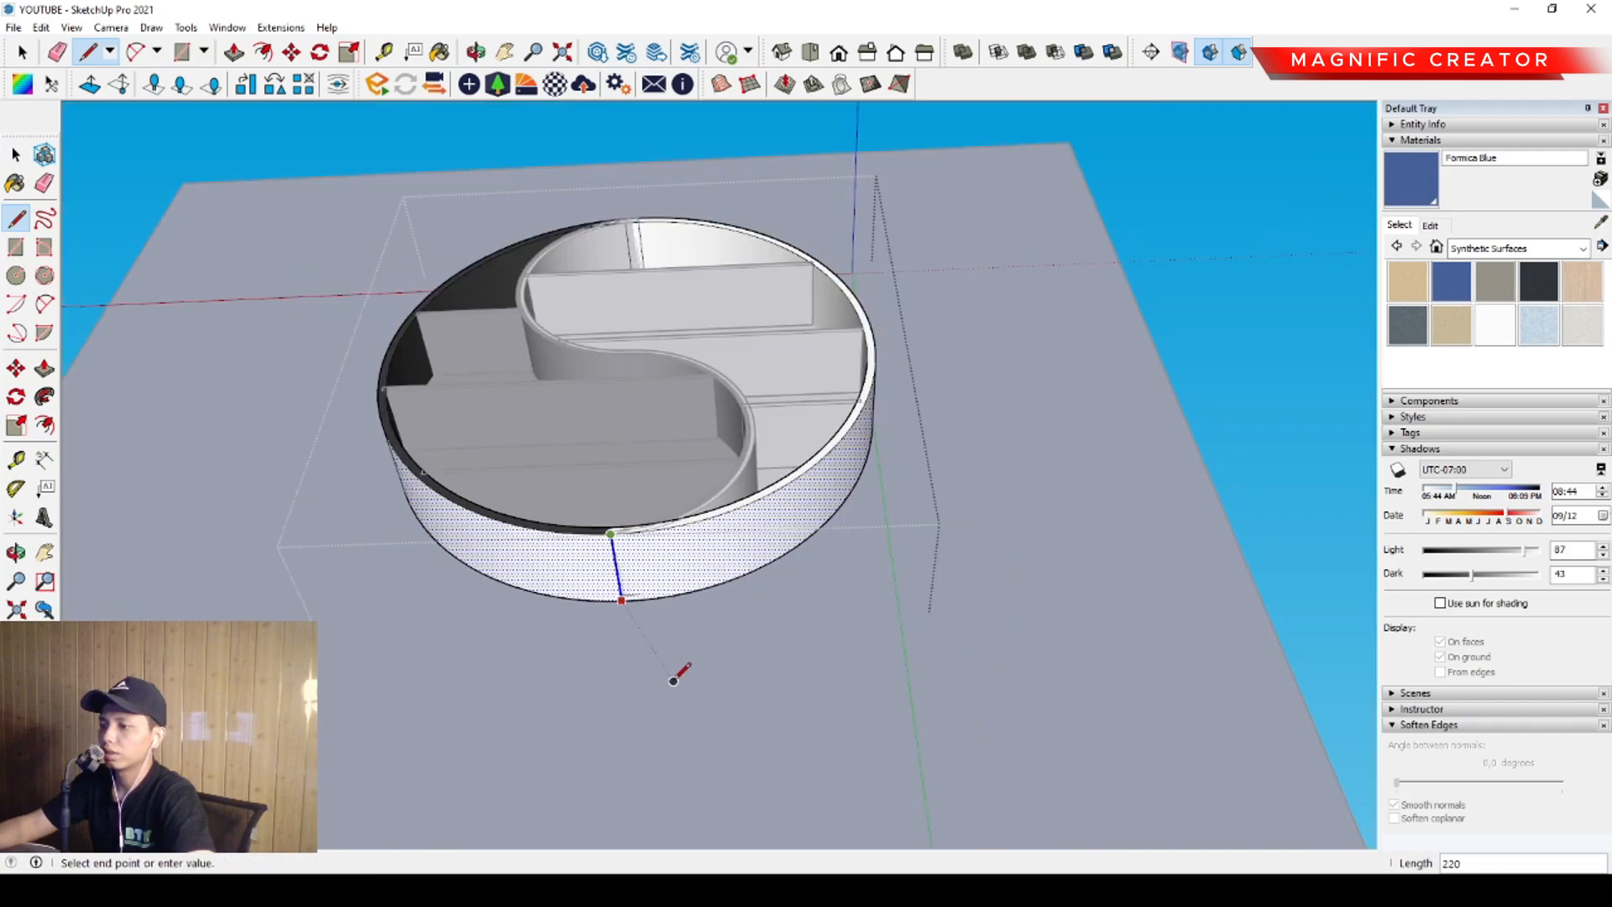
key(space)
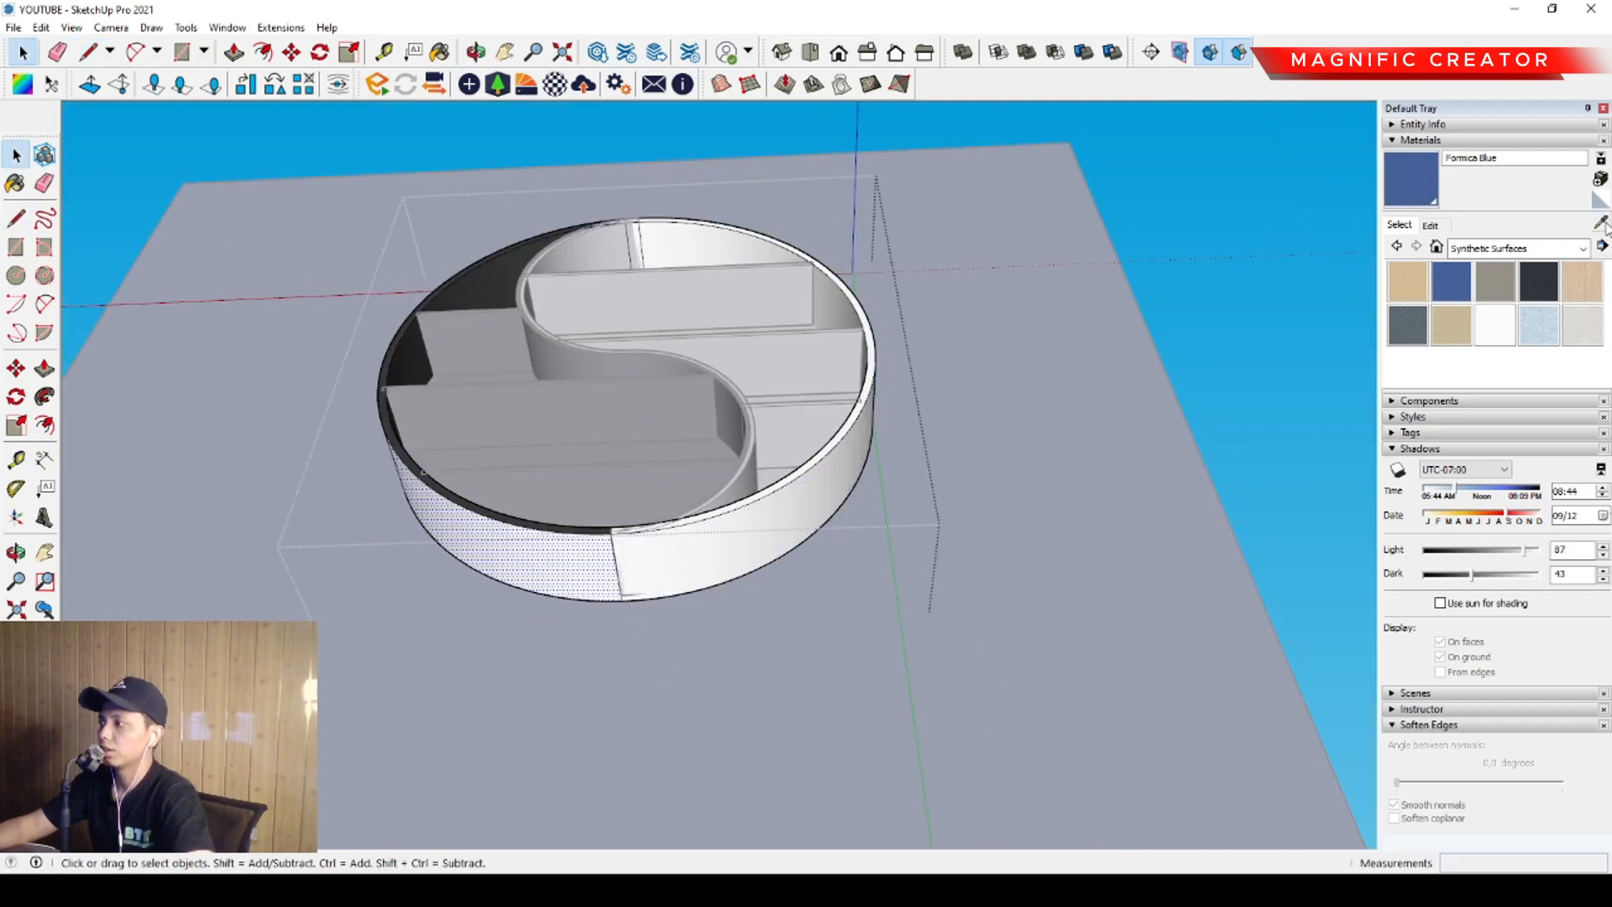
Sample the dark Color M07 from the shelf and paint the dark half's outer ring face with it
scroll(399, 334, up, 3)
alt+click(433, 358)
click(495, 617)
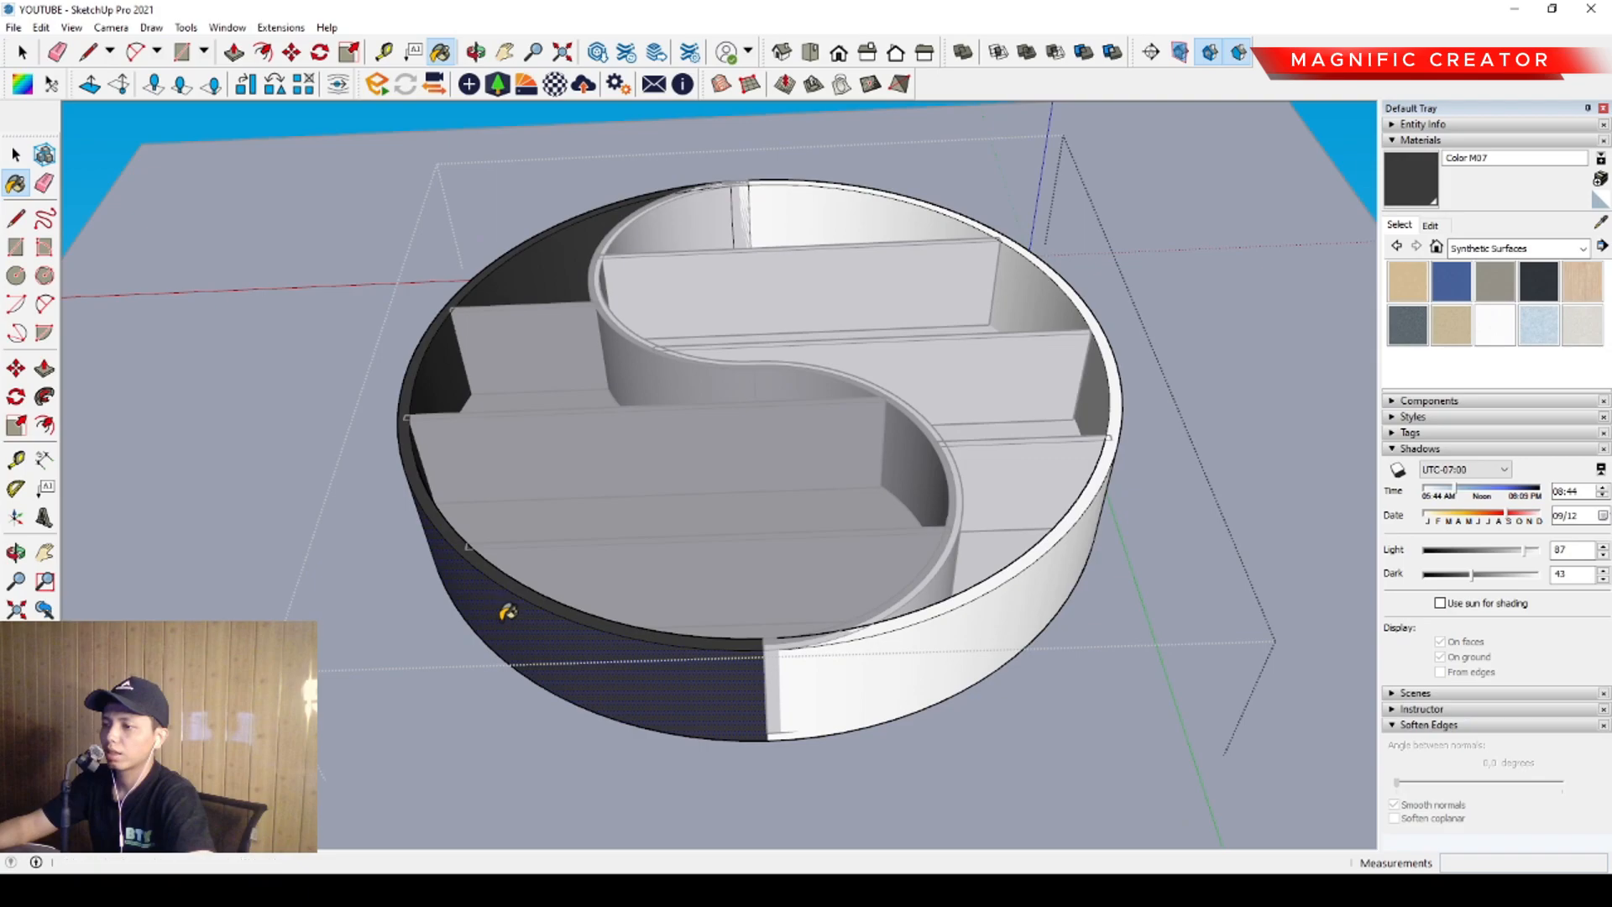
scroll(622, 504, down, 5)
key(space)
Paint the wall orange with Color B05 from the Colors collection
middle_drag(1002, 457, 663, 614)
scroll(659, 594, up, 2)
scroll(580, 551, down, 2)
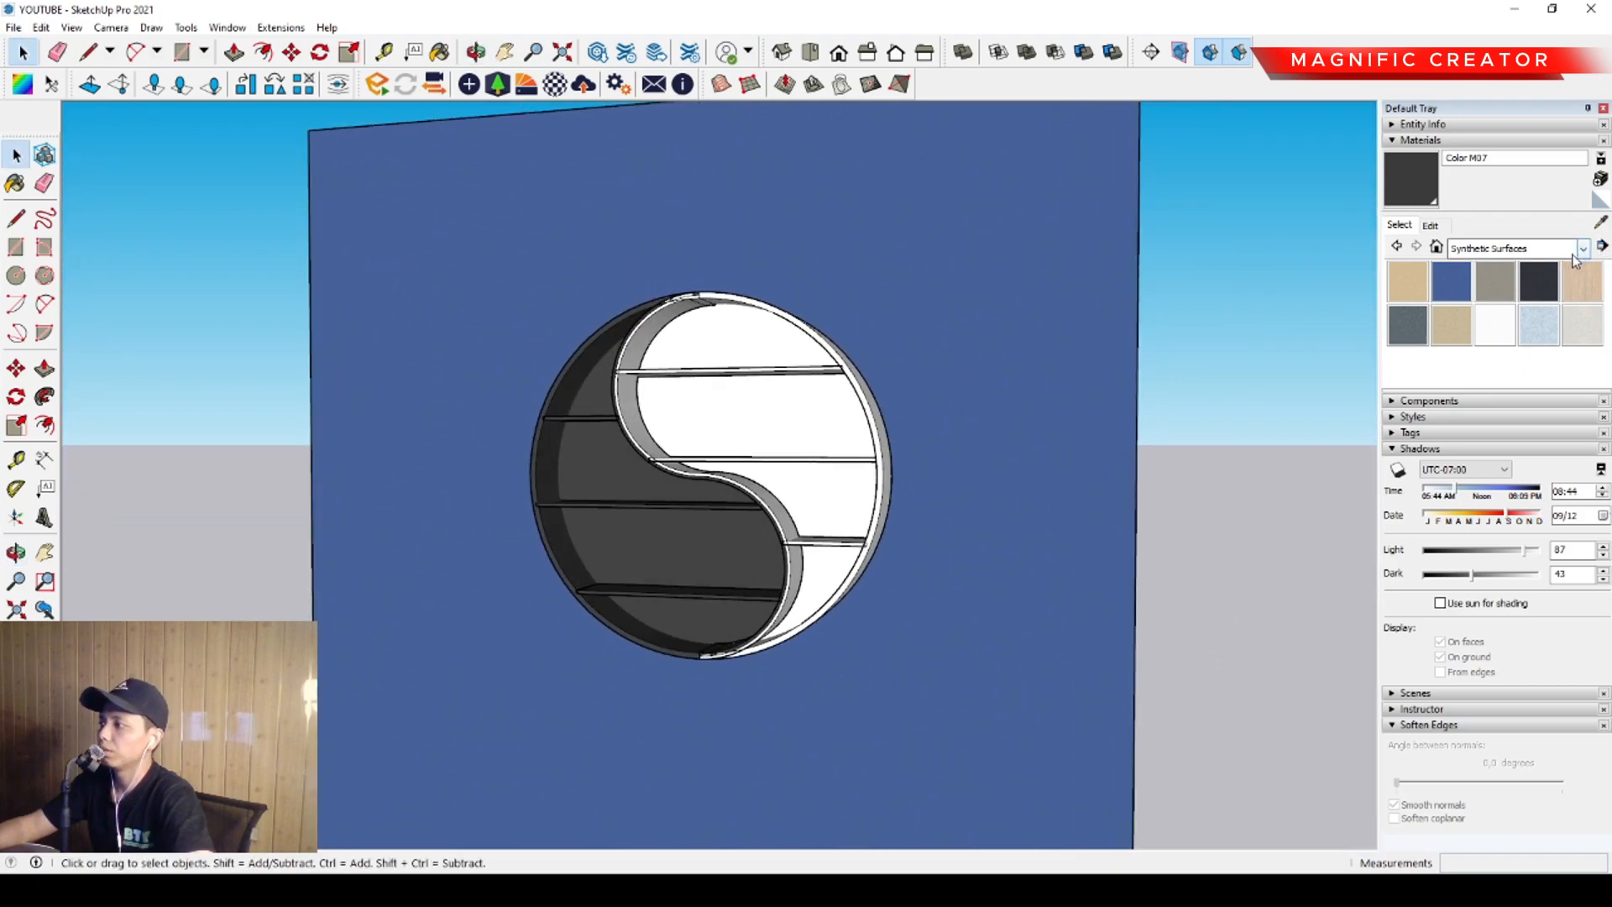
click(1581, 248)
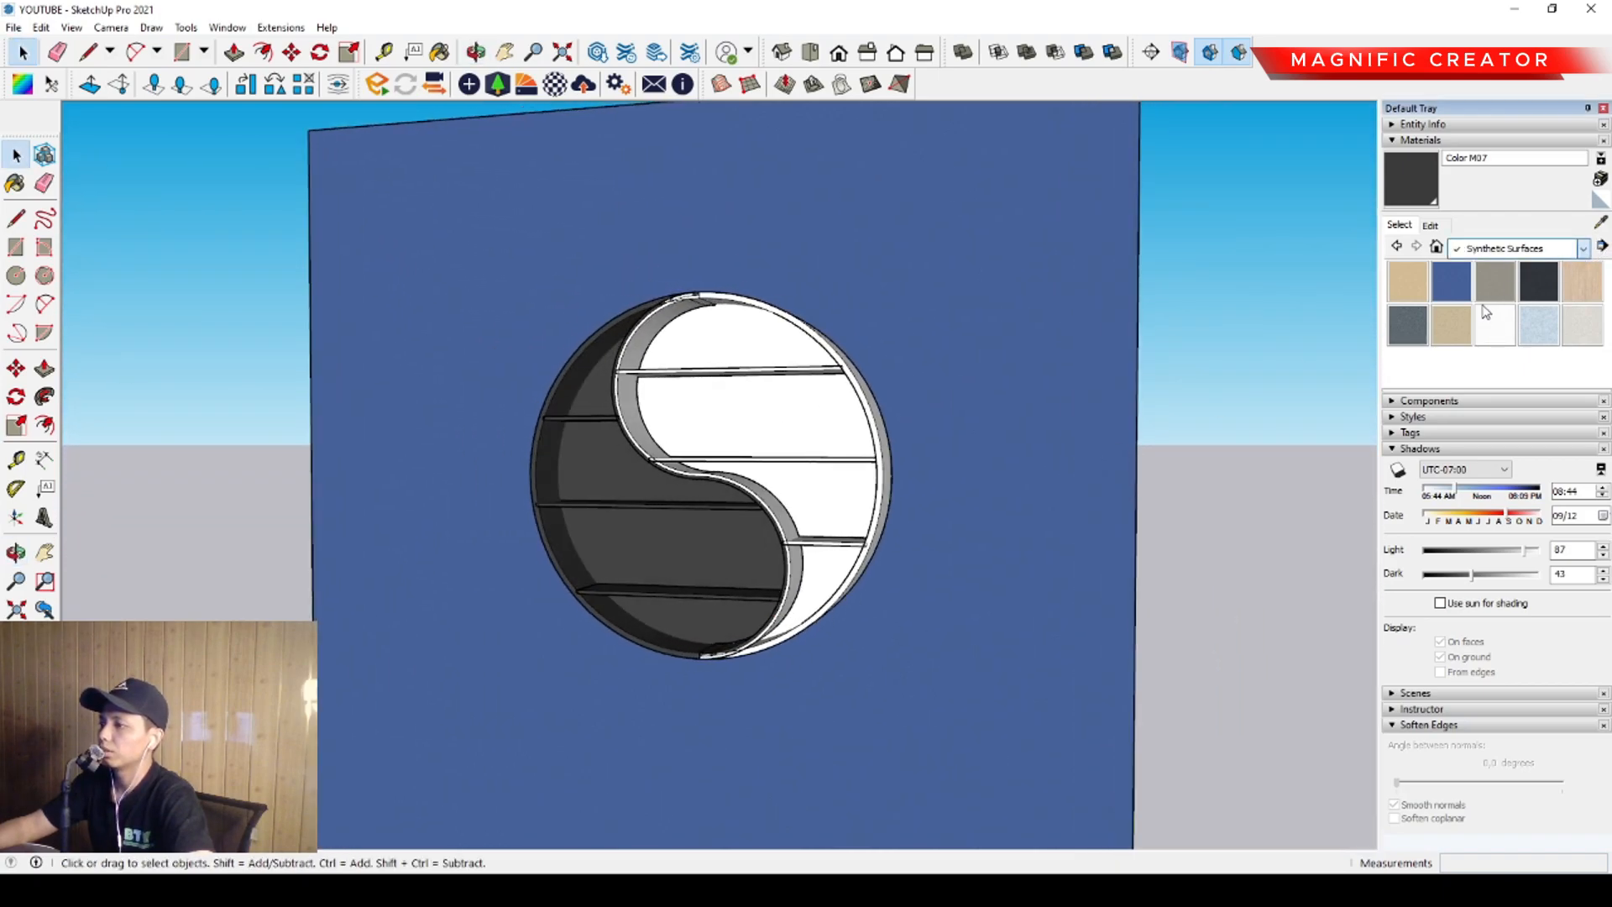
click(1497, 347)
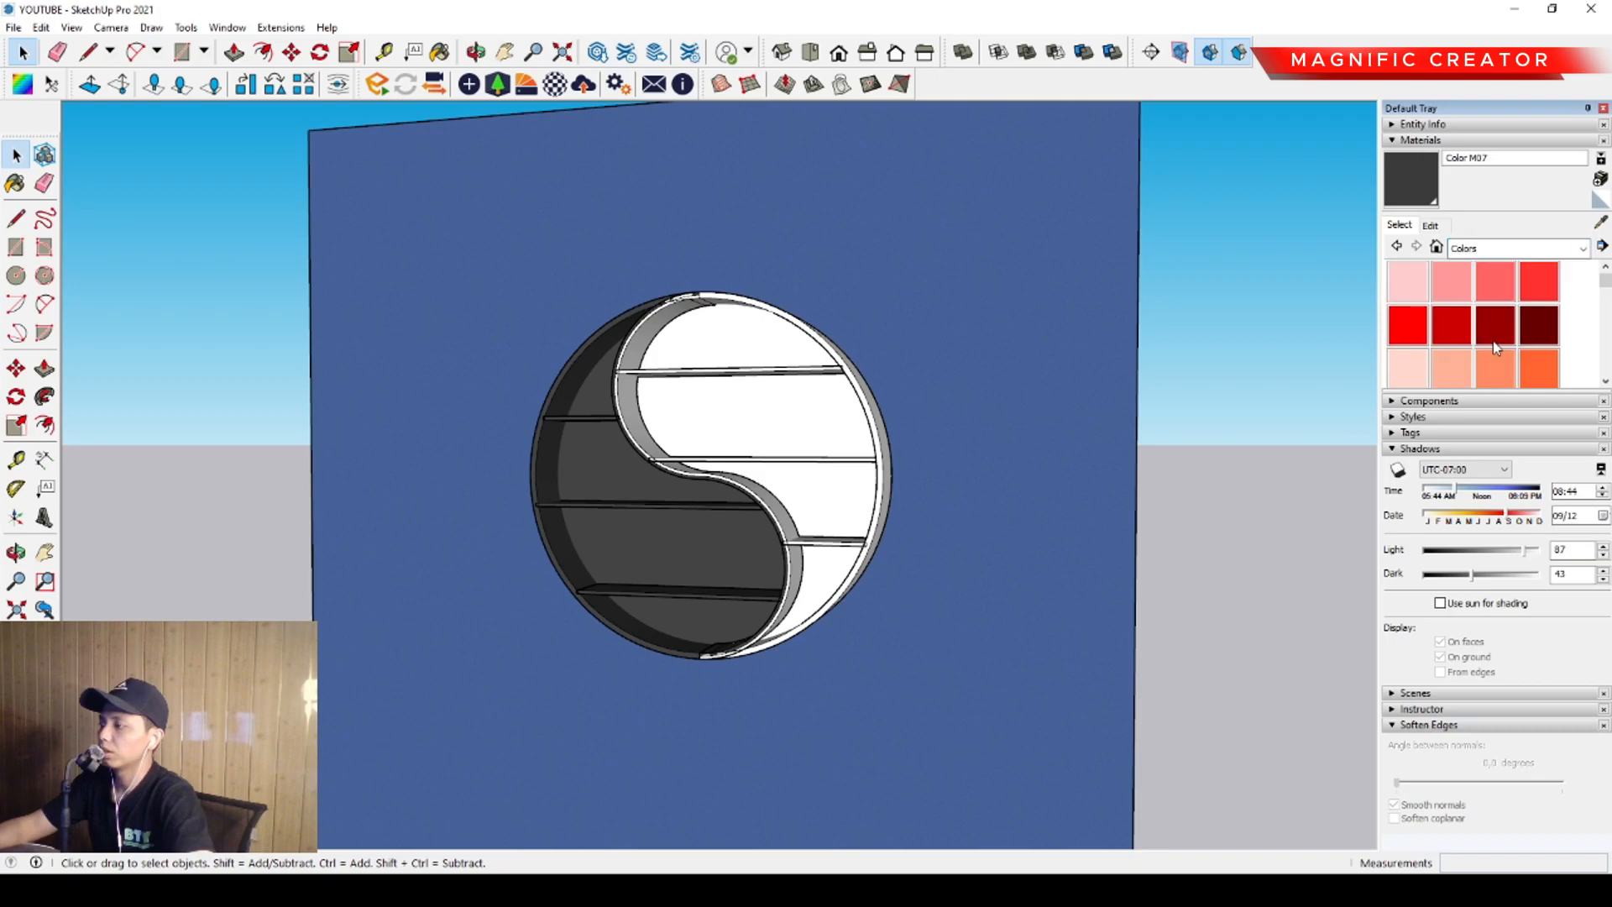
scroll(1521, 350, down, 2)
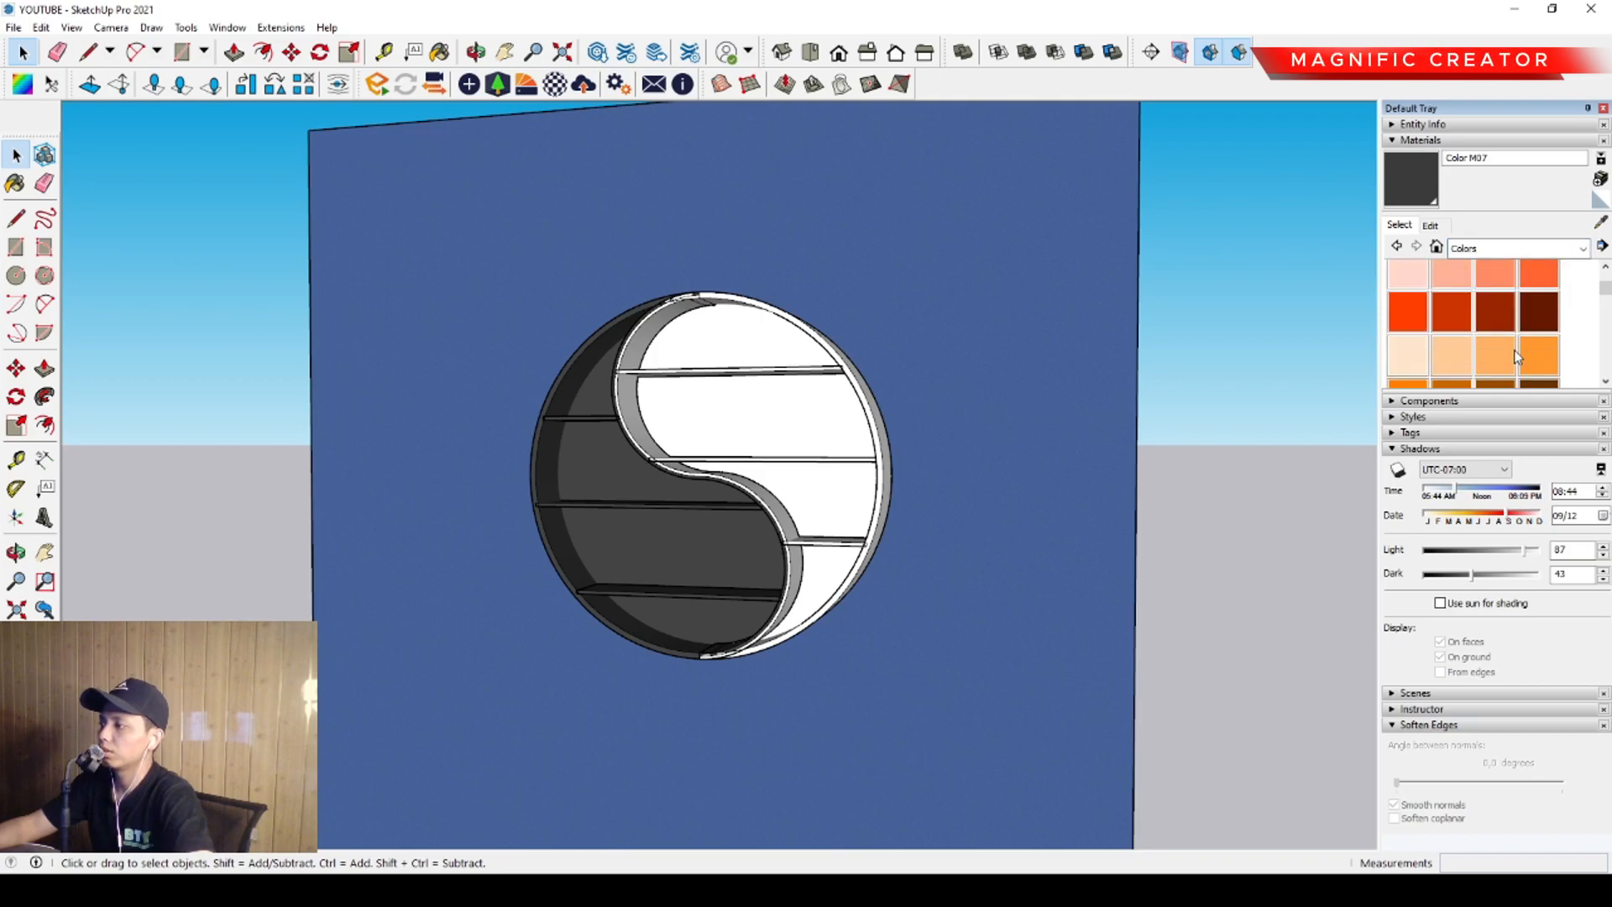
click(1410, 326)
click(915, 309)
mouse_move(910, 316)
middle_down()
mouse_move(745, 428)
mouse_move(972, 454)
mouse_move(910, 455)
mouse_move(1008, 445)
mouse_move(1056, 357)
middle_up()
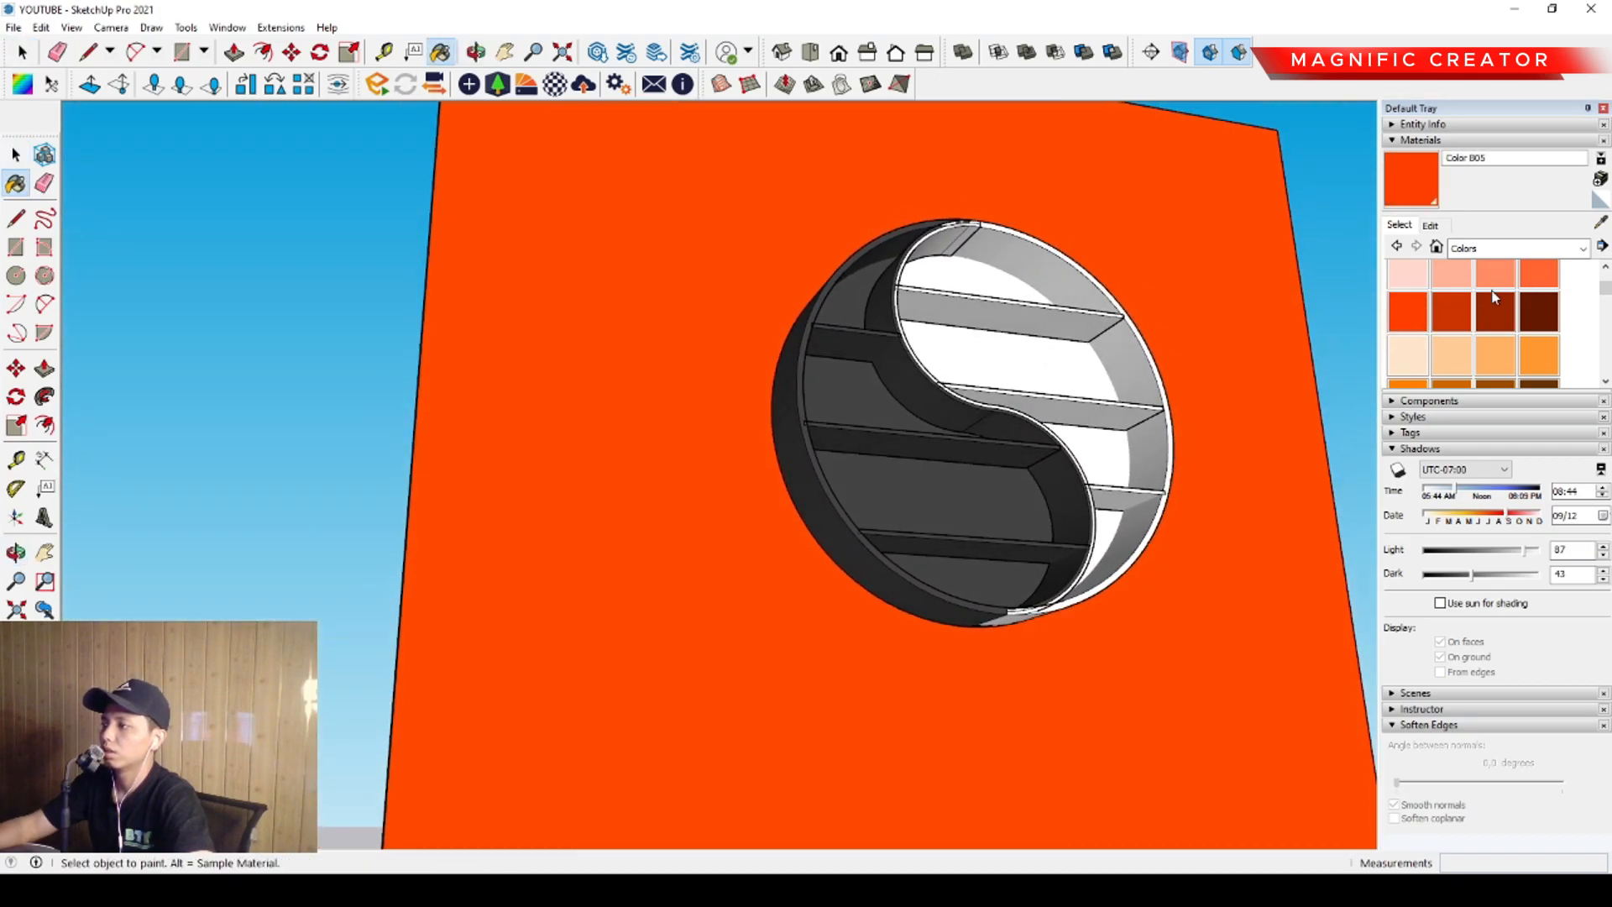
key(space)
Edit the wall's Color B05 on the color wheel, lowering its saturation and brightness to a muted reddish brown
click(1430, 225)
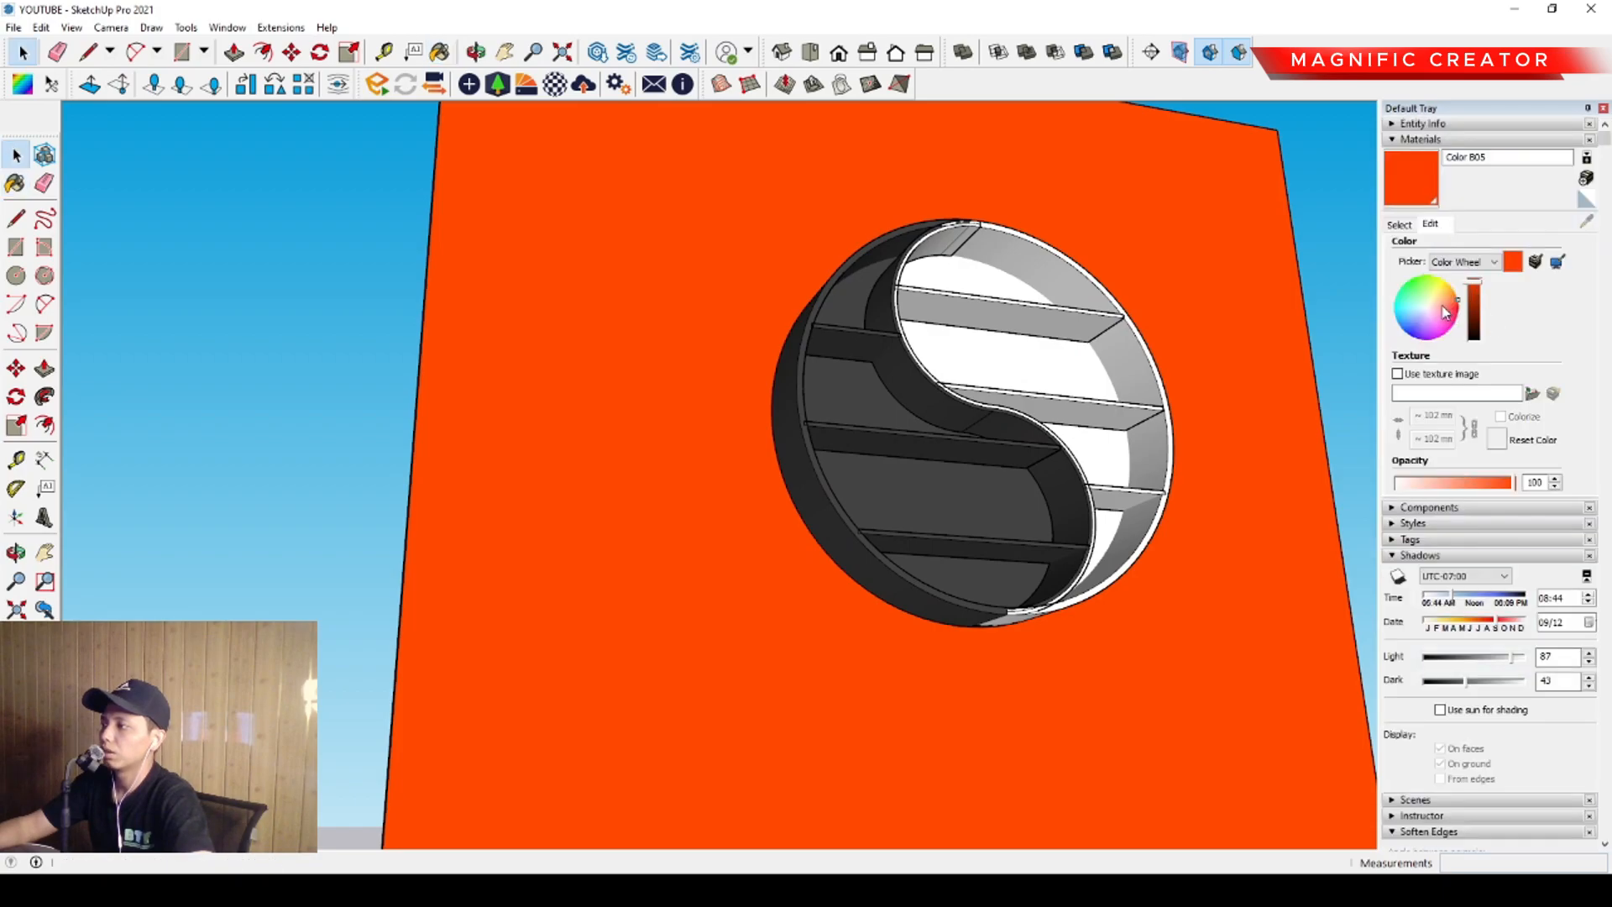
click(1444, 311)
click(1449, 311)
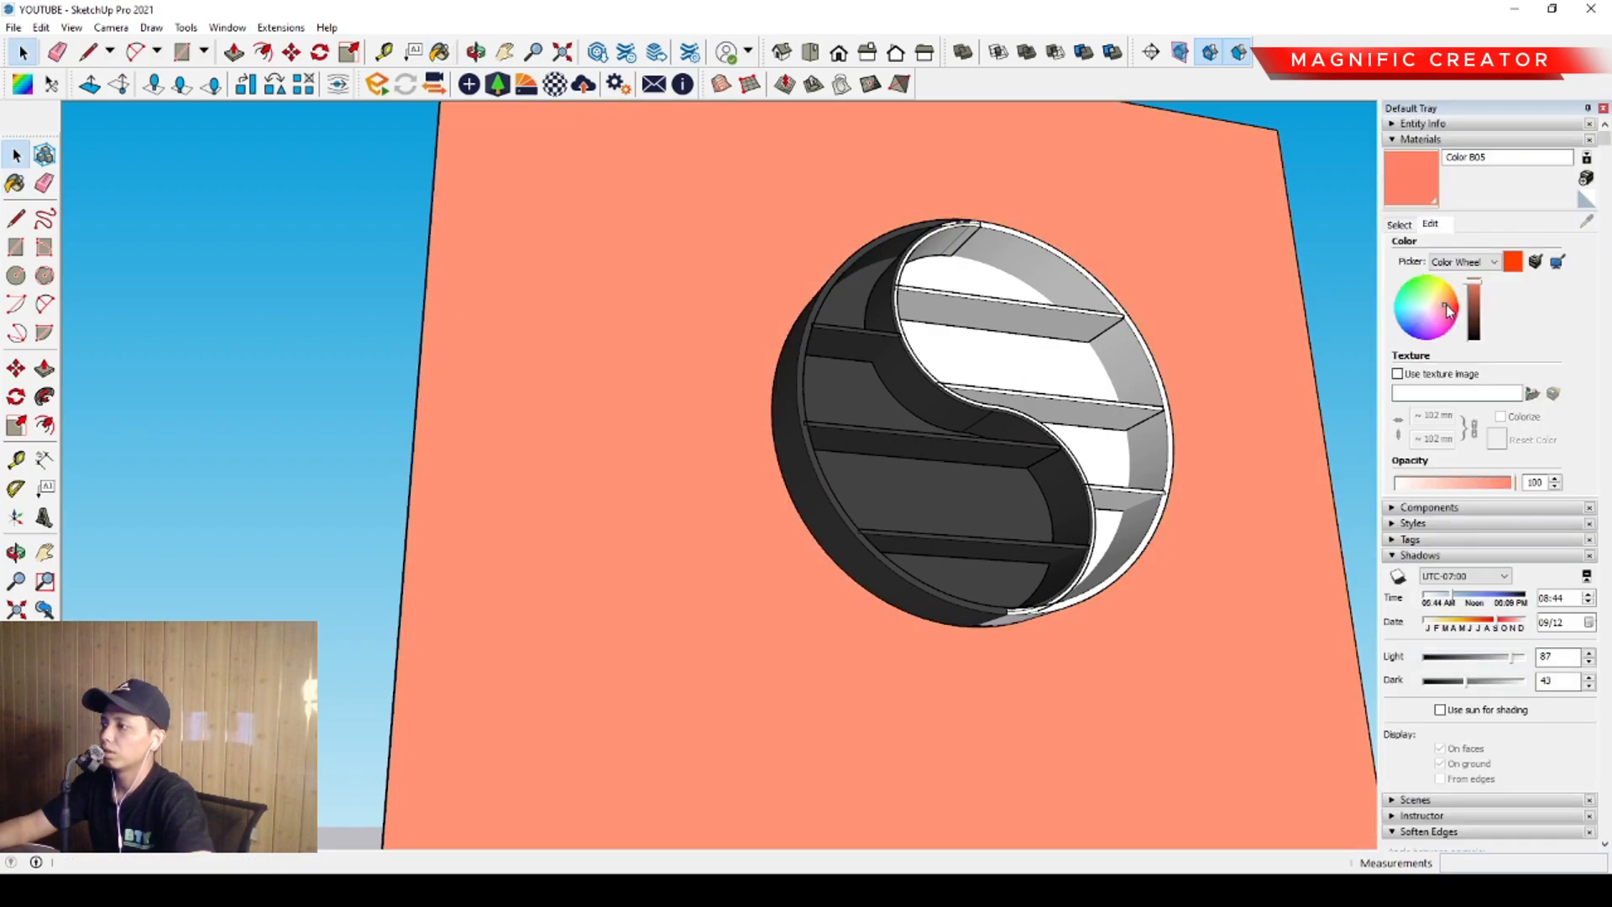
click(1477, 304)
click(1477, 317)
Try a darker brown on the wall, then brighten Color B05 back to a muted brick red
middle_drag(822, 491, 503, 520)
scroll(750, 496, down, 4)
middle_drag(752, 500, 824, 616)
scroll(676, 533, up, 5)
middle_drag(679, 529, 1173, 472)
scroll(992, 462, down, 2)
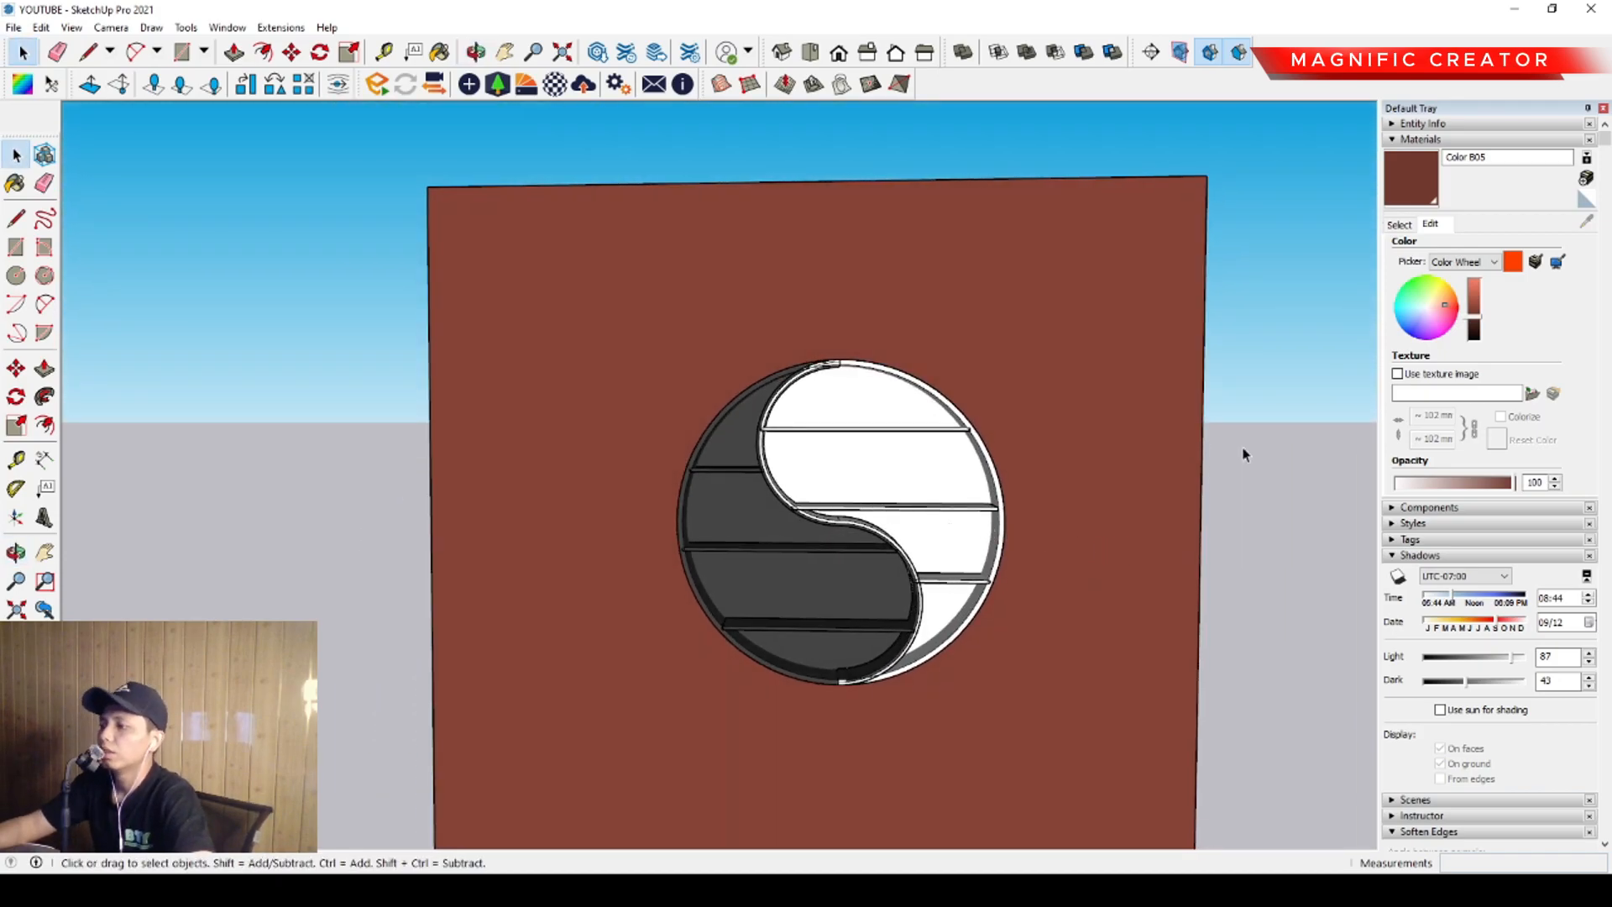
click(1474, 330)
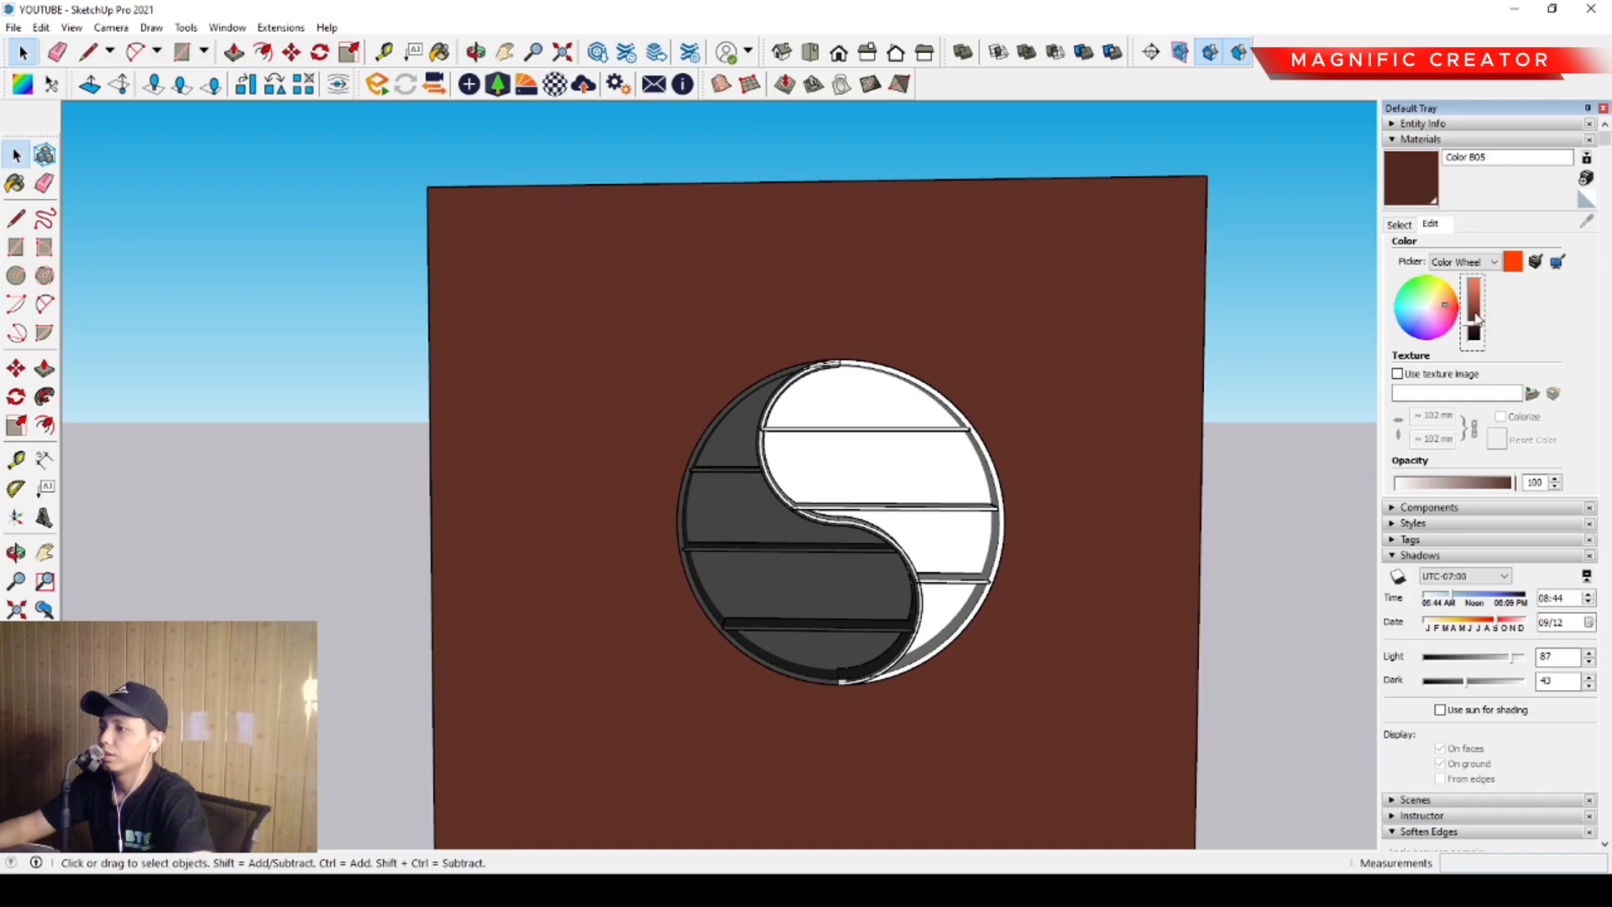
click(1477, 316)
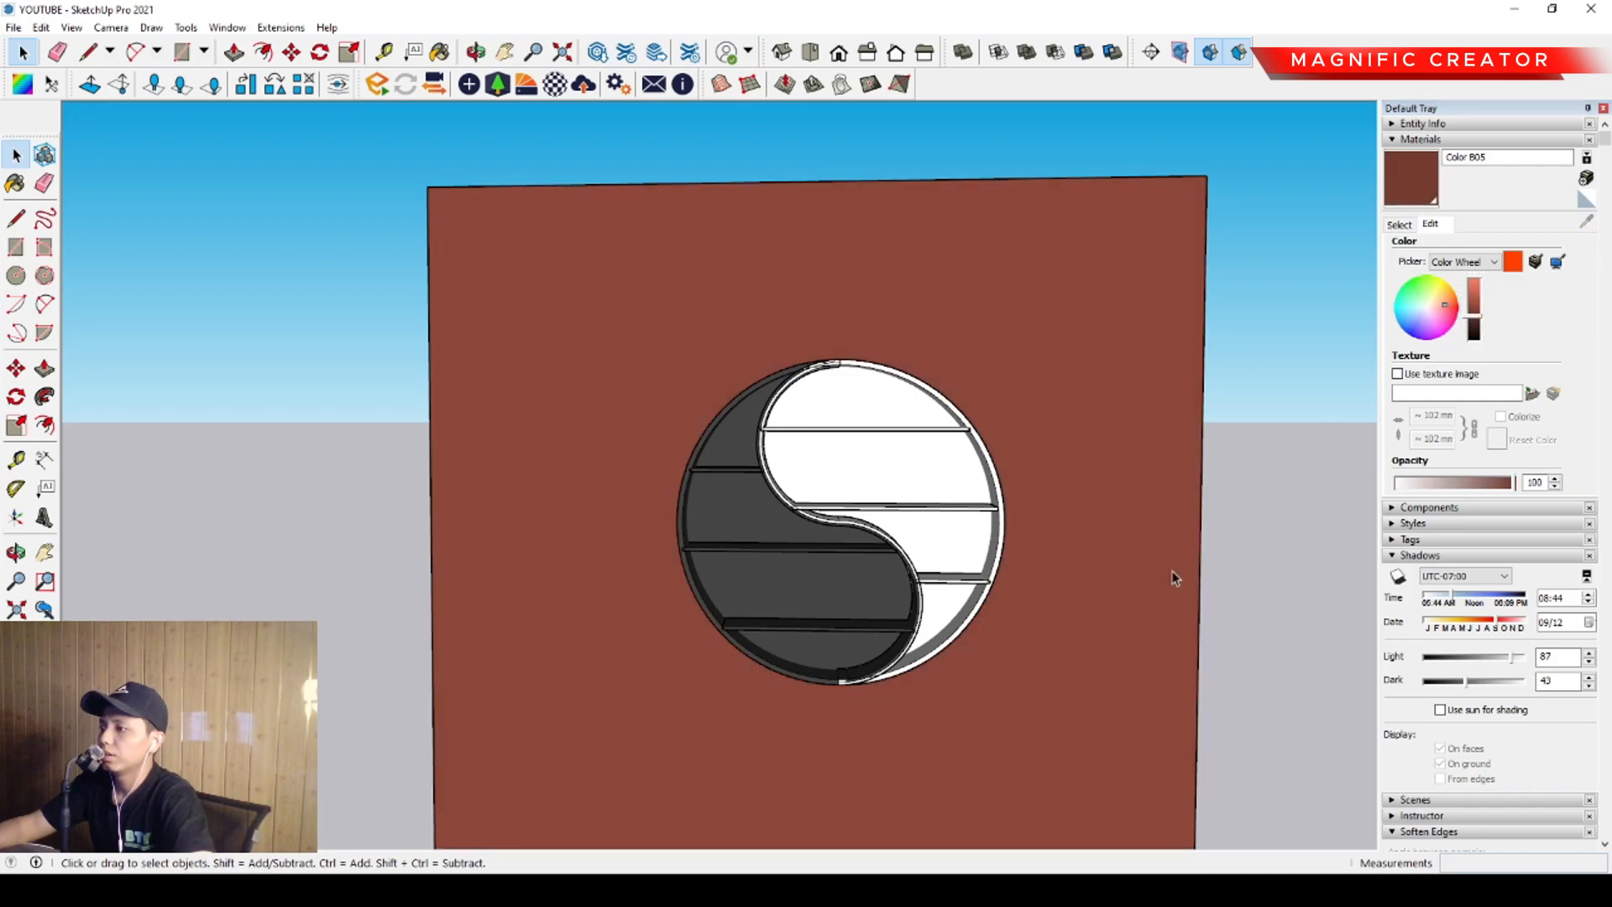